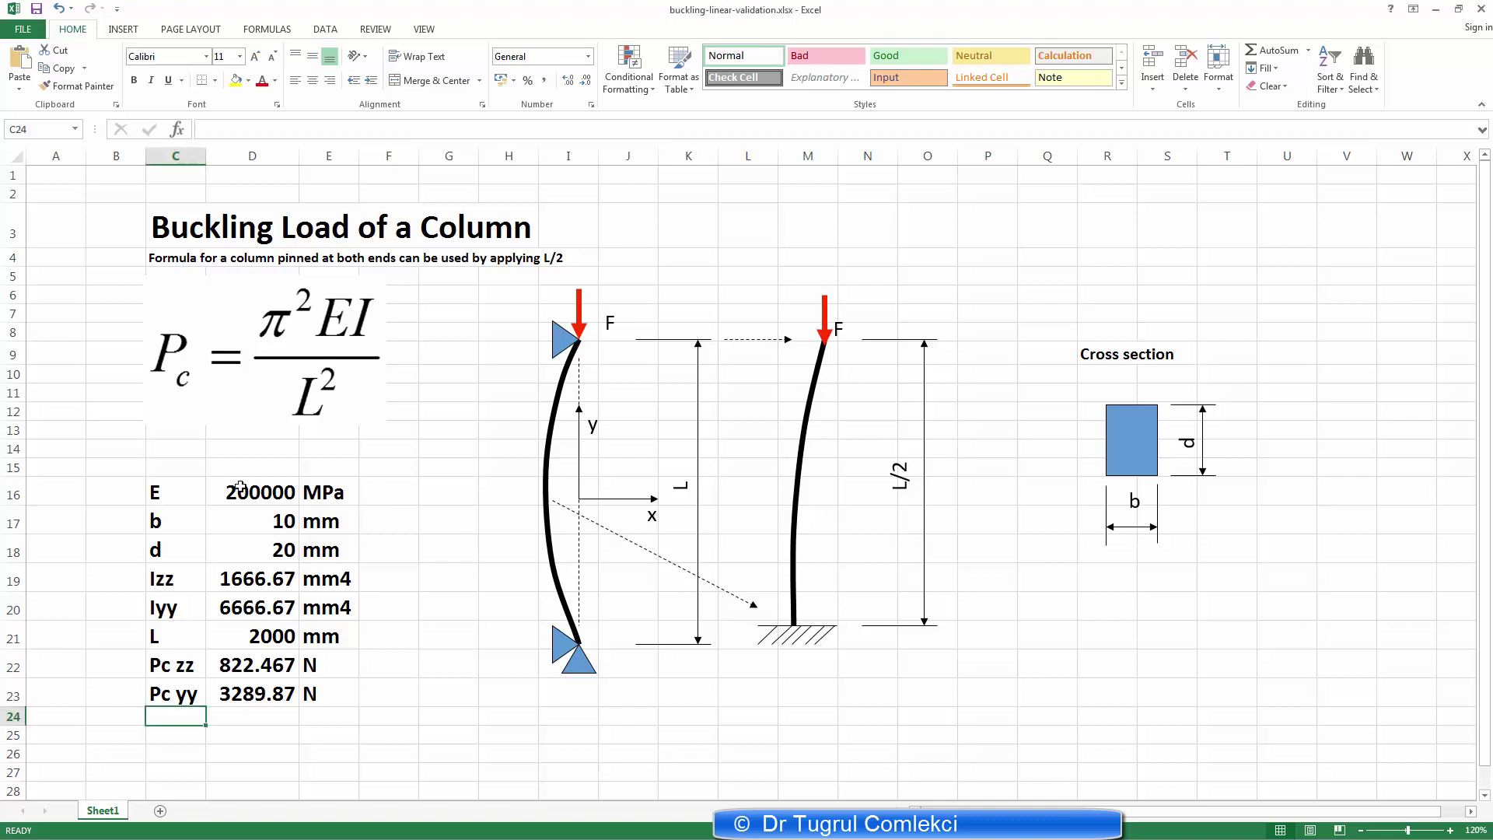
- Examine the elastic modulus, the Izz formula and the Pc zz critical load formula in the column buckling sheet
left_click(247, 493)
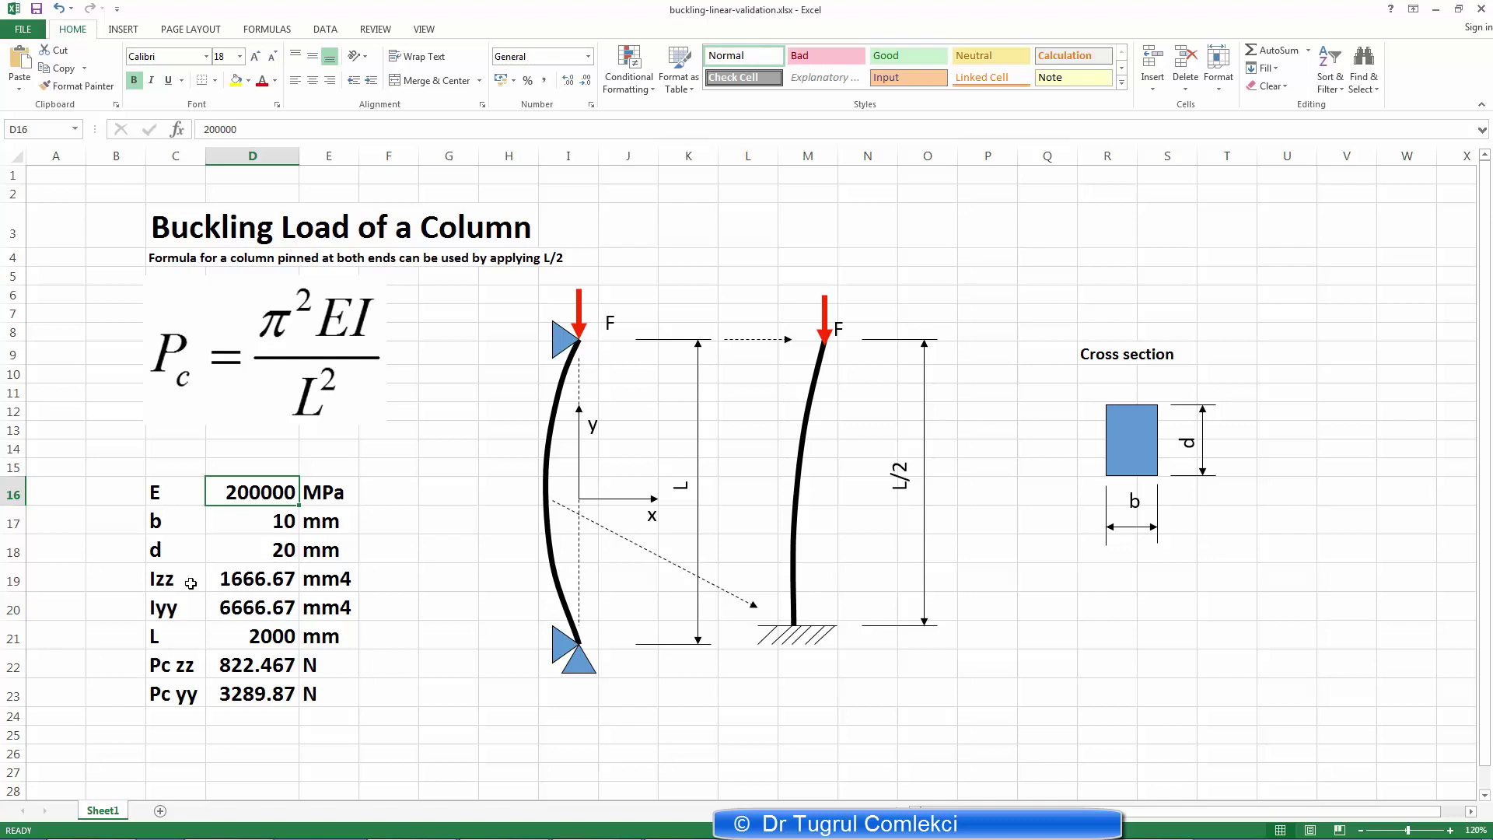
left_click(237, 580)
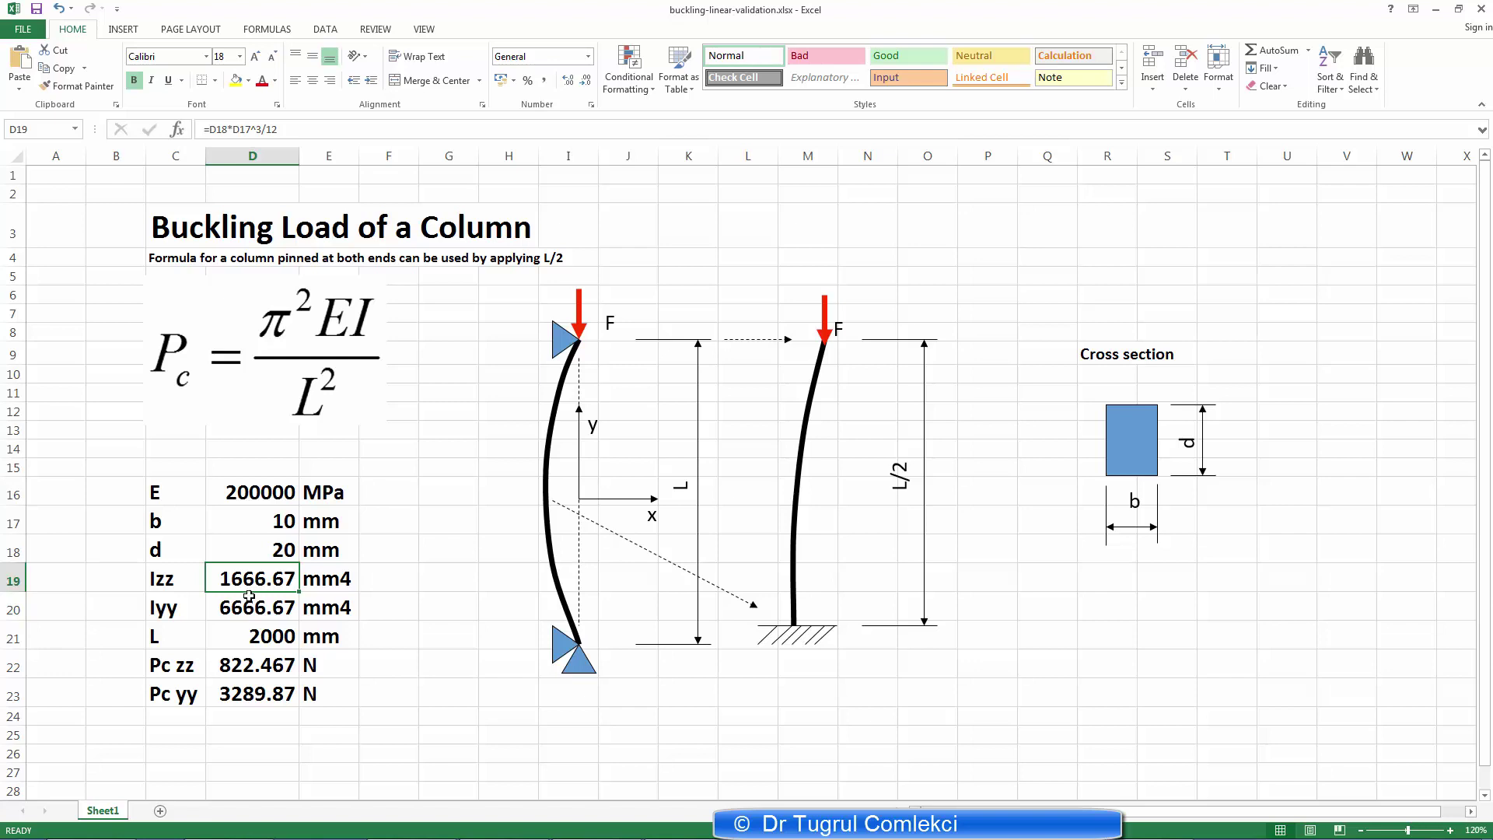
left_click(247, 665)
double_click(243, 667)
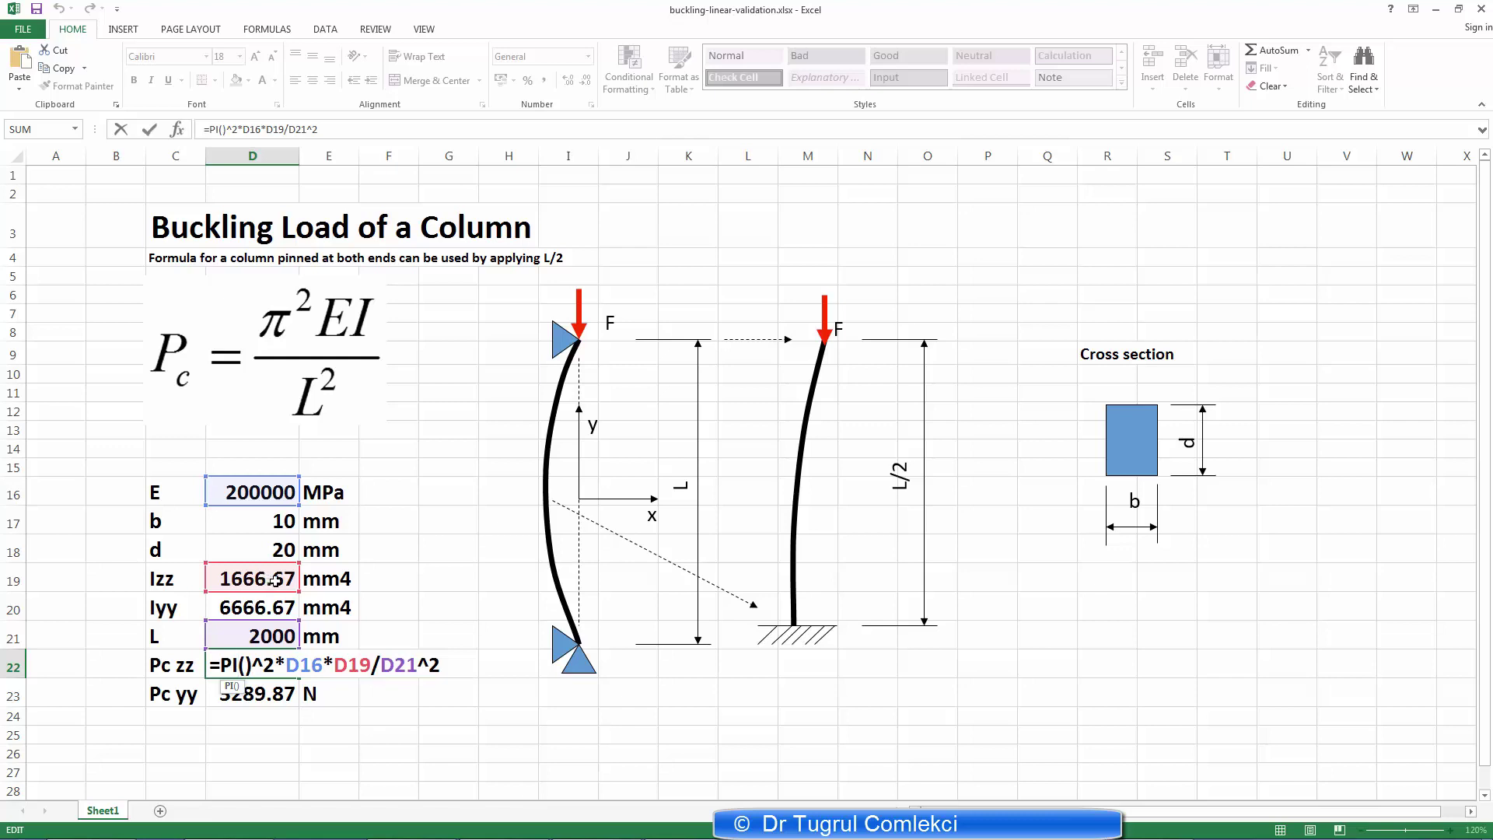
key("Return")
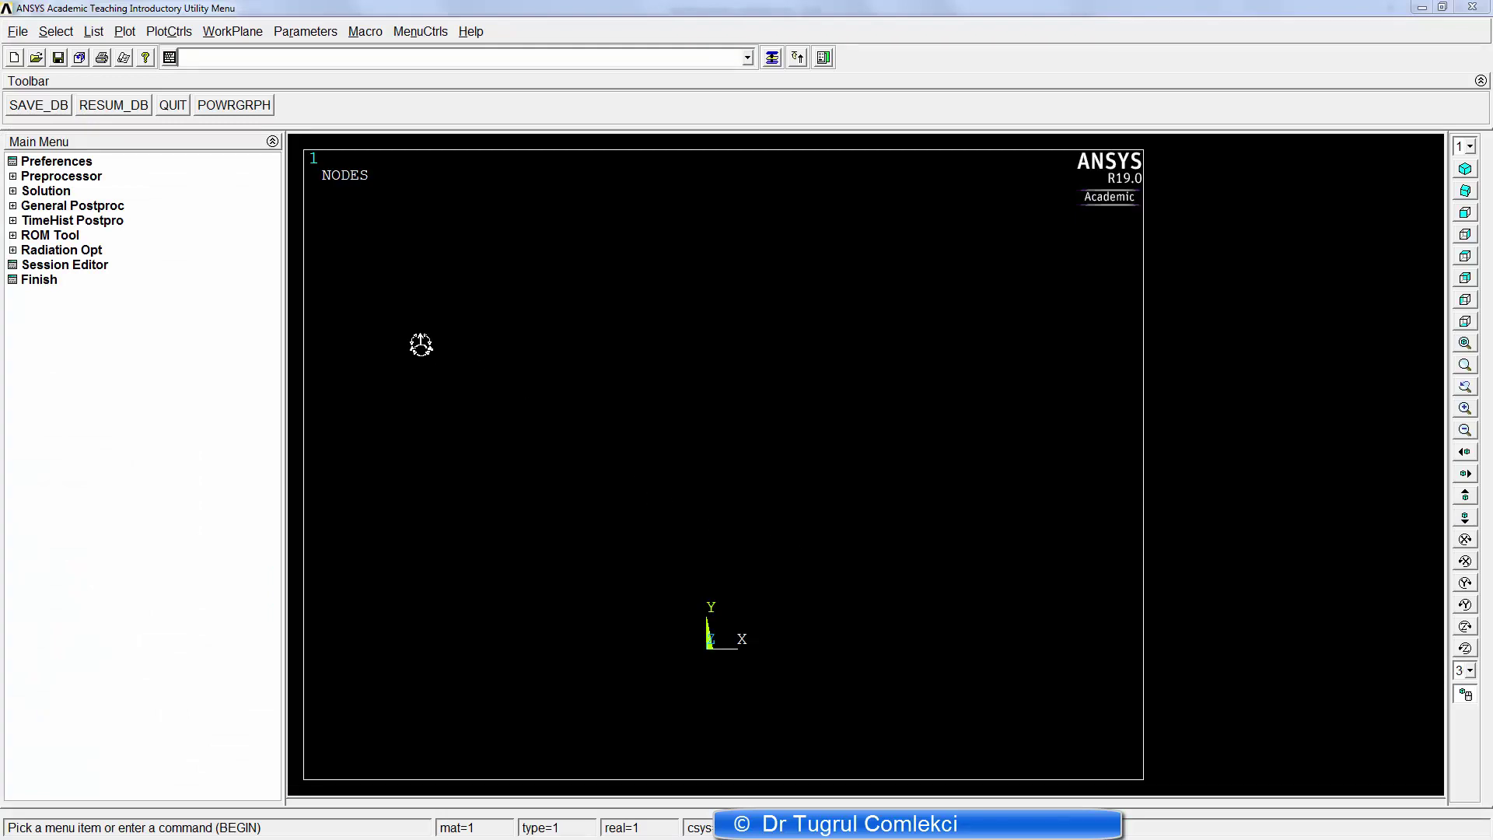
- In ANSYS, add a 2 node 188 beam as element type 1
left_click(13, 176)
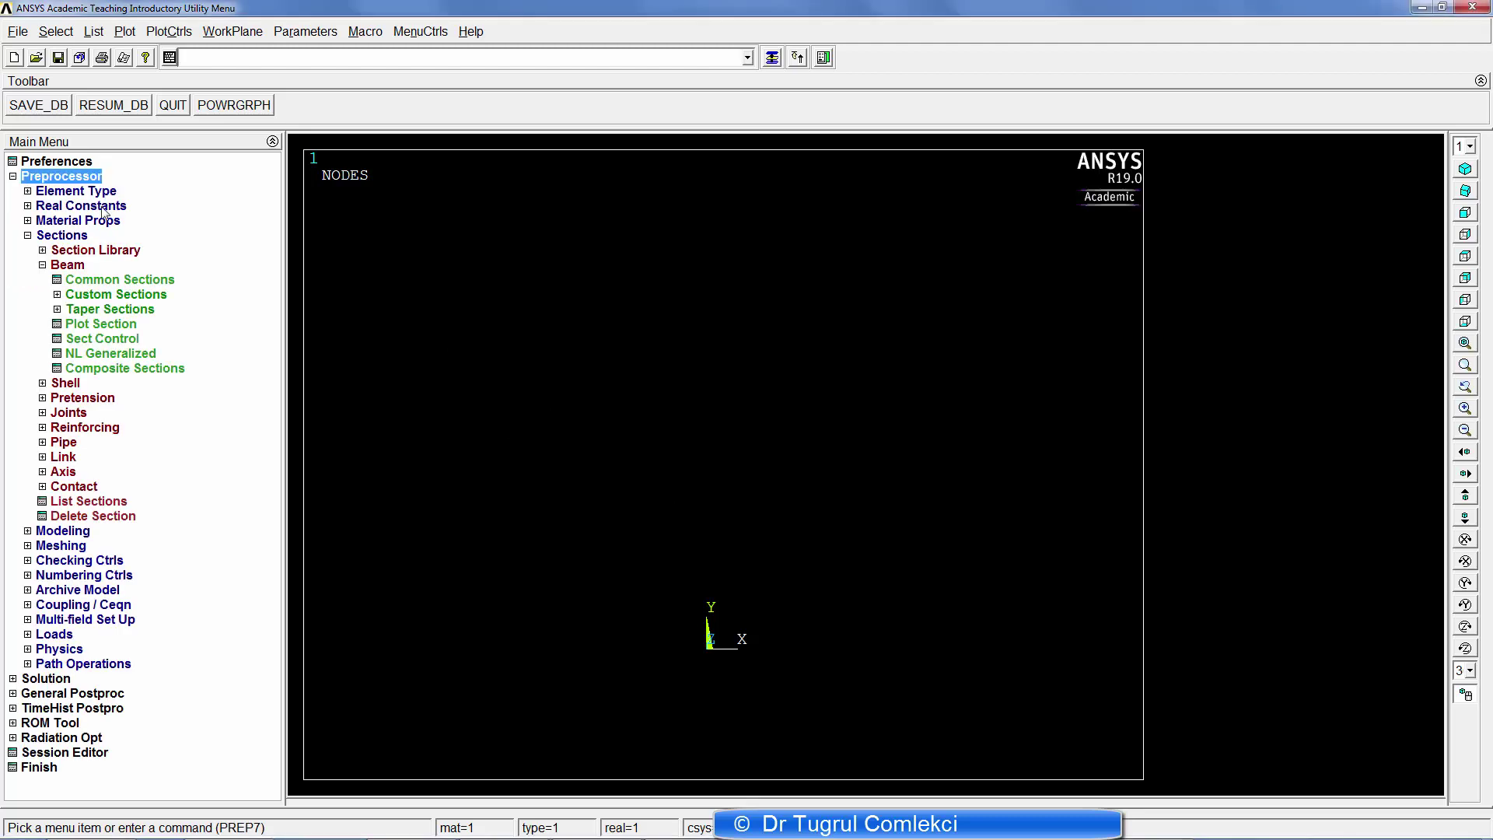
left_click(28, 235)
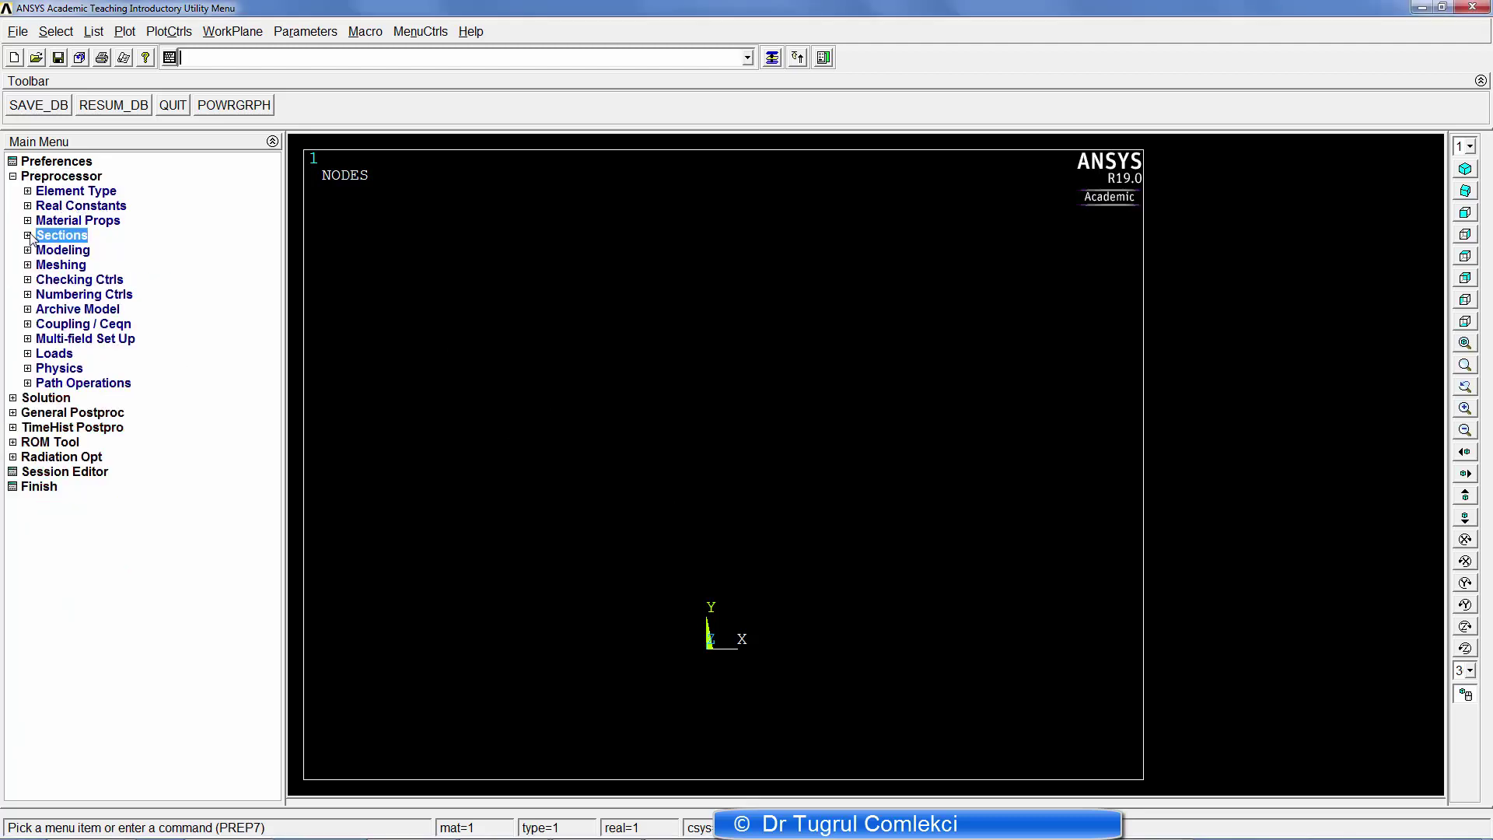
left_click(53, 195)
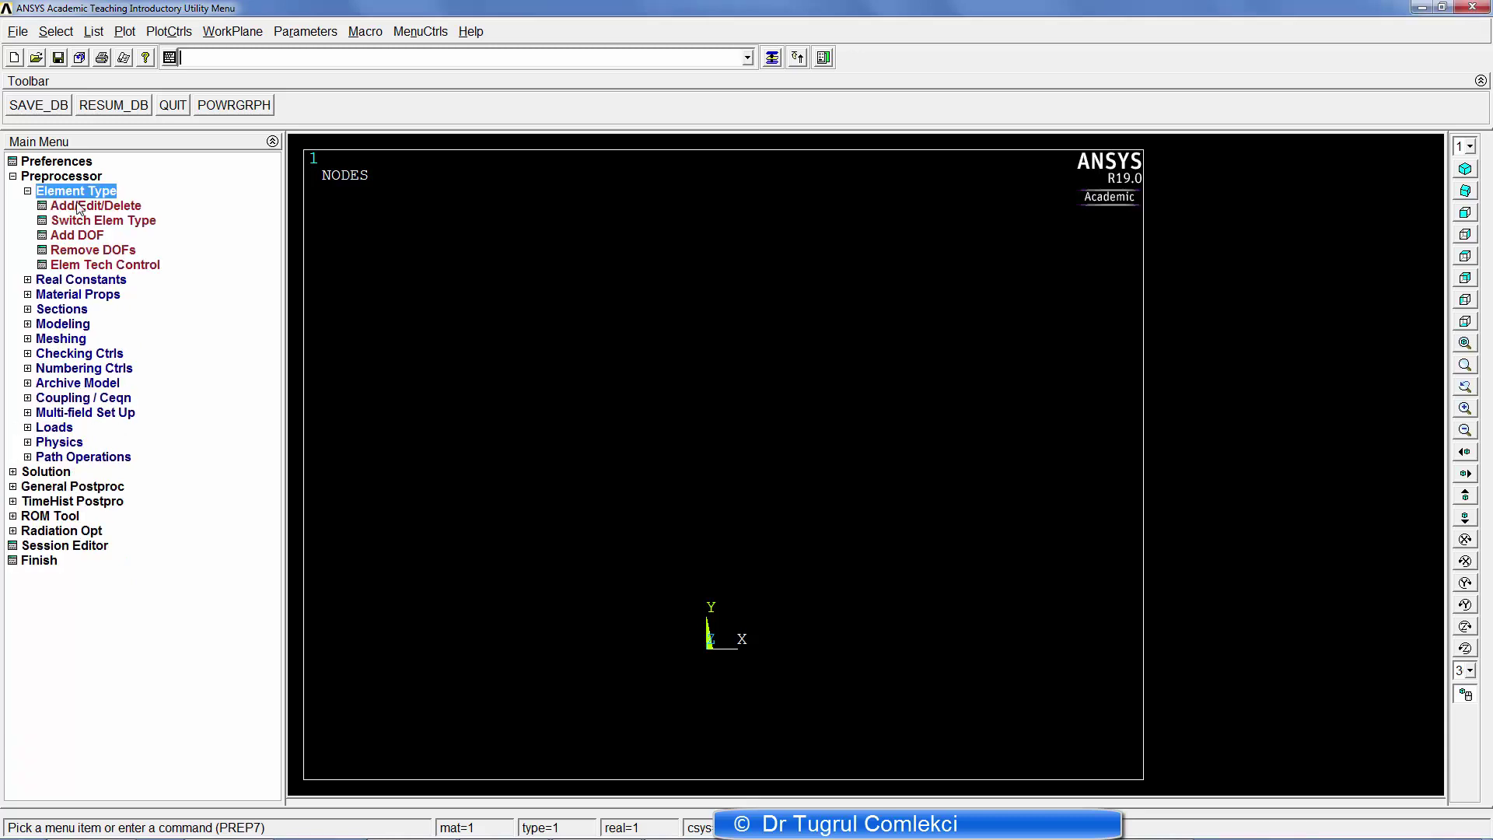
left_click(74, 205)
left_click(156, 398)
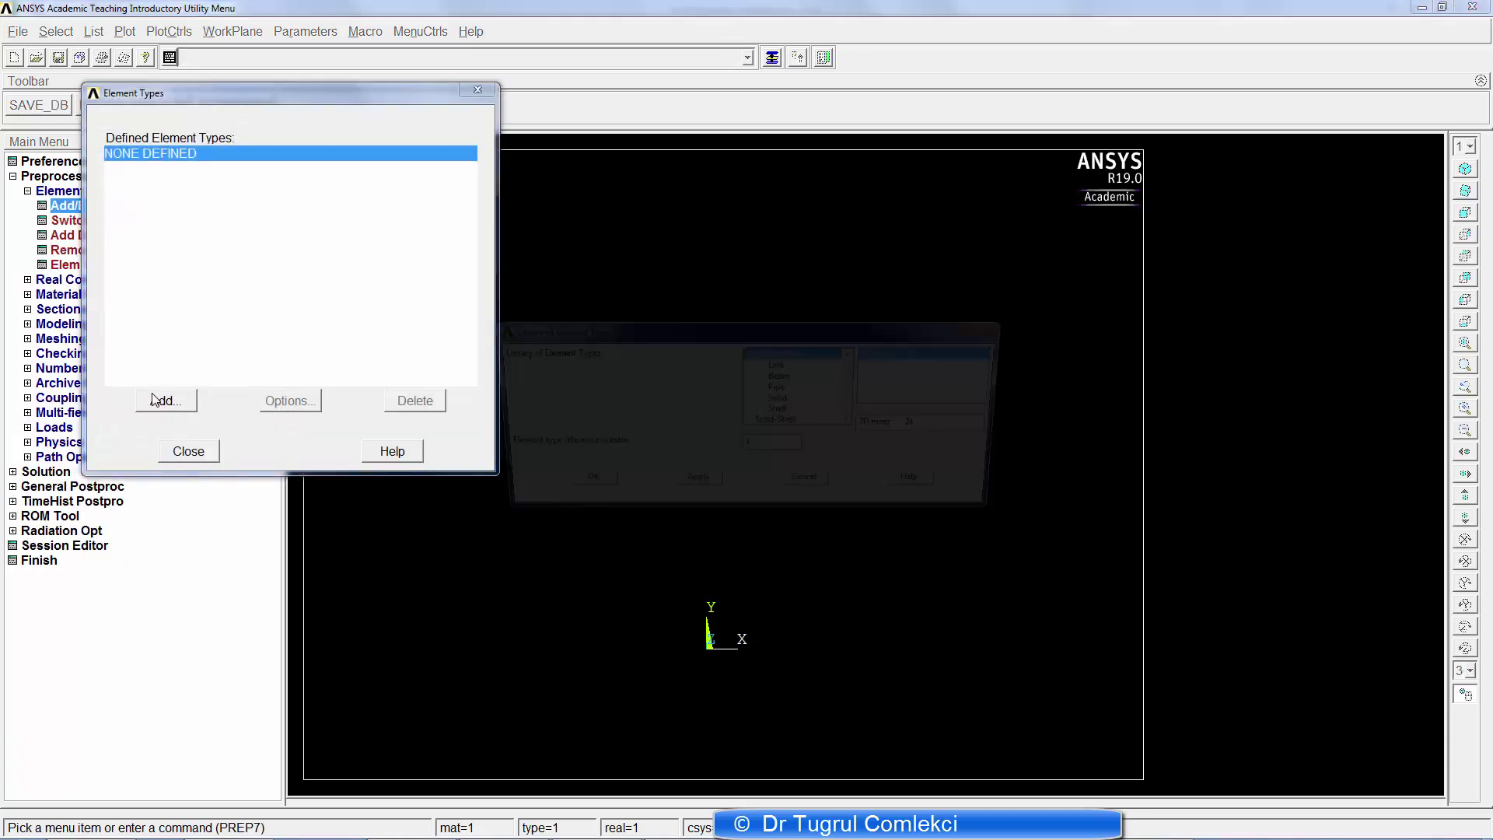
left_click(786, 378)
left_click(894, 365)
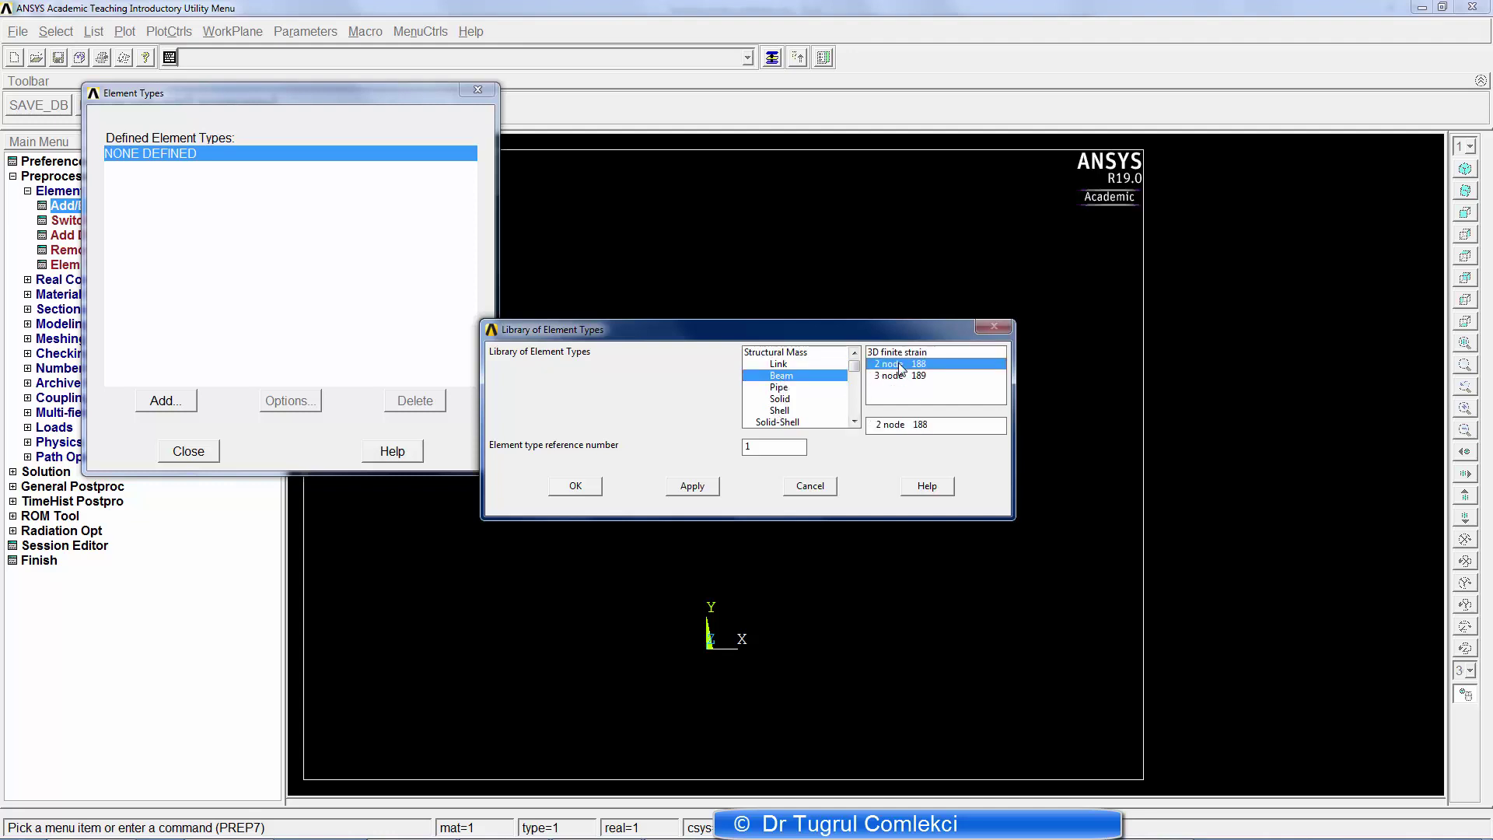
left_click(584, 486)
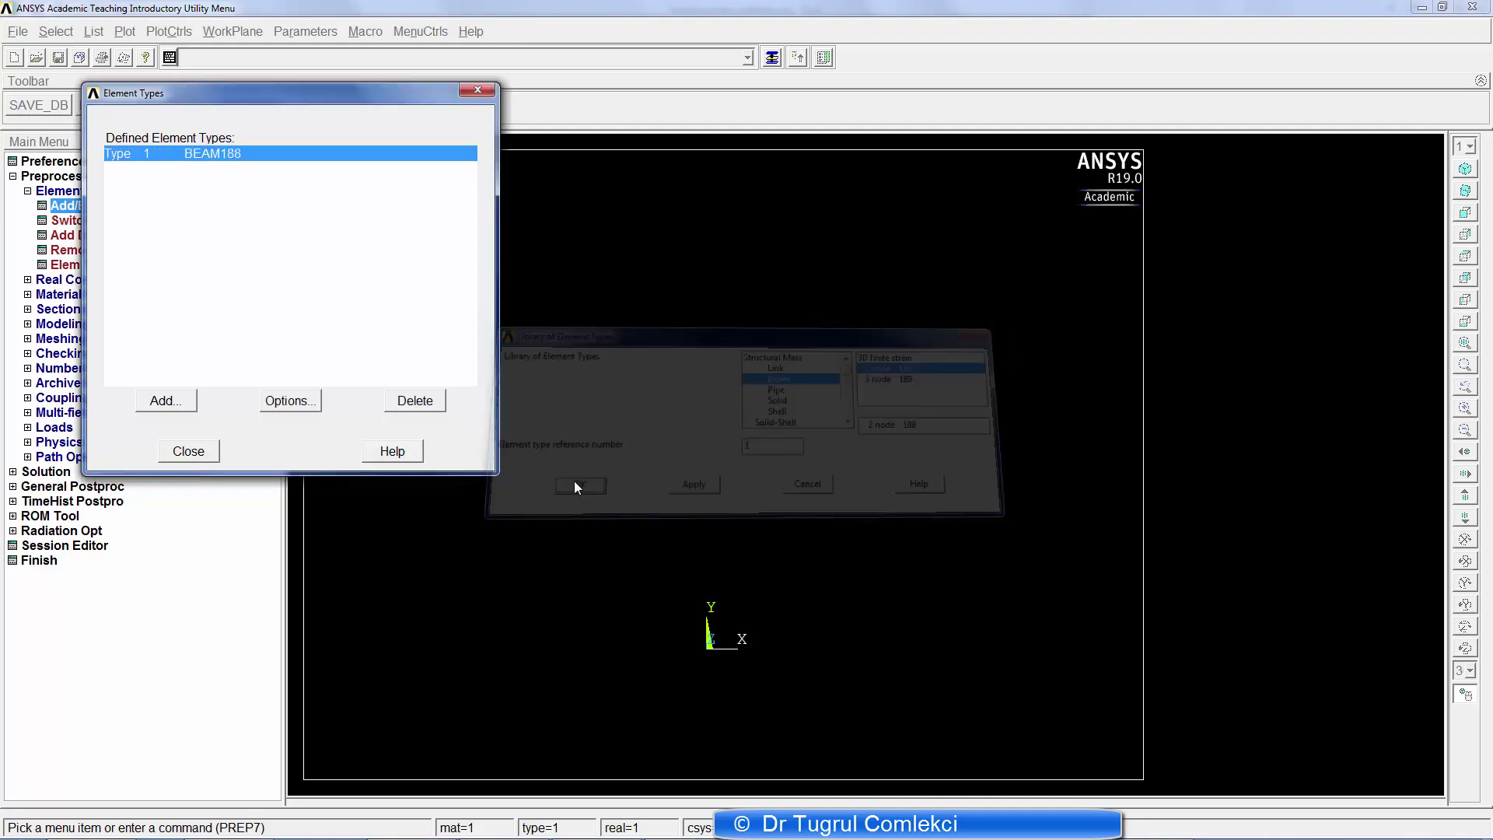
- Set the BEAM188 element behavior (K3) to the quadratic form and finish the element type definition
left_click(296, 402)
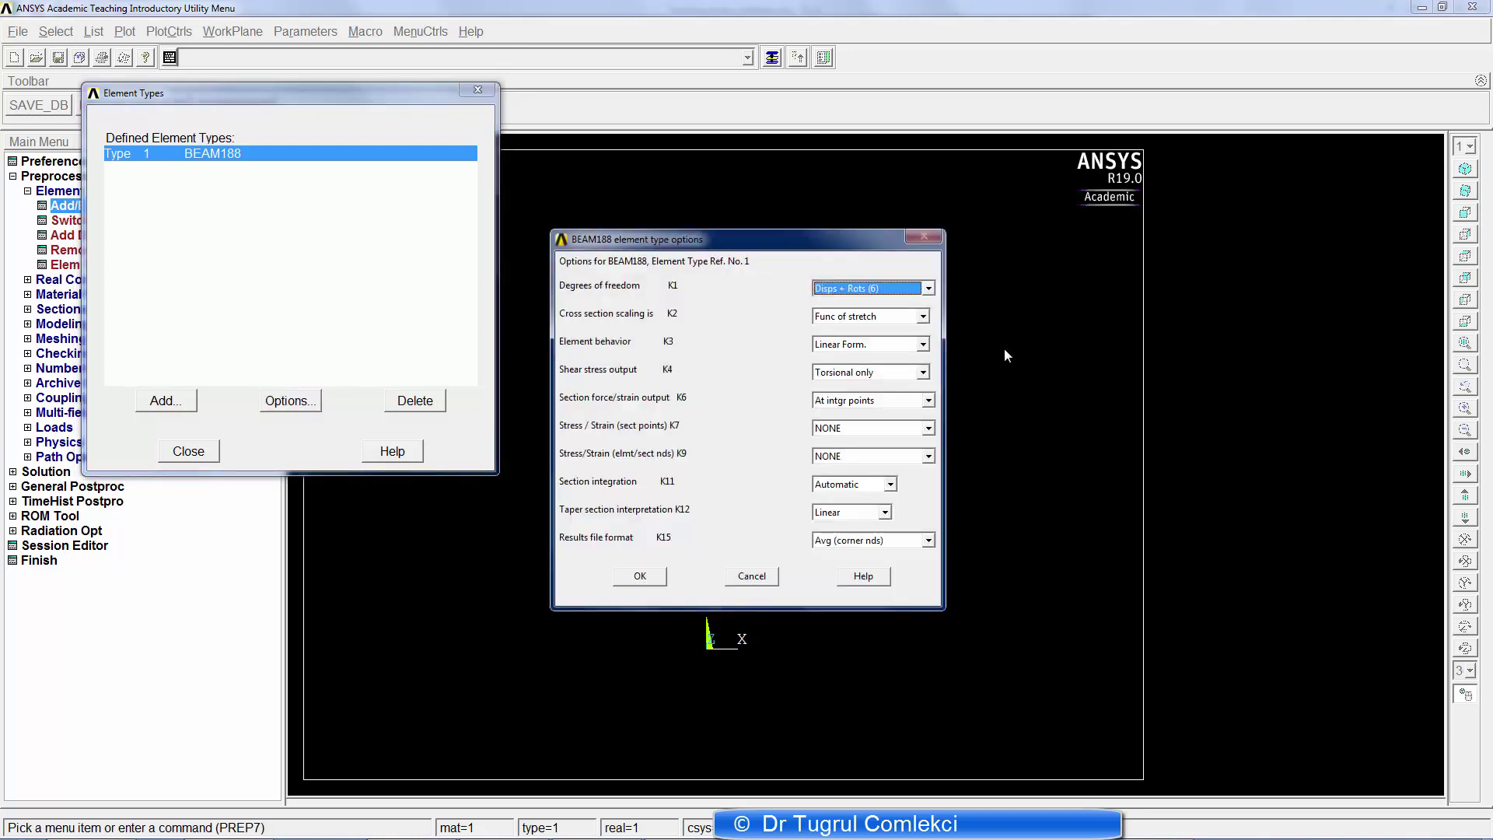
left_click(861, 347)
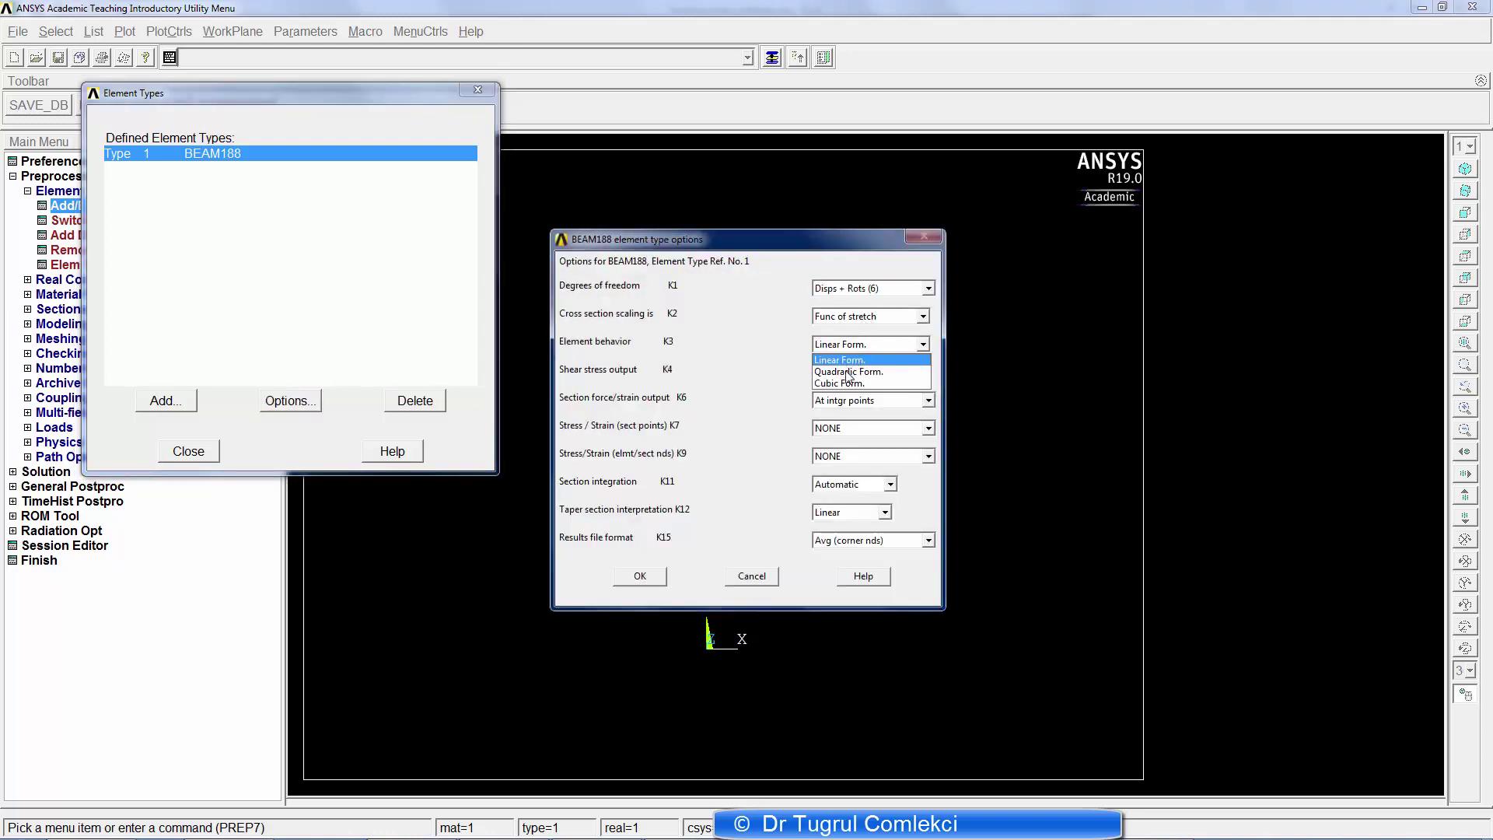
left_click(846, 366)
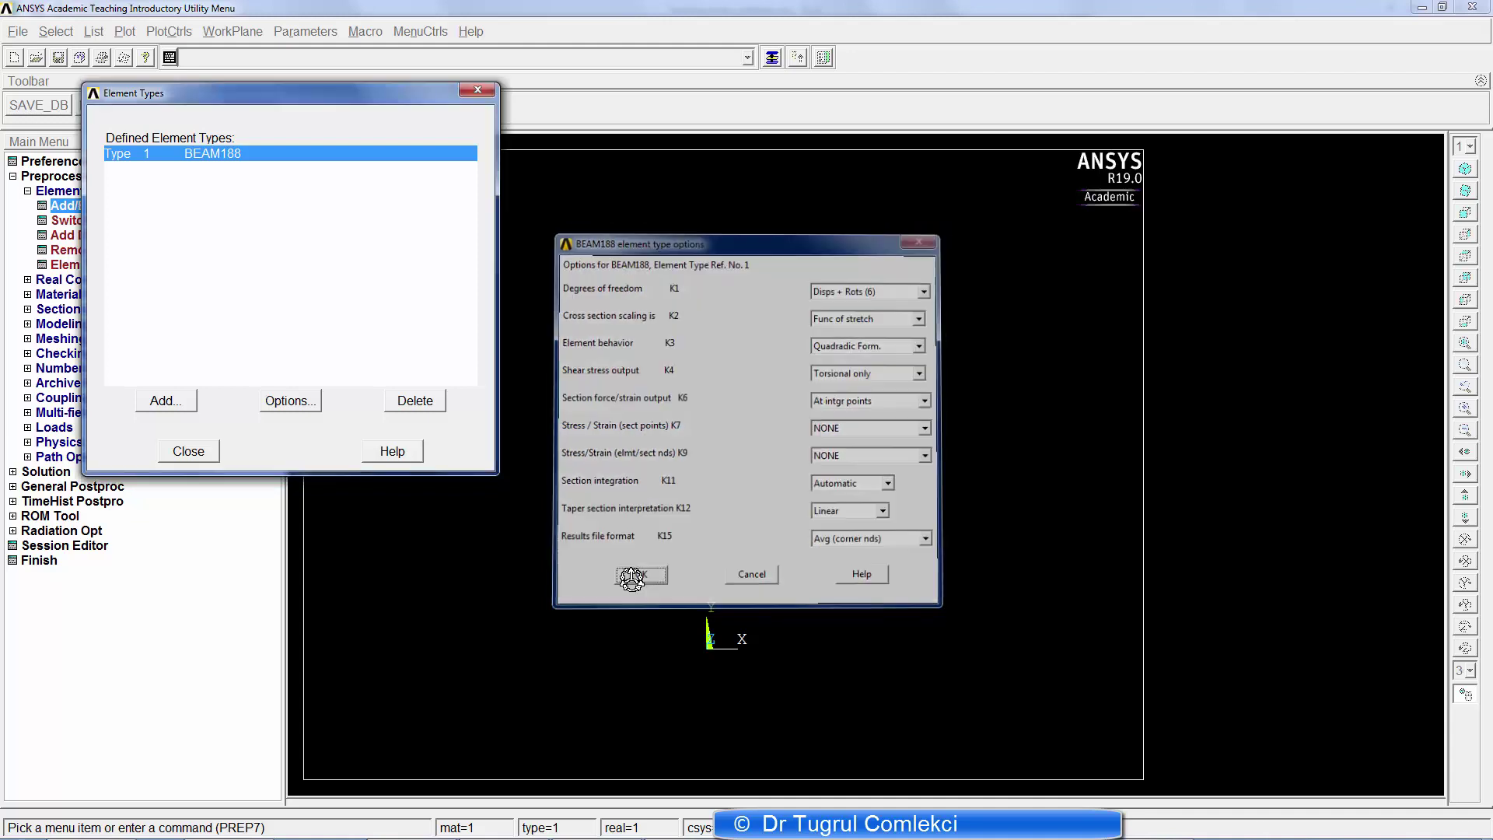
left_click(639, 579)
left_click(188, 453)
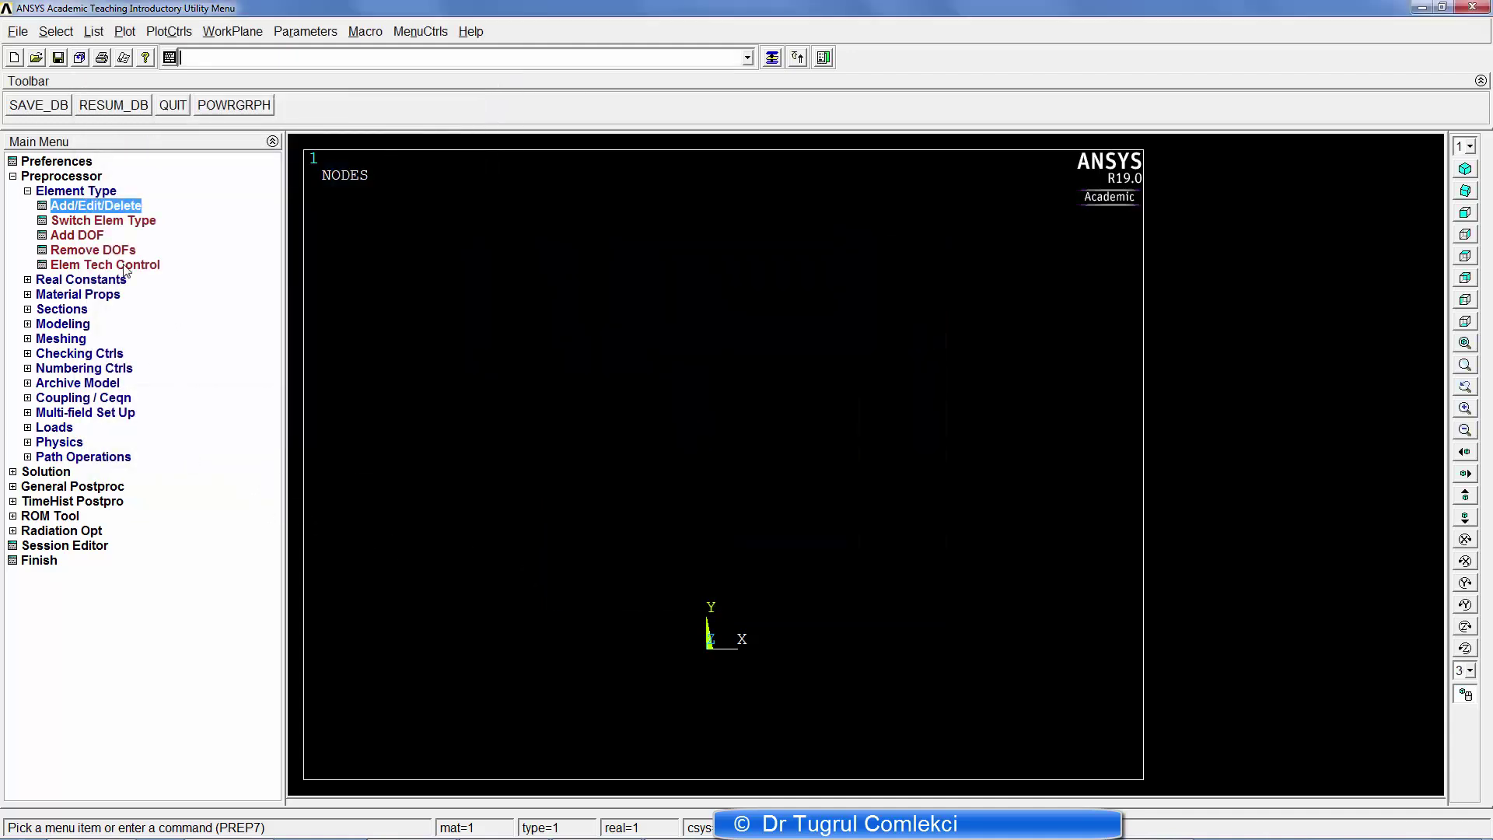
left_click(27, 192)
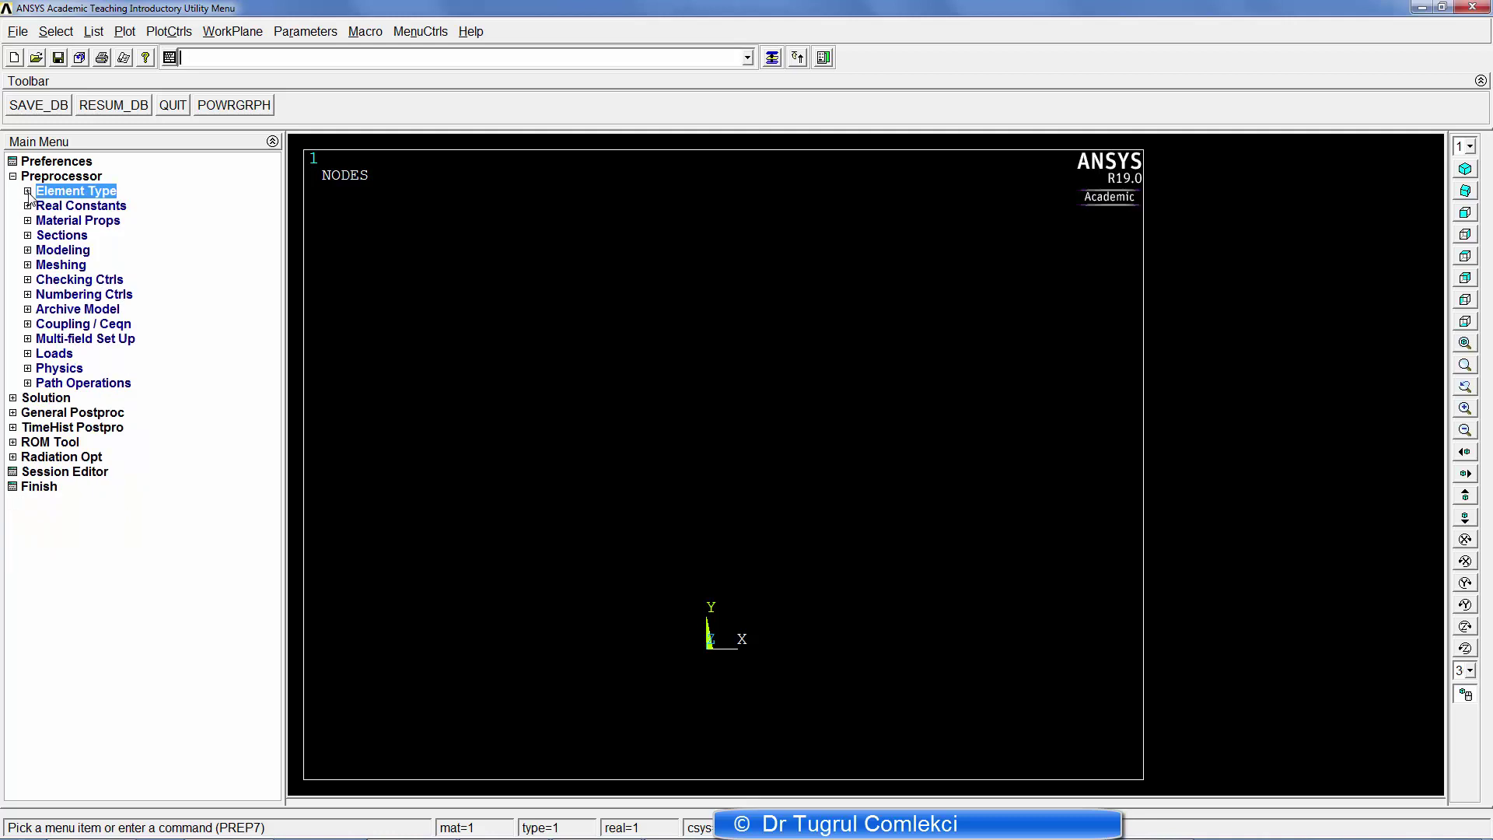
- Define material model 1 as structural linear elastic isotropic with EX 200000 and PRXY 0.3
left_click(27, 220)
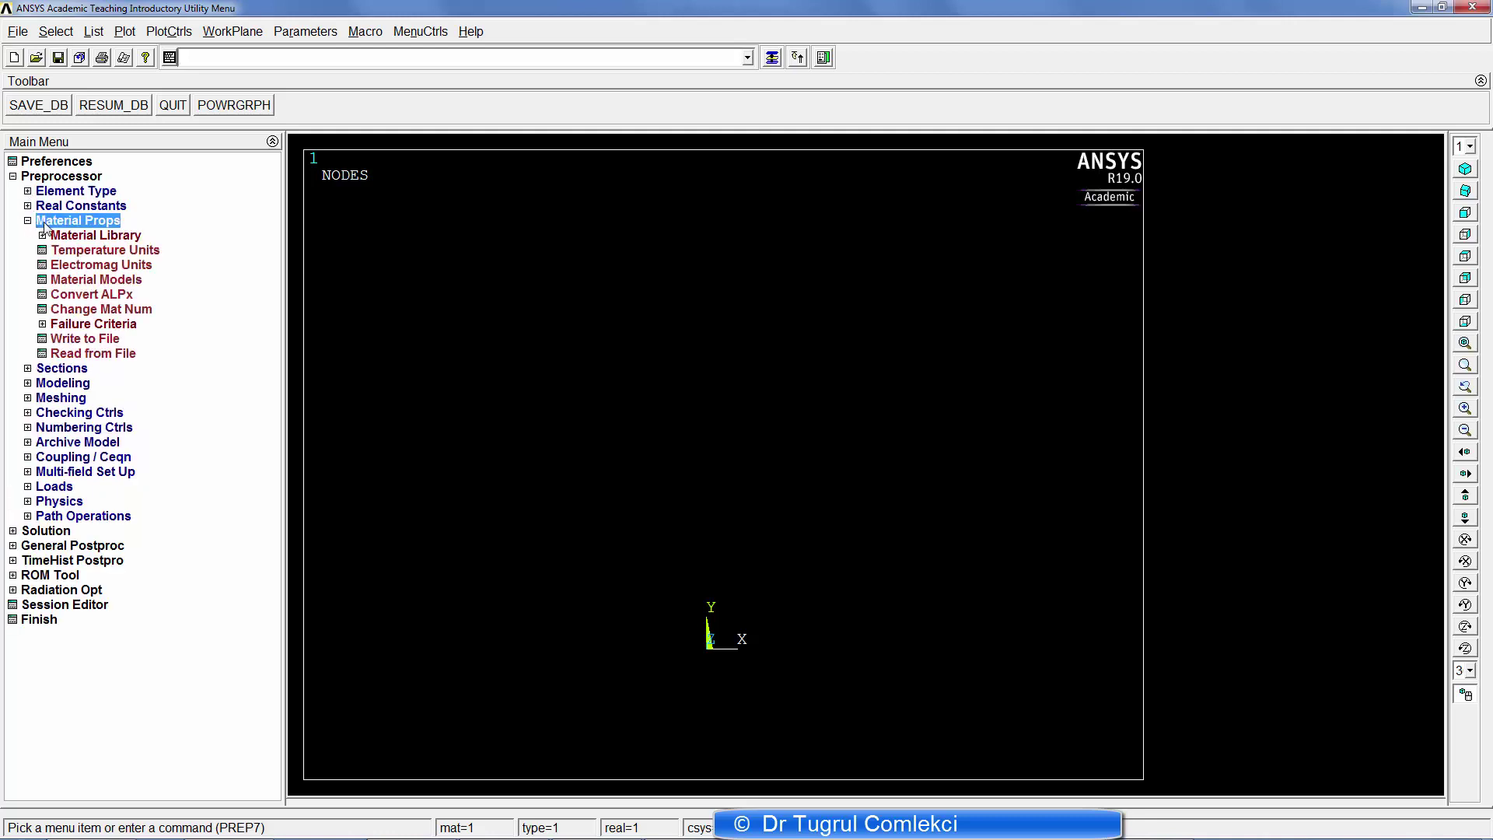
left_click(94, 280)
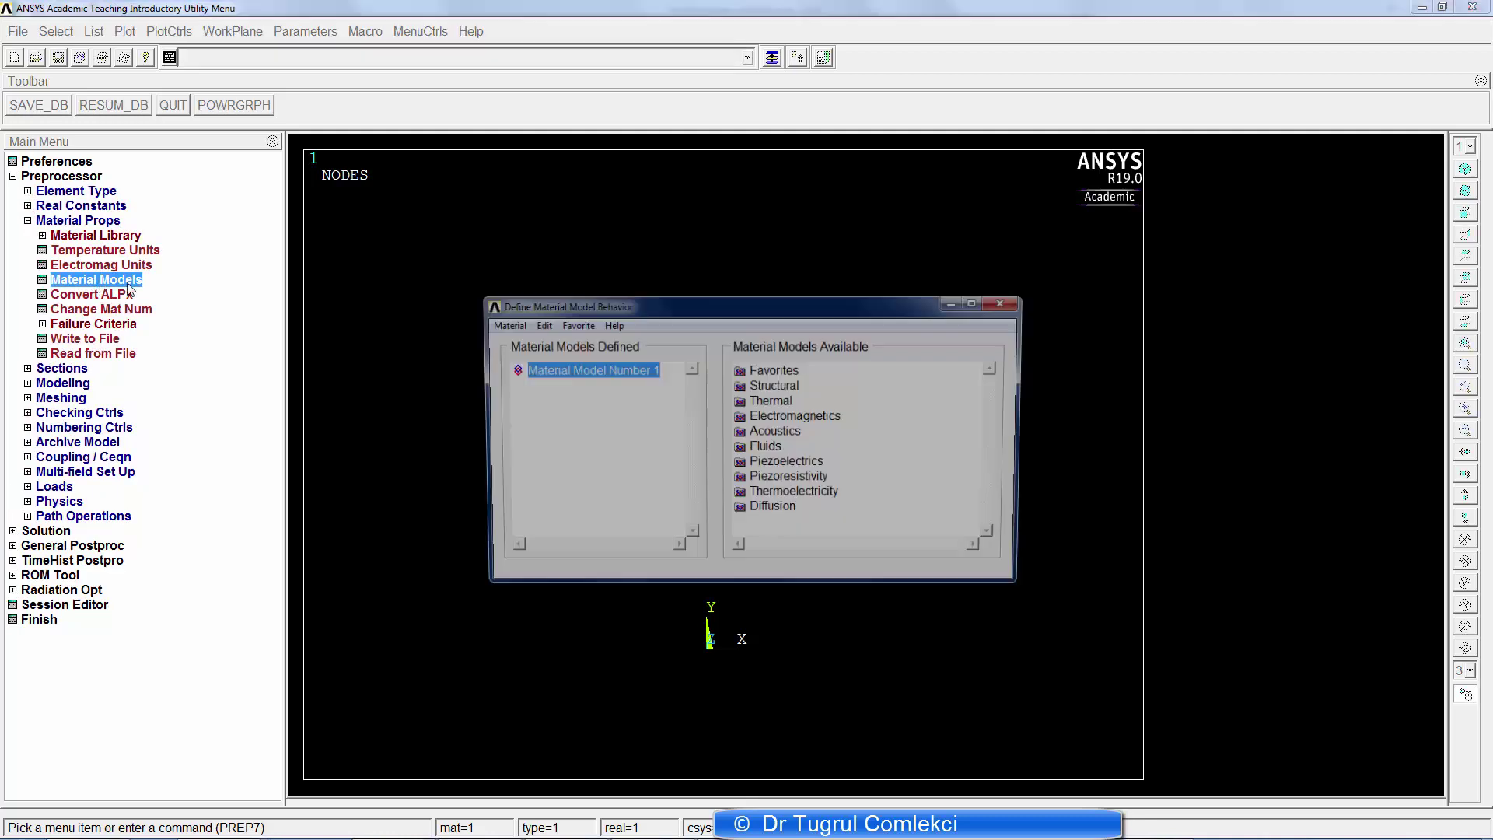
double_click(774, 386)
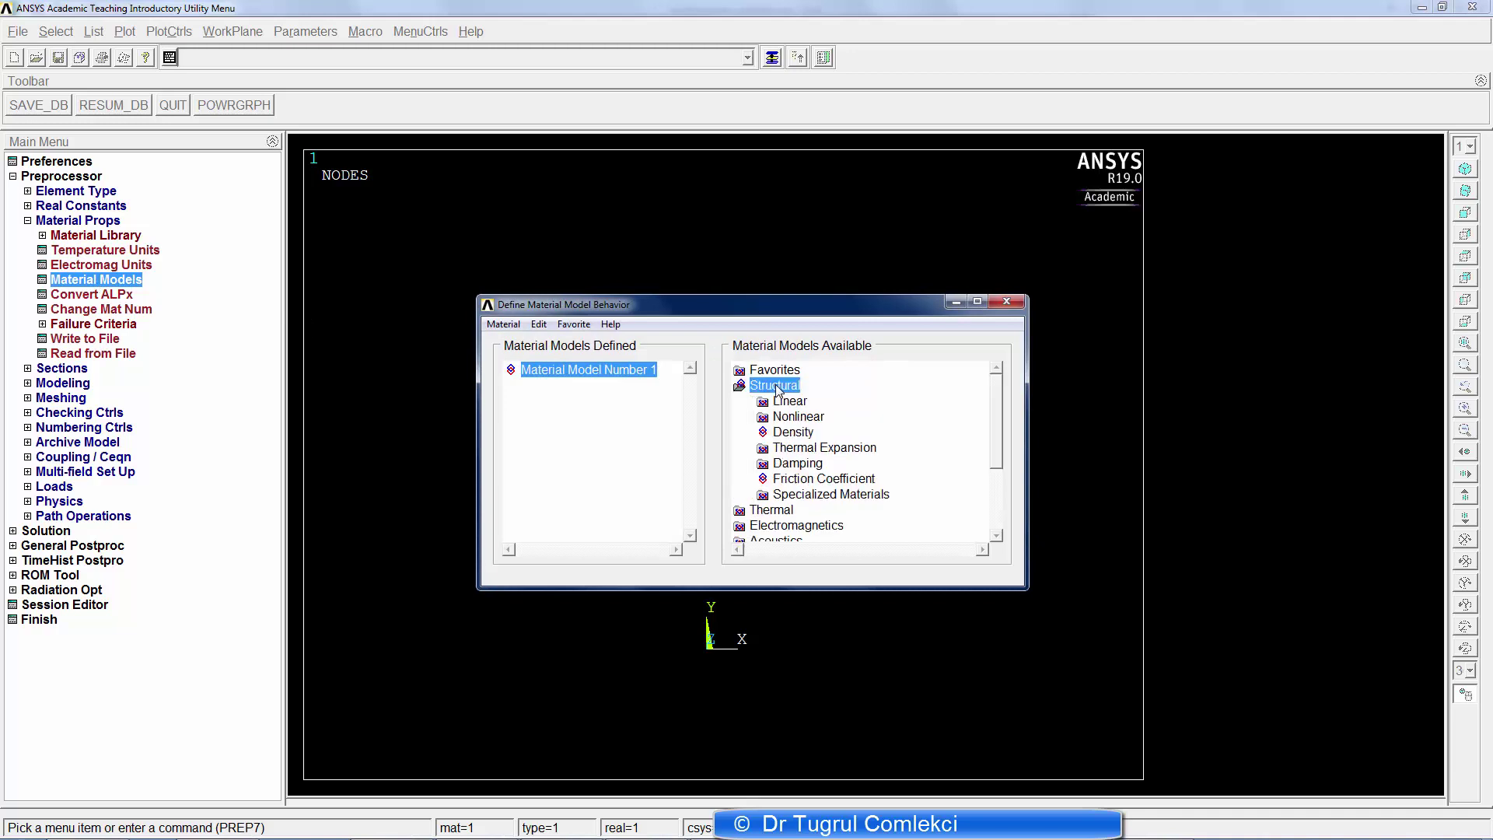
double_click(790, 401)
double_click(814, 417)
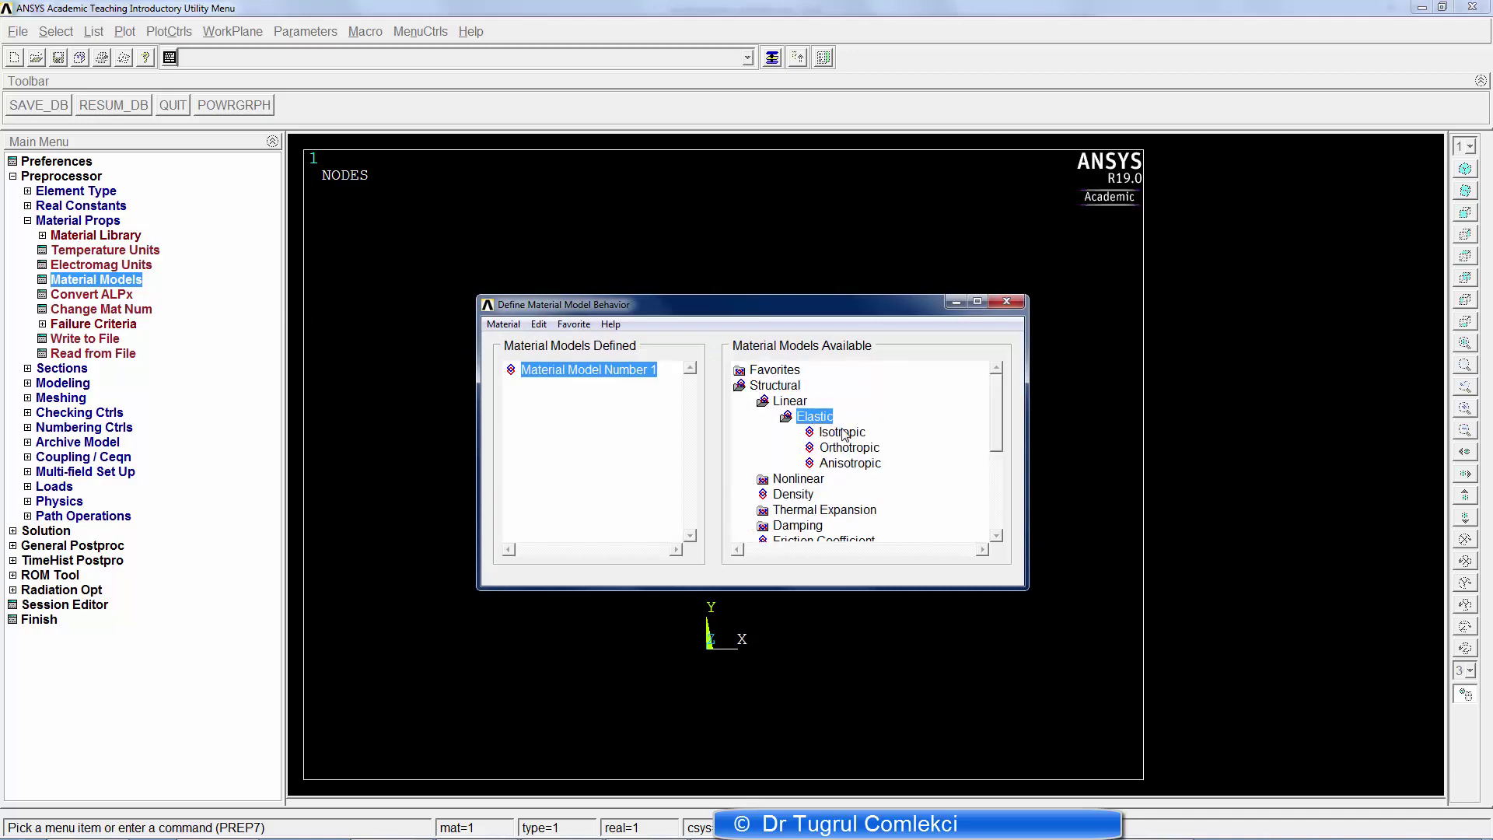
double_click(841, 432)
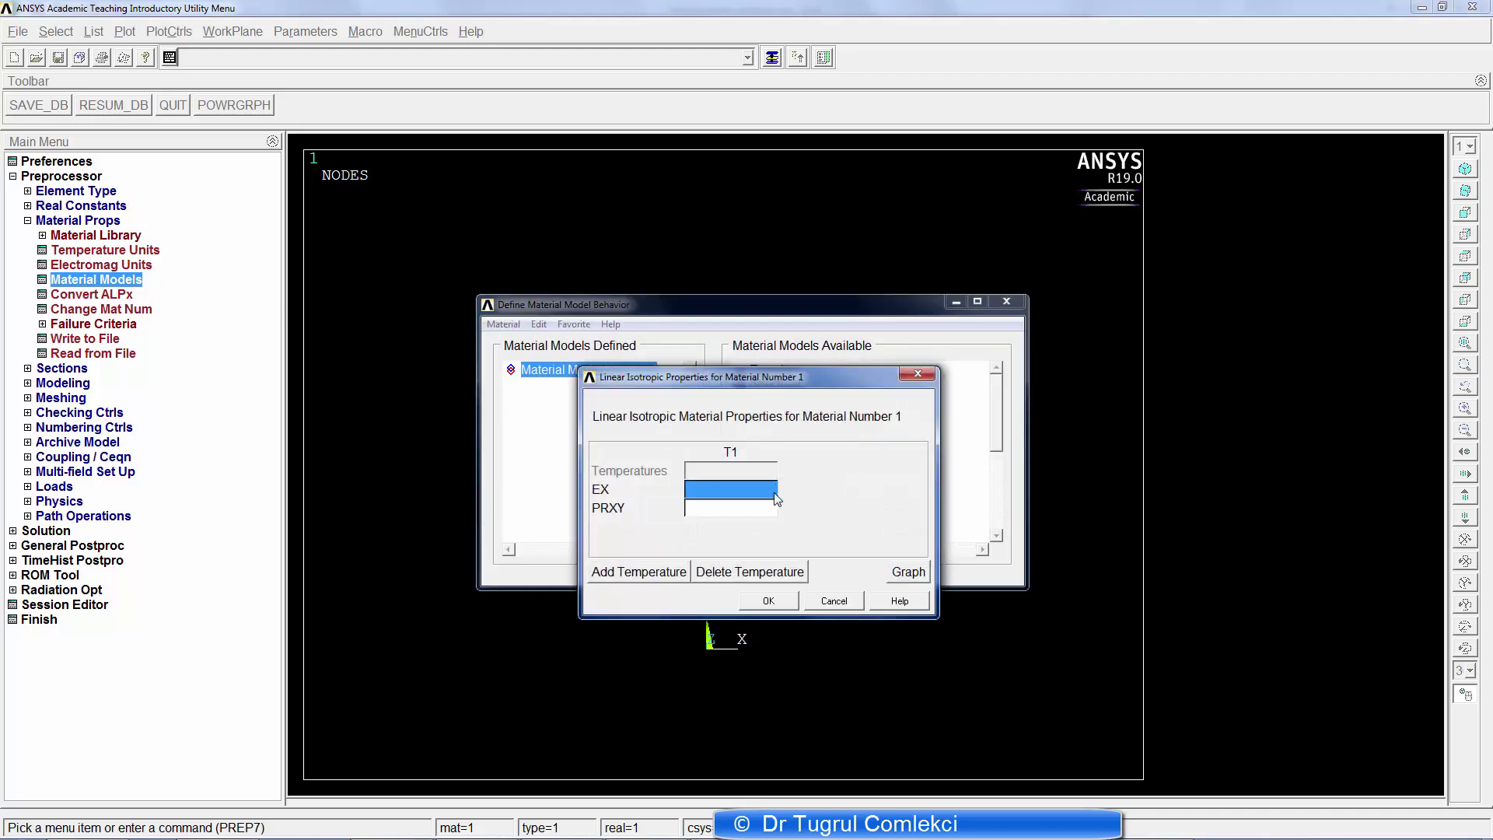
type("20000")
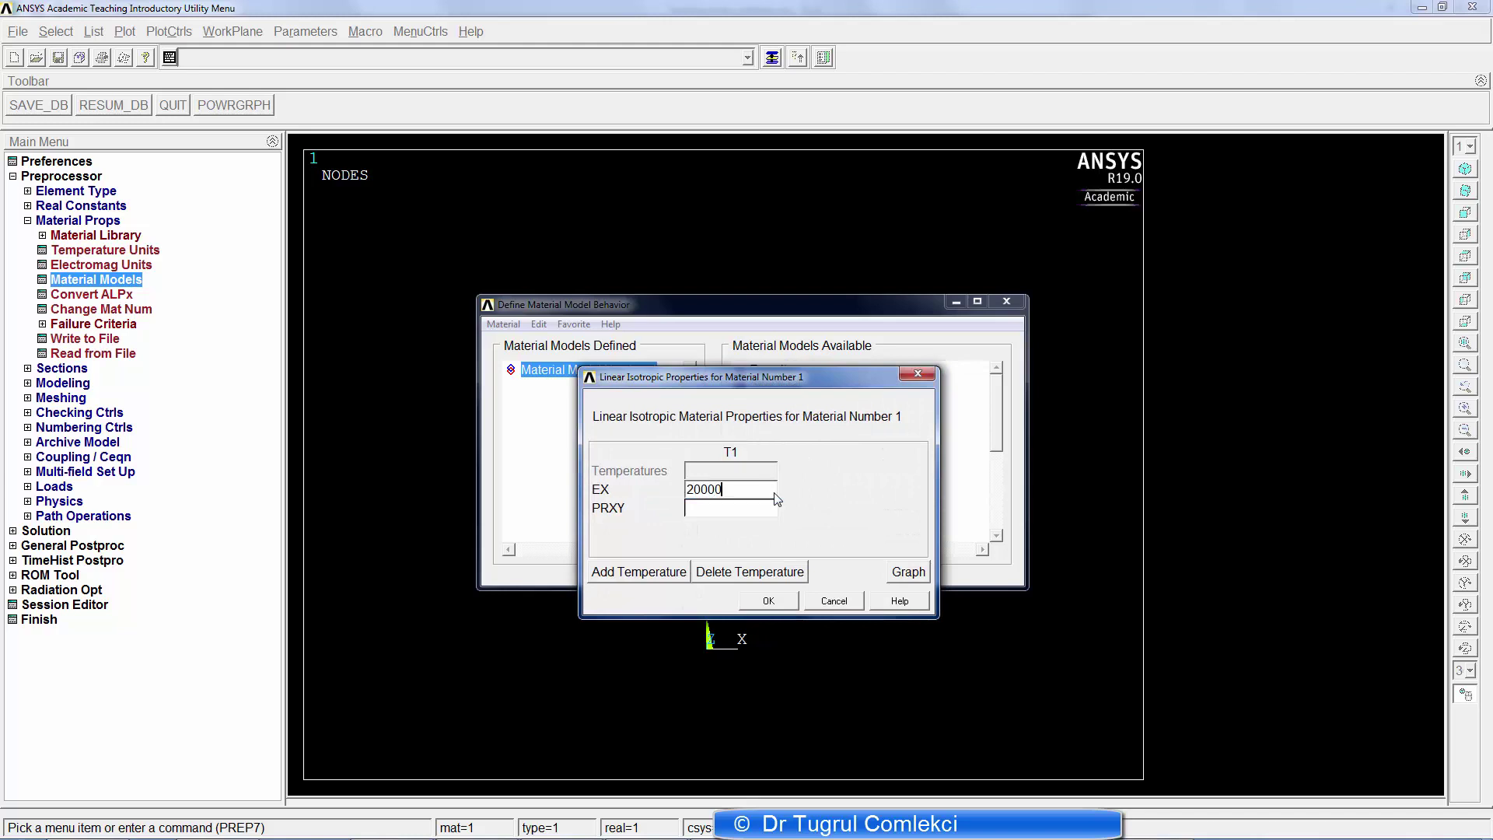
type("0")
left_click(761, 509)
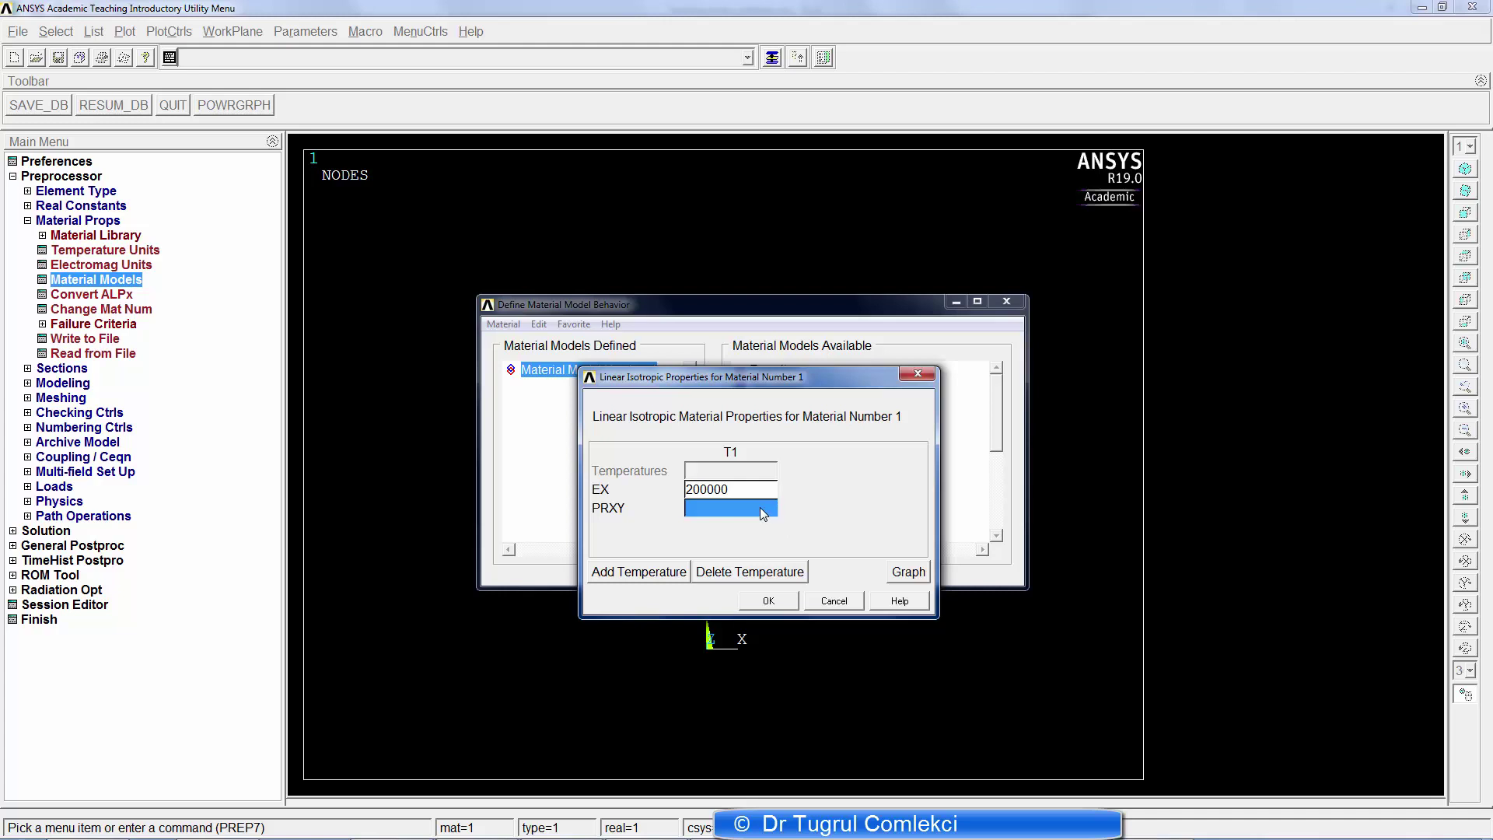
type("0")
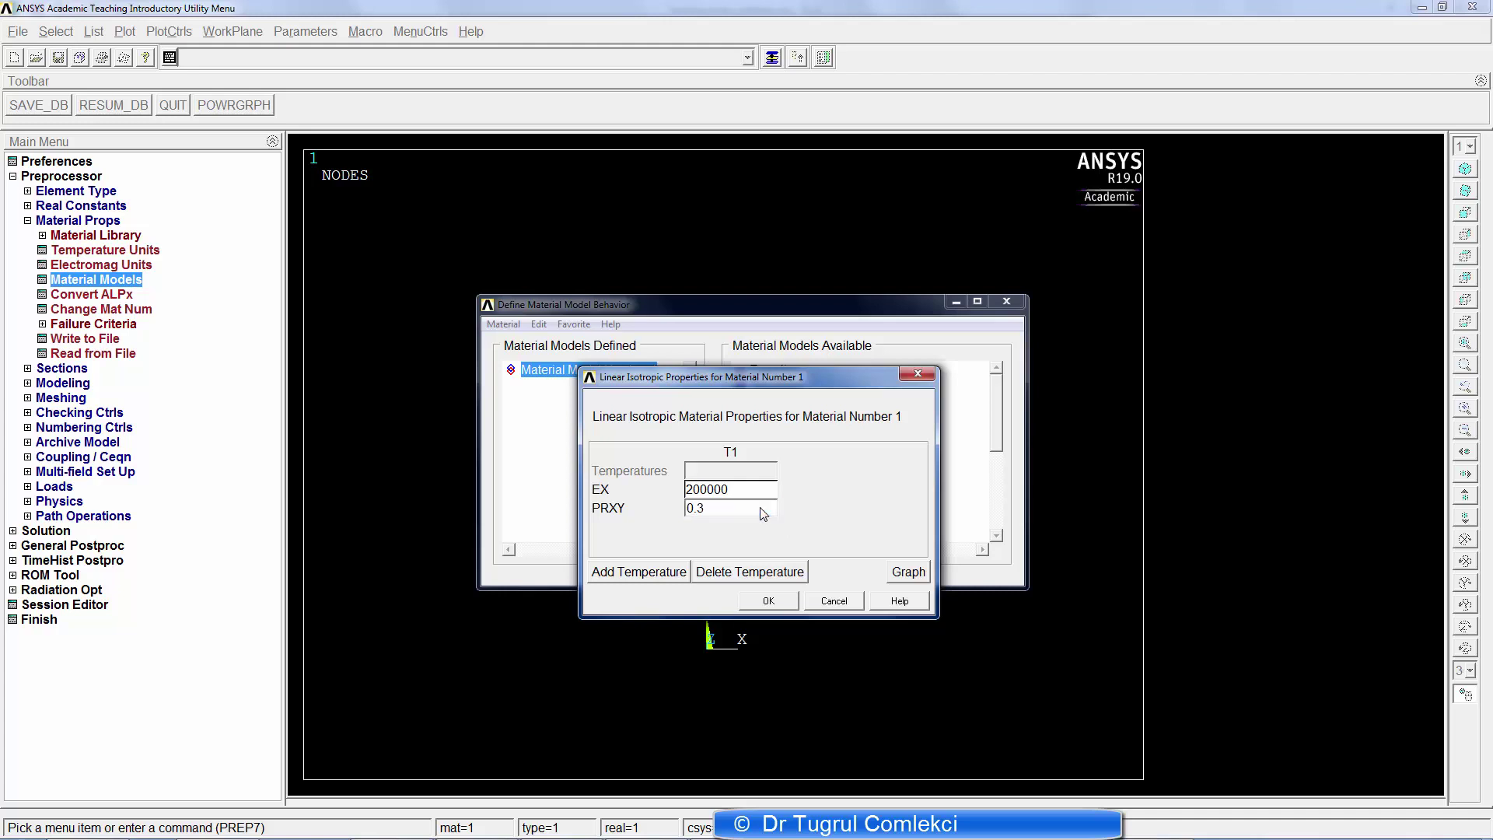
type(".3")
left_click(784, 600)
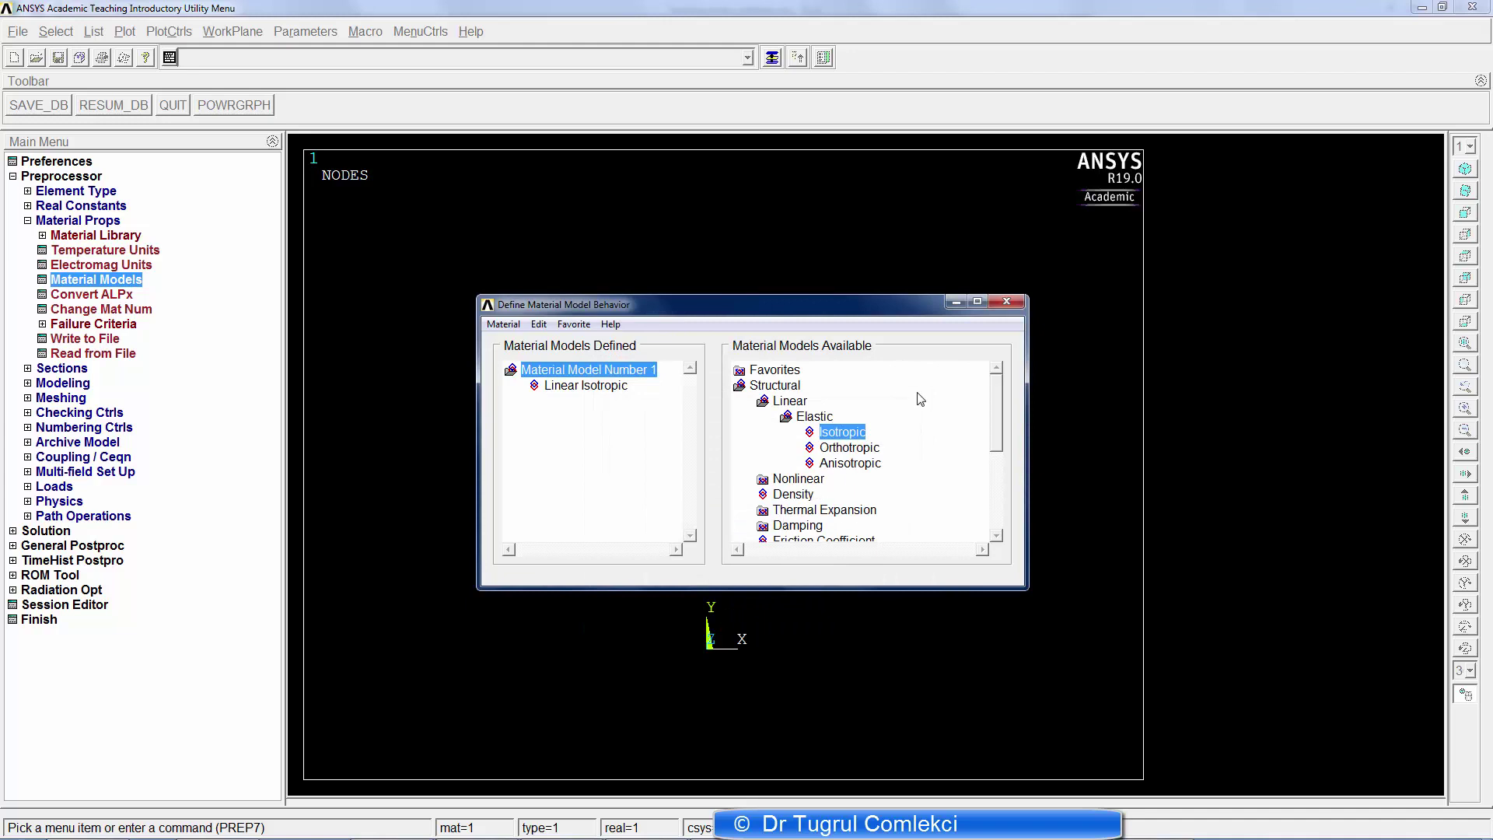
left_click(999, 311)
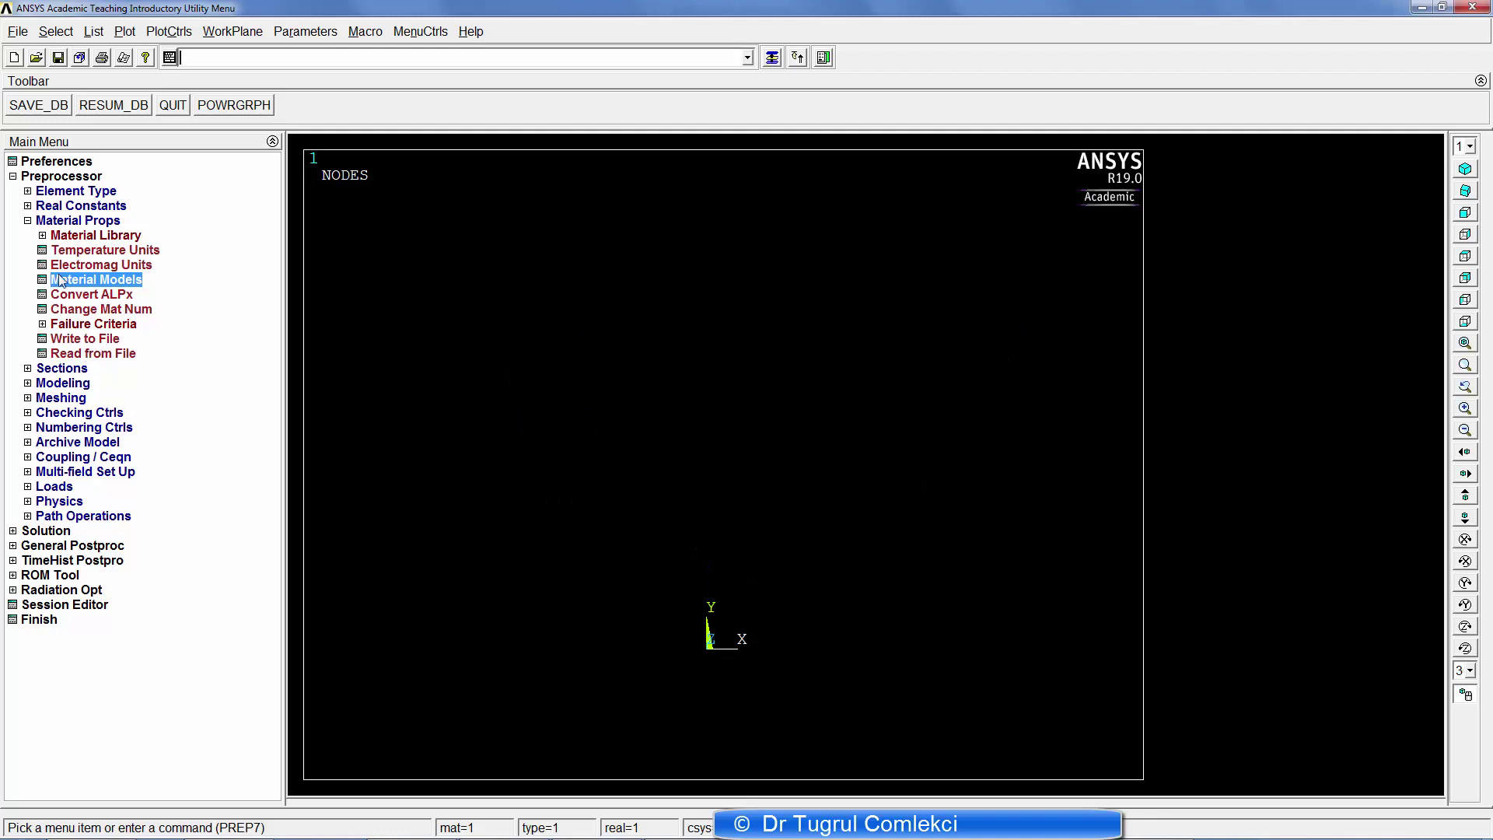
left_click(39, 223)
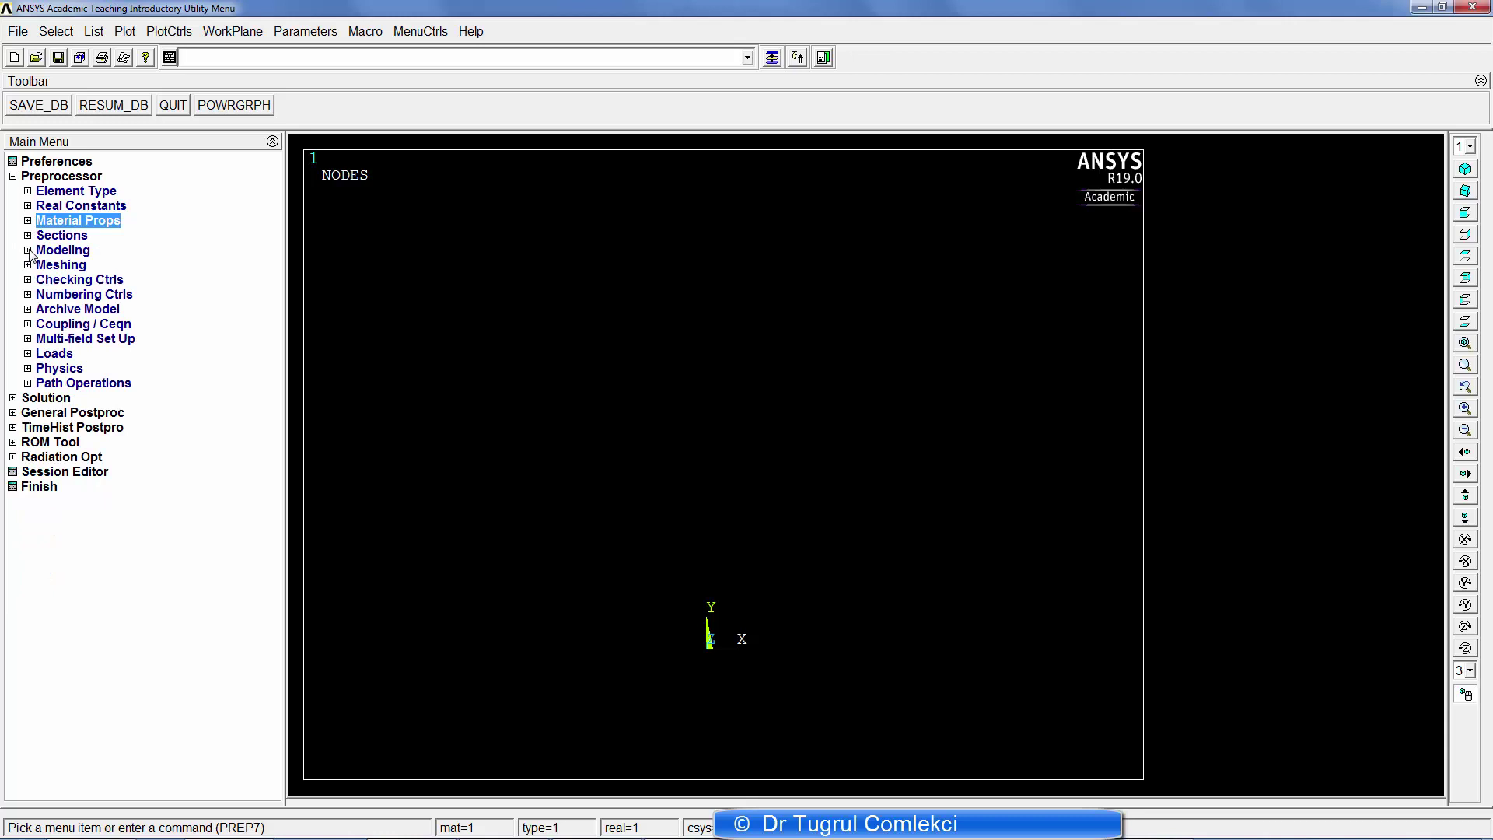
- Define solid rectangular beam section 1 named rect1 with B 10 and H 20, previewing its properties before accepting it
left_click(31, 236)
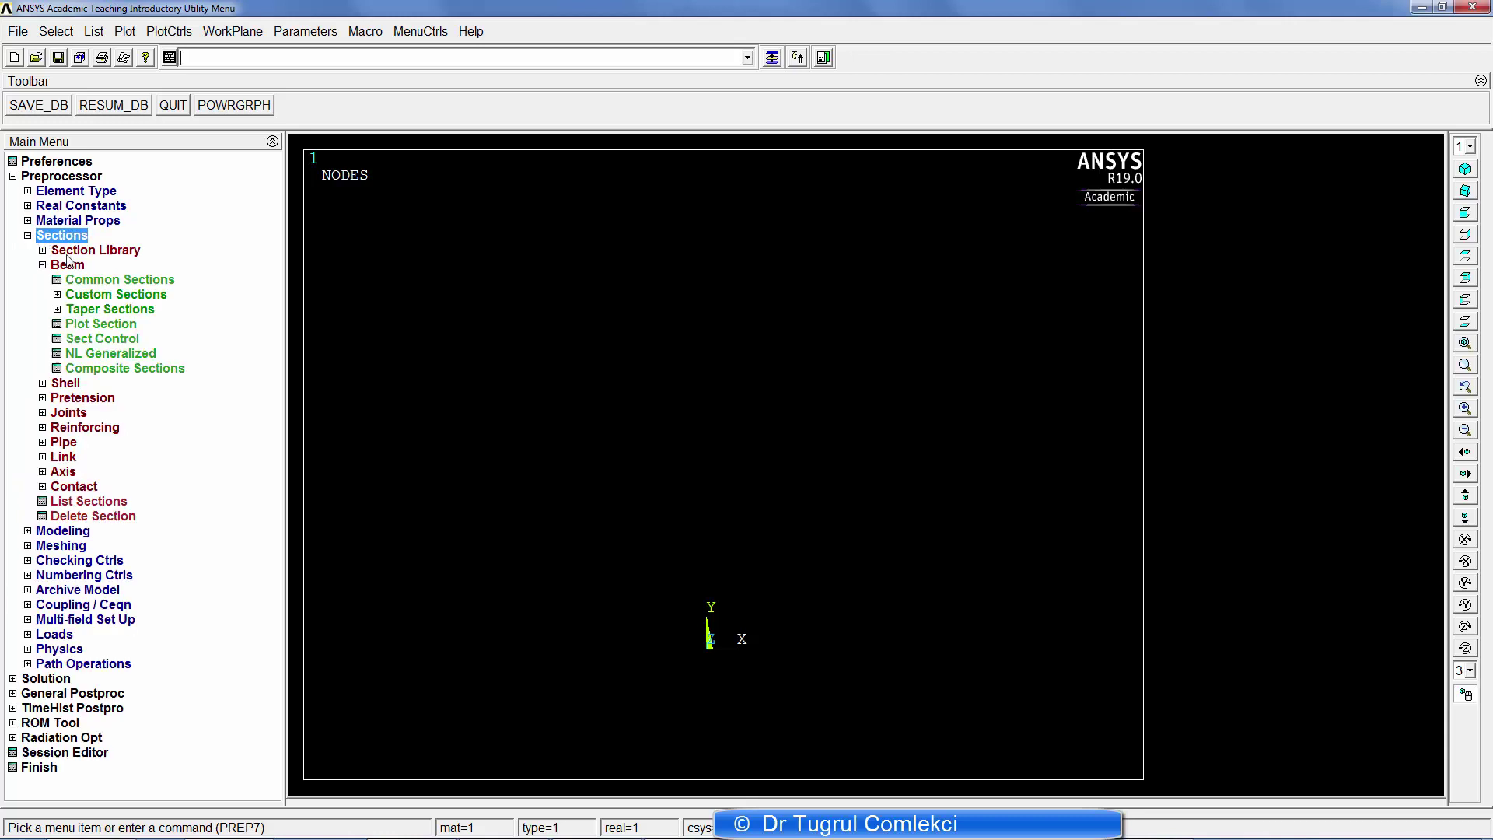
left_click(117, 281)
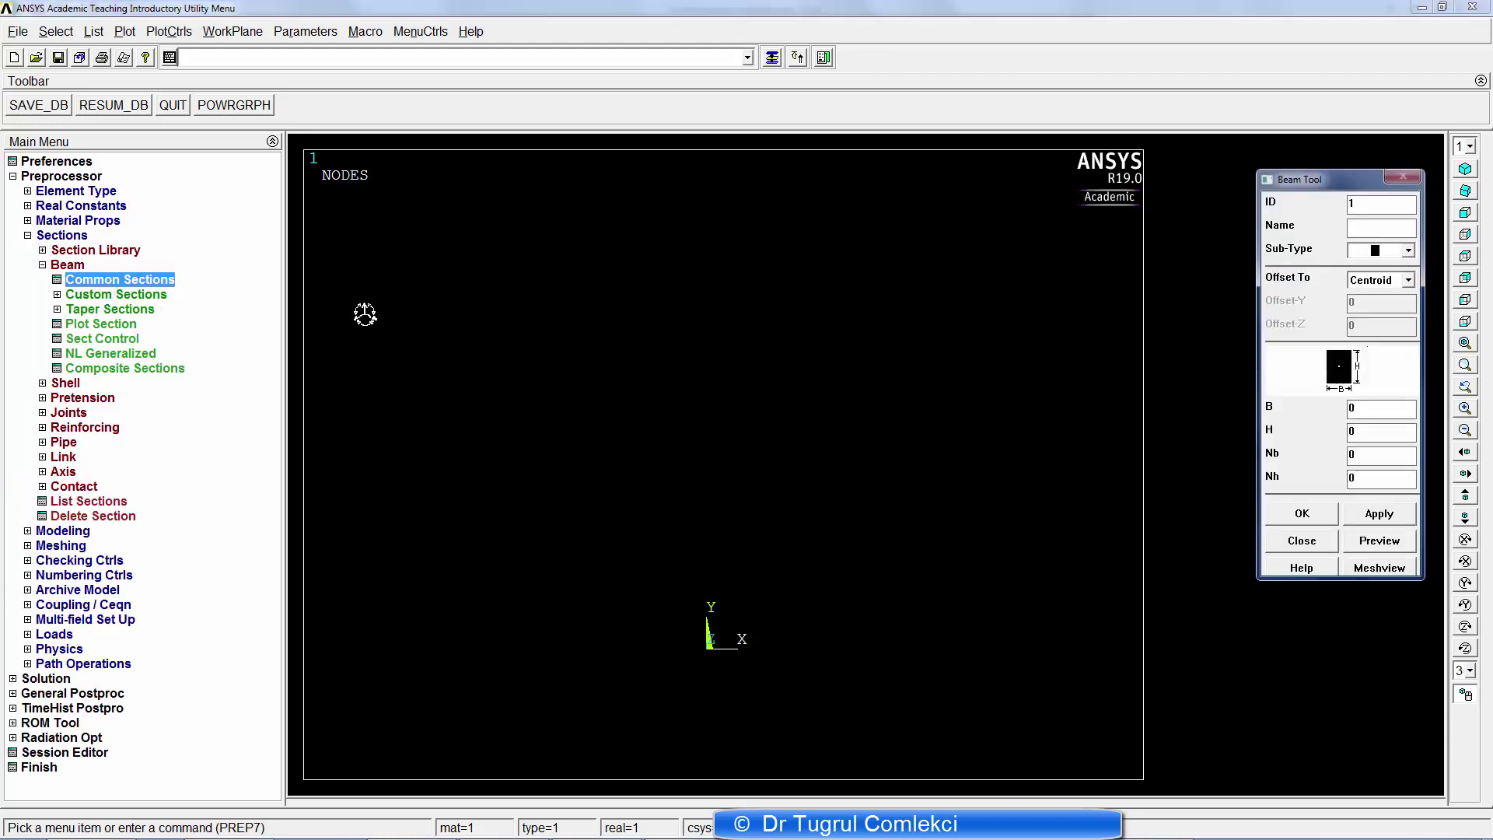
left_click(1408, 251)
left_click(1392, 269)
left_click(1372, 542)
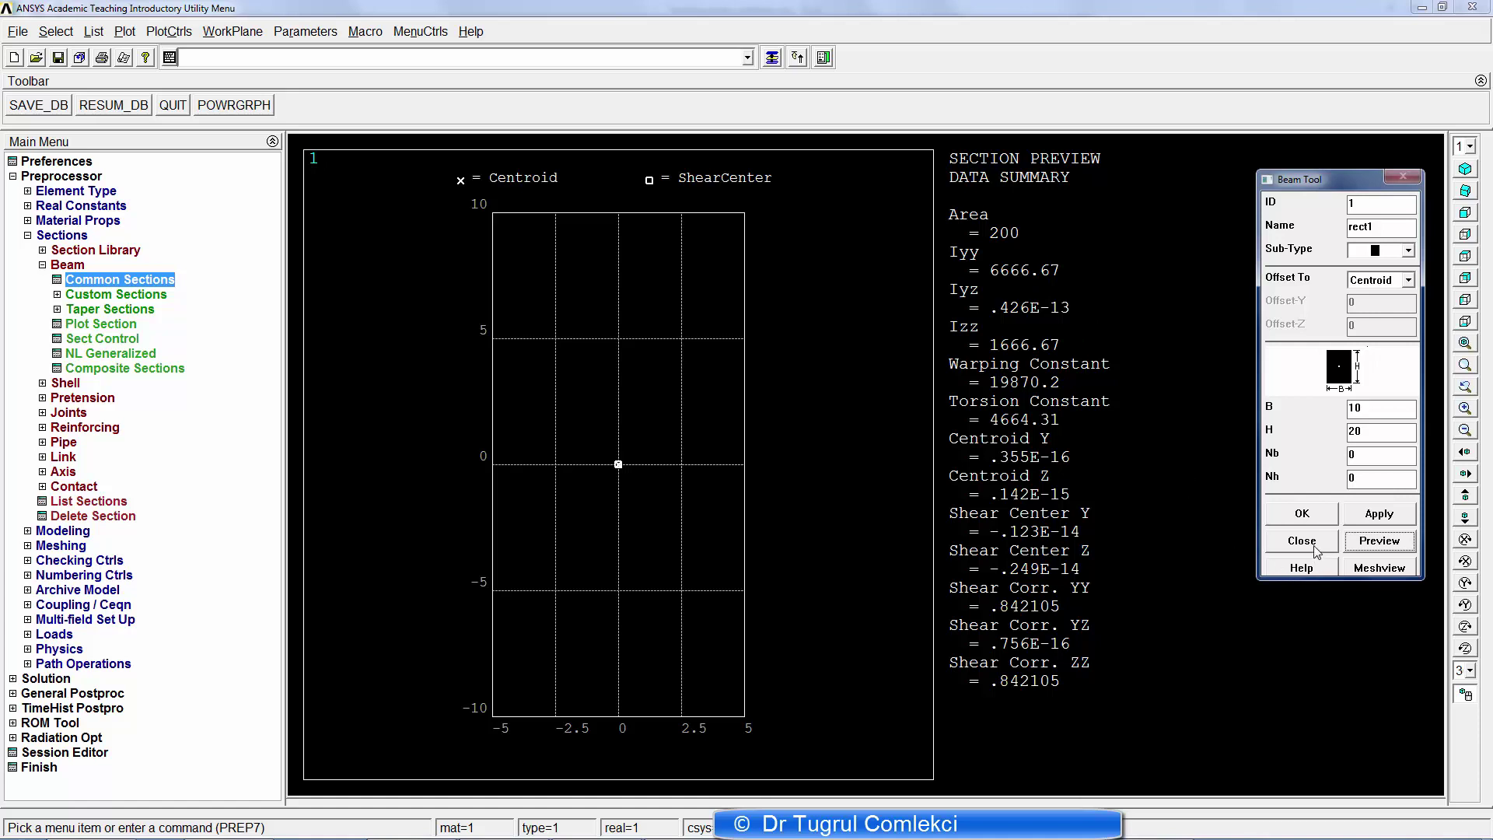
left_click(1310, 517)
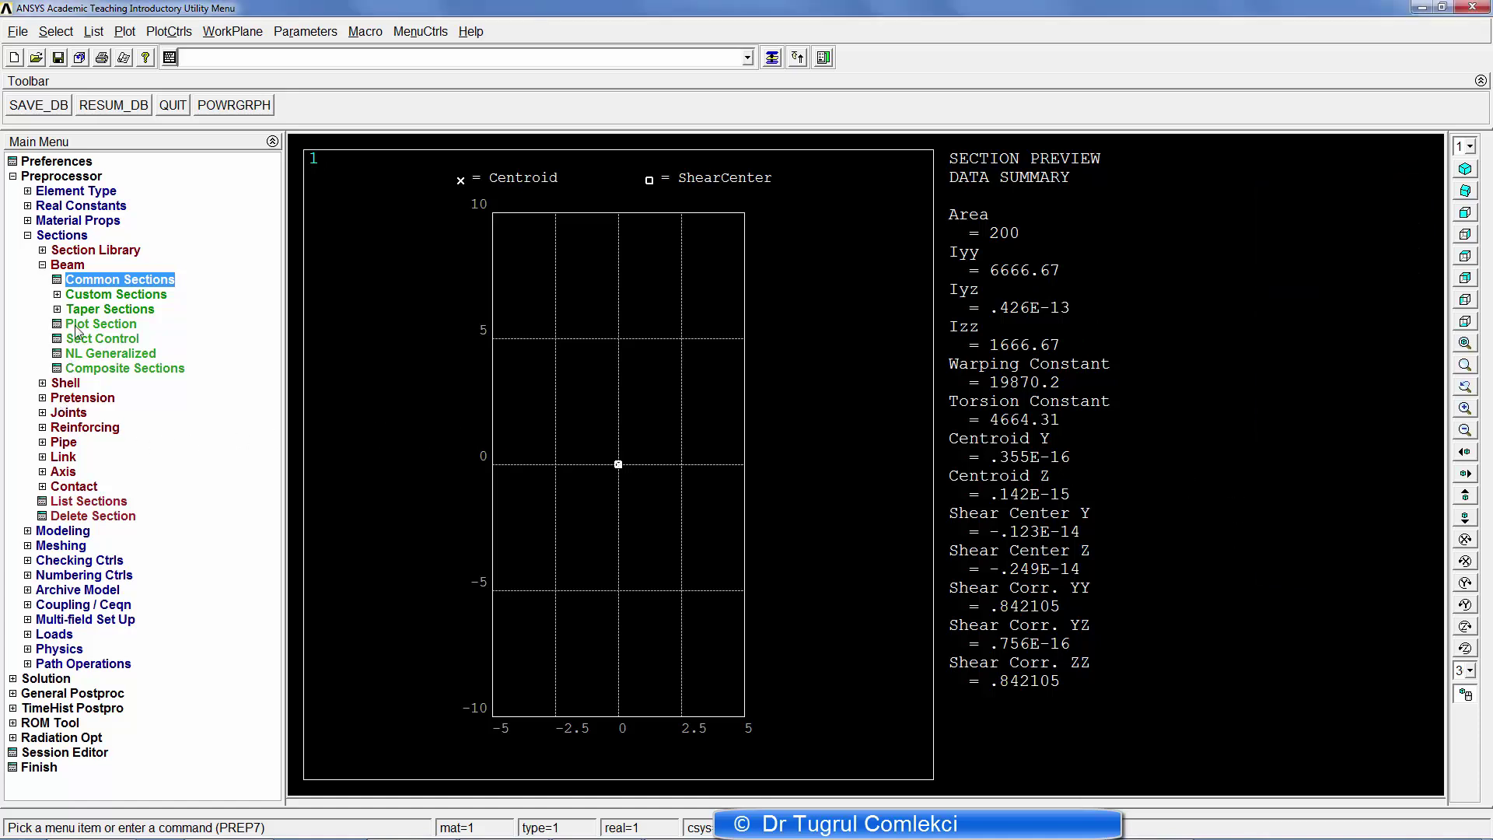
left_click(43, 266)
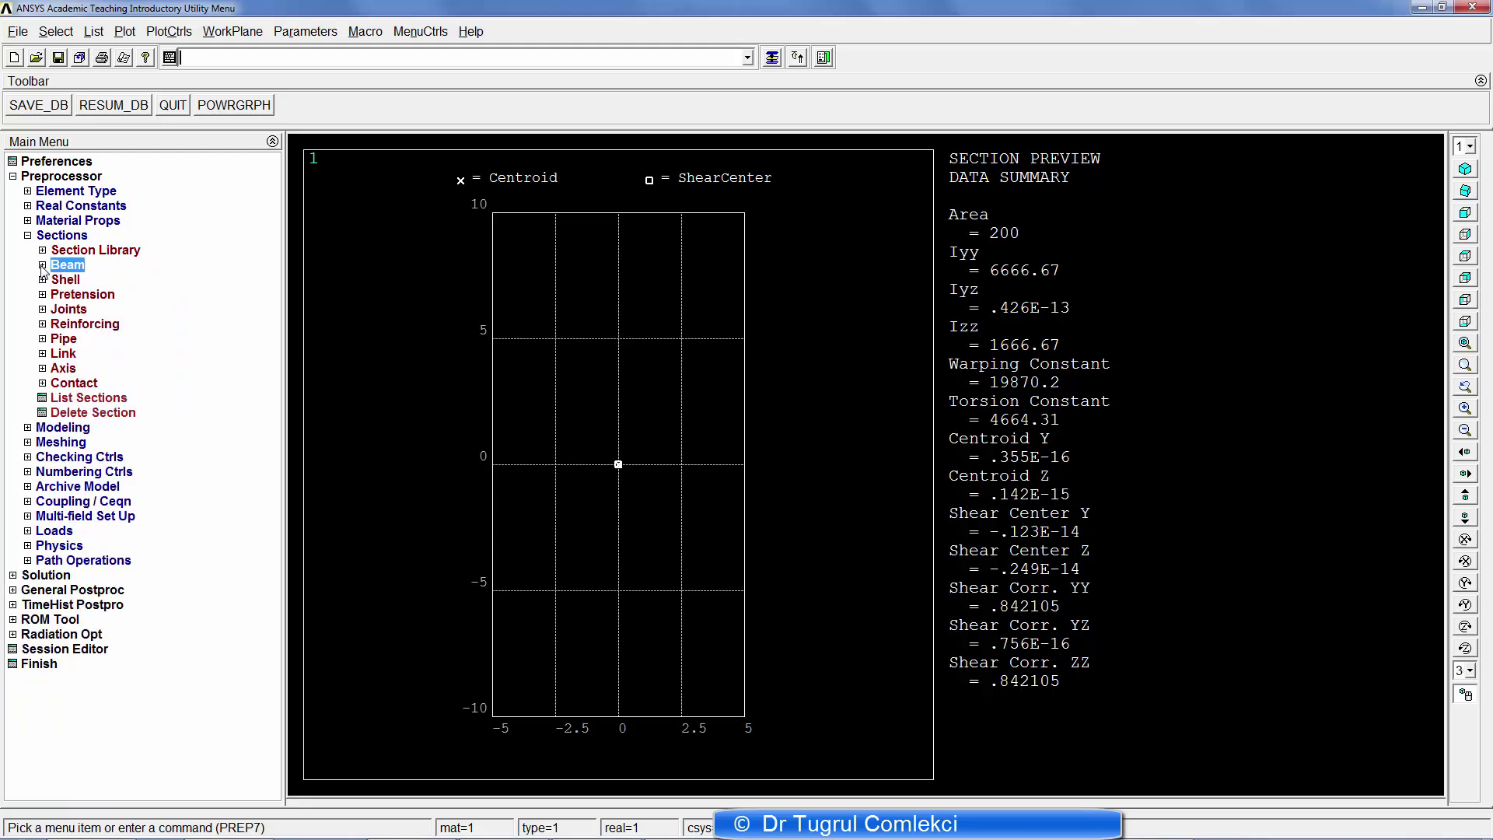
left_click(28, 235)
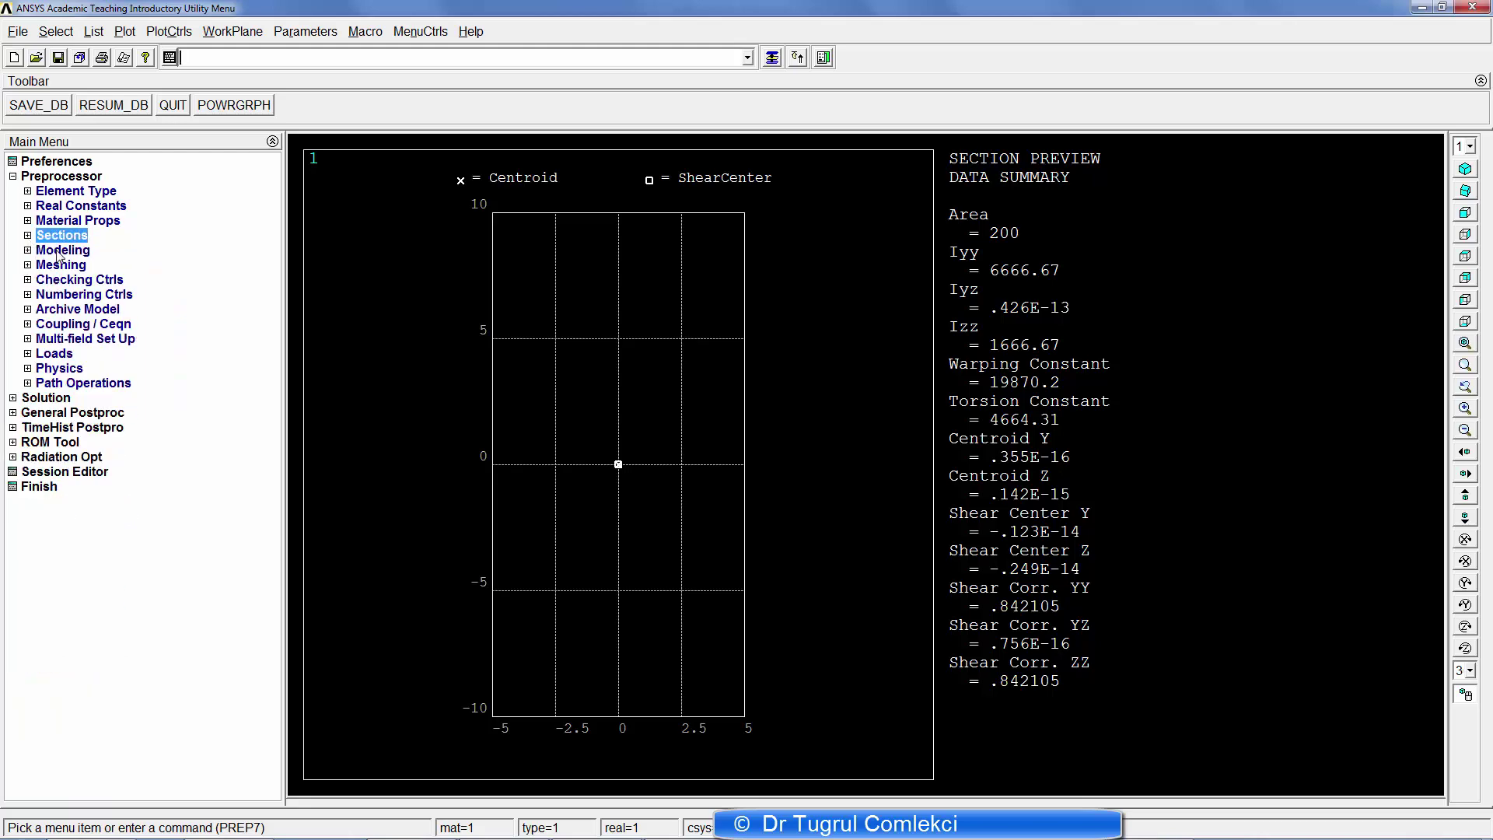
- Create keypoint 1 at the origin and keypoint 2 at Y 1000 in the active coordinate system
left_click(59, 252)
left_click(70, 266)
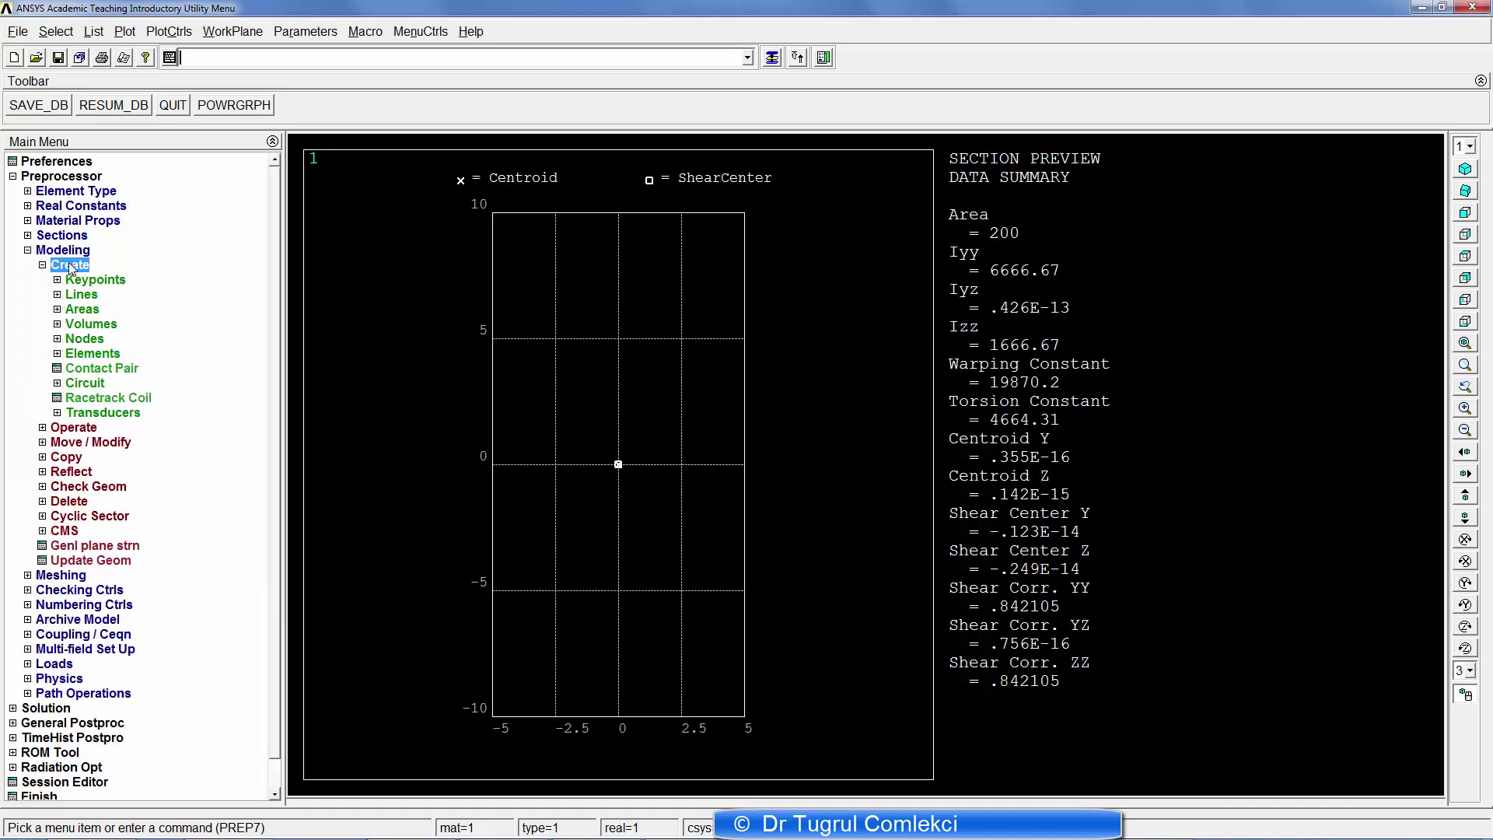
left_click(84, 282)
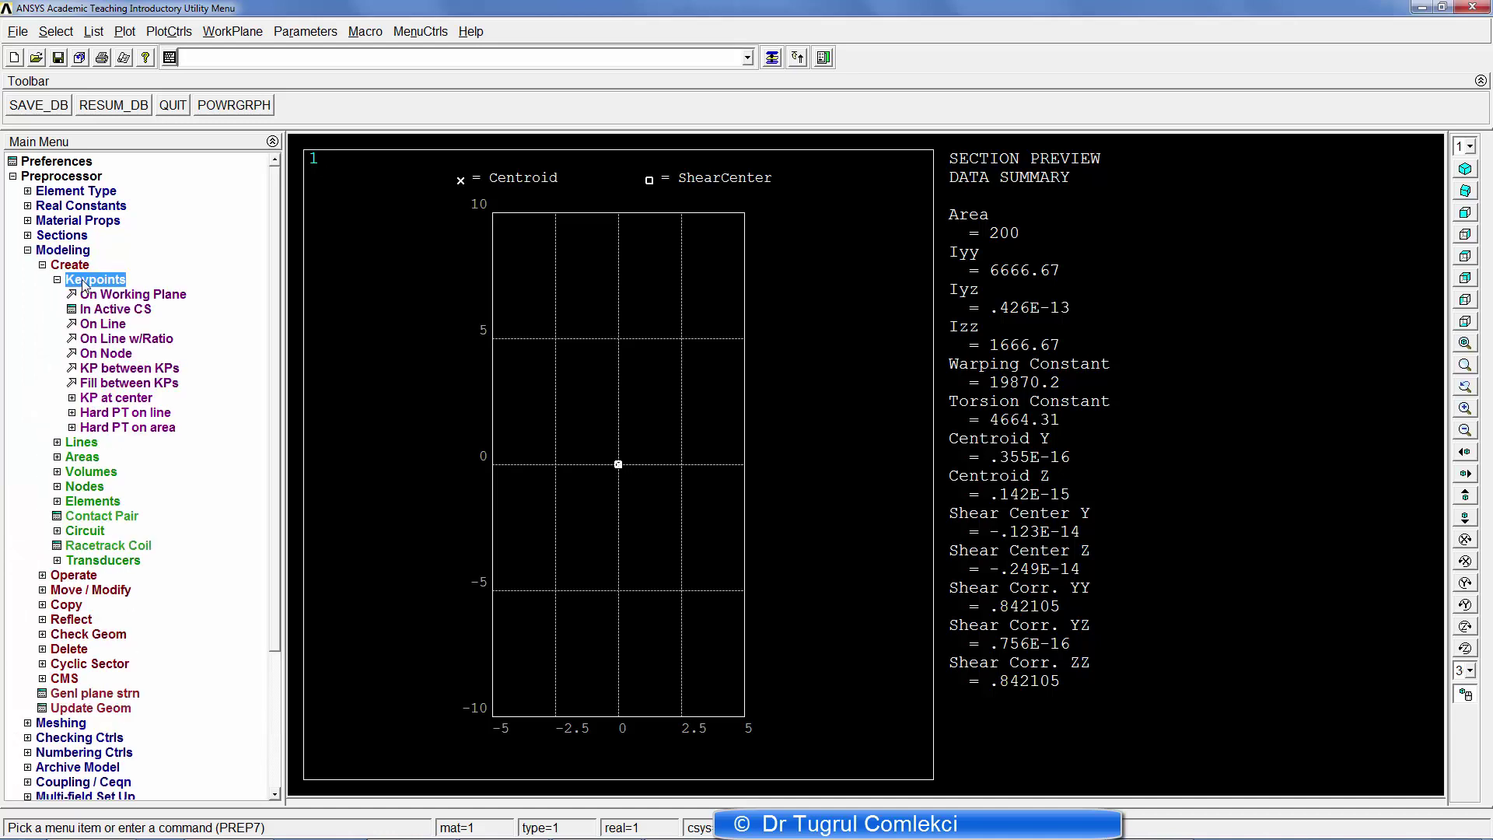
left_click(114, 310)
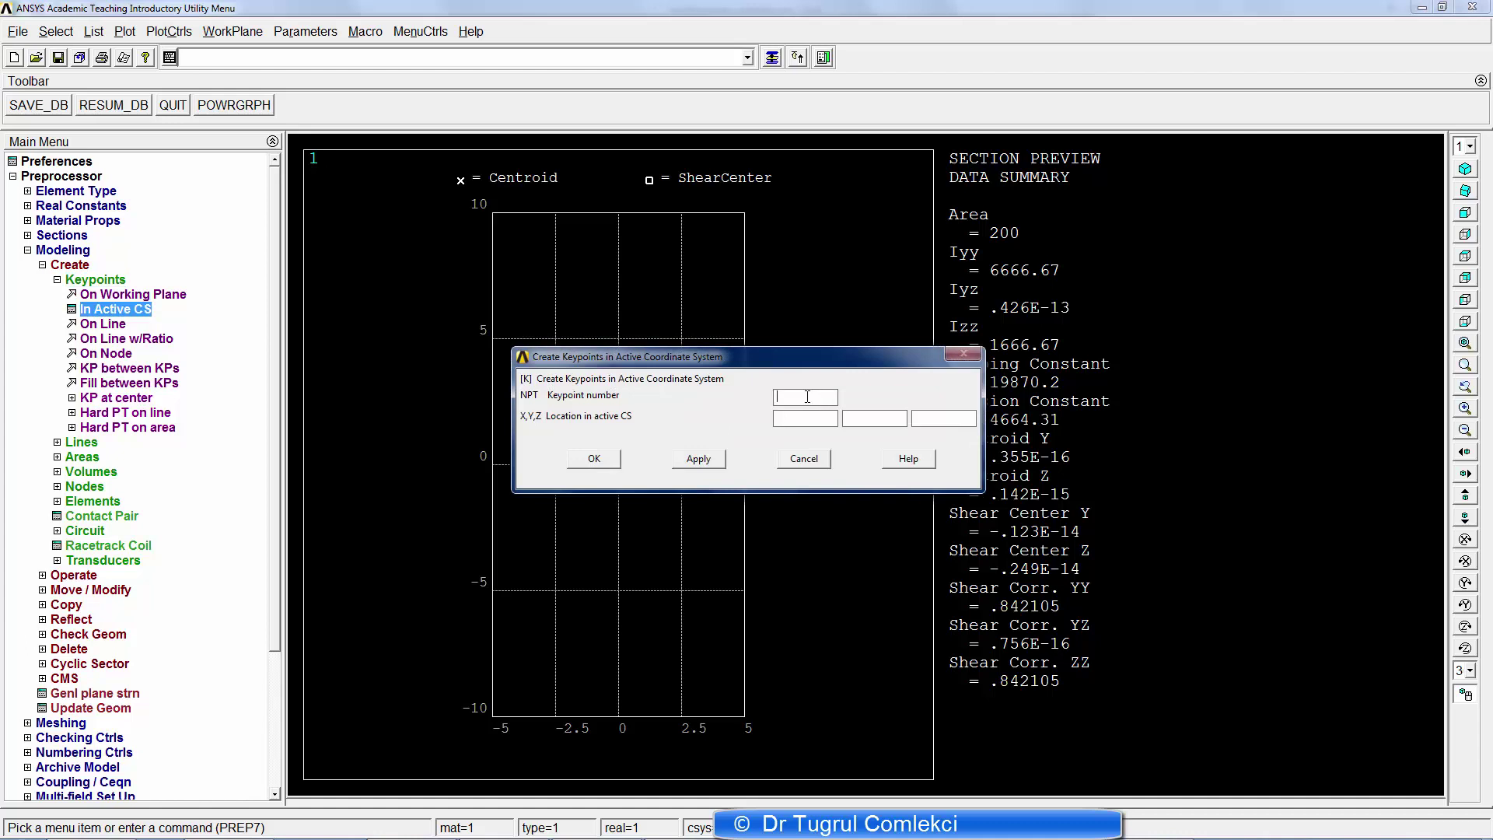
left_click(696, 458)
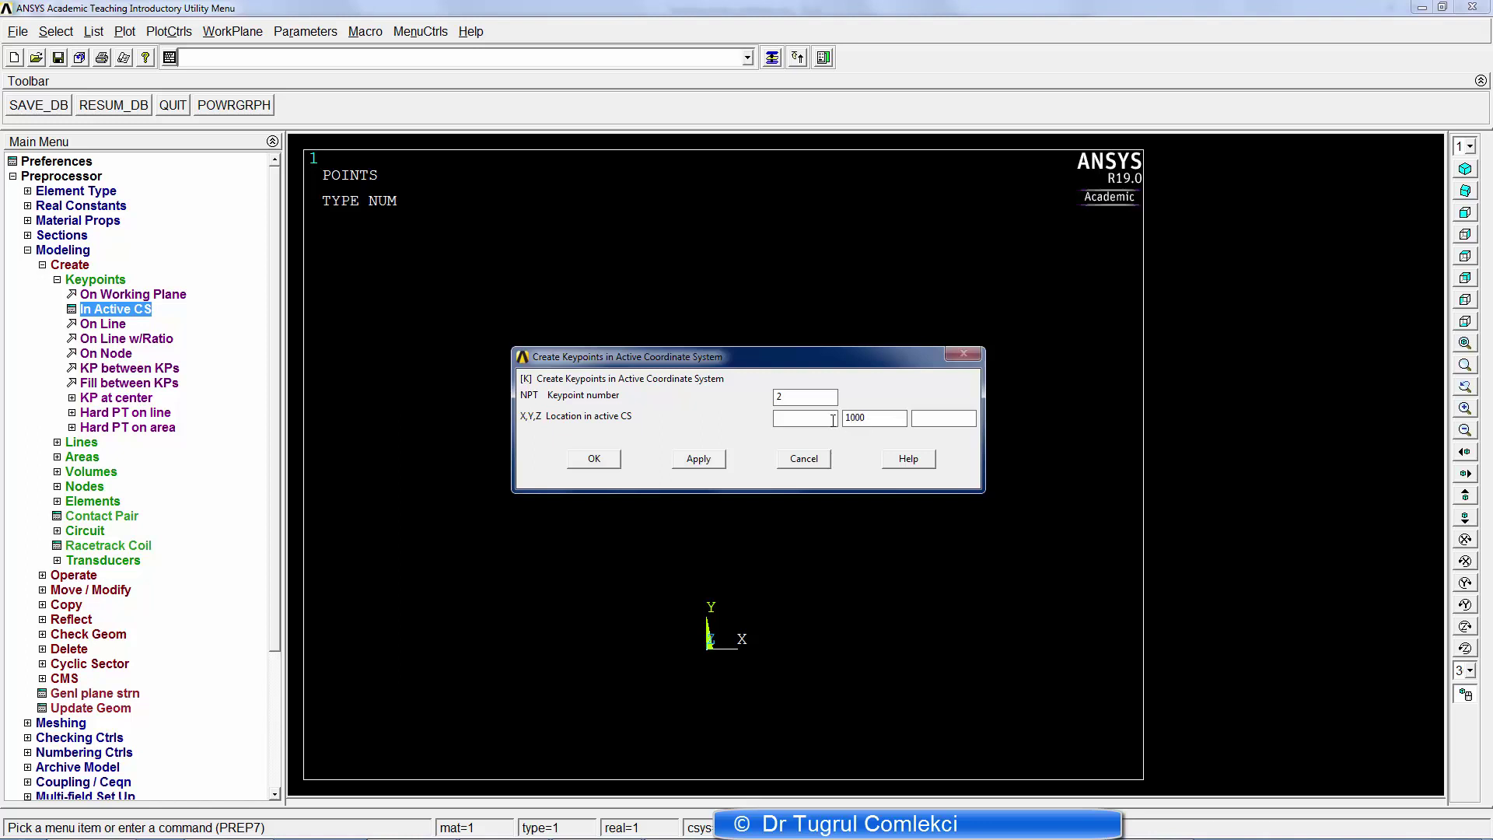
left_click(579, 461)
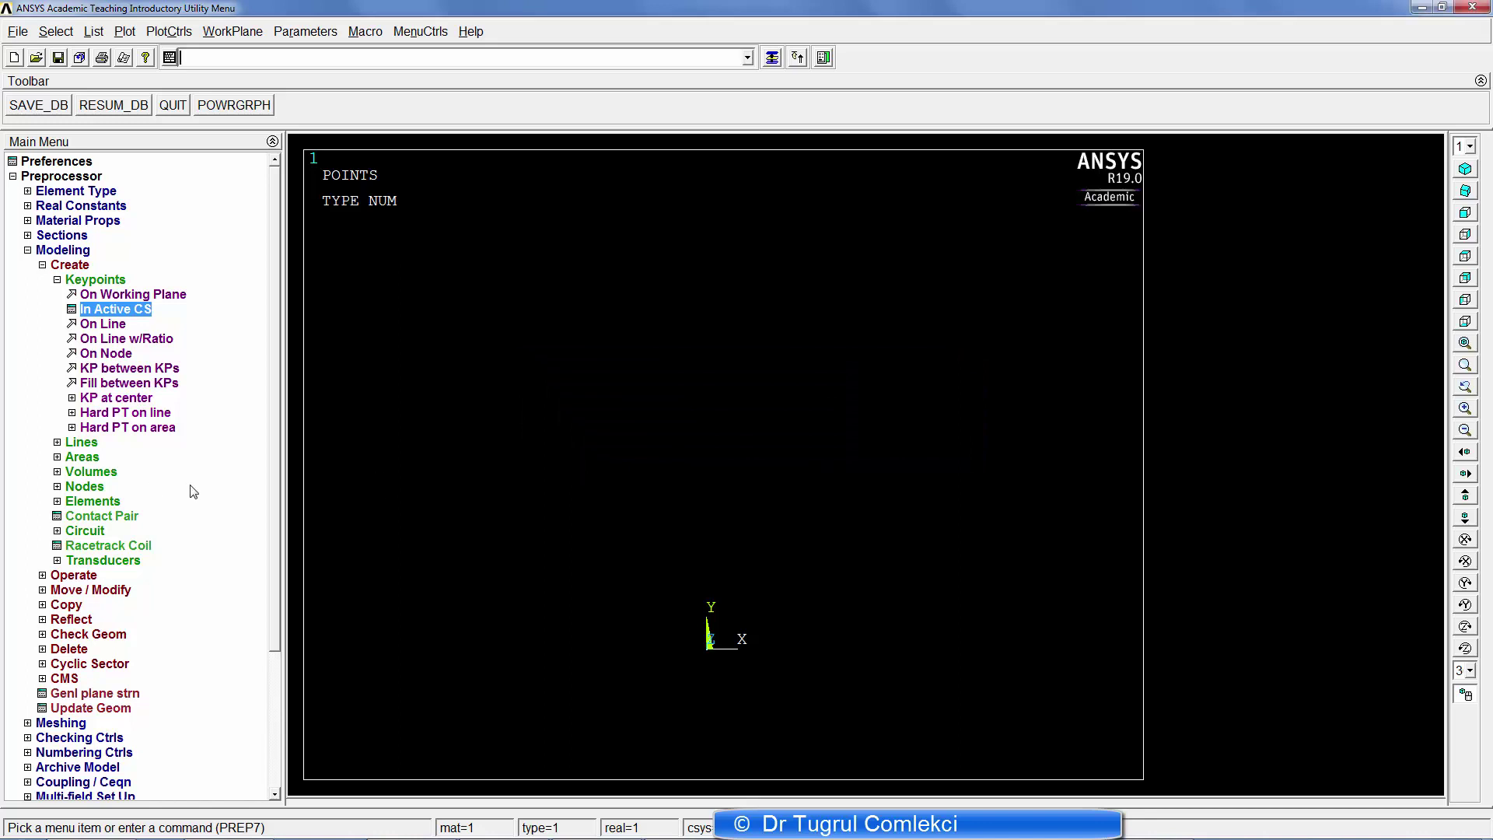
- Plot the keypoints with the kplot command and fit them in the graphics view
type("kplot")
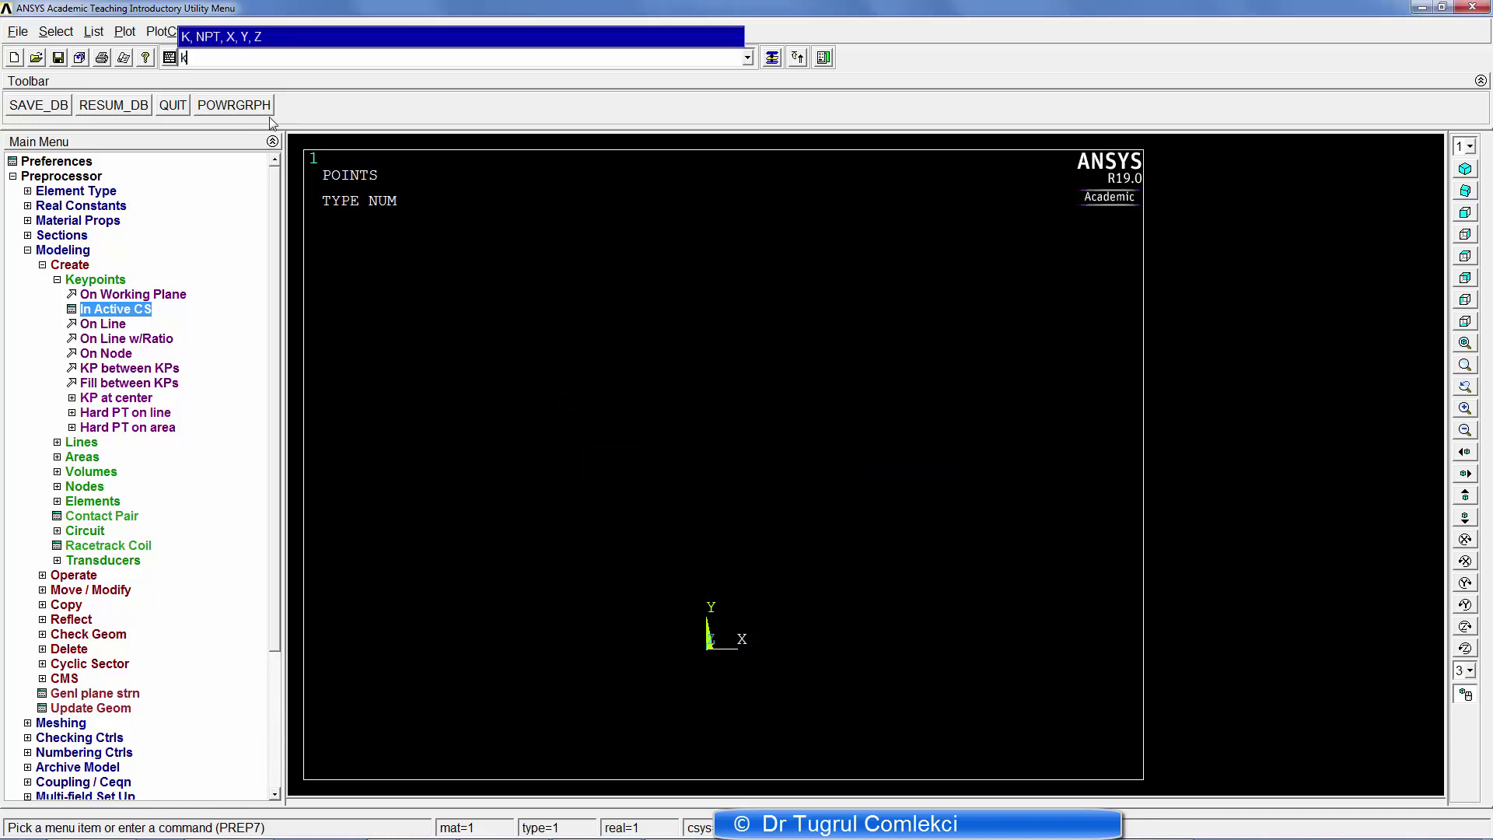
key("Return")
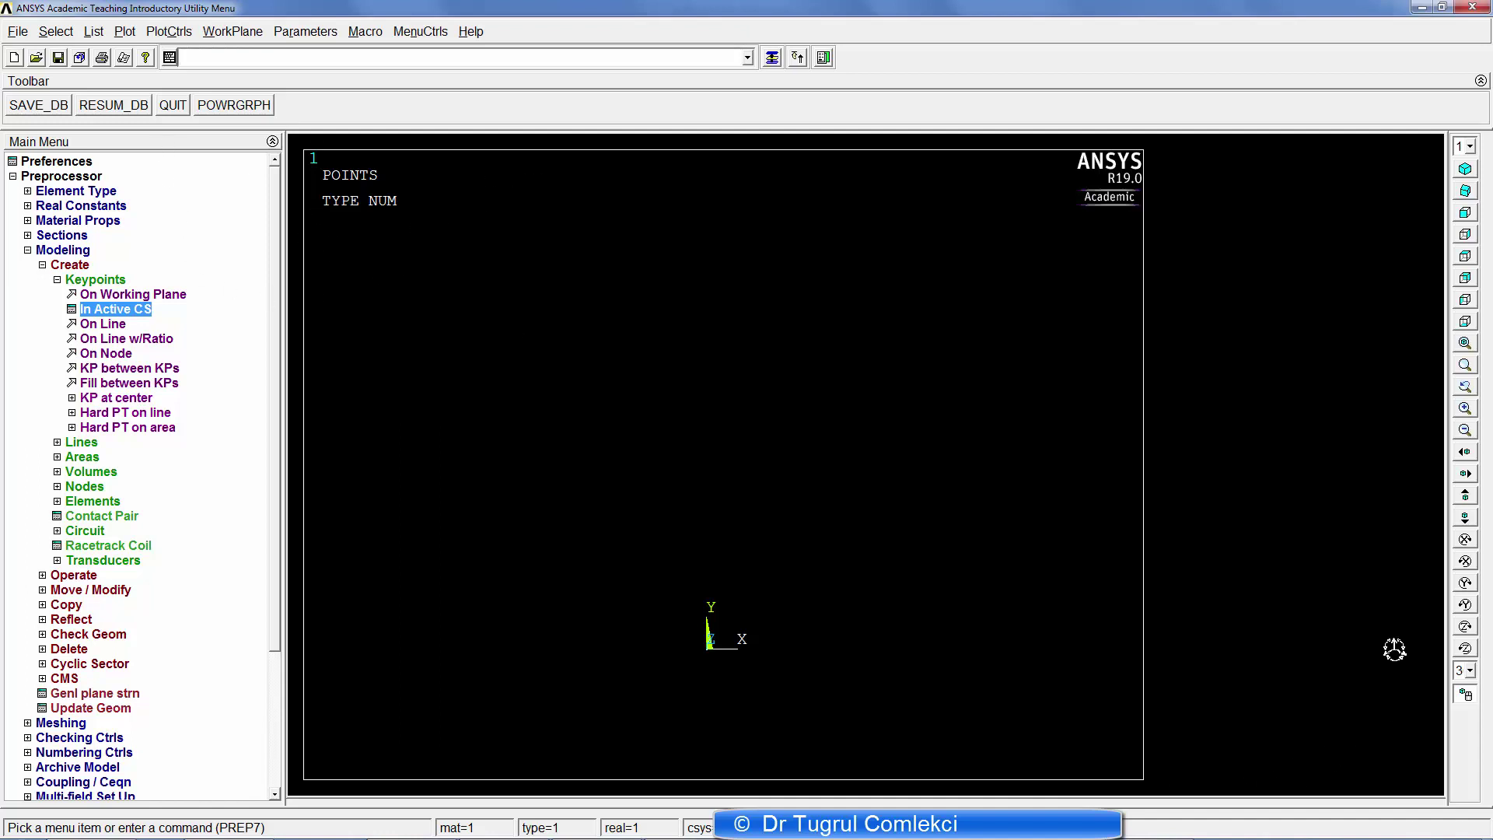
left_click(1463, 343)
- Turn on keypoint and line numbers in the plot numbering controls
left_click(161, 32)
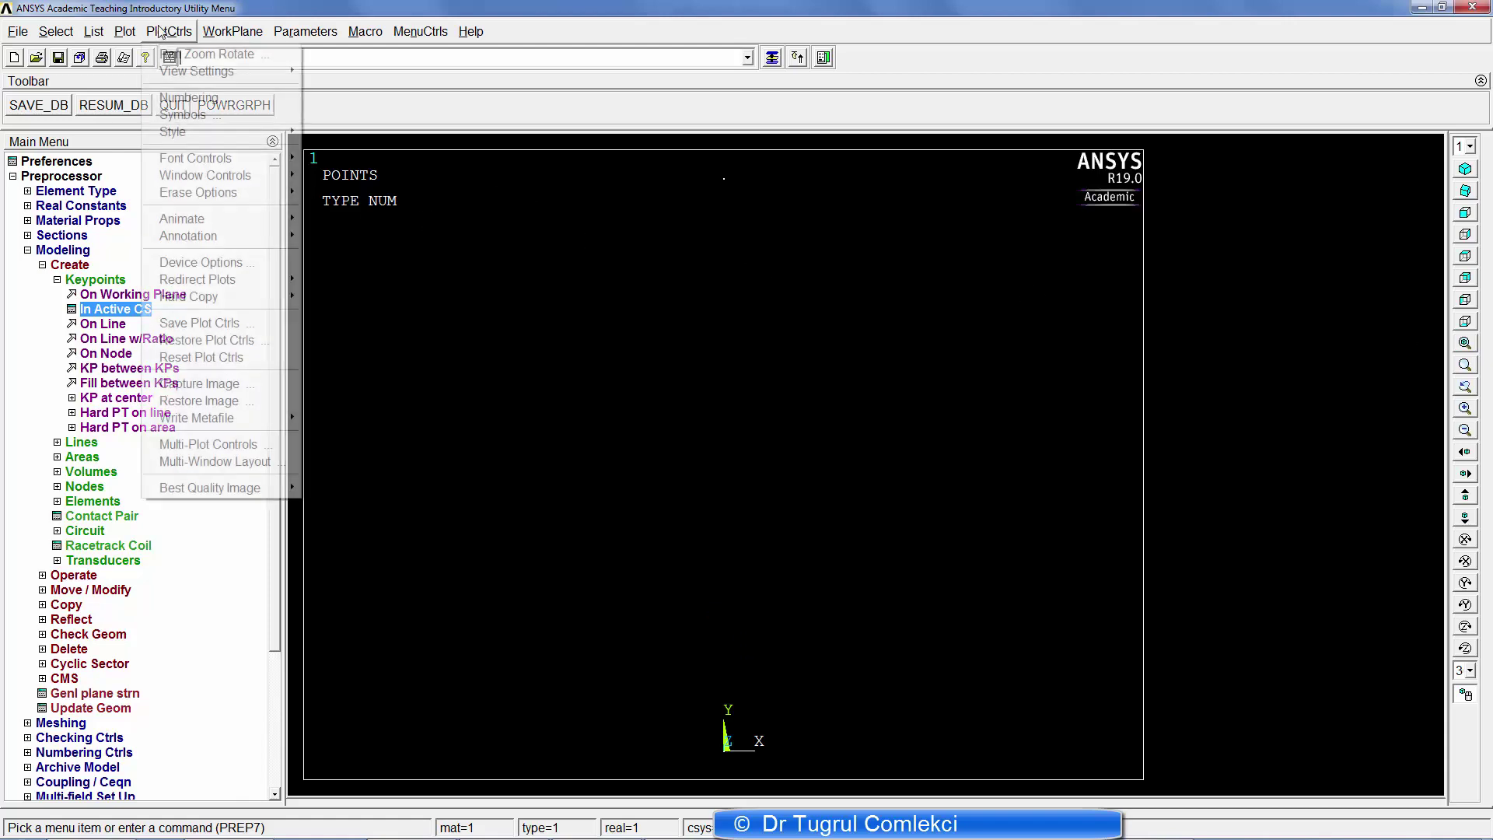
left_click(189, 98)
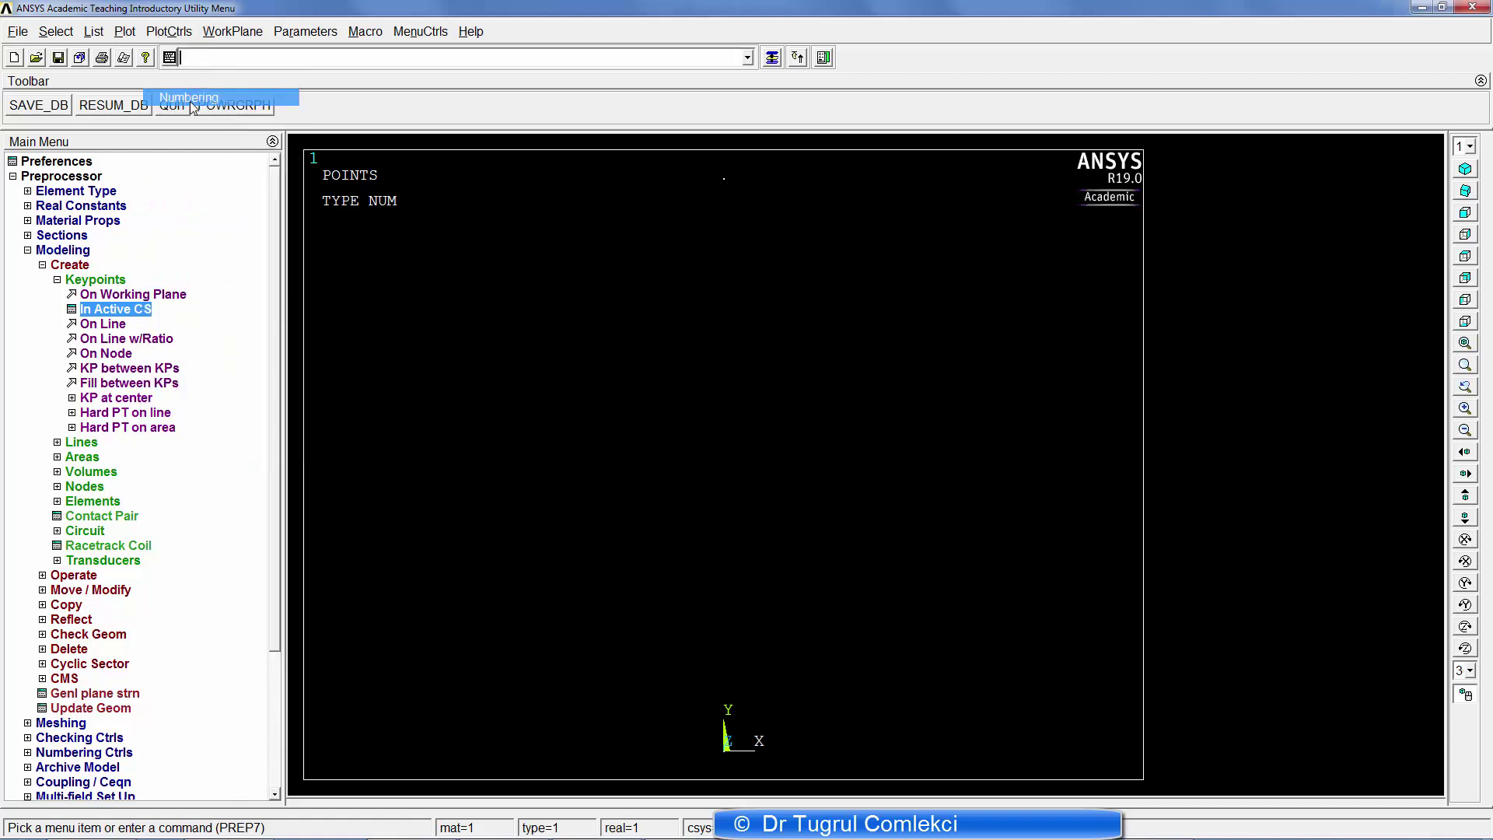
left_click(811, 284)
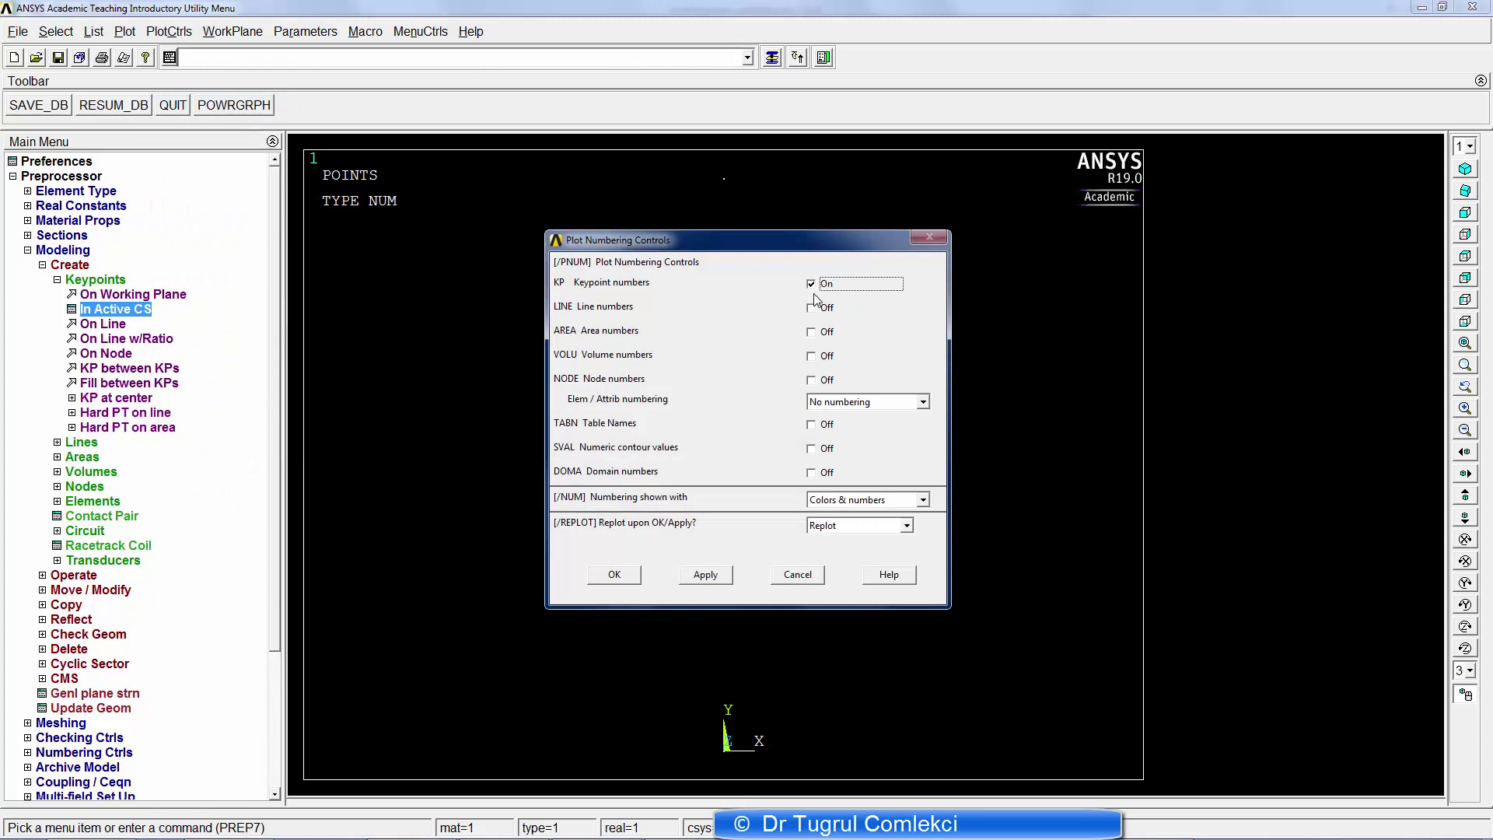
left_click(812, 310)
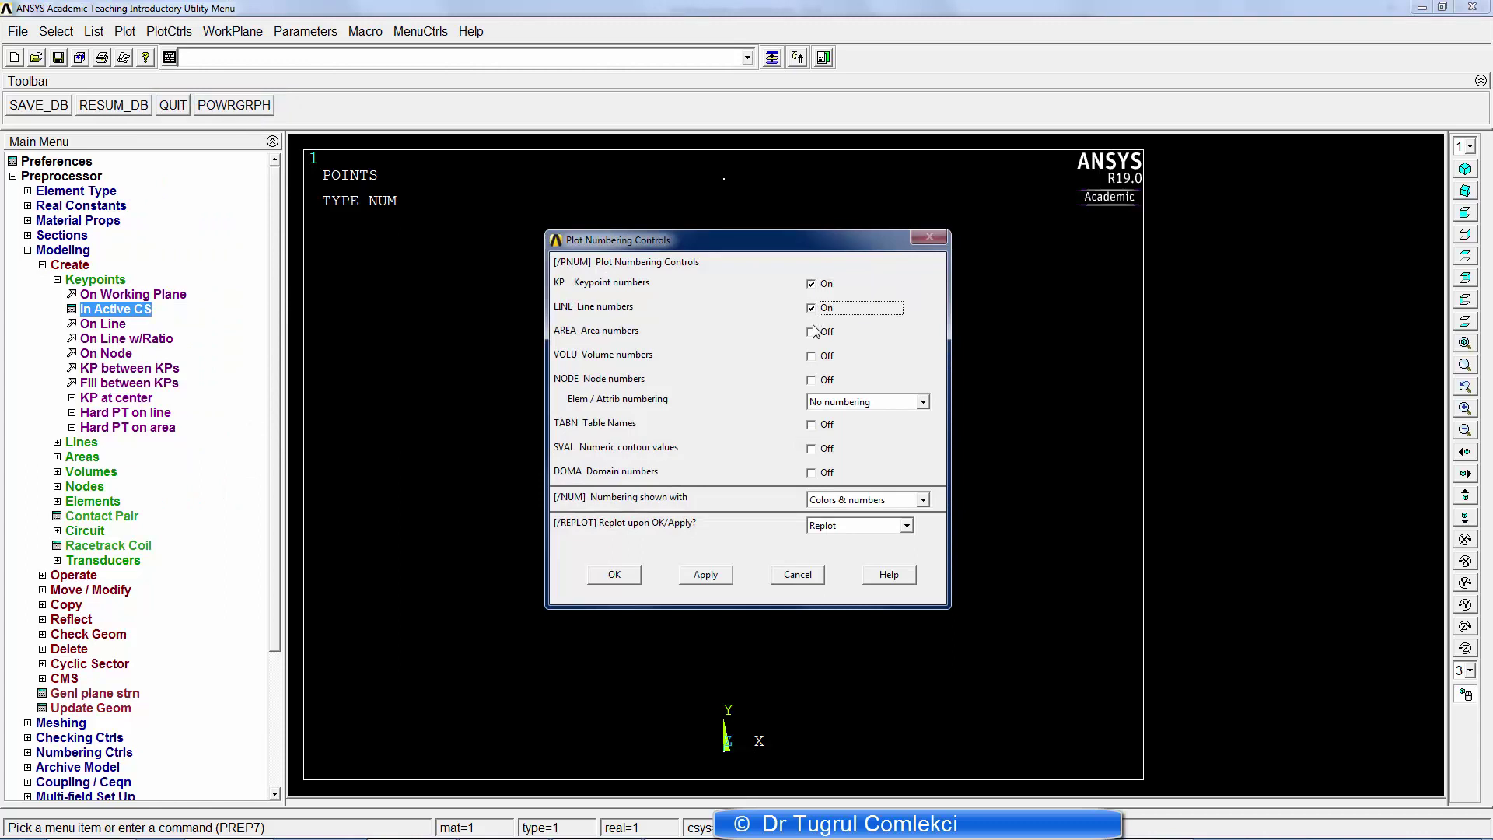
left_click(616, 575)
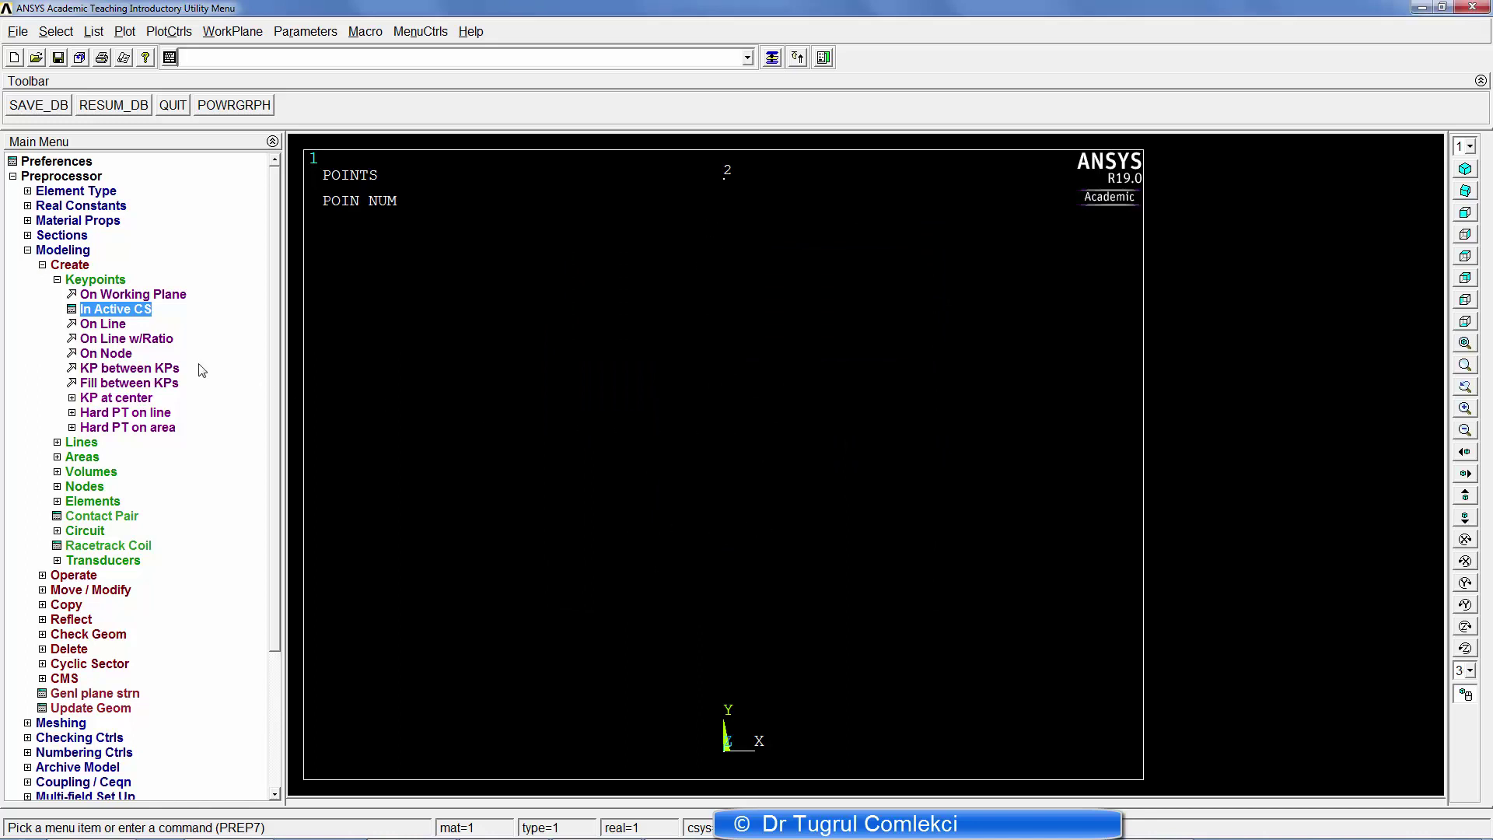
- Create a straight line from keypoint 1 to keypoint 2
left_click(70, 444)
left_click(96, 309)
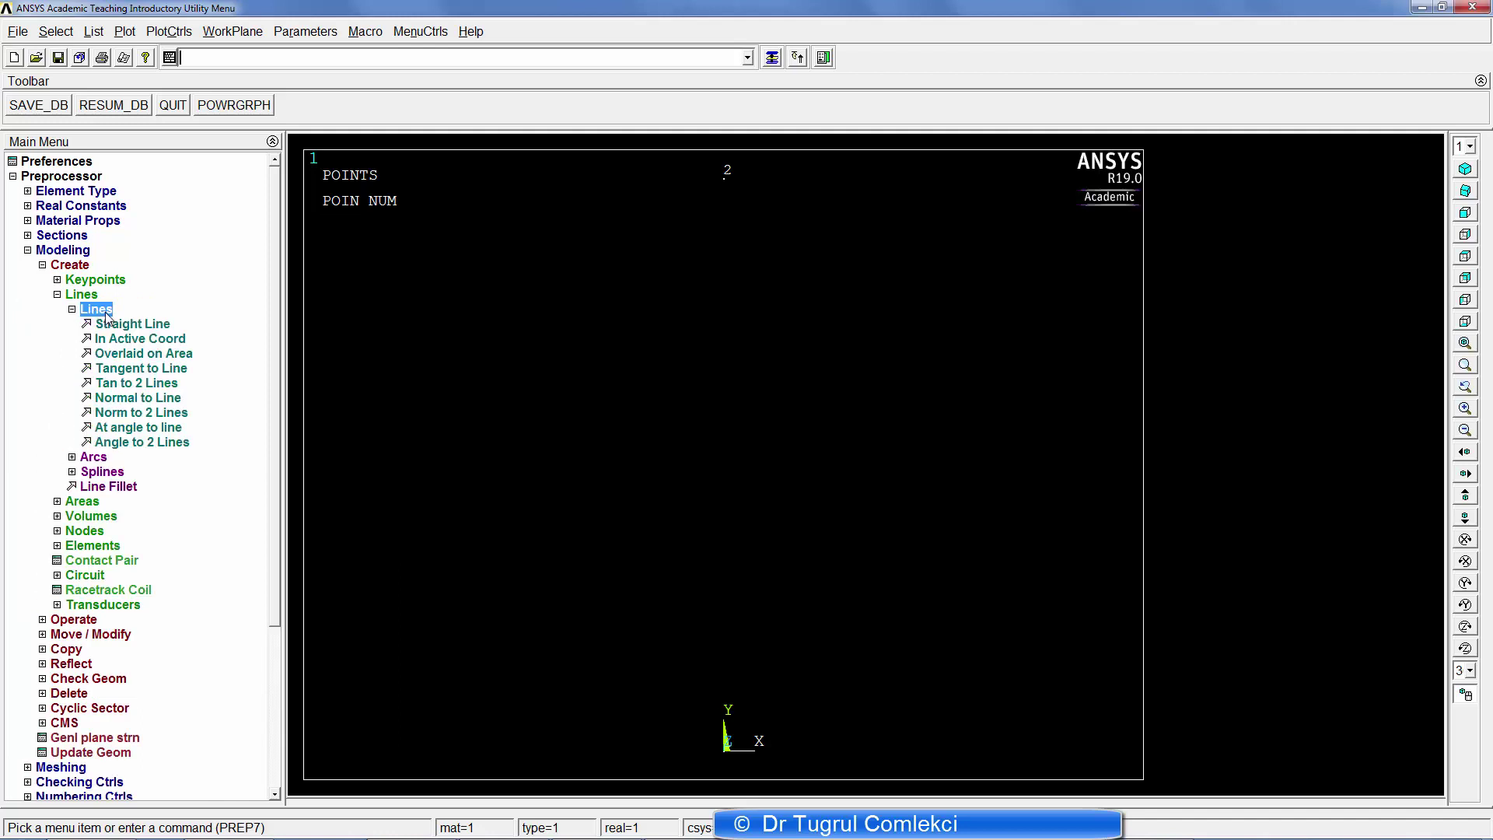
left_click(130, 325)
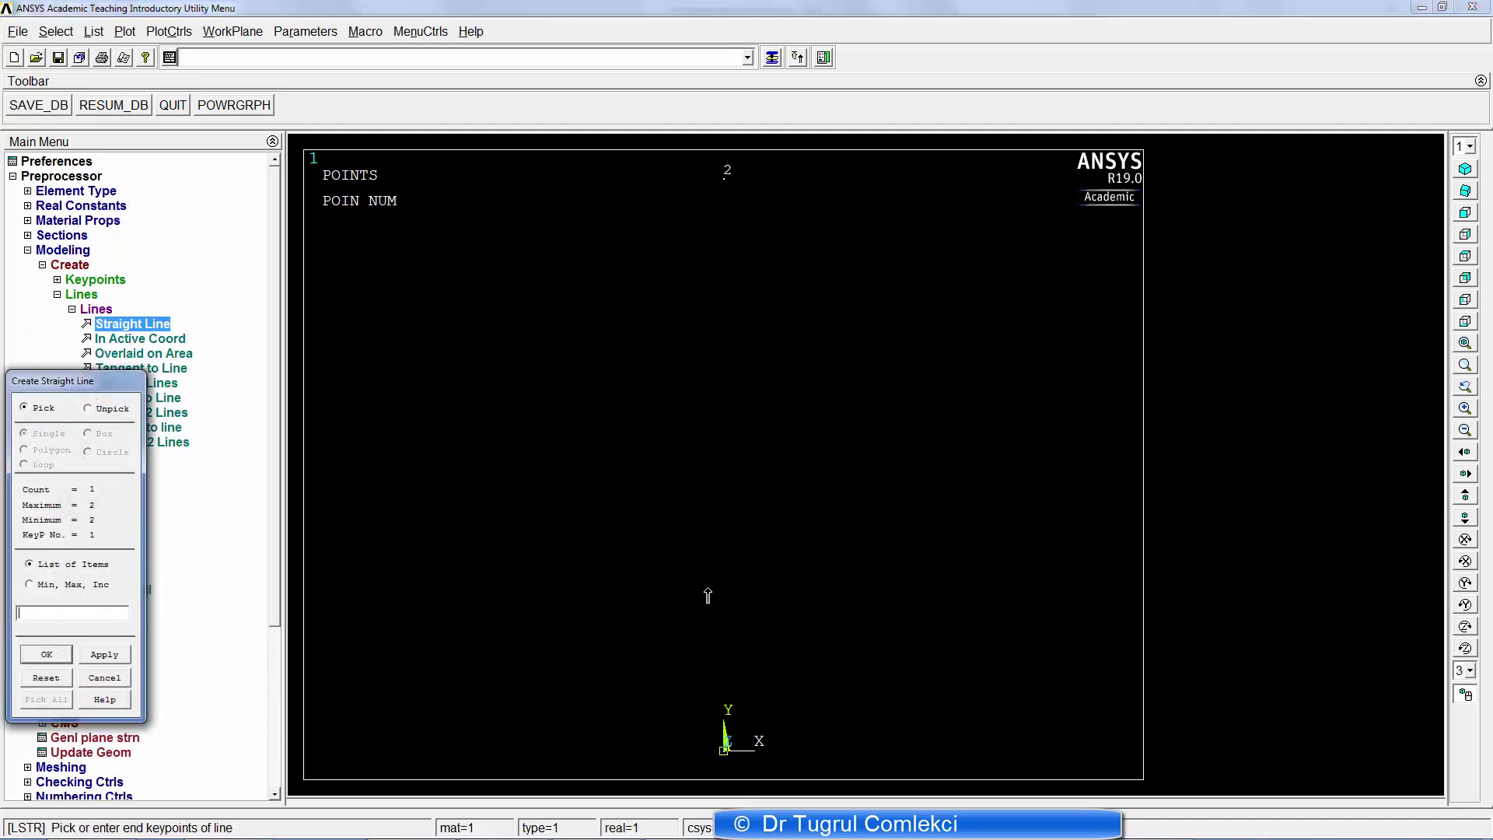
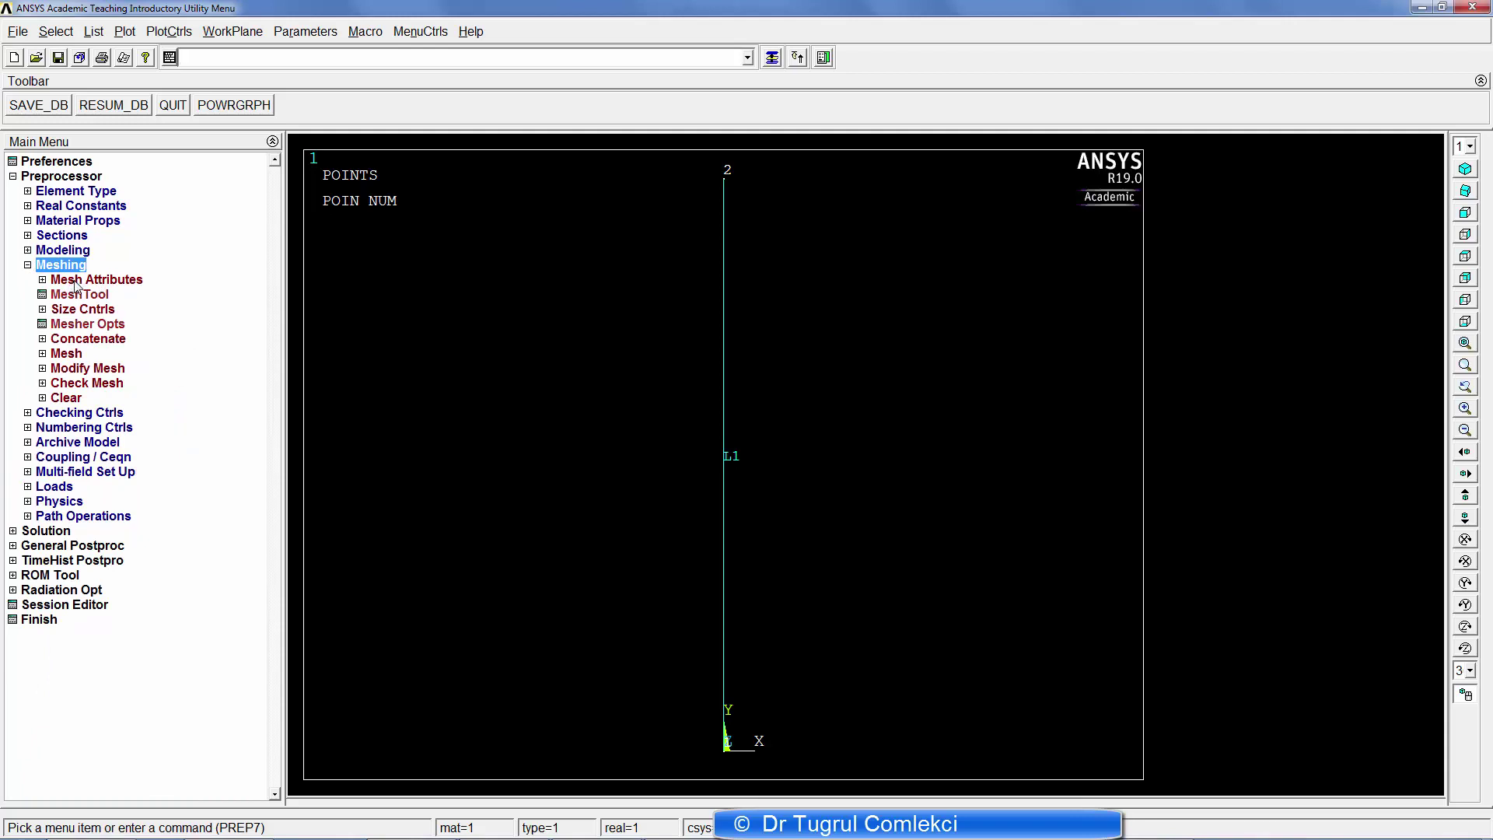
- Assign material 1, element type 1 BEAM188 and section 1 rect1 to line L1, without an orientation keypoint
left_click(75, 282)
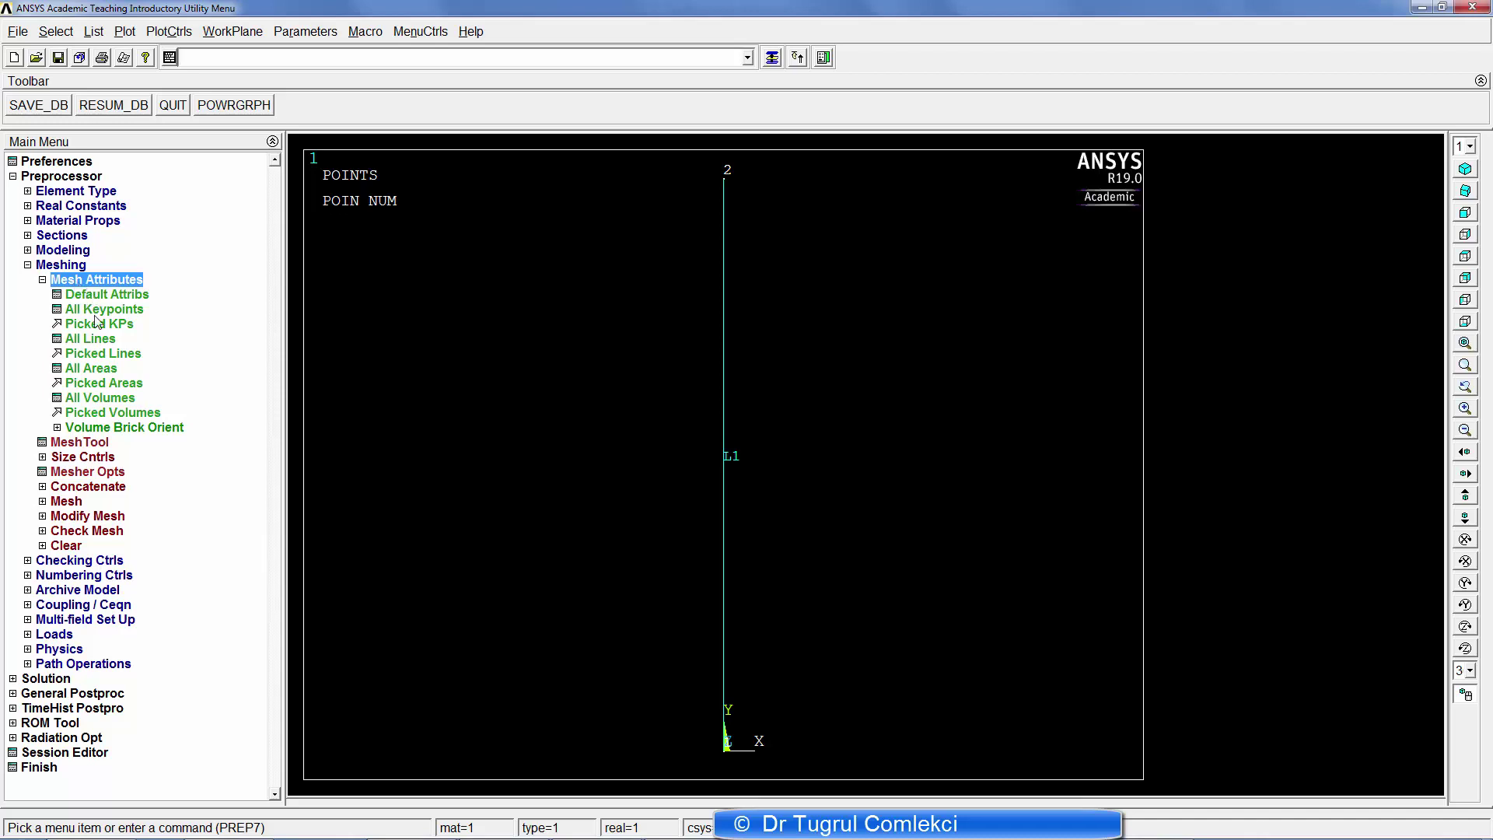
left_click(99, 354)
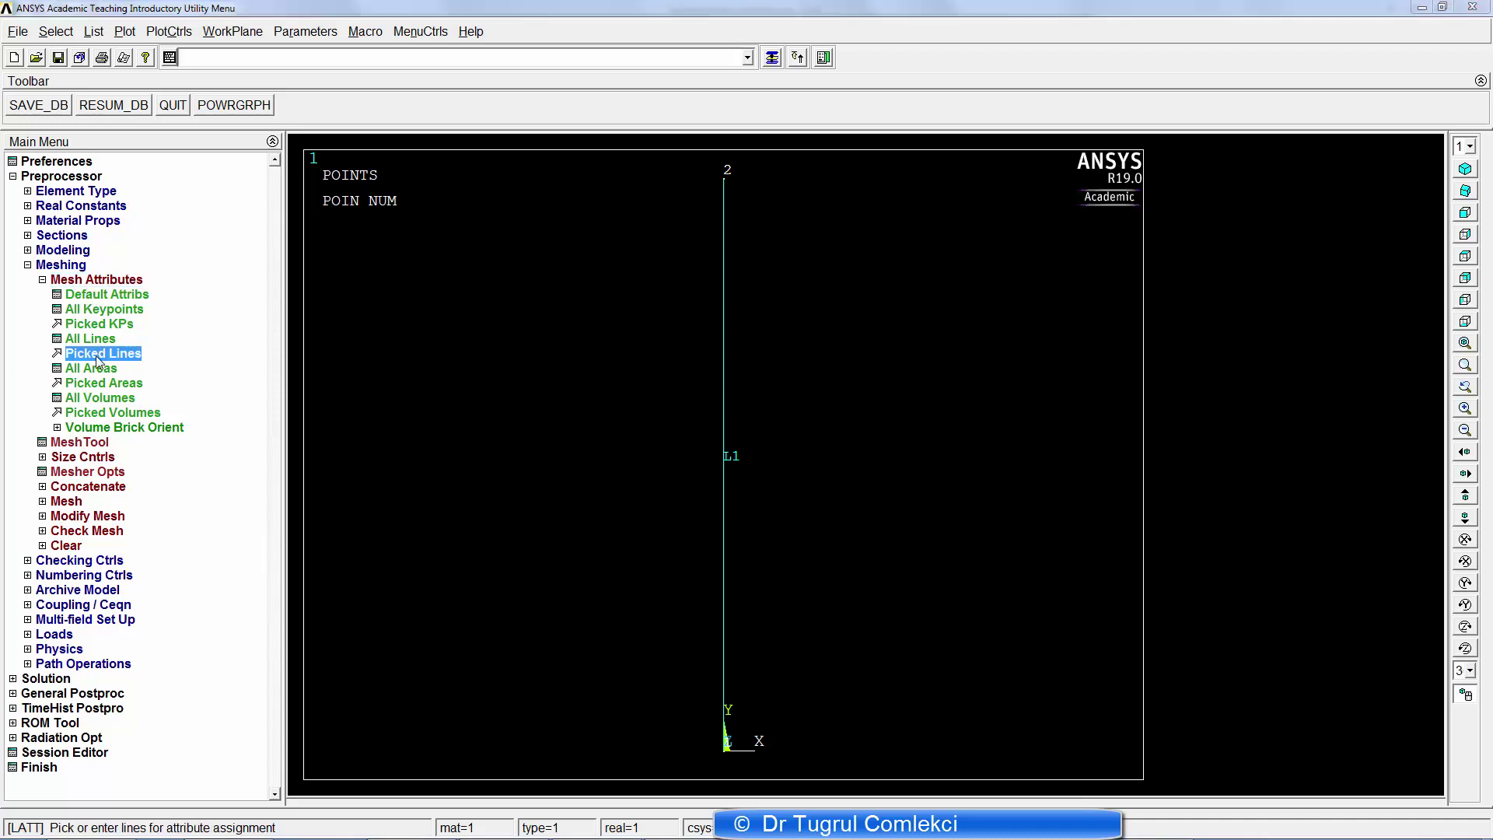
left_click(726, 443)
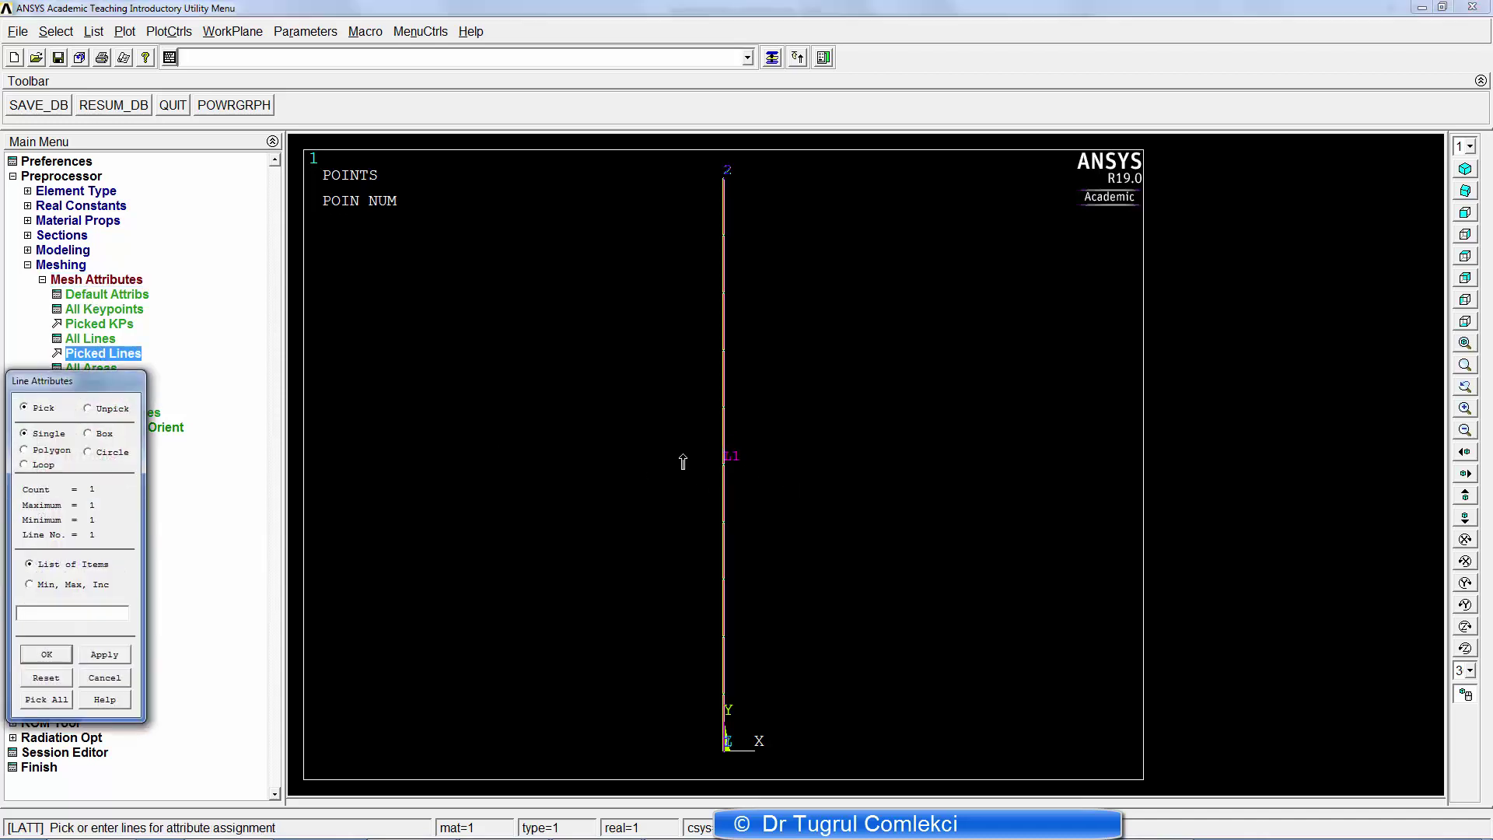
left_click(32, 654)
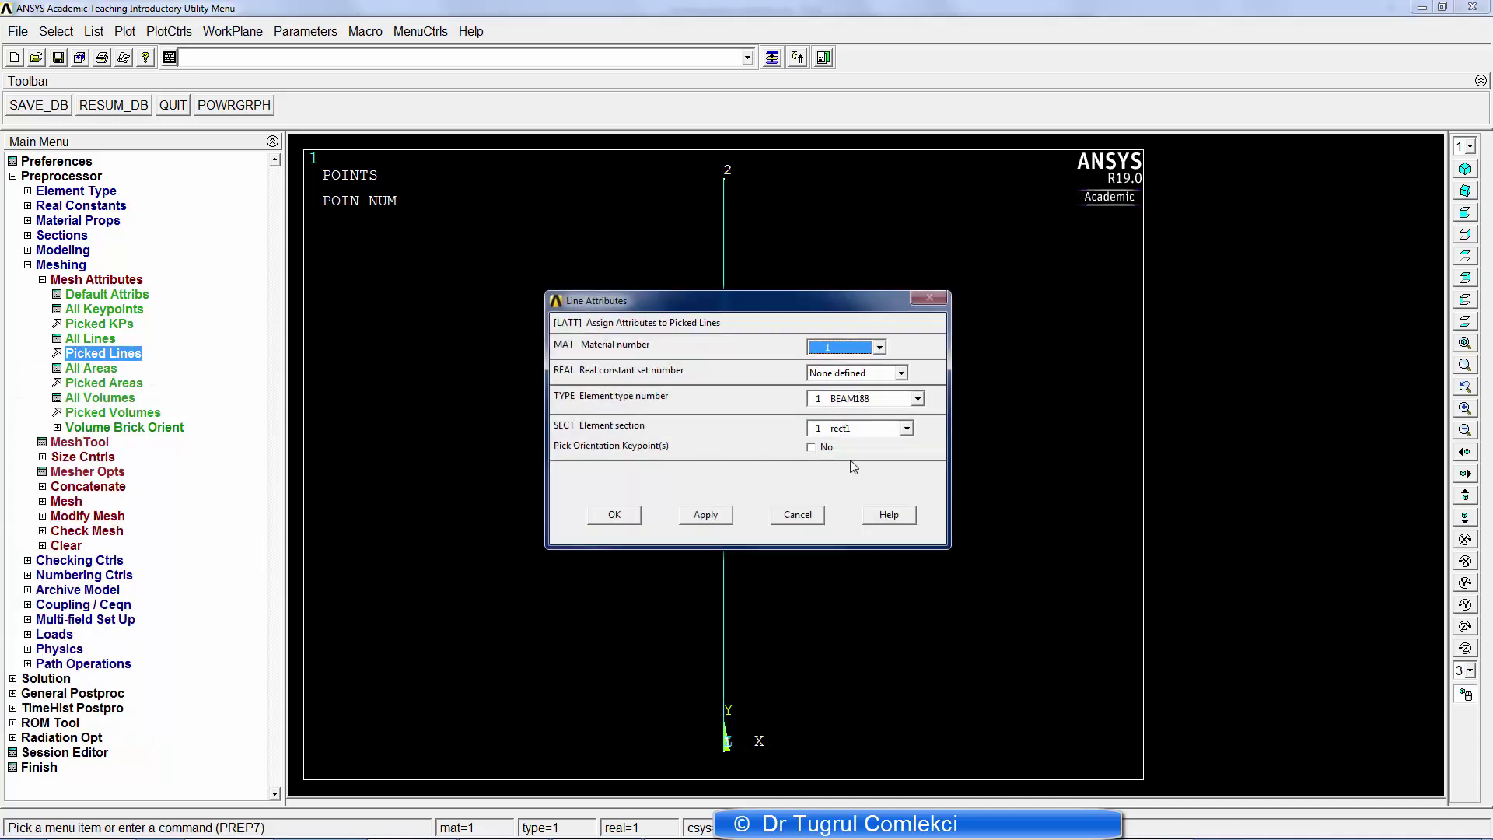
left_click(614, 516)
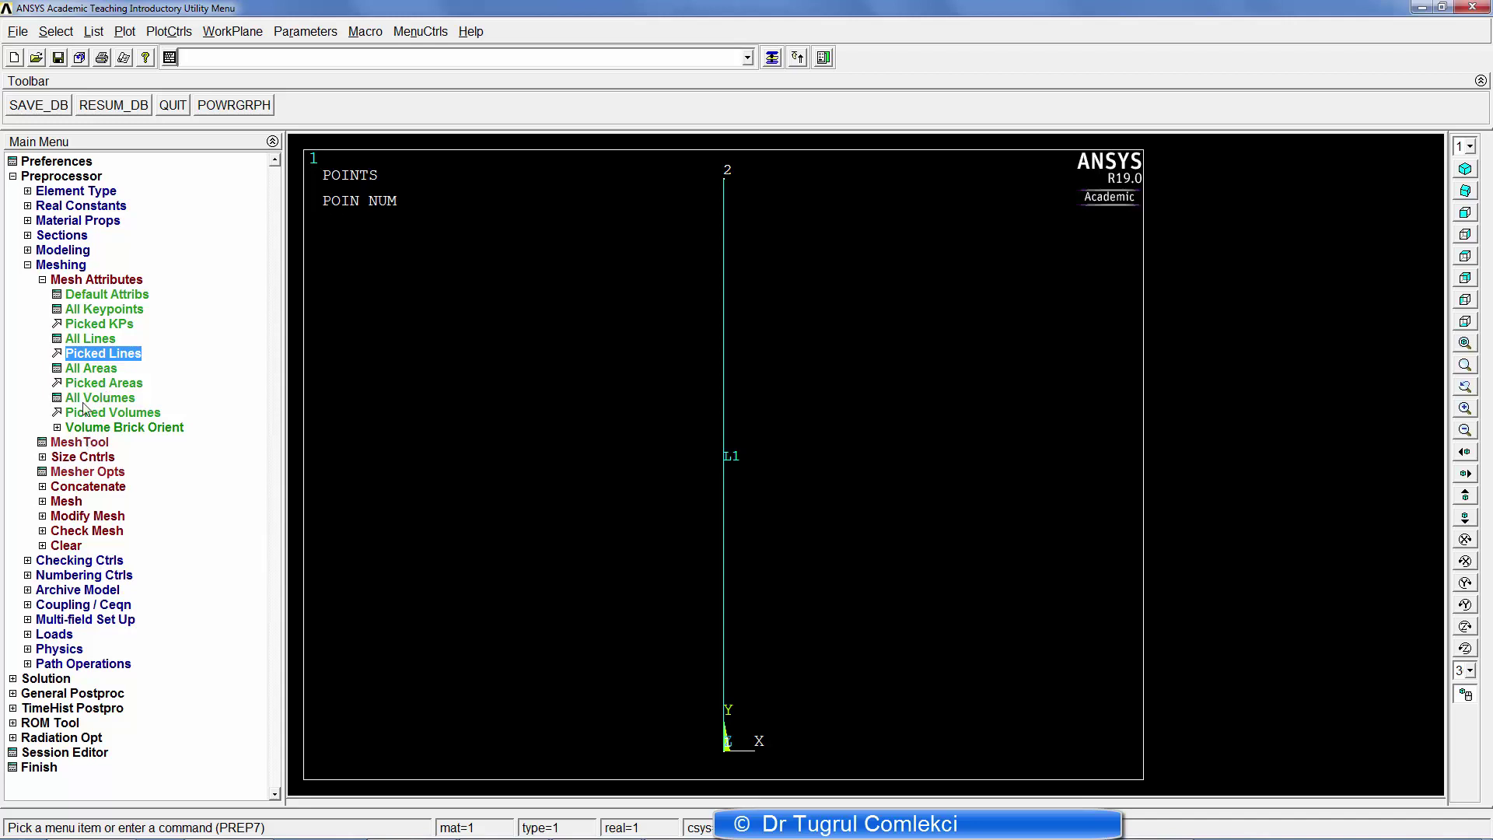
- Set the element size on line L1 to 10 element divisions using the MeshTool
left_click(80, 442)
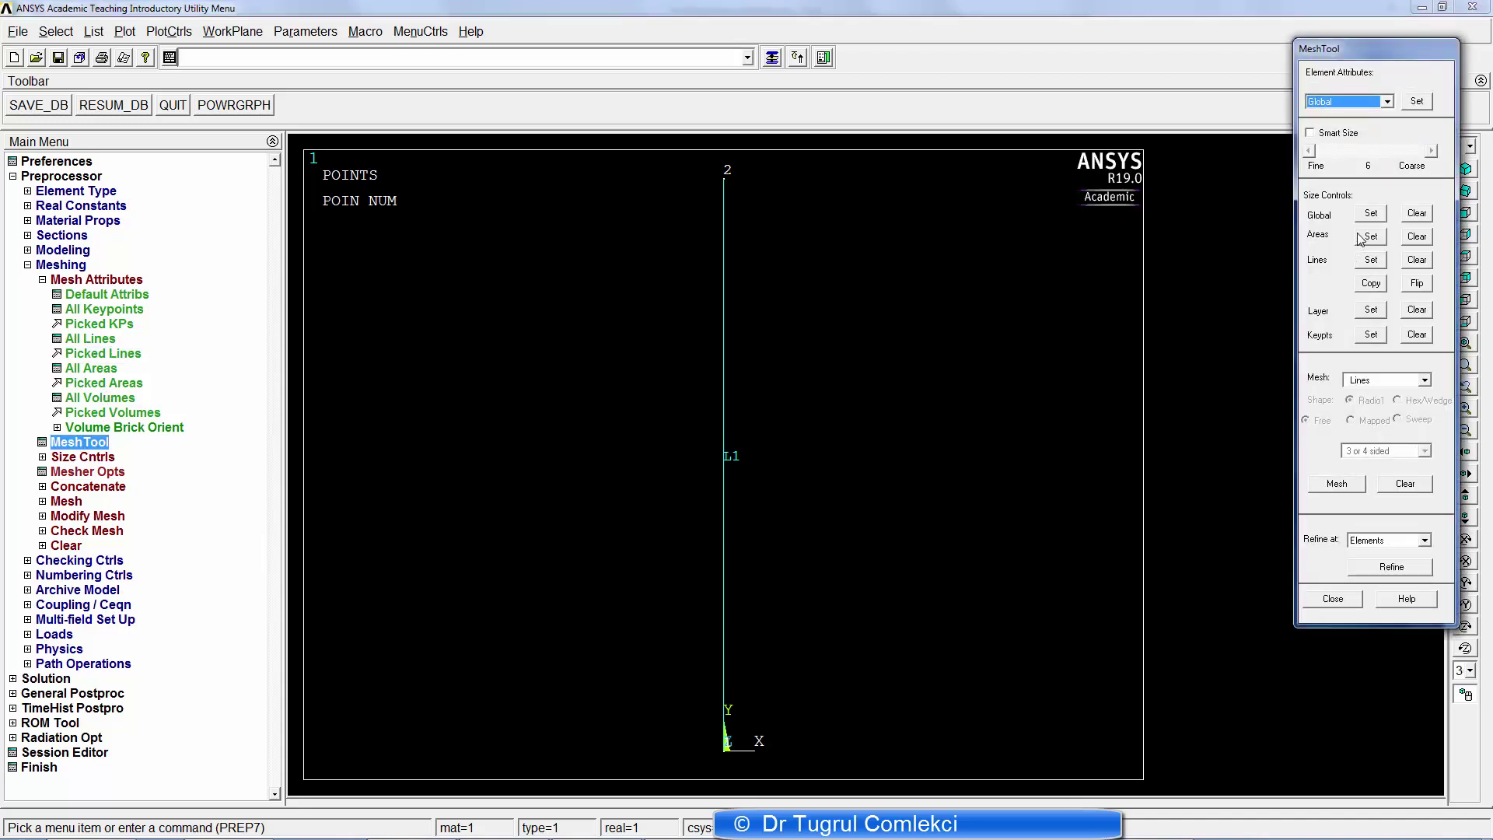
left_click(1370, 261)
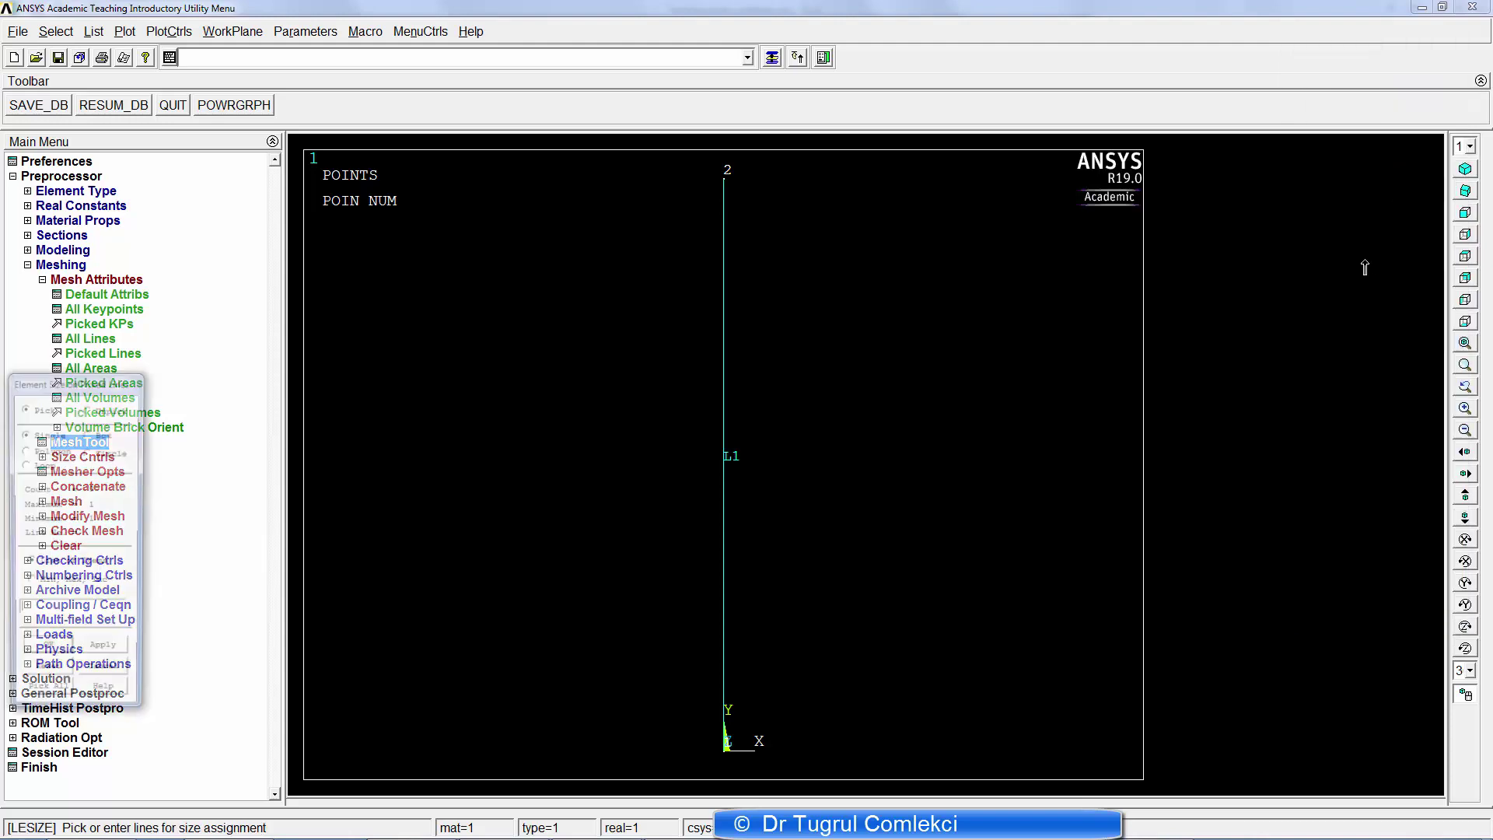
left_click(726, 459)
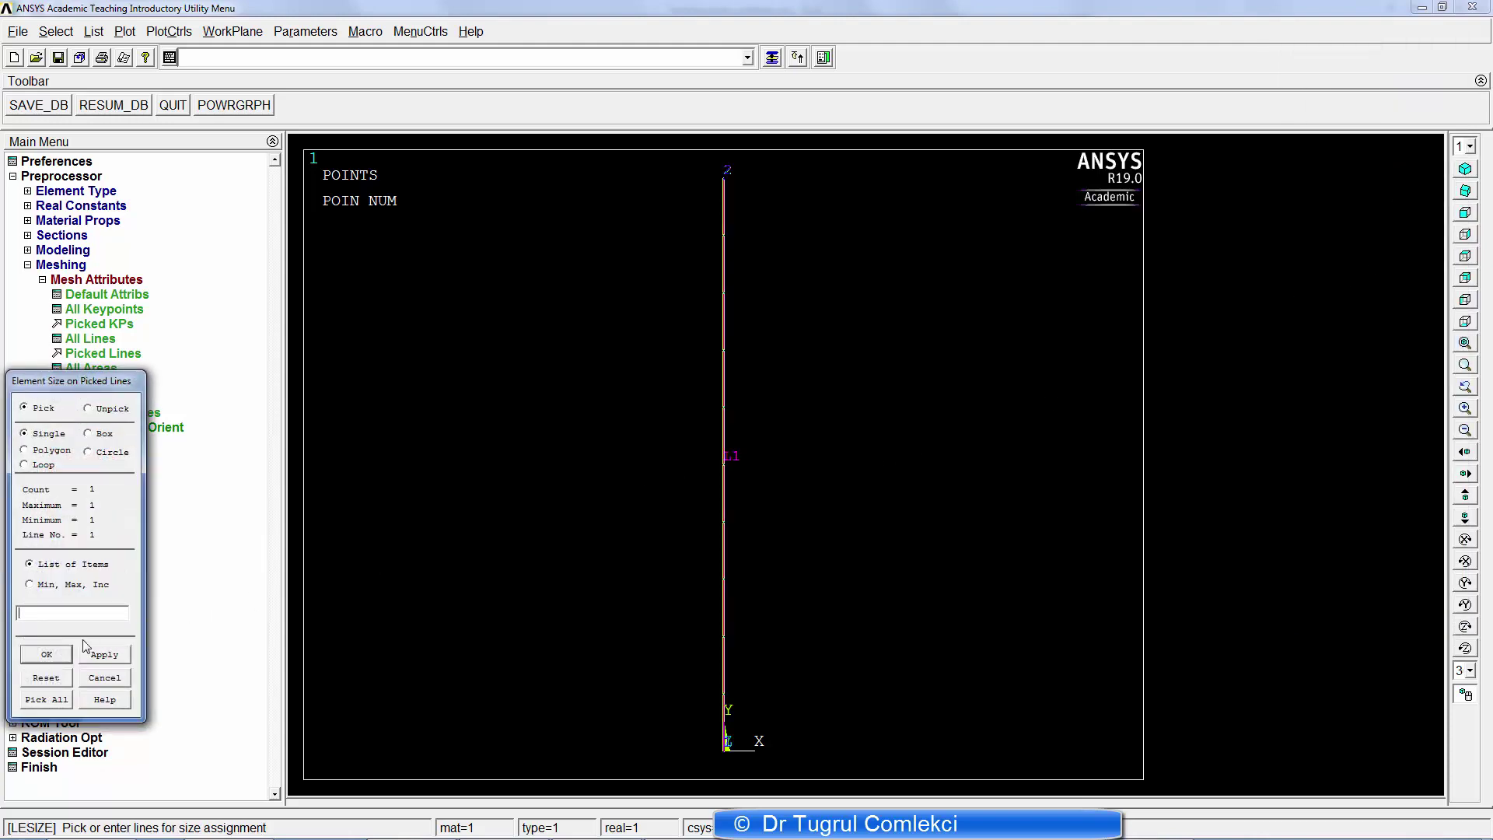
left_click(37, 657)
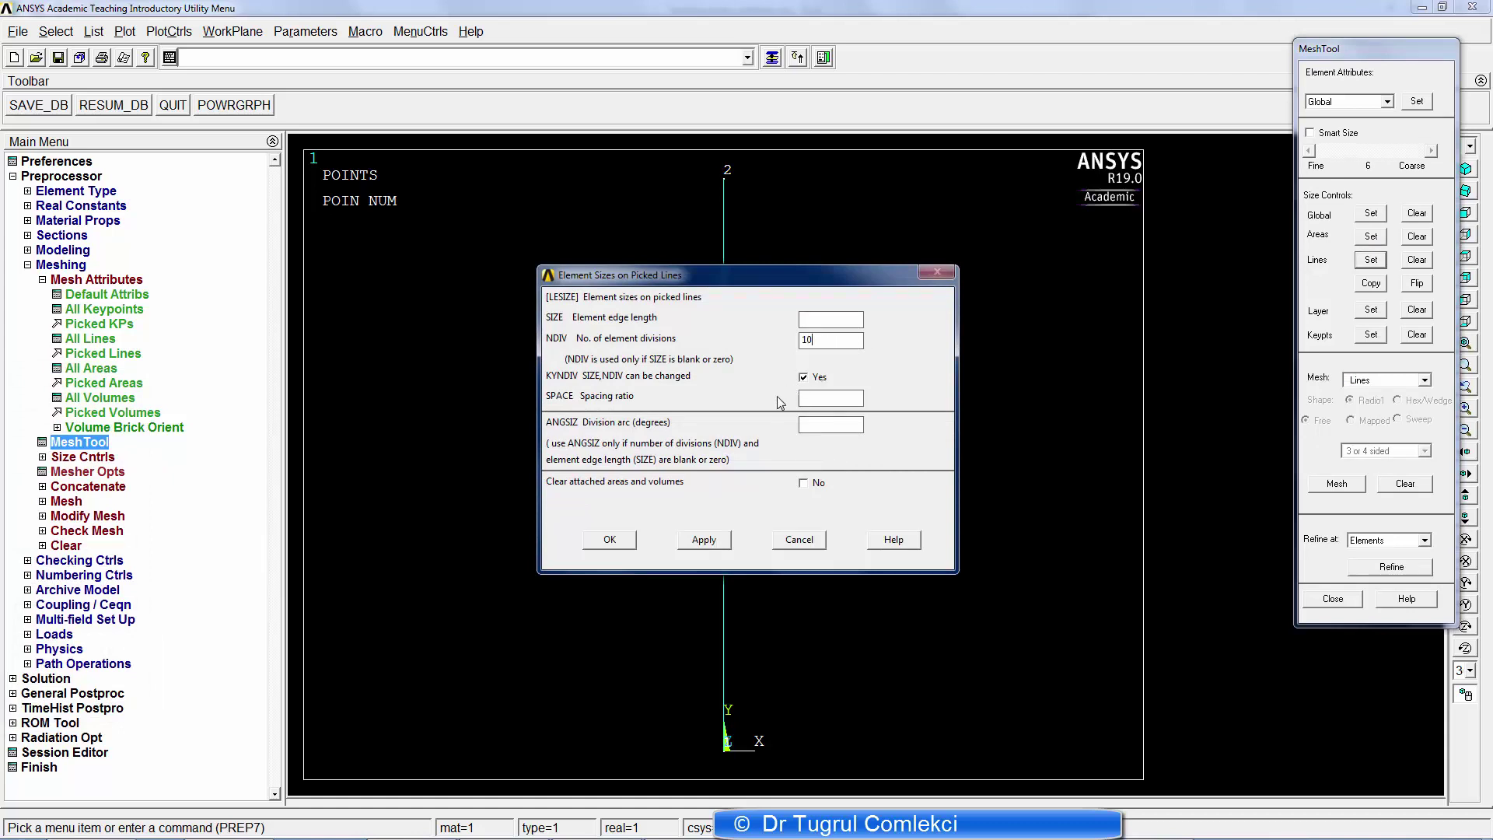
left_click(625, 541)
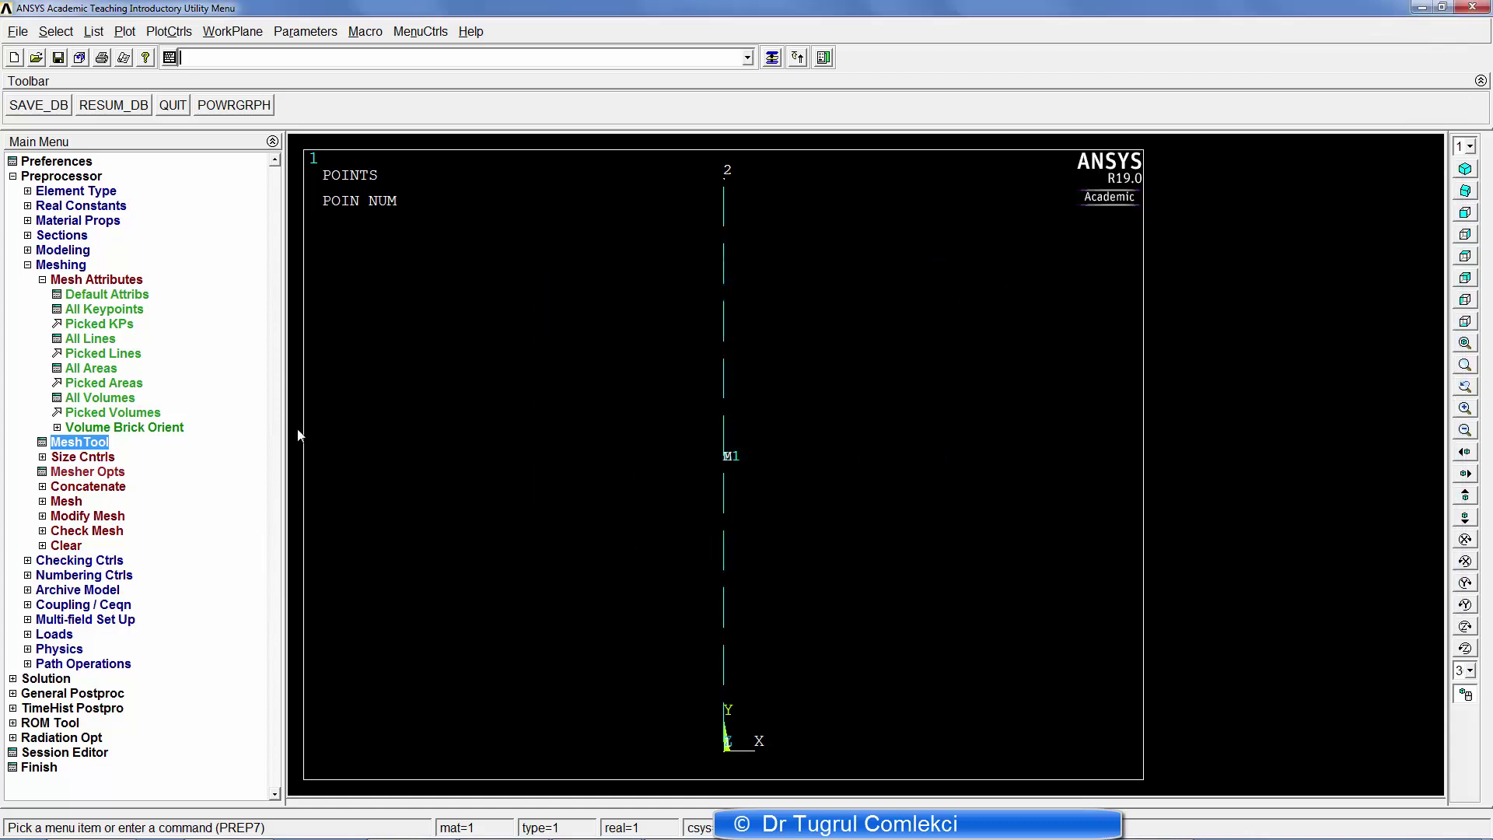
- Bring the hidden MeshTool back to the front and mesh line L1 with beam elements
left_click(772, 58)
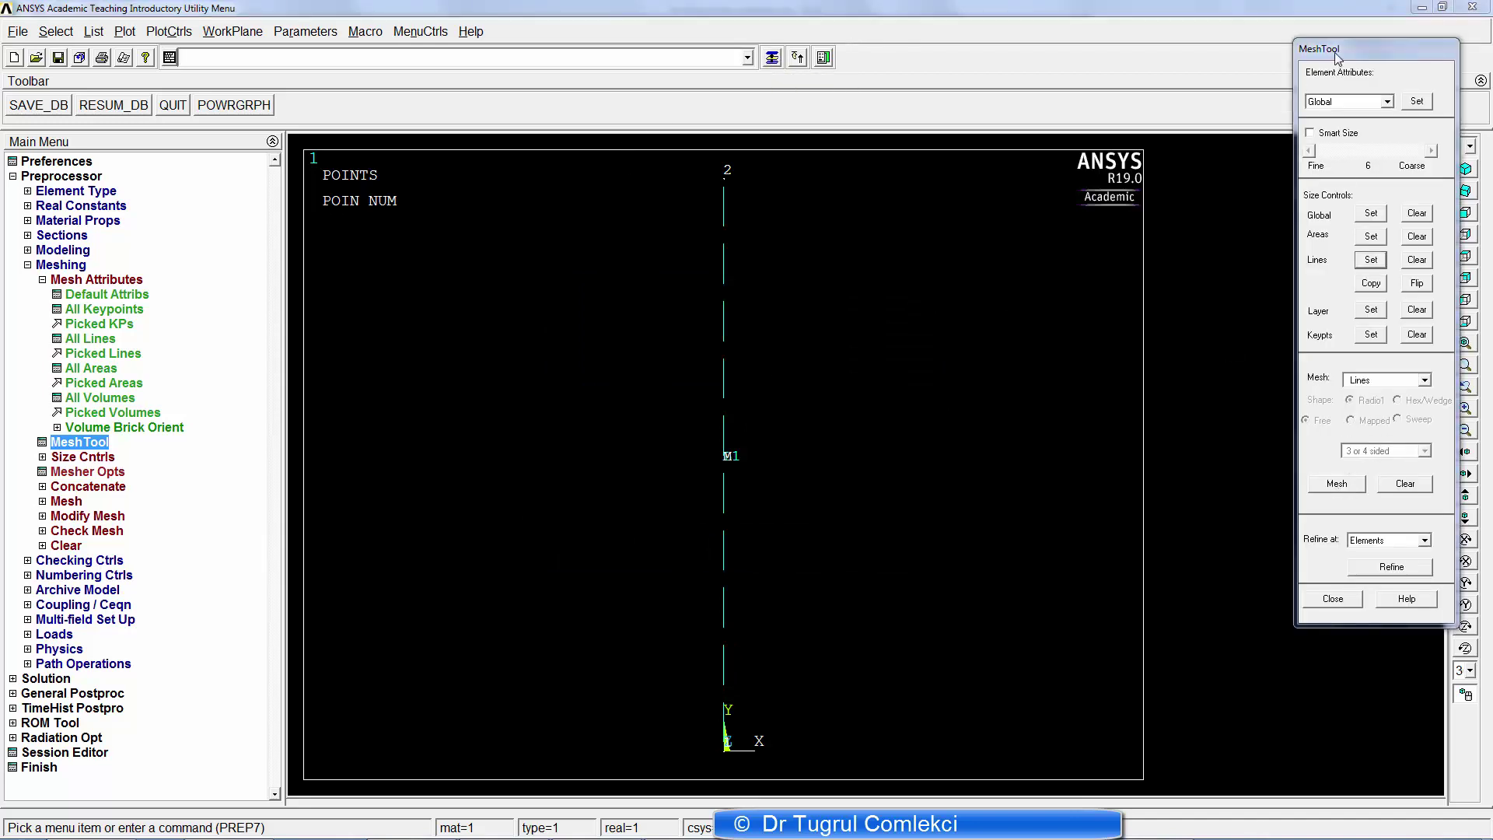
left_click_drag(1338, 53, 1297, 167)
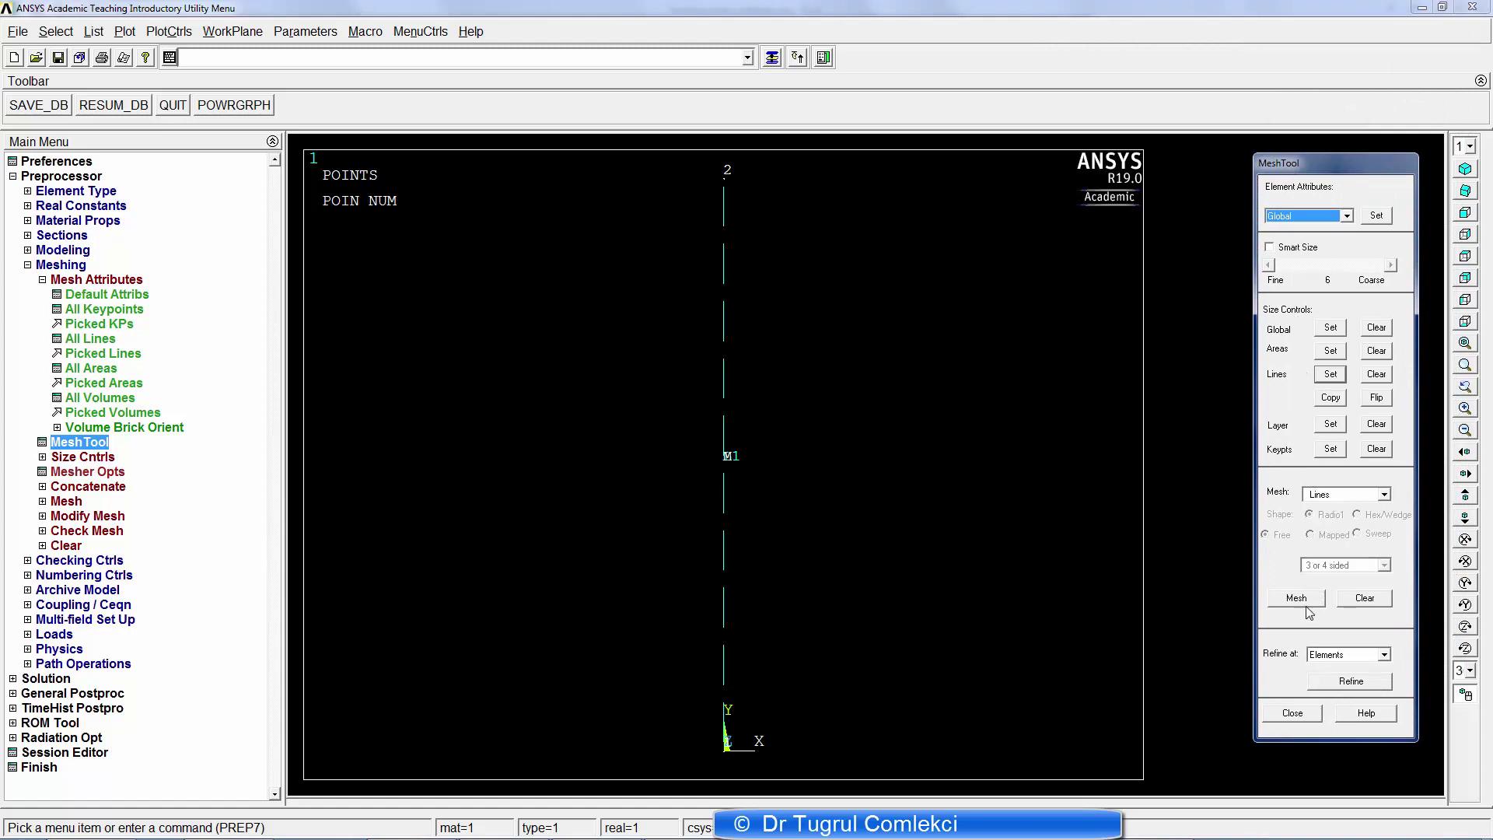
left_click(1303, 598)
left_click(737, 436)
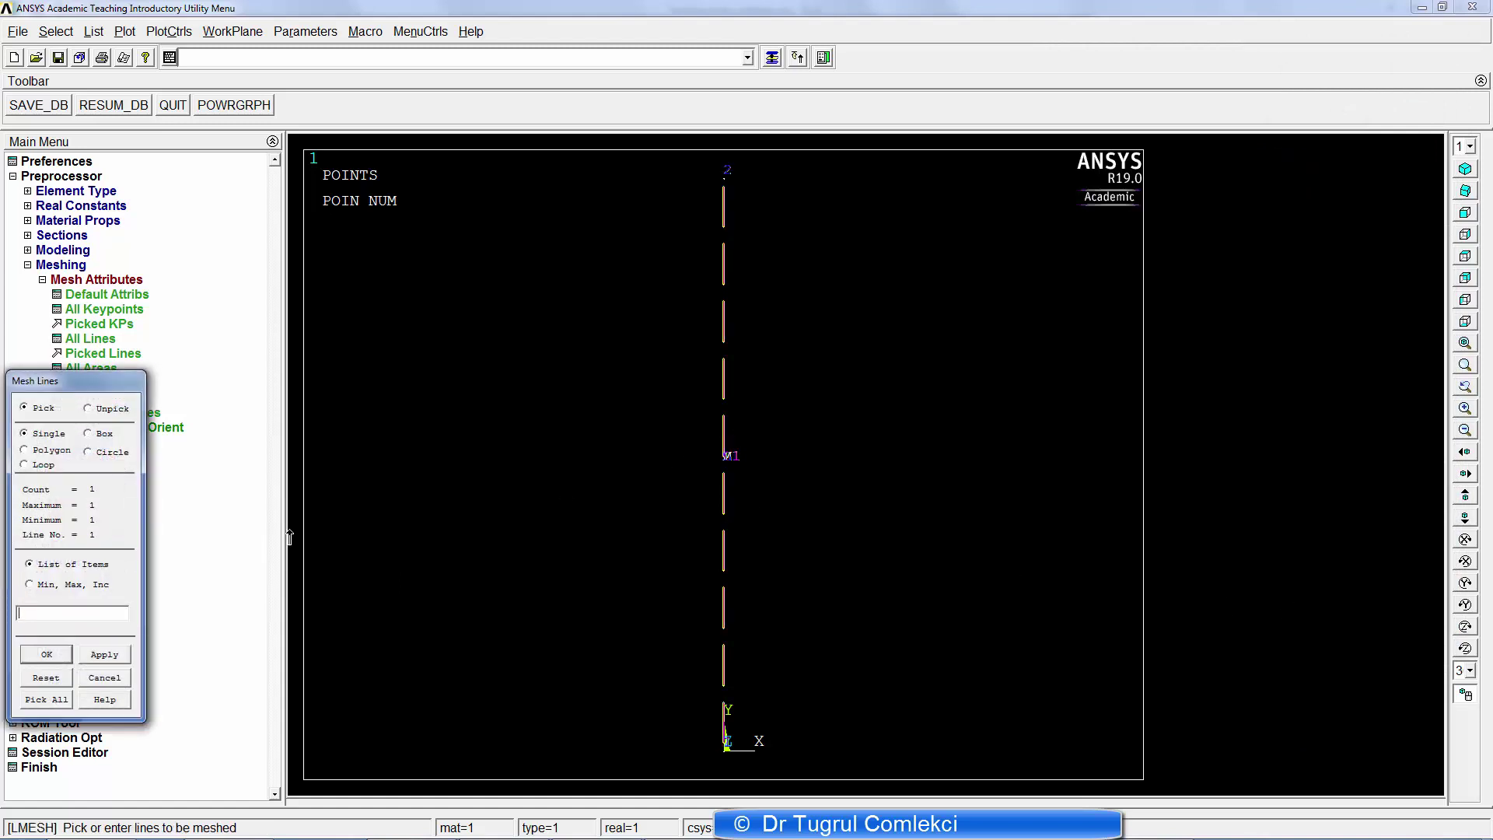
left_click(46, 654)
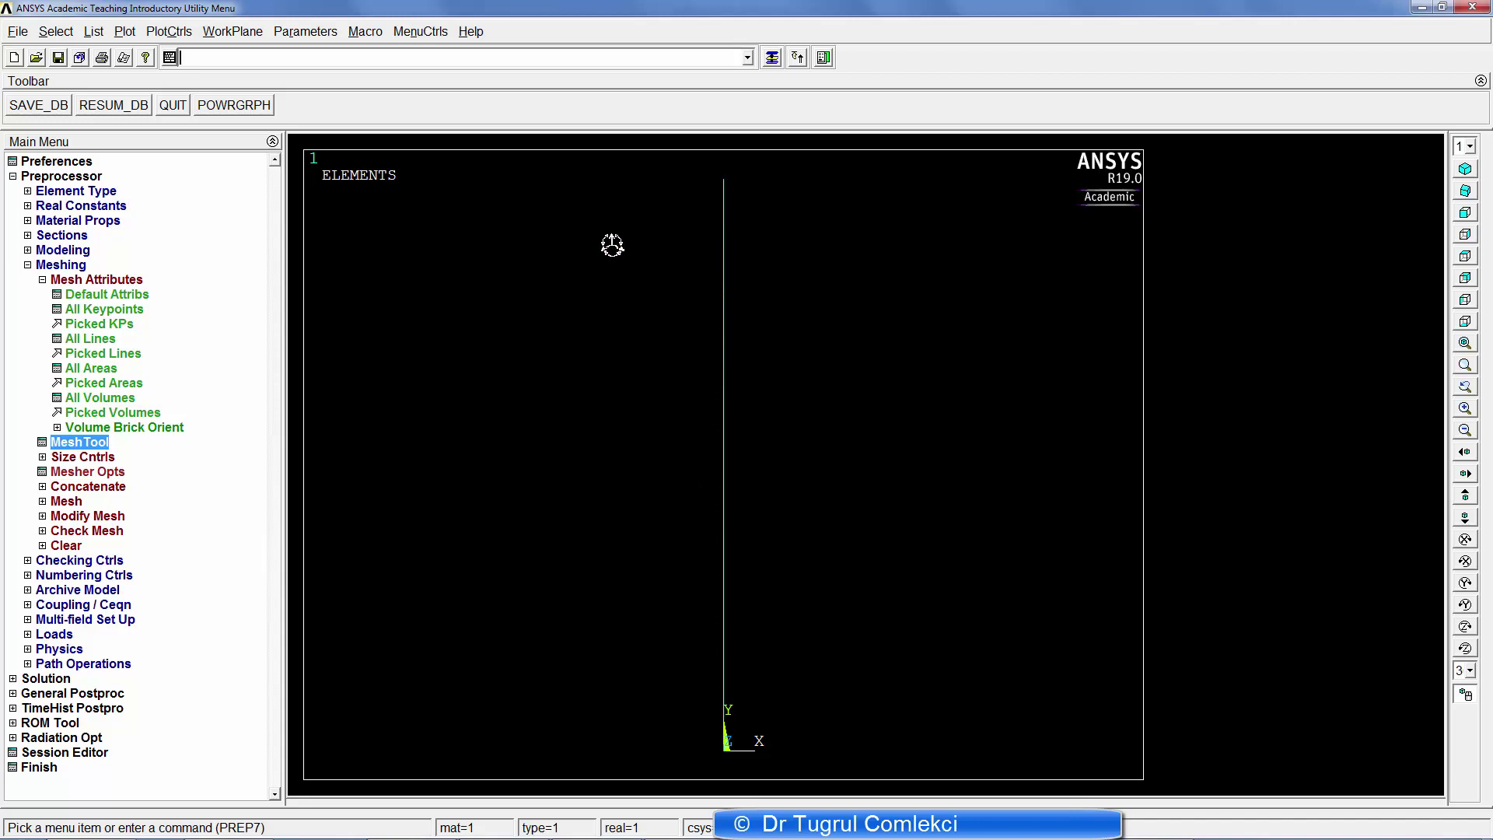
- Turn on the display of element shapes so the meshed column is drawn with its real cross-section, and inspect it at an angle
left_click(179, 37)
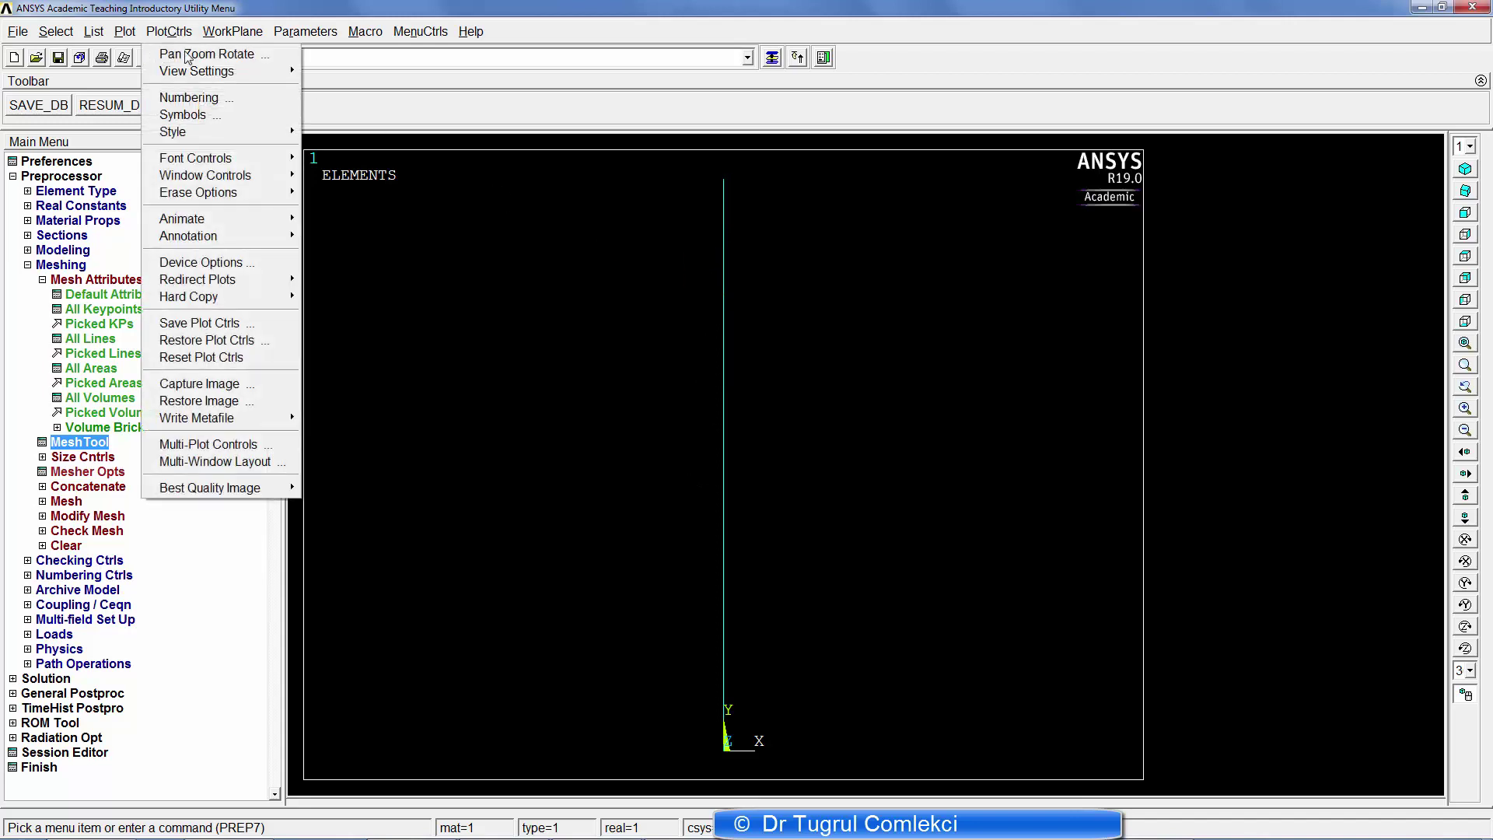
mouse_move(202, 132)
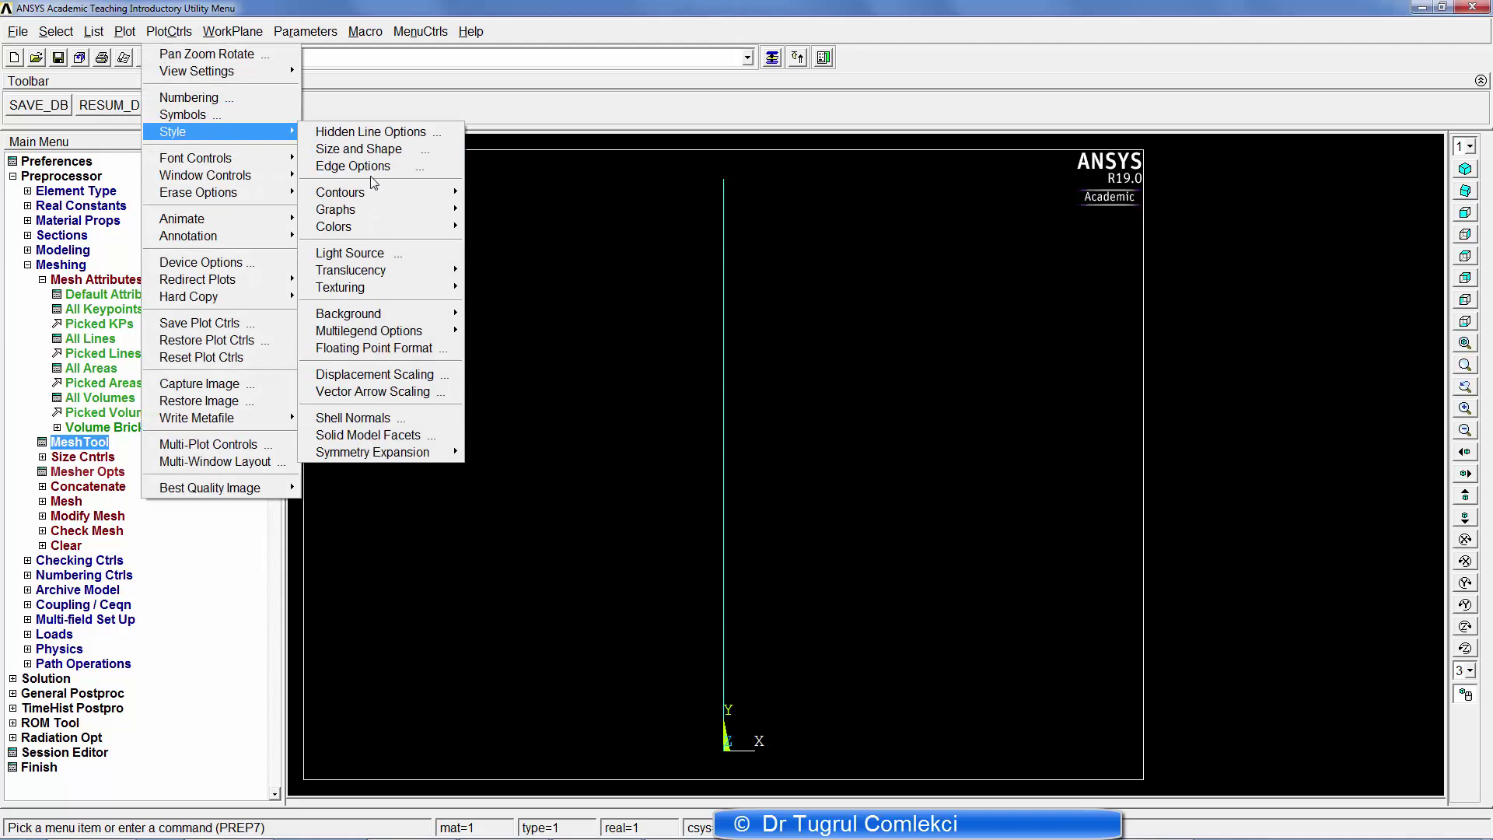
left_click(376, 149)
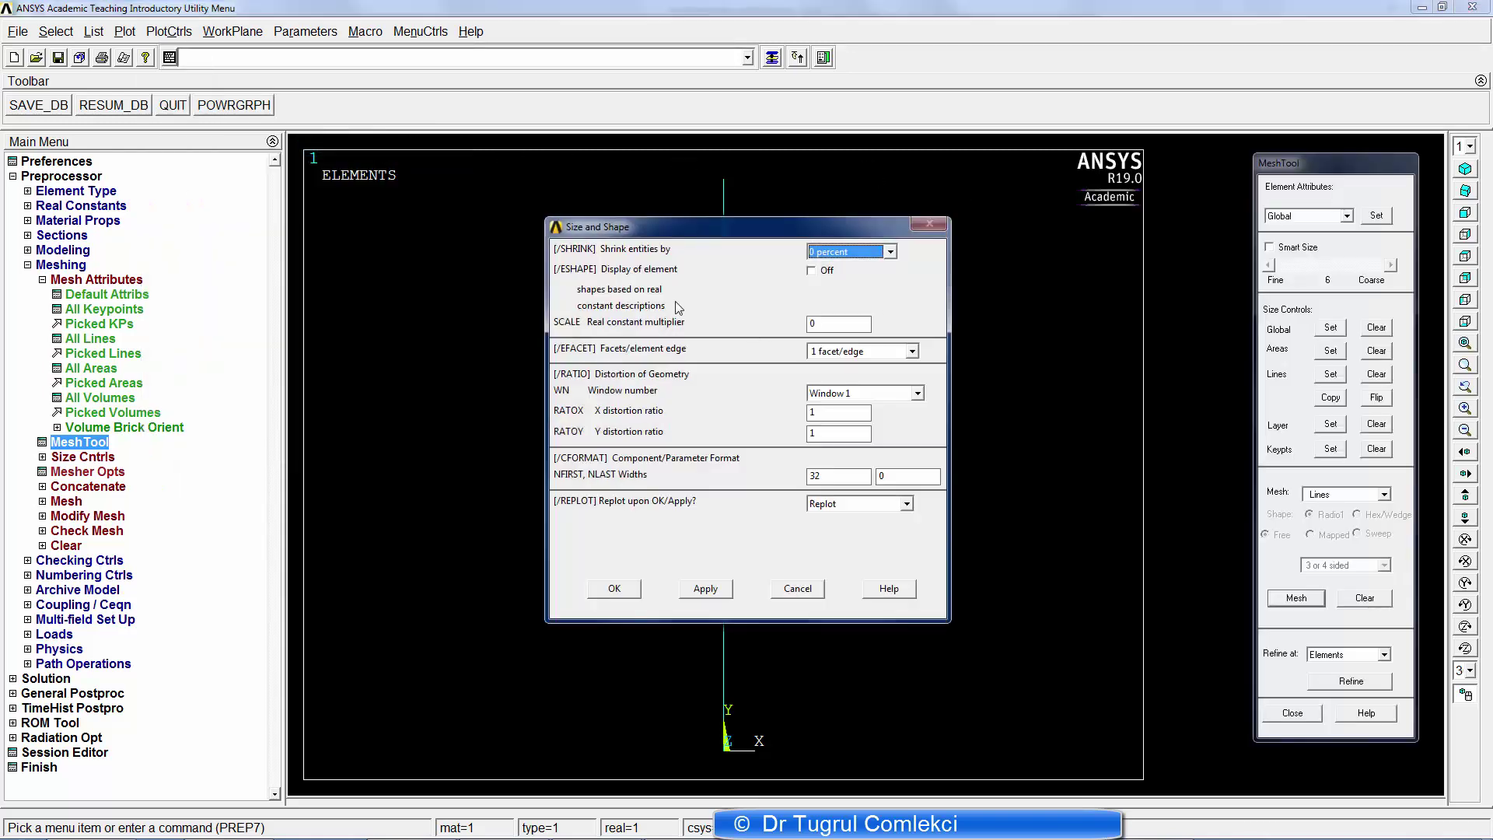
left_click(811, 271)
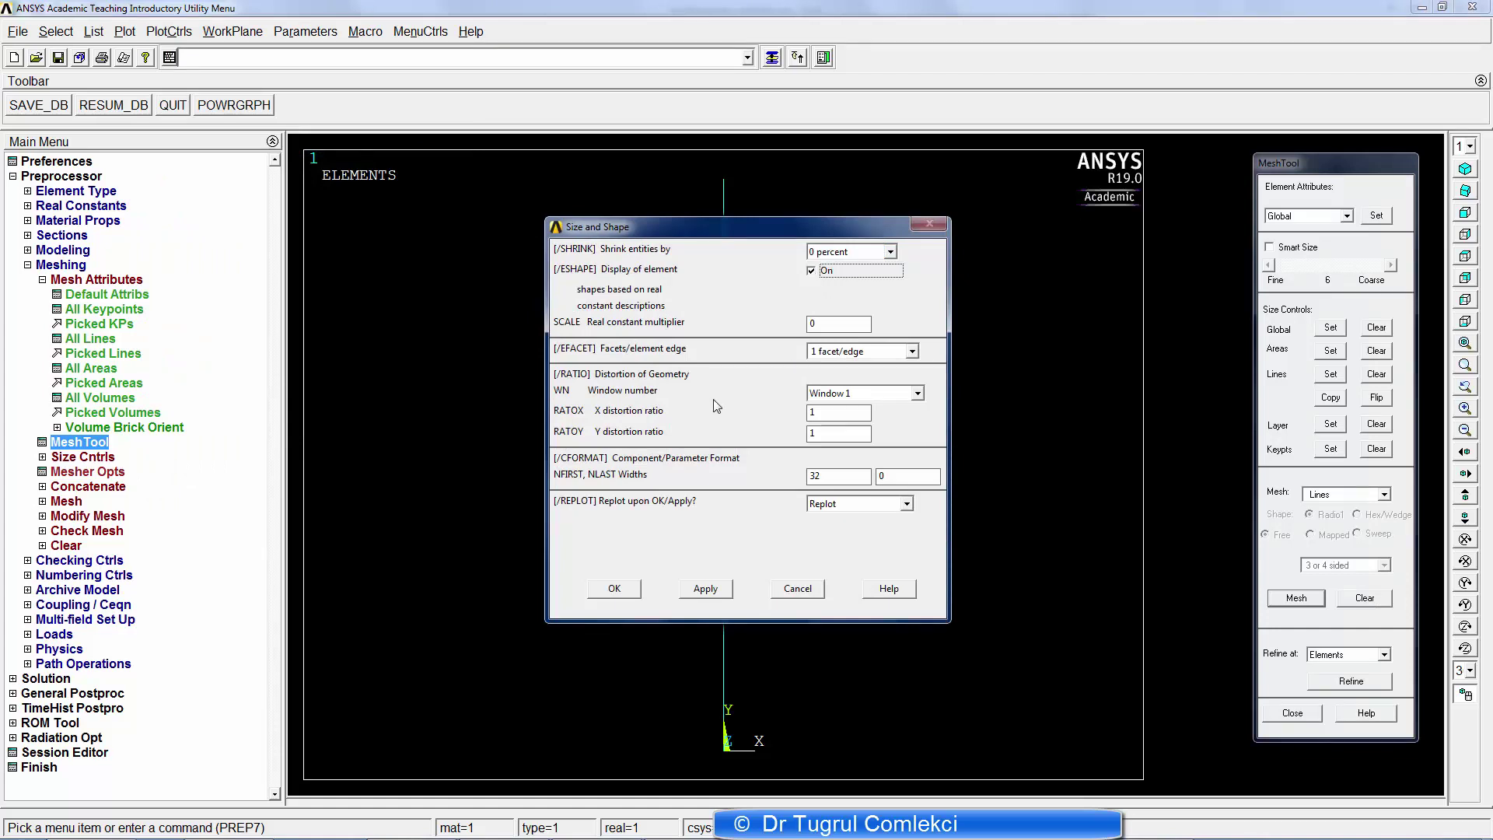
left_click(627, 590)
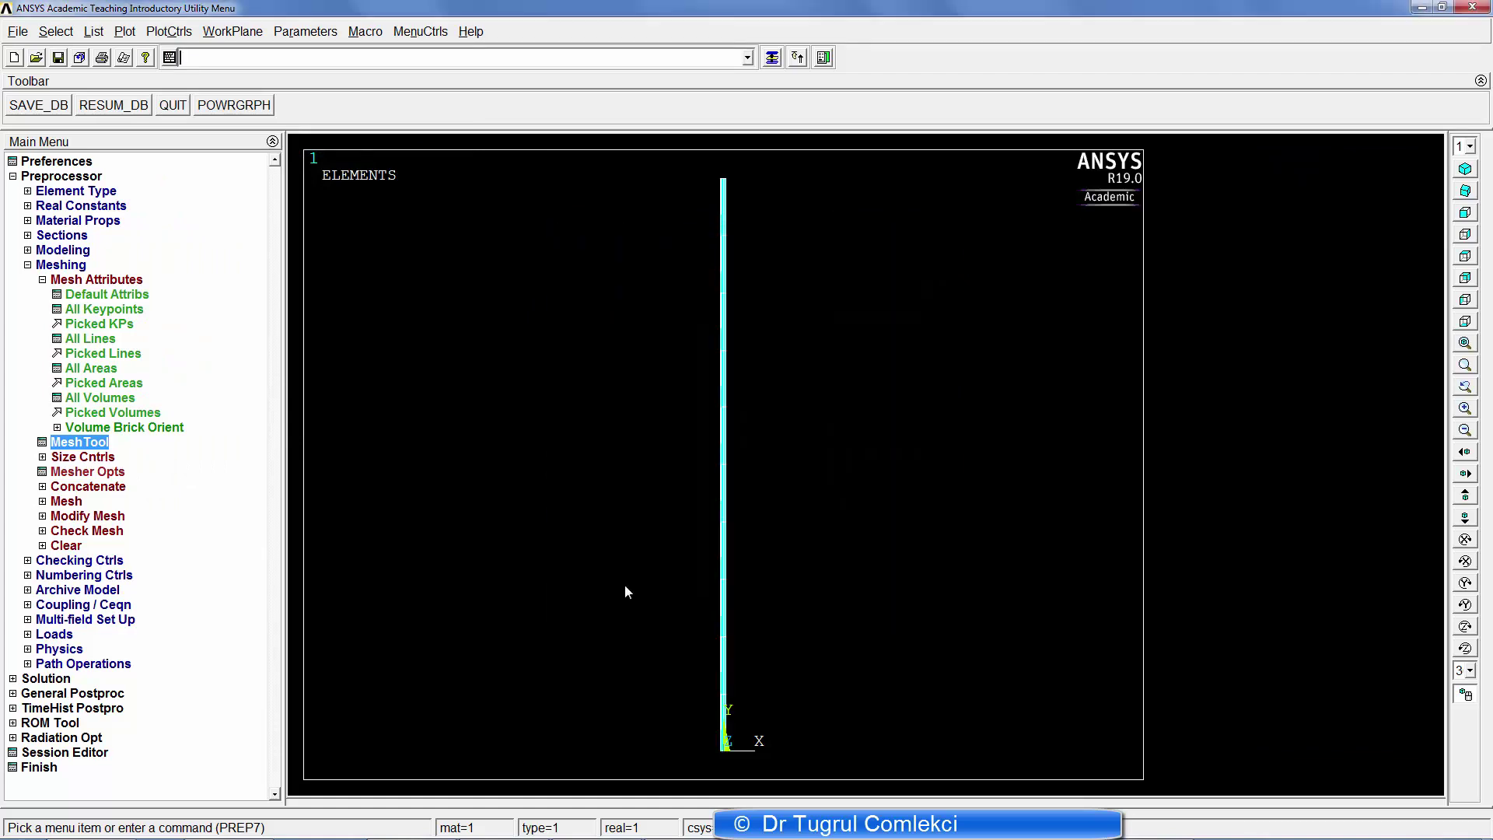
middle_click_drag(726, 226, 706, 270, "ctrl")
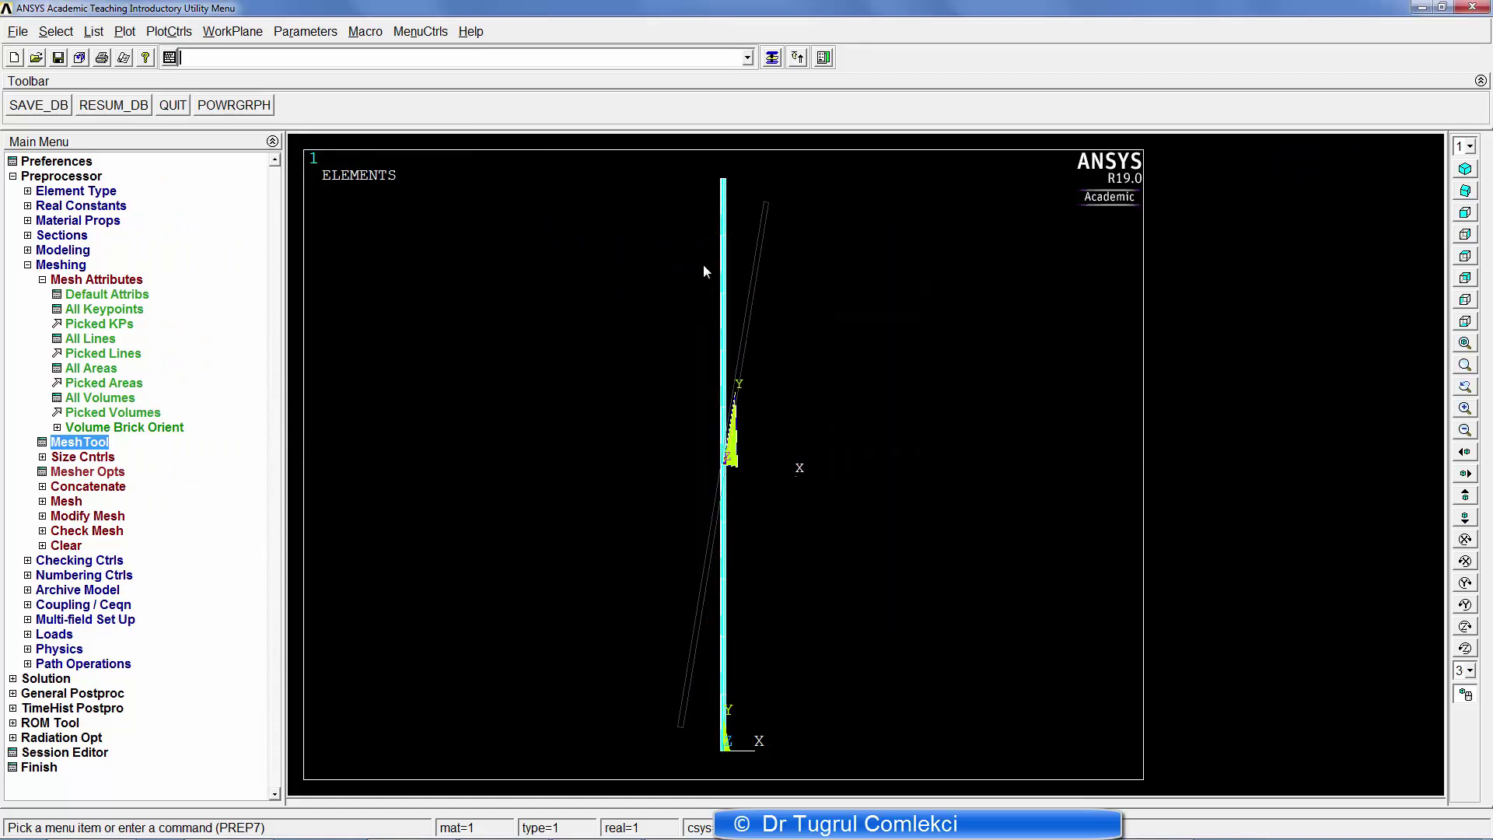
- Start a new analysis of type Static for the meshed column in the solution phase
mouse_move(705, 270)
right_mouse_down("ctrl")
mouse_move(810, 240)
mouse_move(713, 368)
mouse_move(736, 386)
mouse_move(743, 343)
mouse_move(726, 373)
right_mouse_up("ctrl")
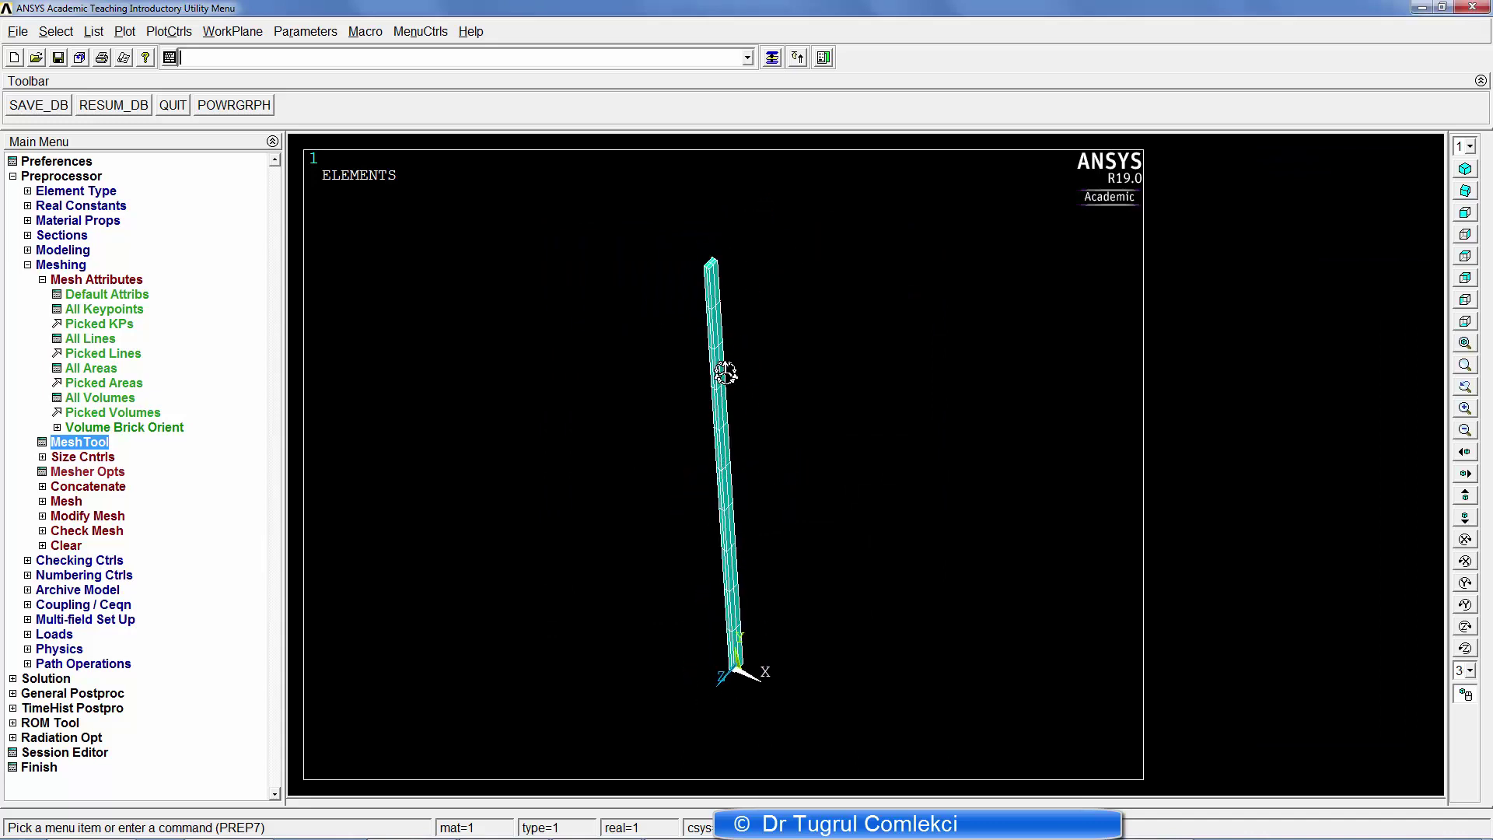
middle_click_drag(720, 316, 711, 264, "ctrl")
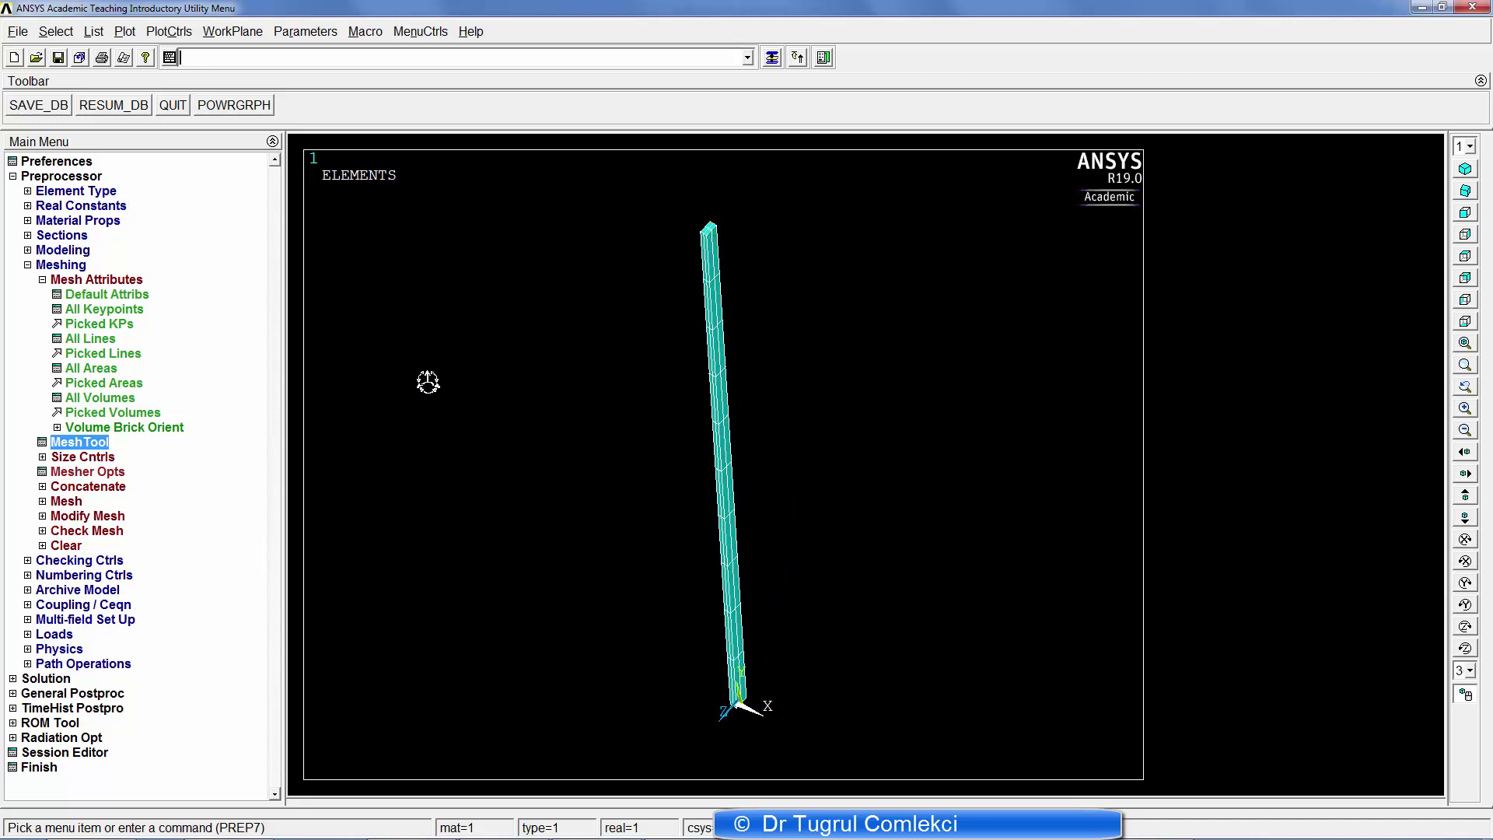
left_click(28, 265)
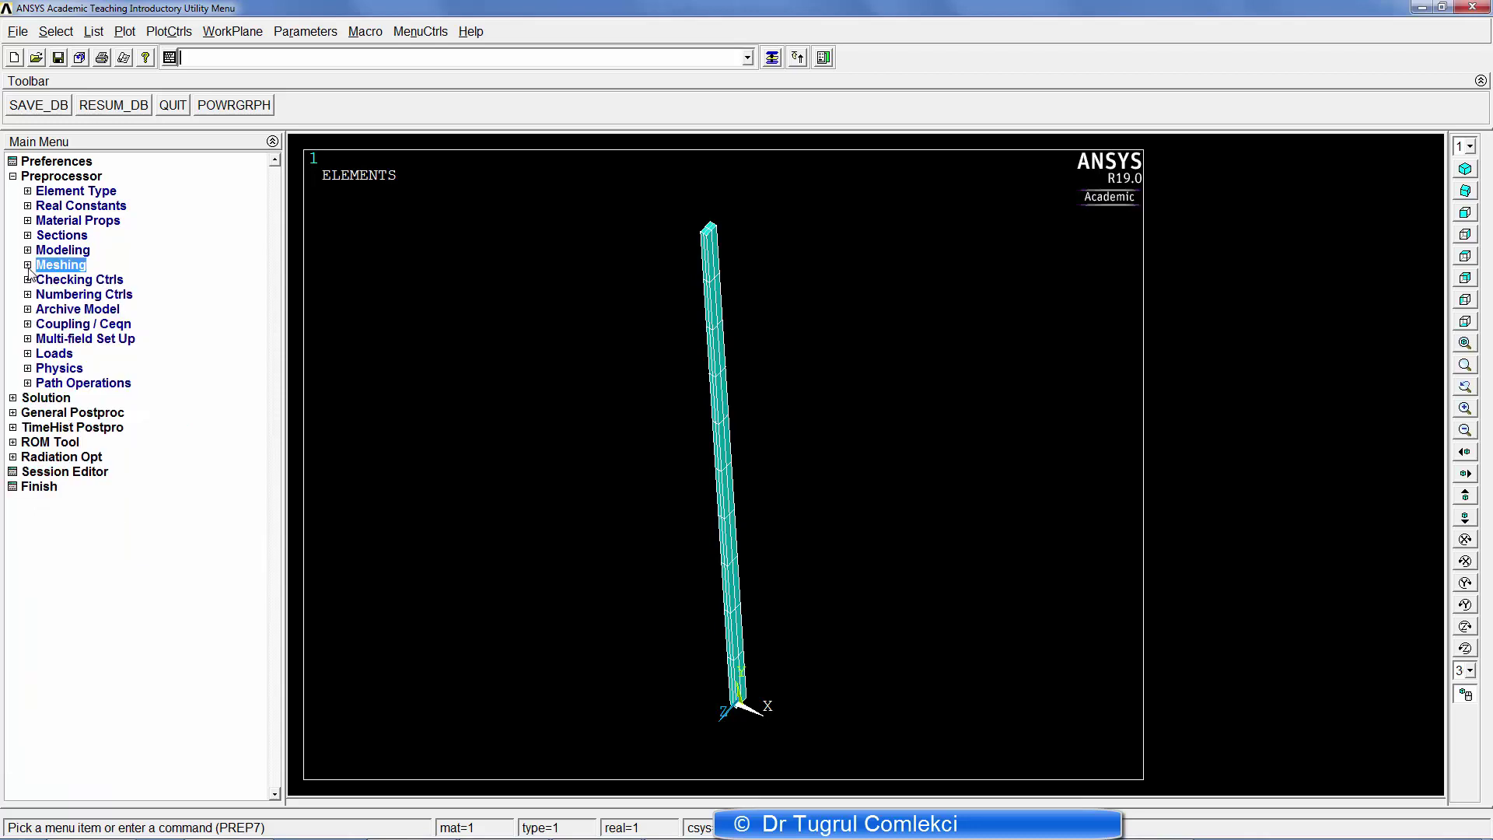
left_click(12, 177)
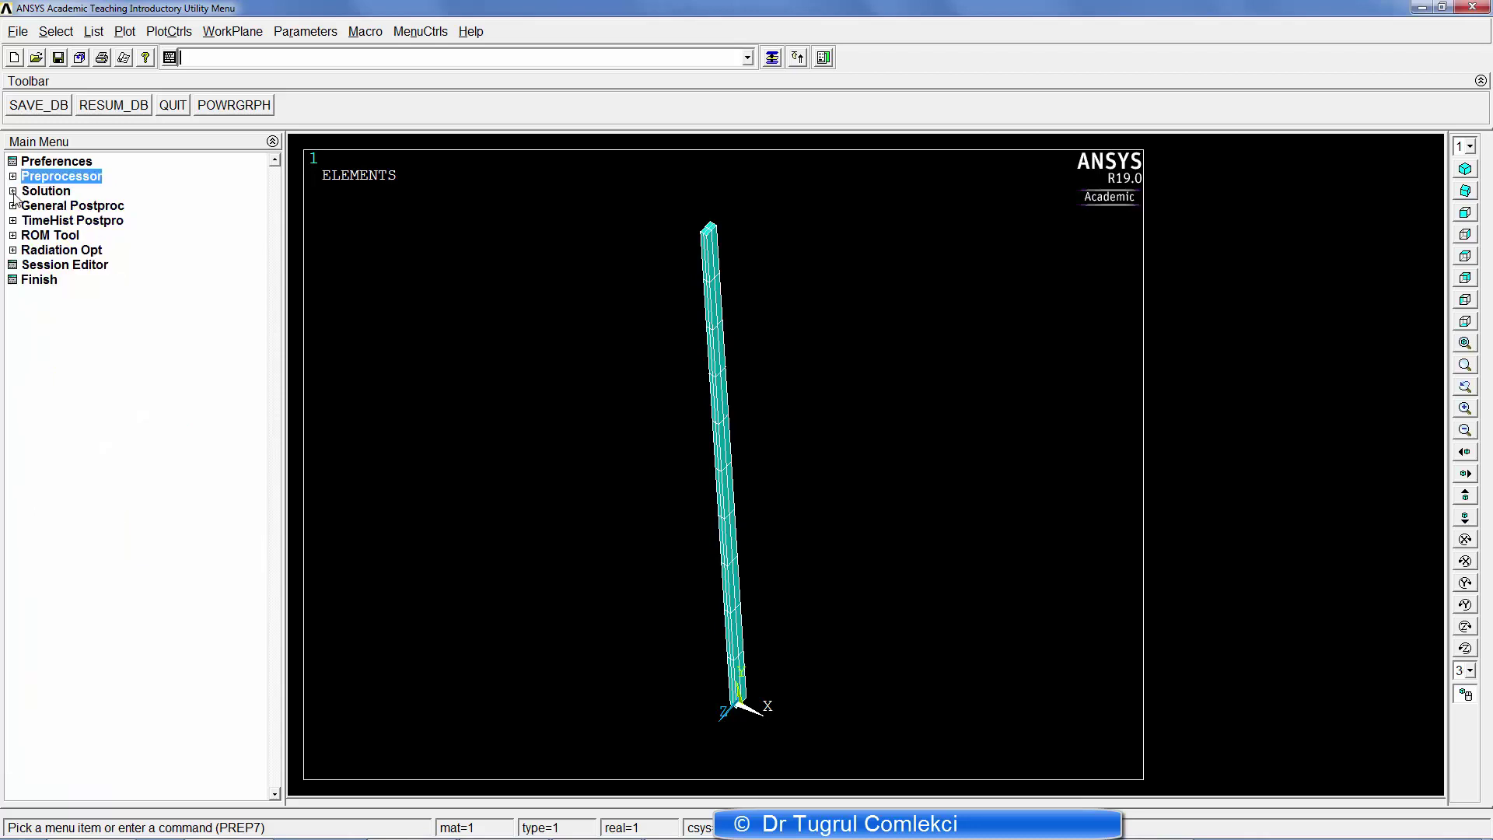
left_click(13, 192)
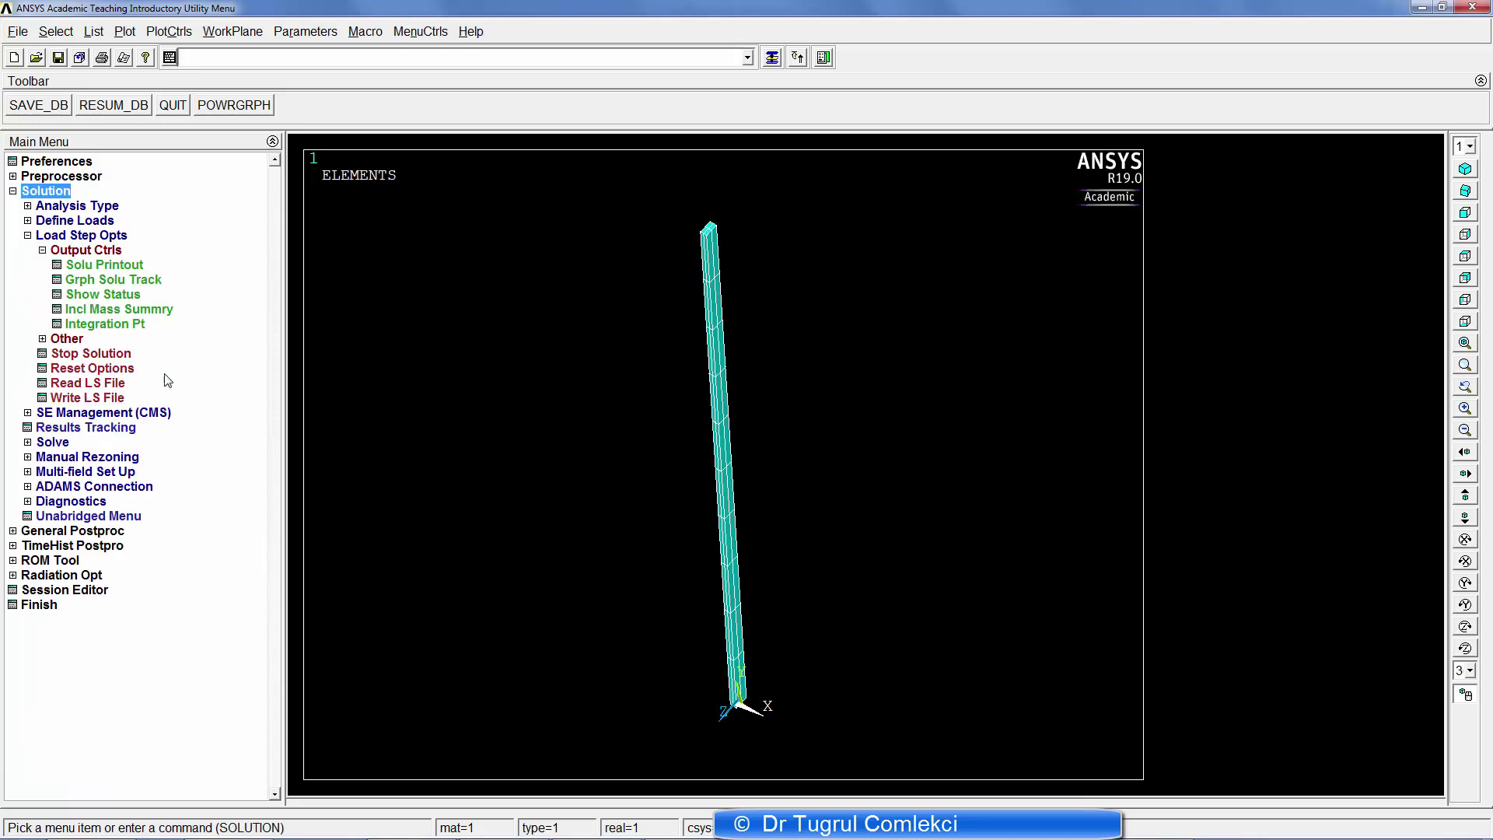
left_click(28, 207)
left_click(81, 222)
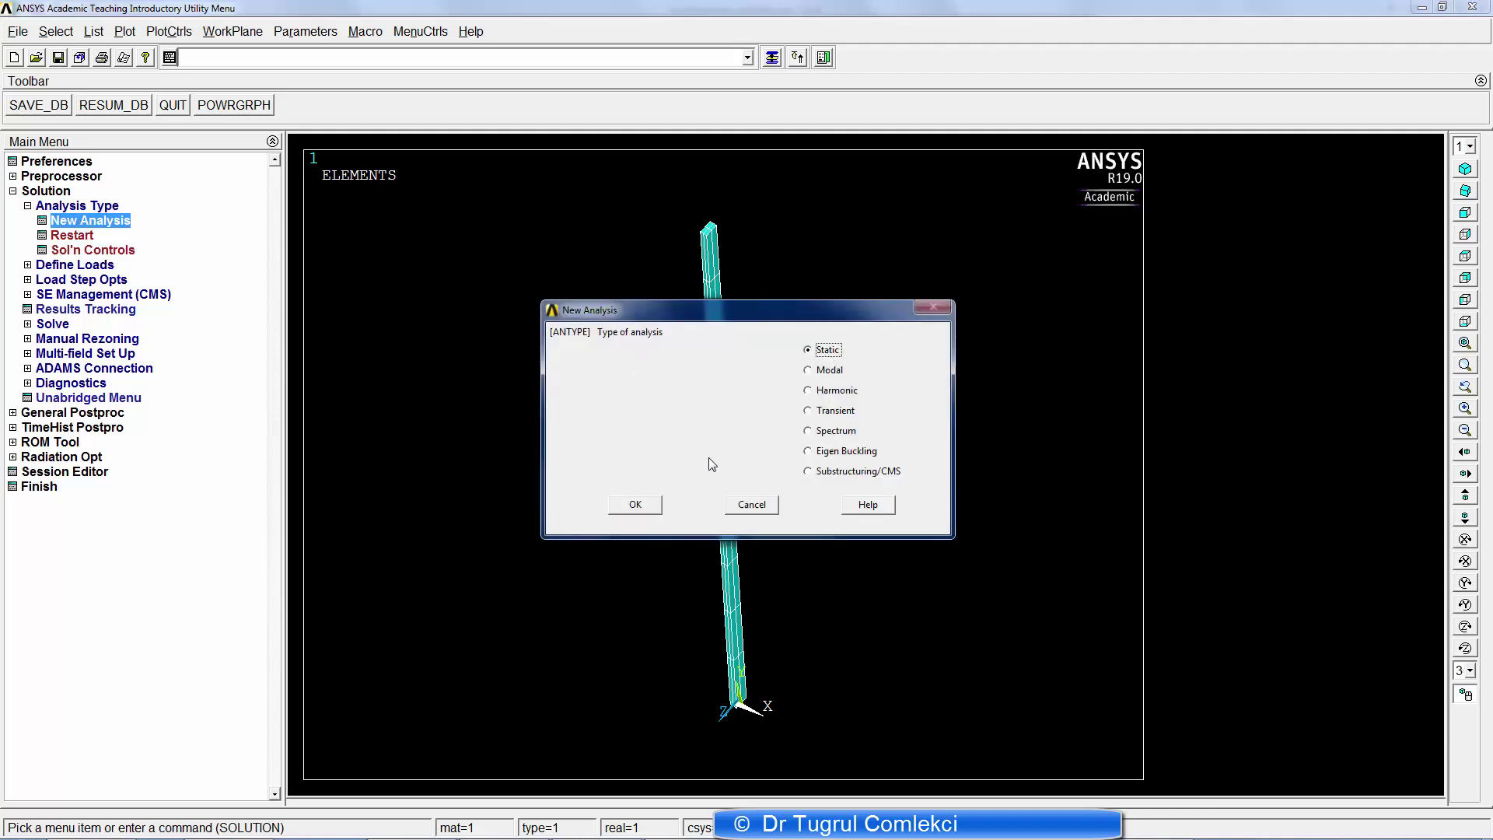
left_click(635, 506)
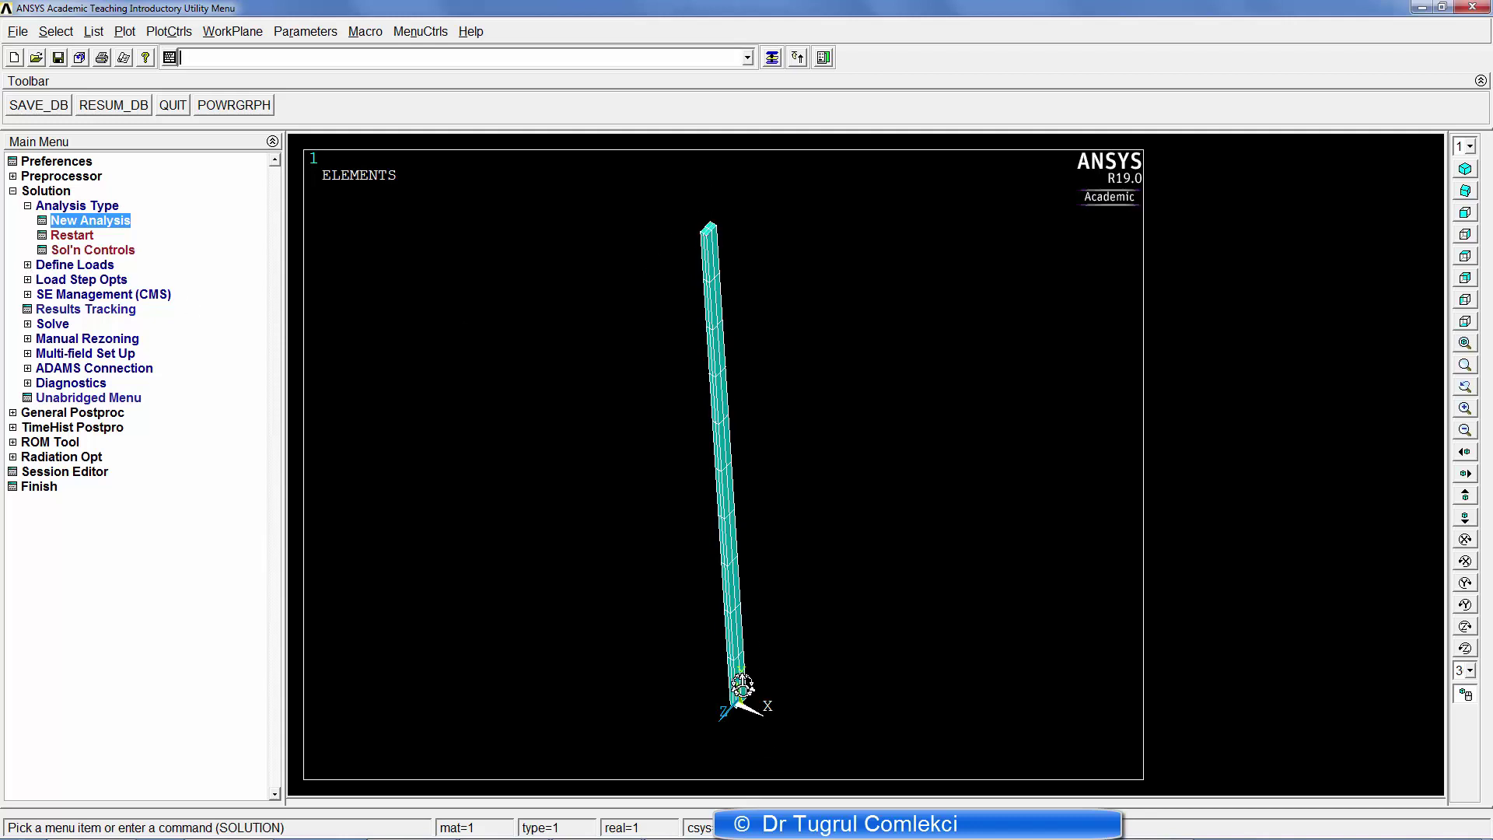
- Constrain all degrees of freedom at keypoint 1, the base of the column, leaving the displacement value empty
left_click(28, 265)
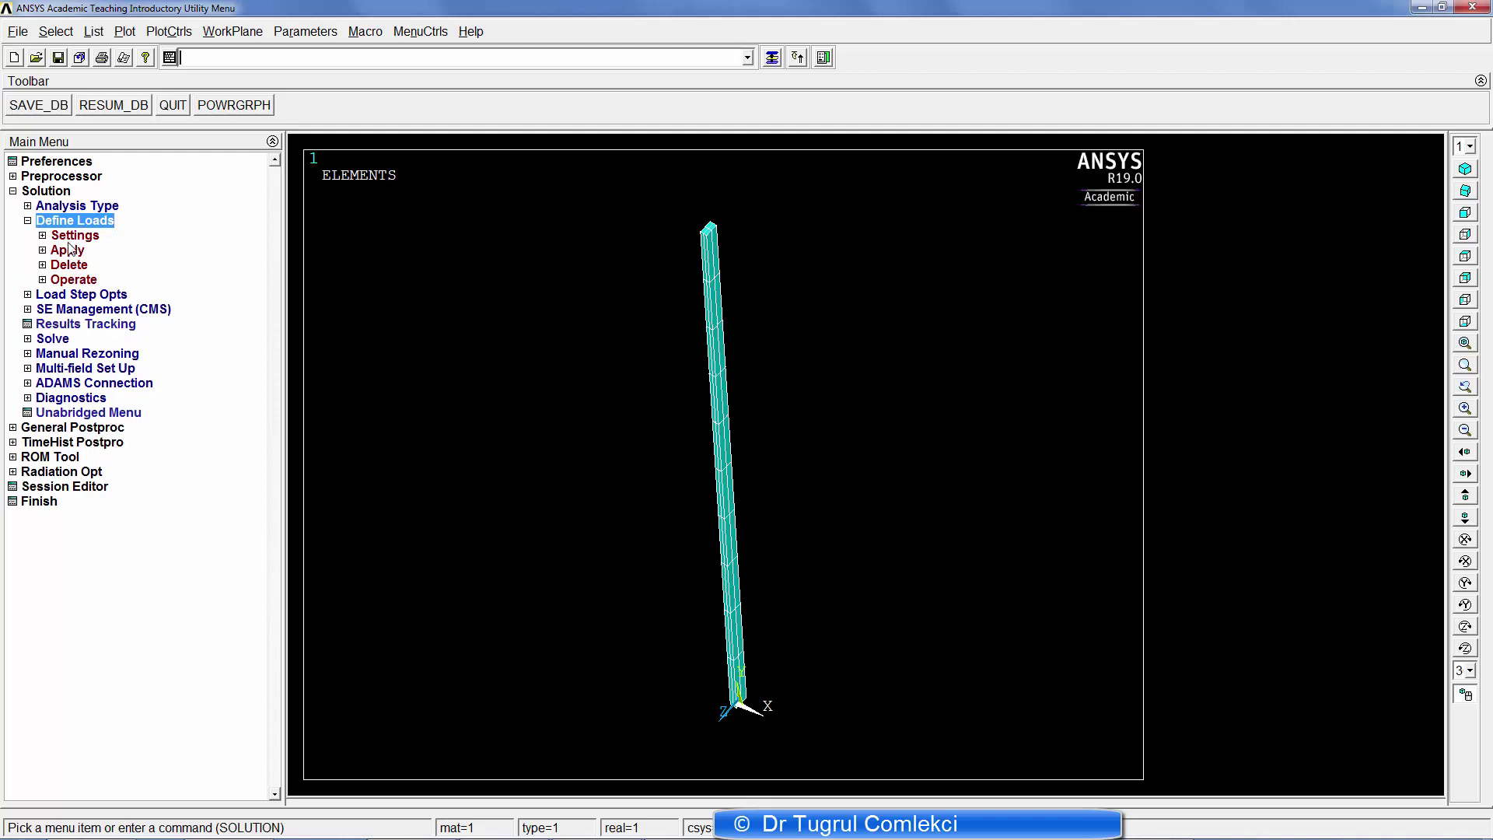
left_click(68, 250)
left_click(92, 265)
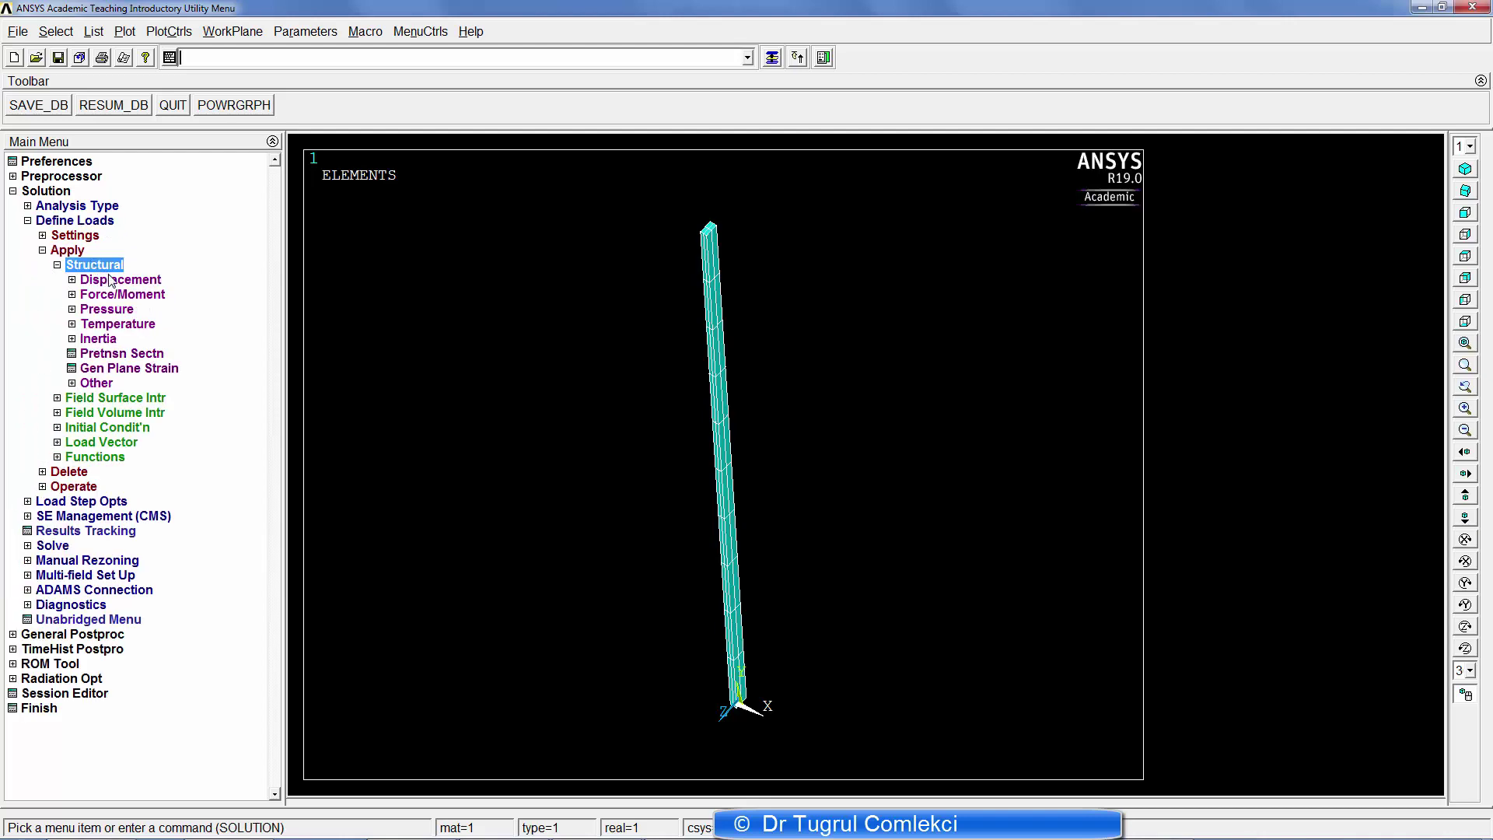
left_click(110, 281)
left_click(135, 324)
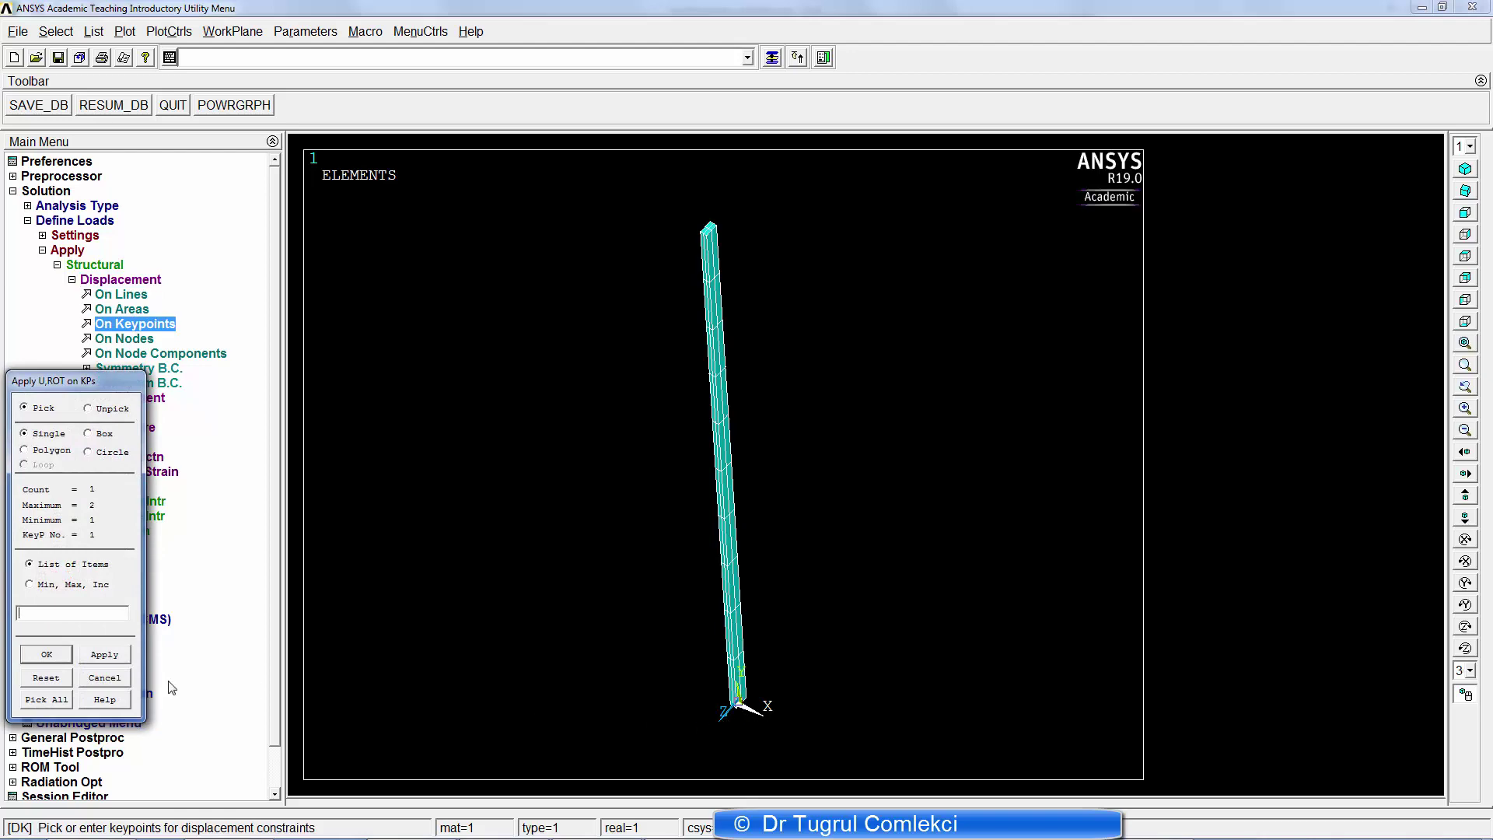
left_click(44, 654)
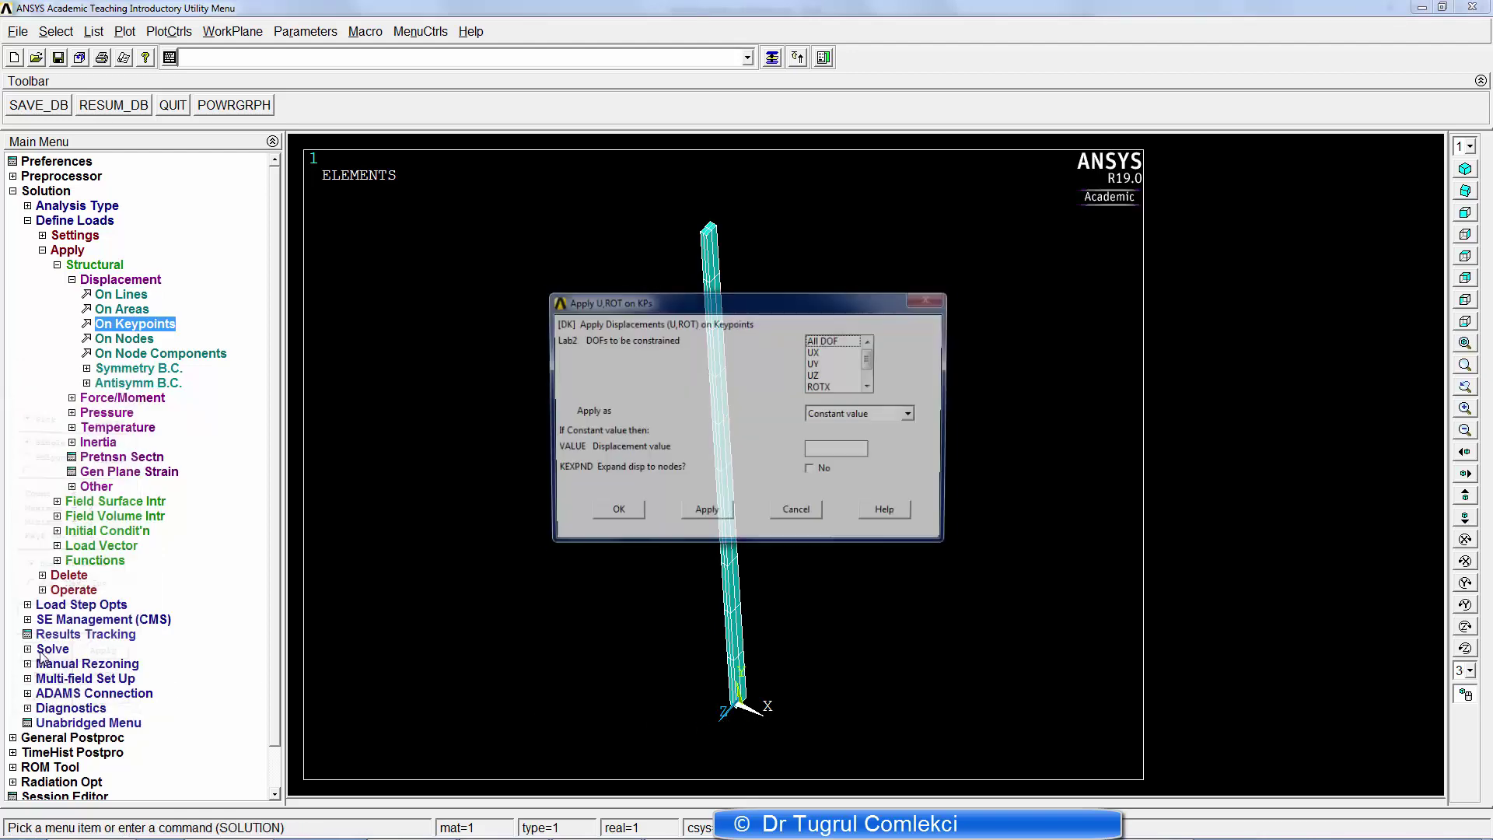
left_click(823, 342)
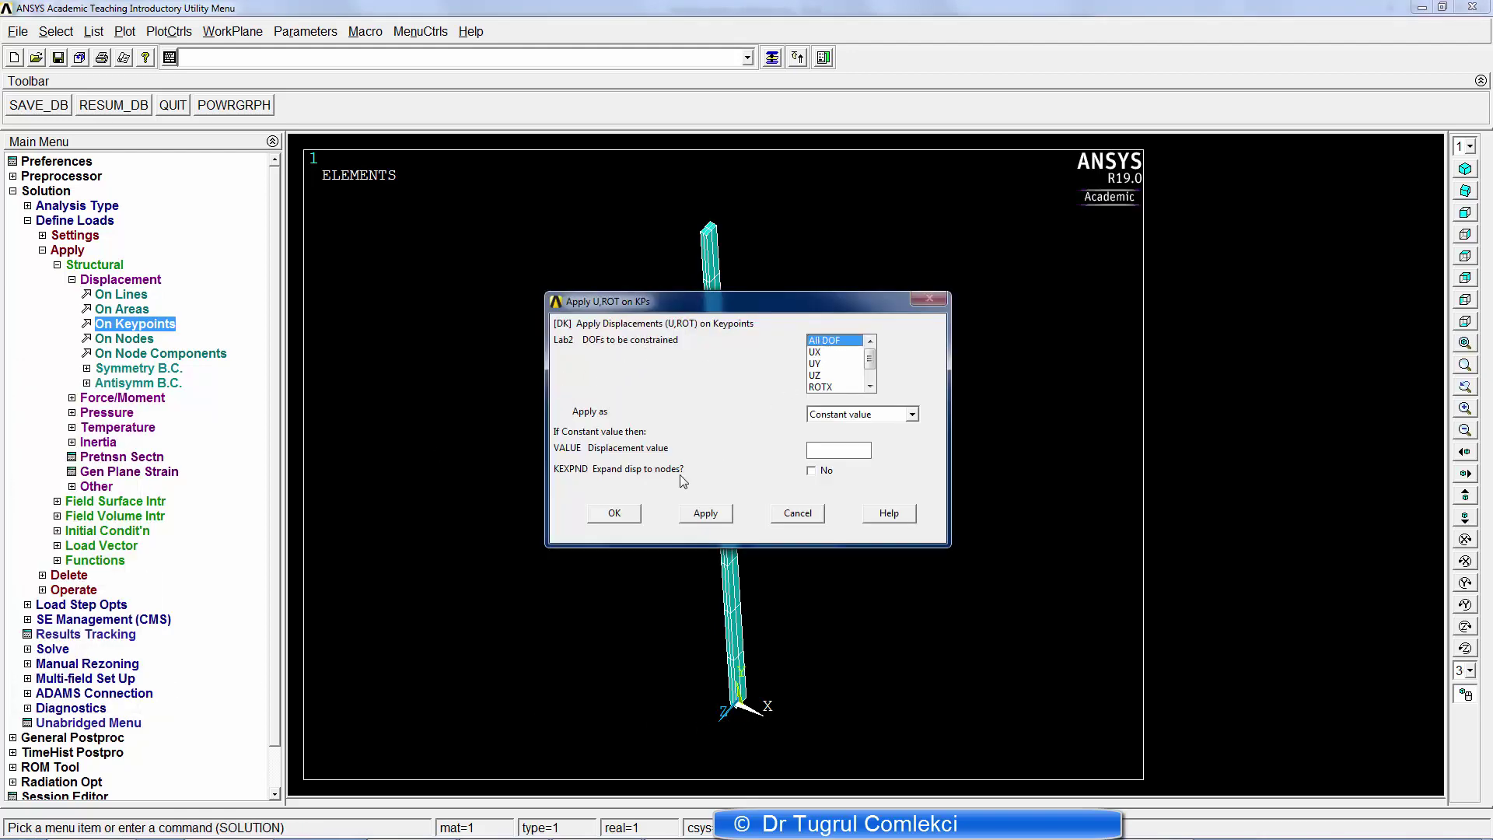
left_click(614, 514)
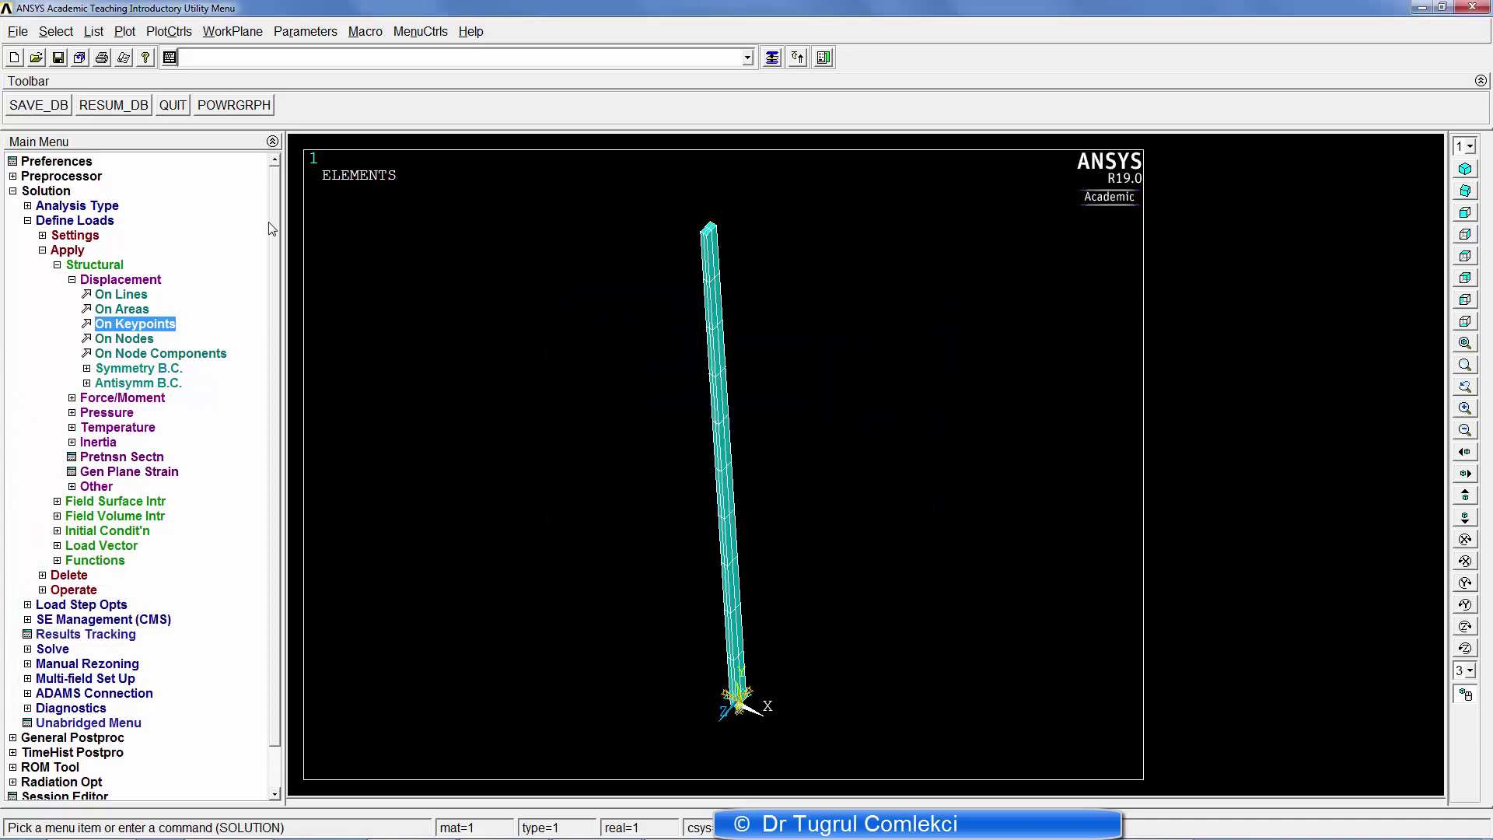
- Apply a constant FY force of -1 to keypoint 2 at the top of the column
left_click(97, 406)
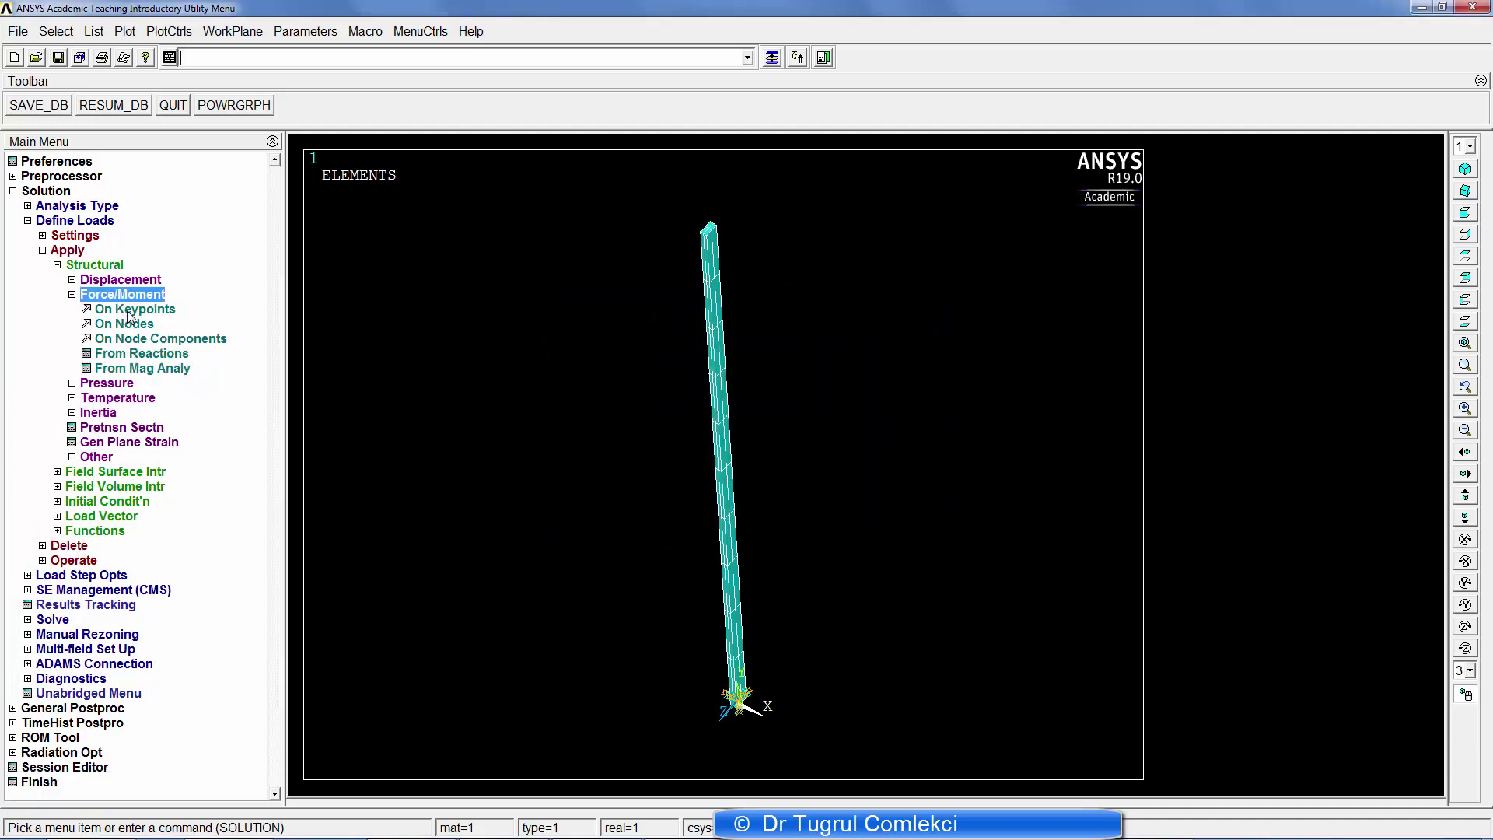
left_click(131, 310)
left_click(705, 227)
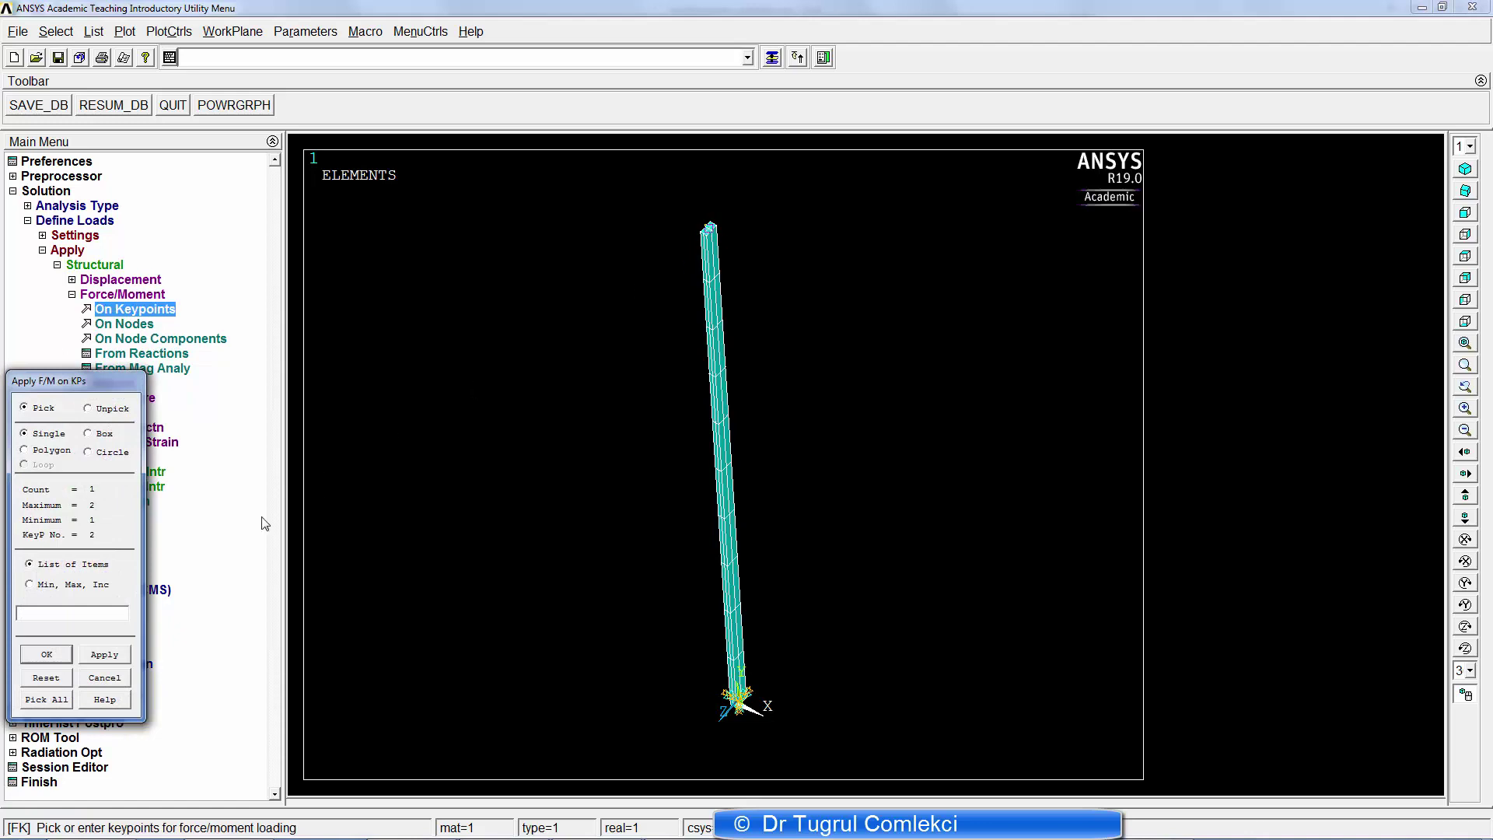
left_click(47, 655)
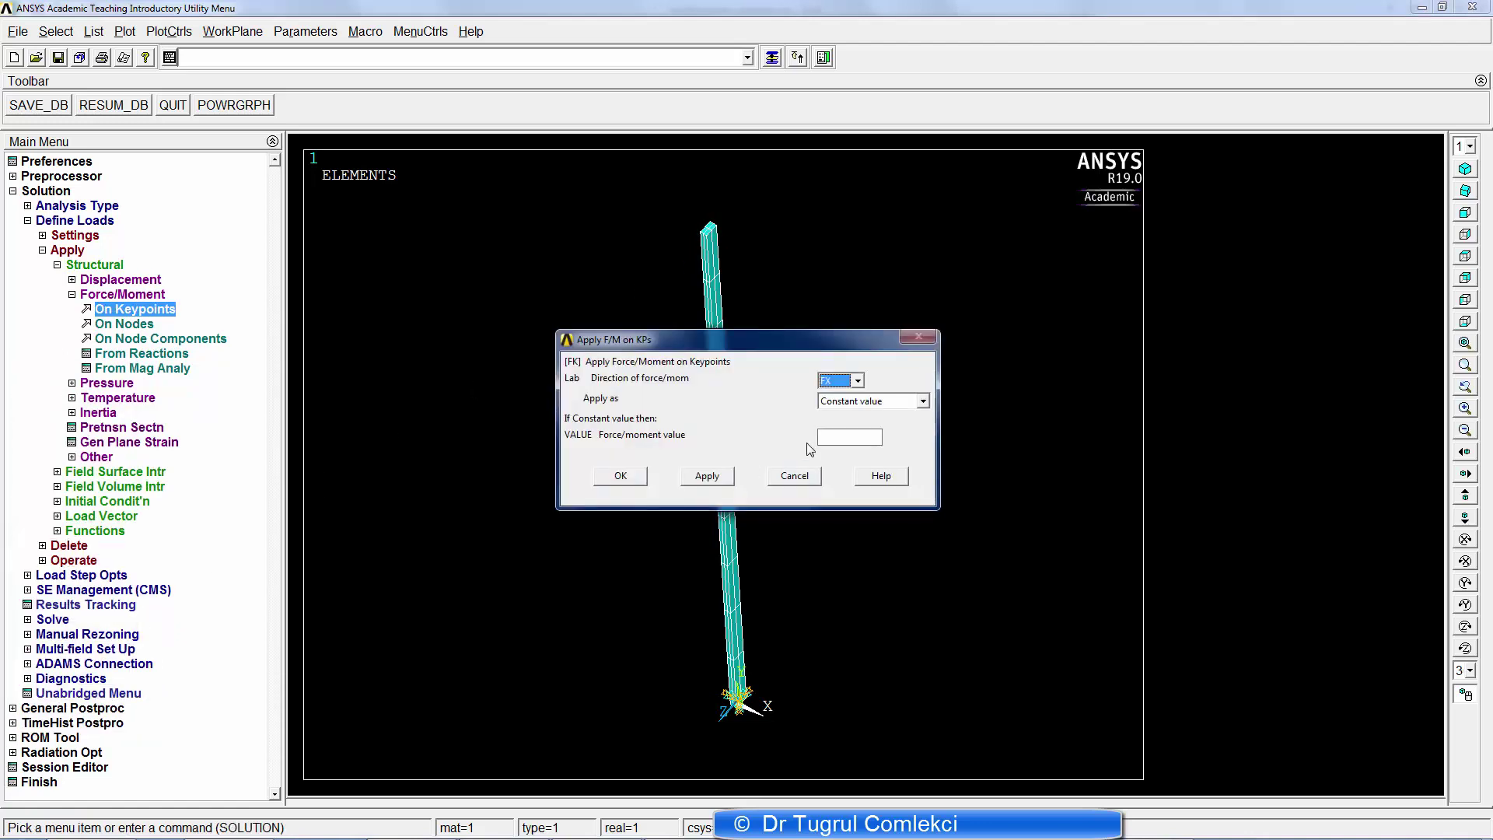
left_click(857, 380)
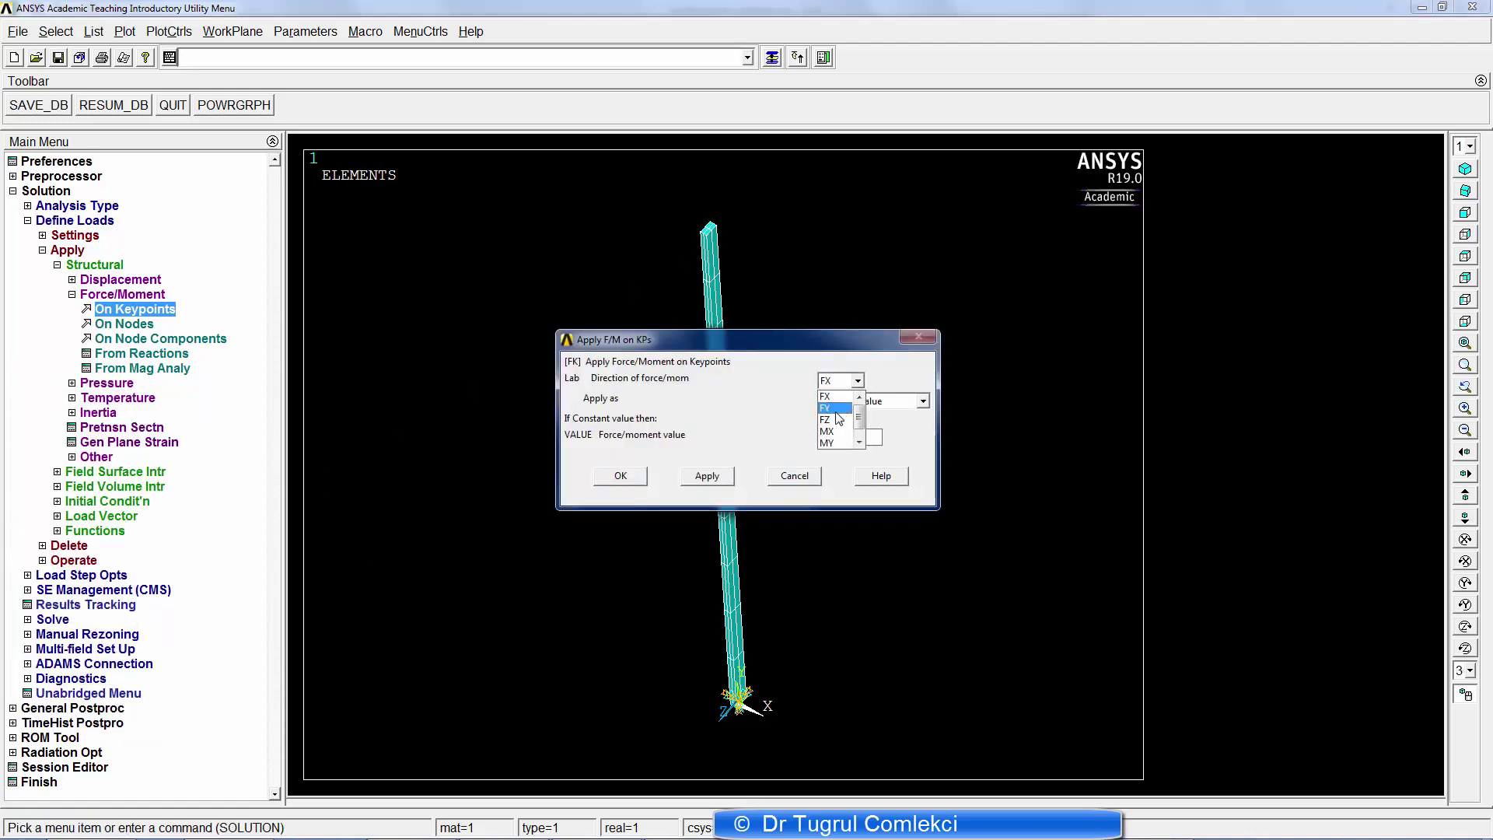
left_click(836, 413)
left_click(844, 441)
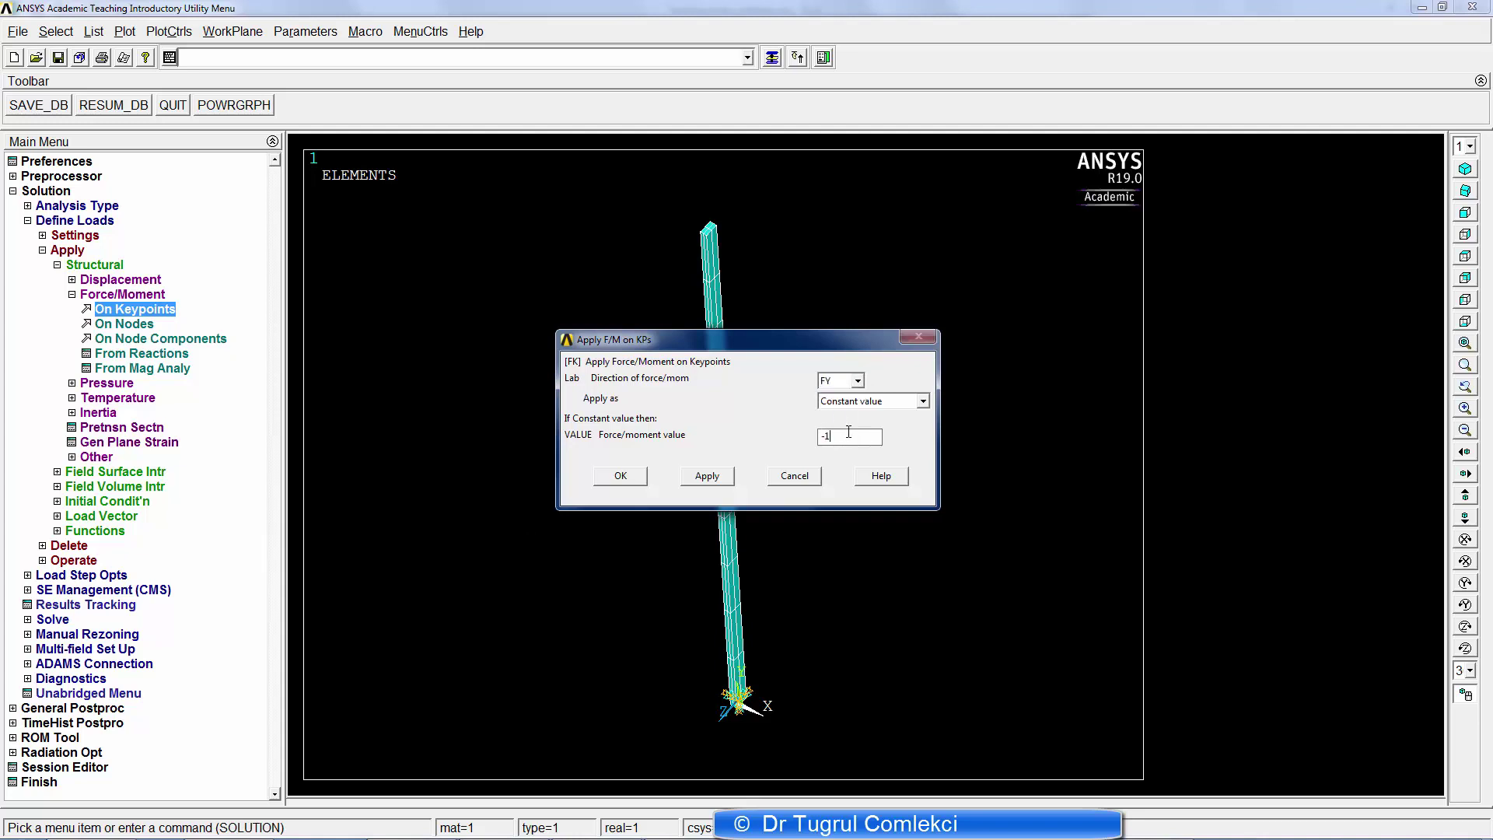
left_click(621, 478)
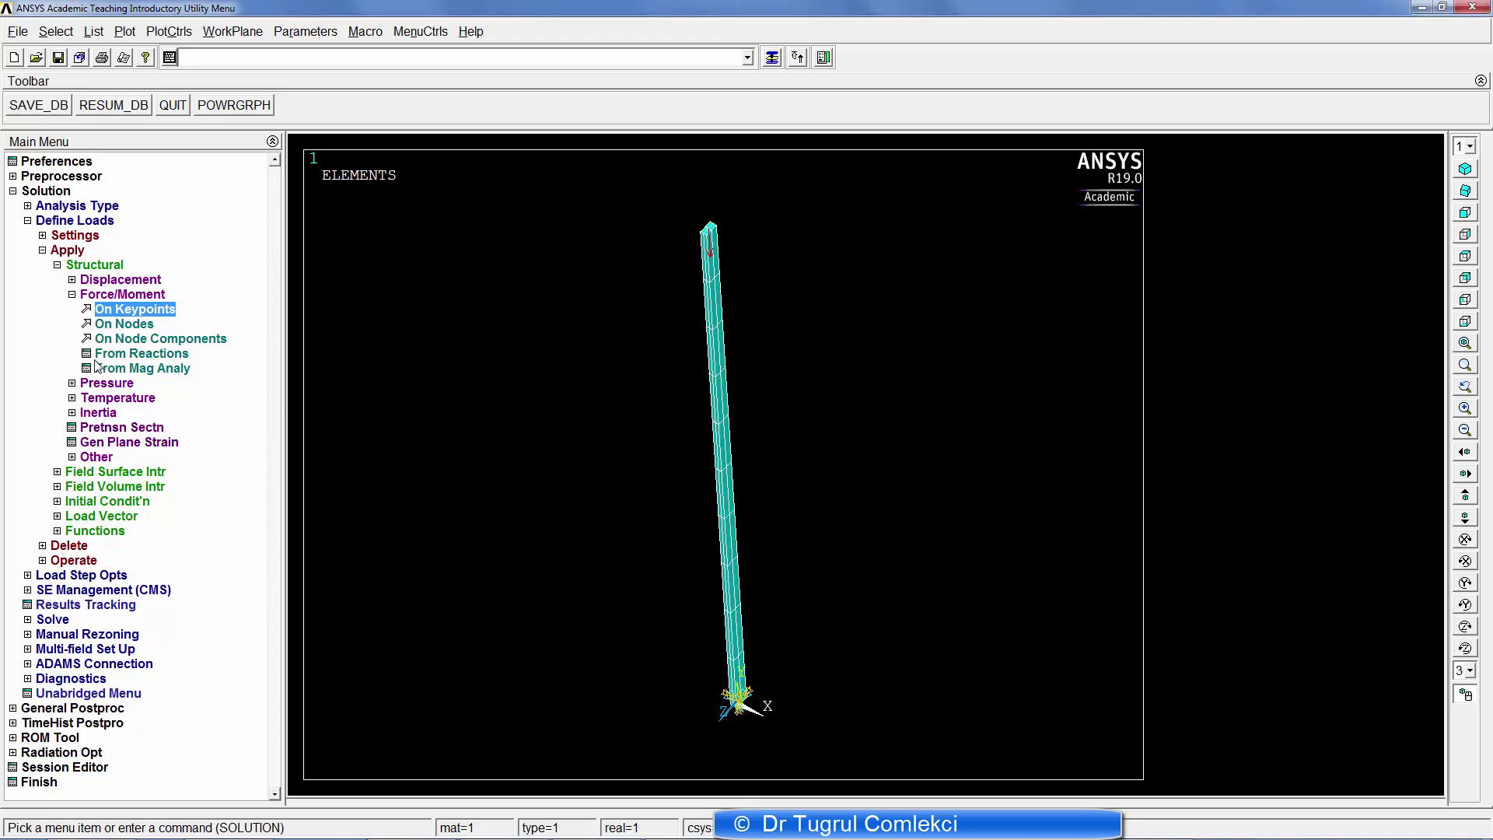
- Solve the current load step of the static analysis and dismiss the completion note and status listing
left_click(72, 295)
left_click(43, 251)
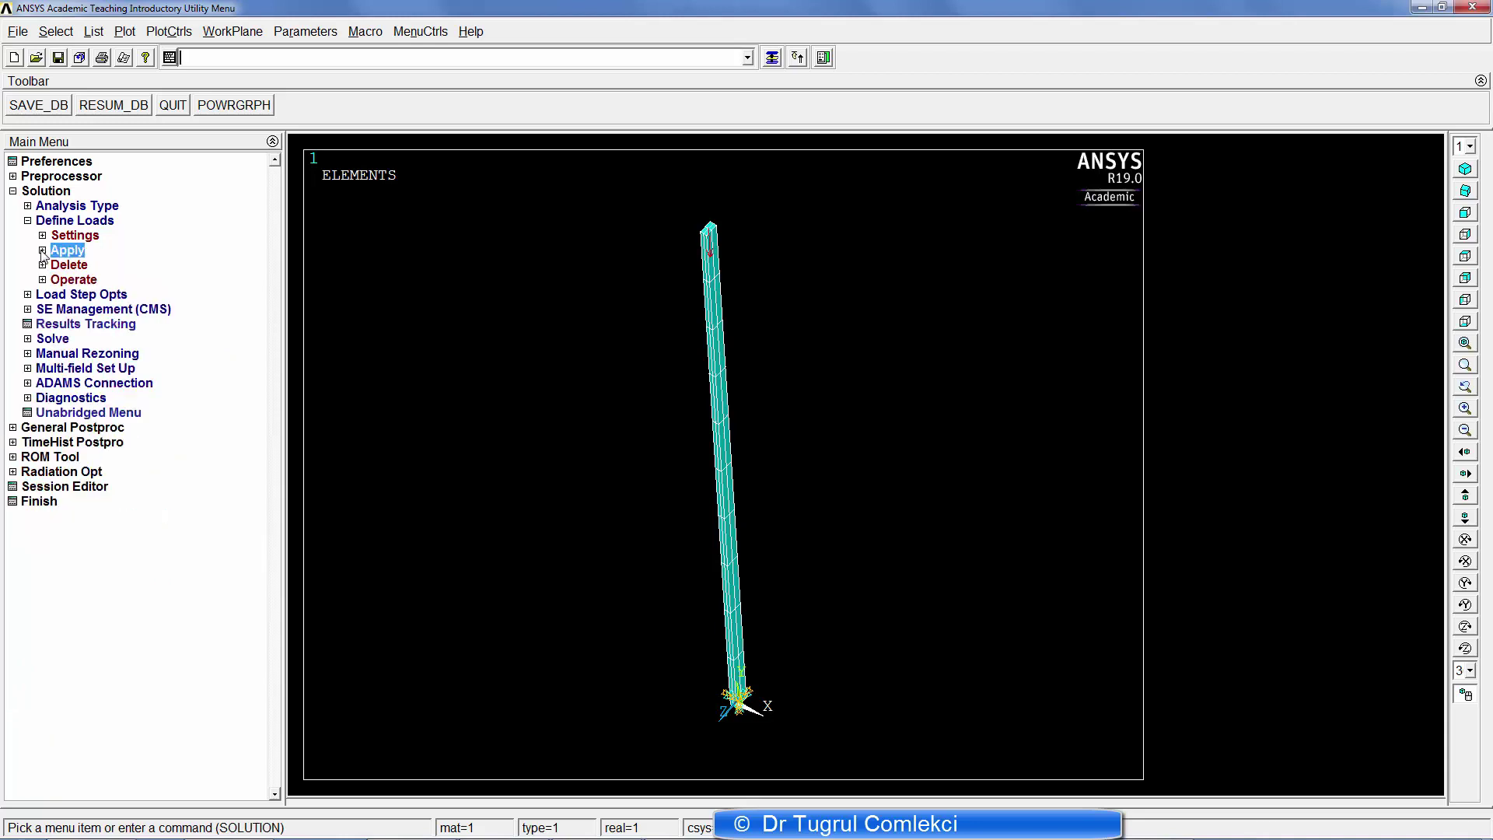
left_click(28, 339)
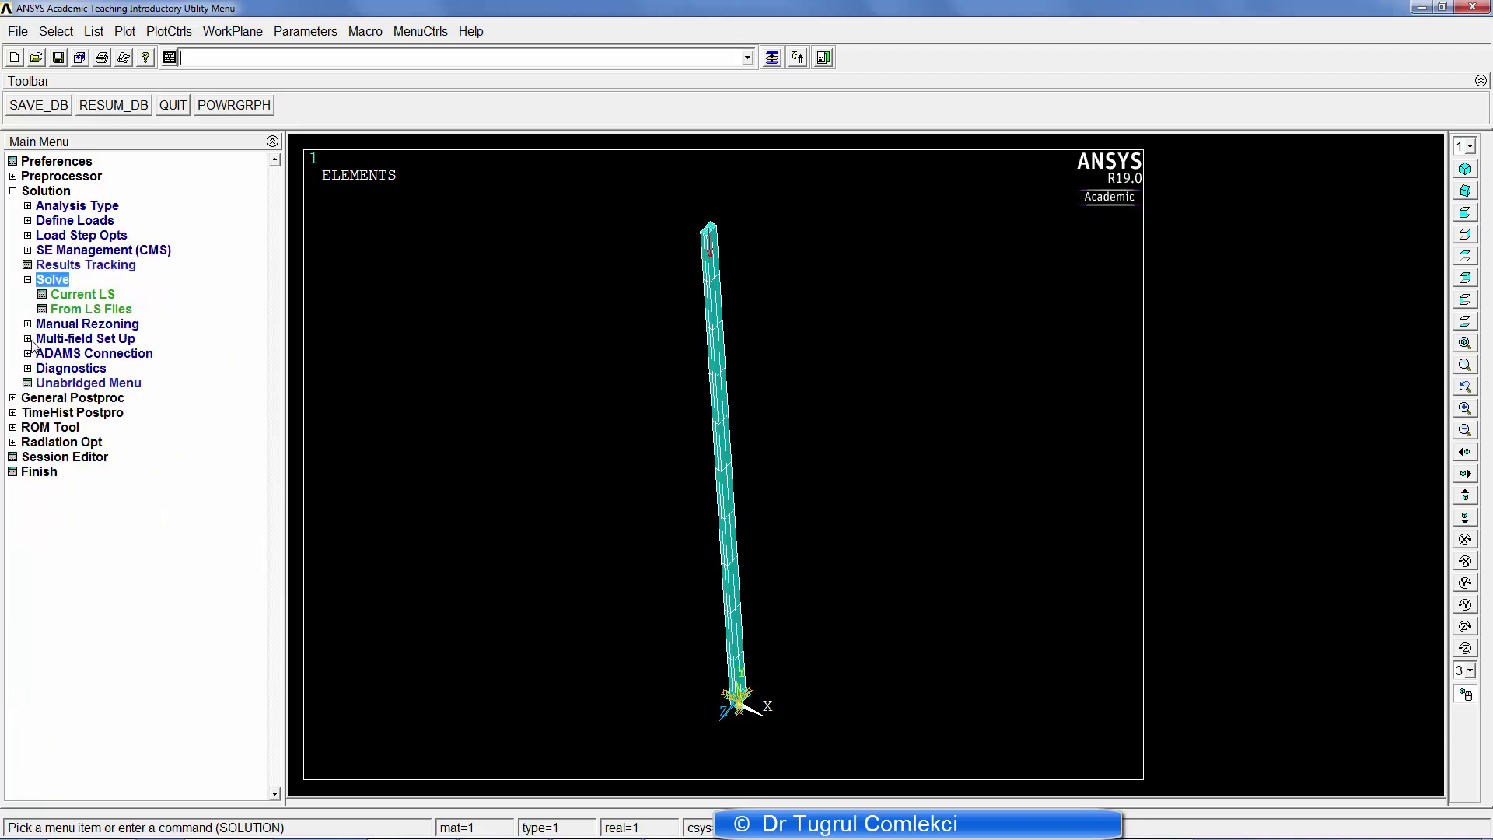
left_click(82, 295)
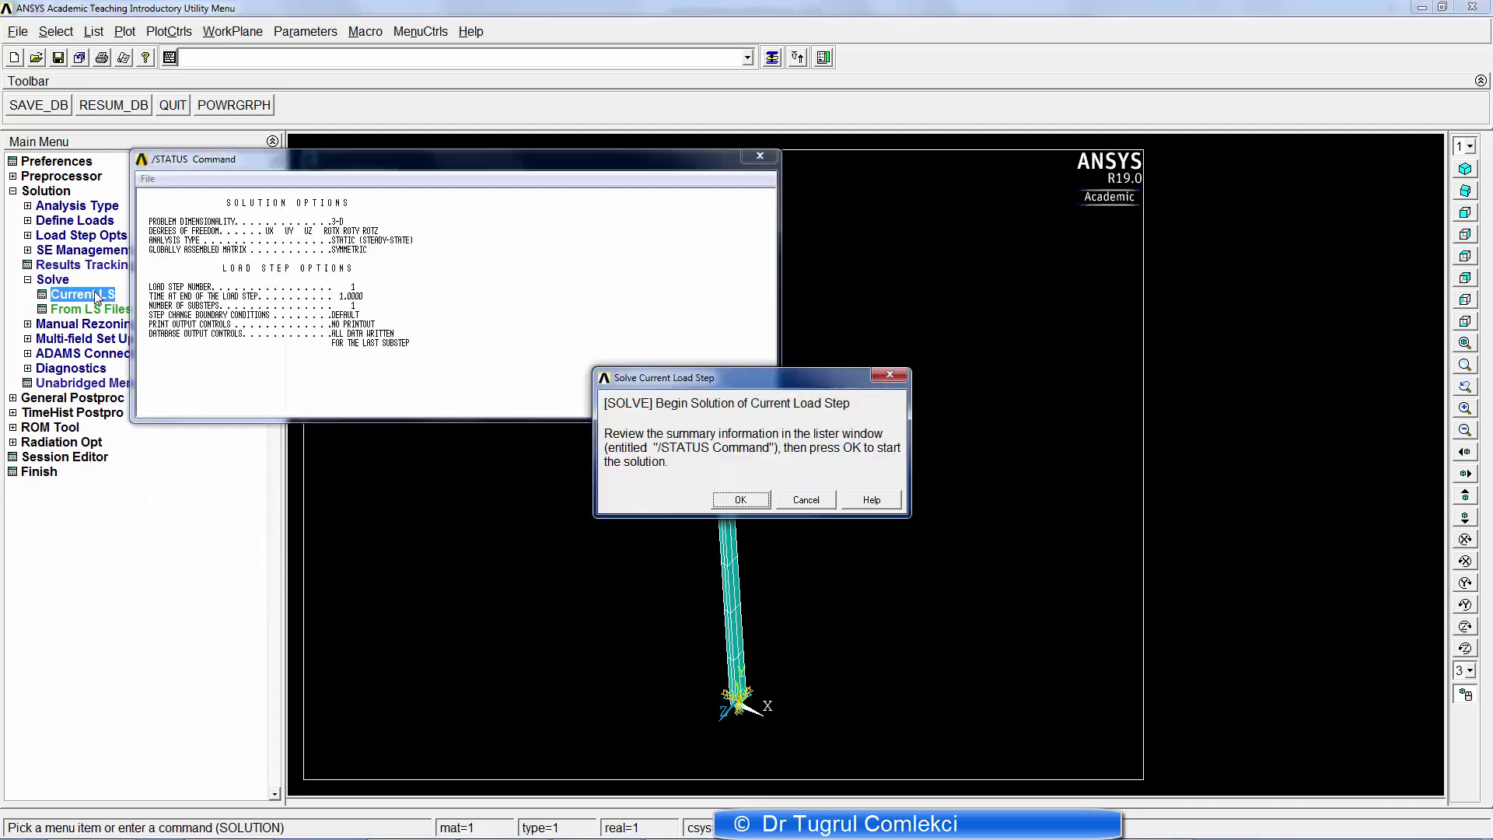
left_click(741, 499)
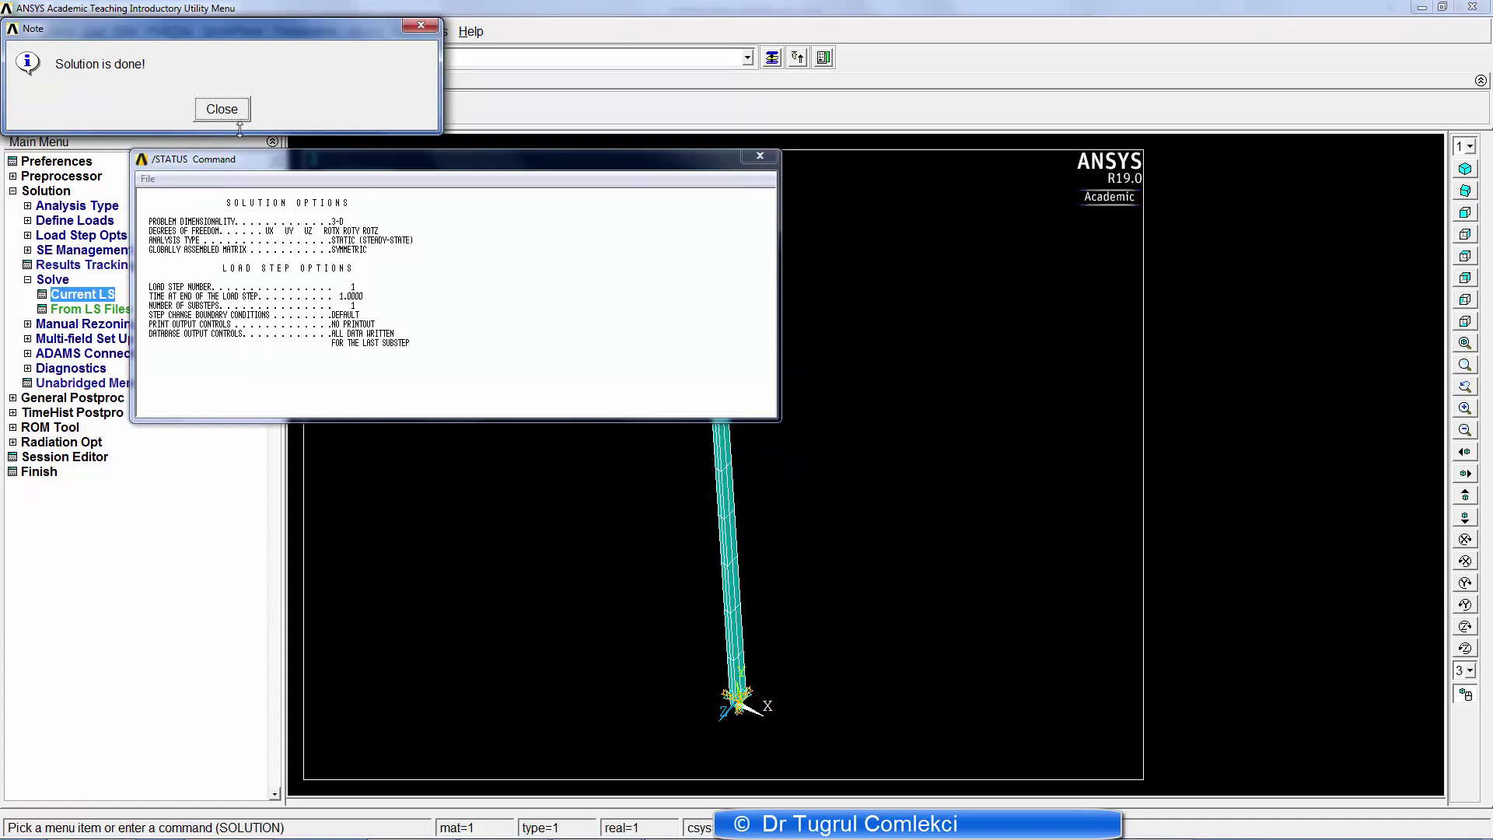
left_click(224, 110)
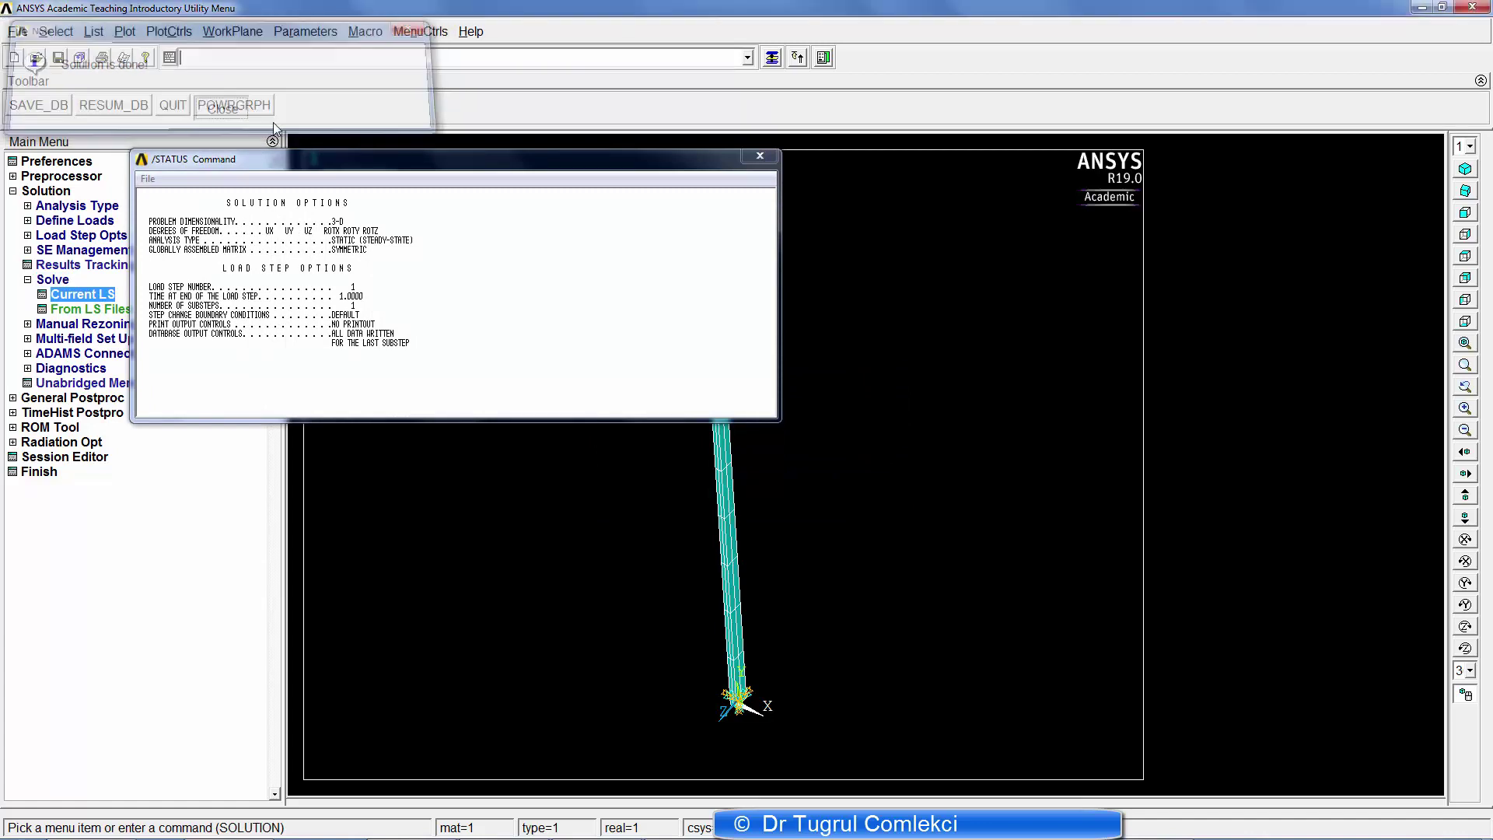
left_click(746, 165)
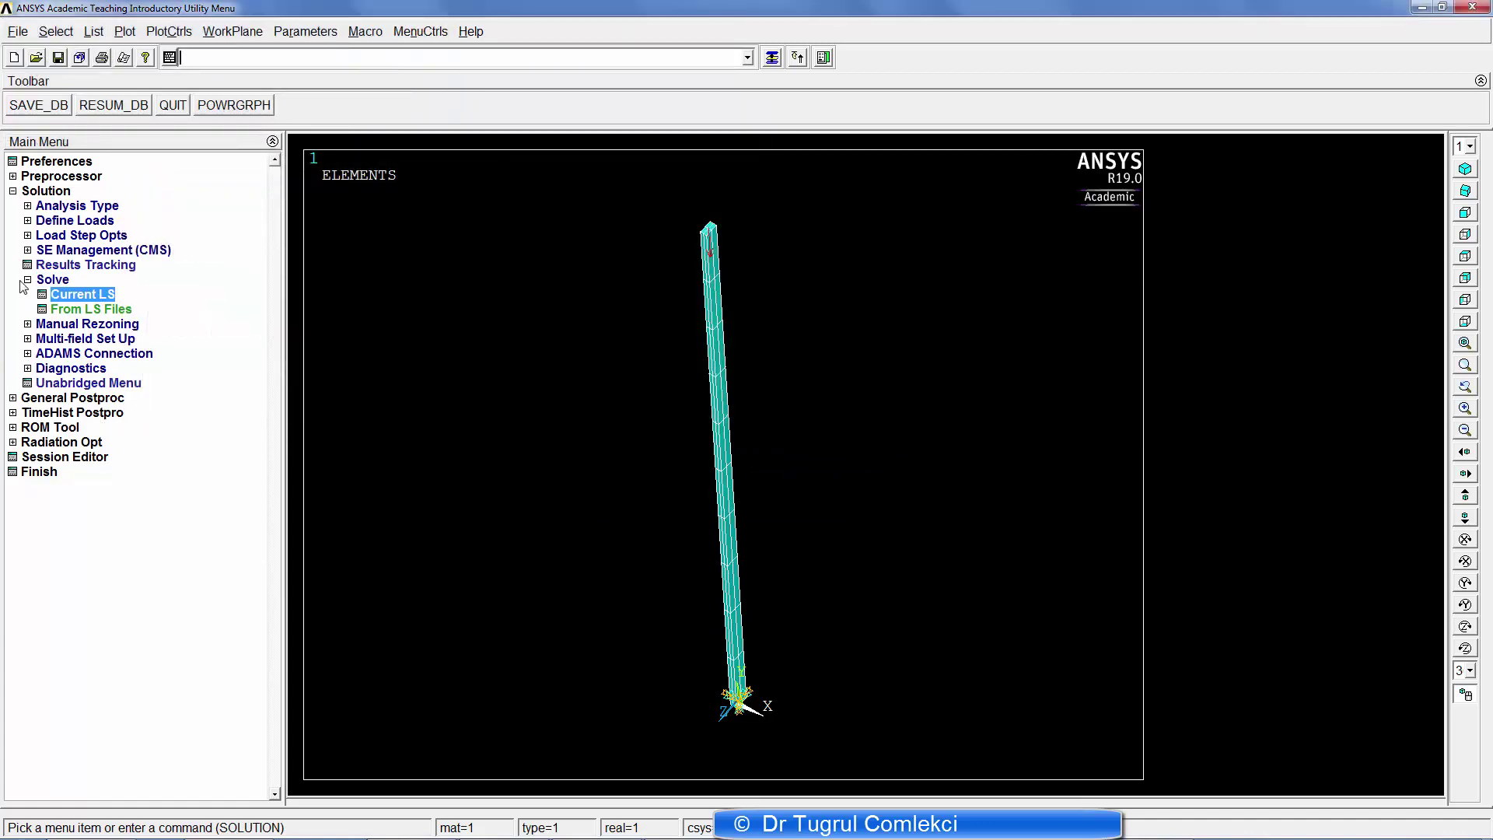
- Read the first result set and plot the column's deformed shape together with its undeformed shape
left_click(13, 190)
left_click(14, 205)
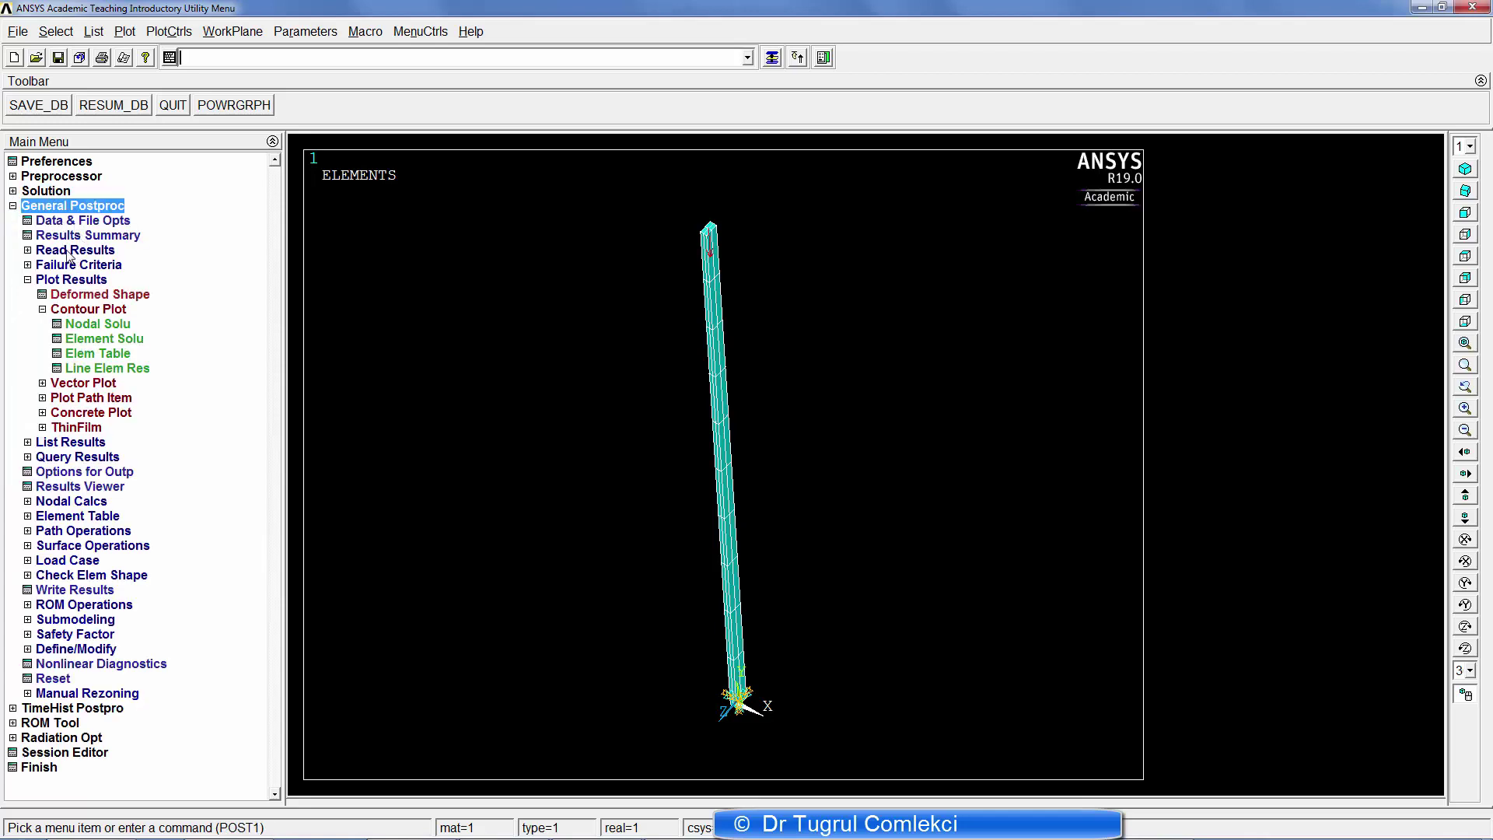
left_click(70, 252)
left_click(76, 265)
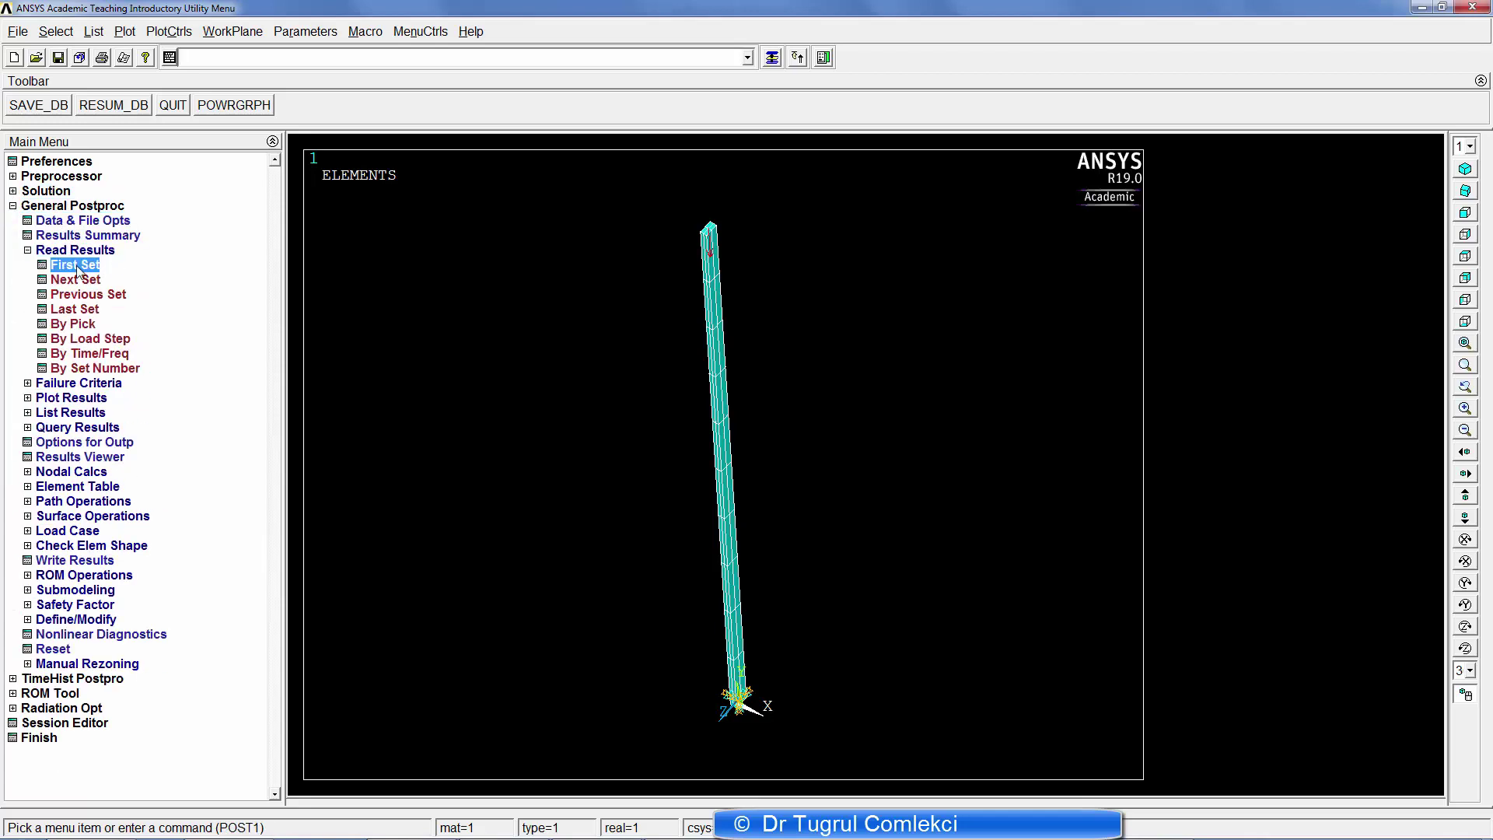
left_click(91, 399)
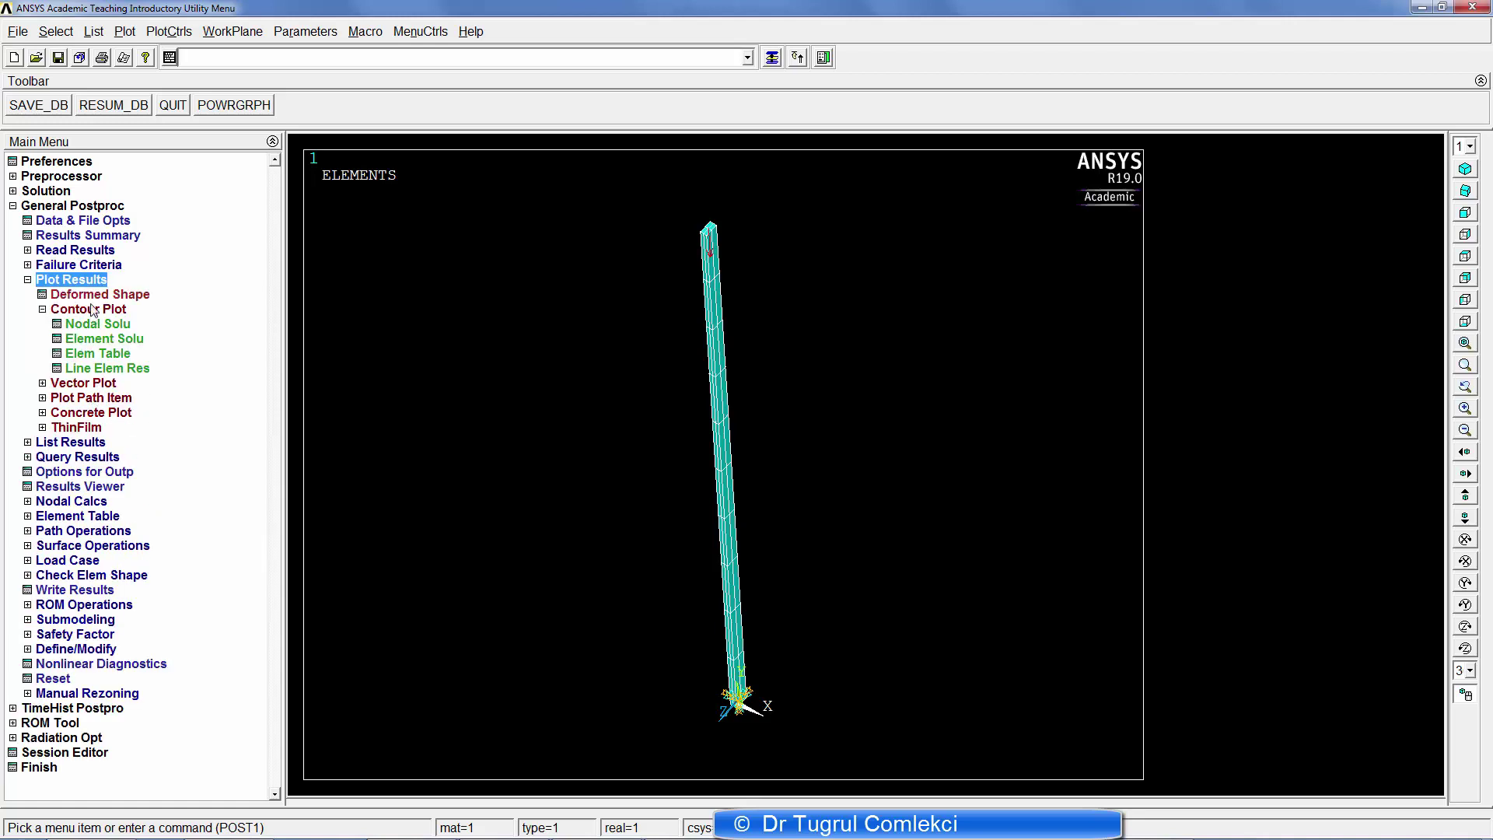
left_click(94, 297)
left_click(855, 412)
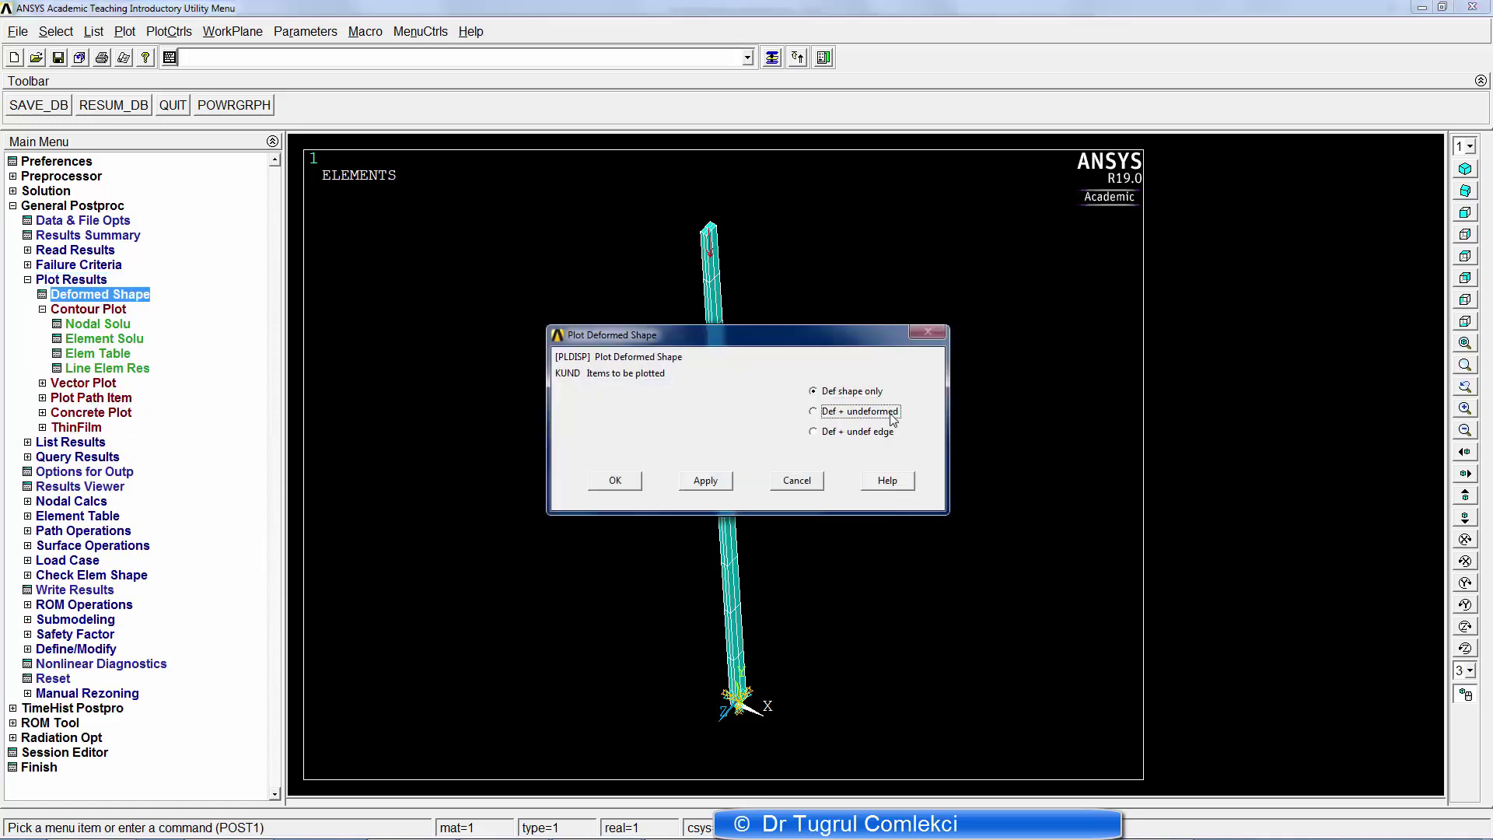
left_click(615, 480)
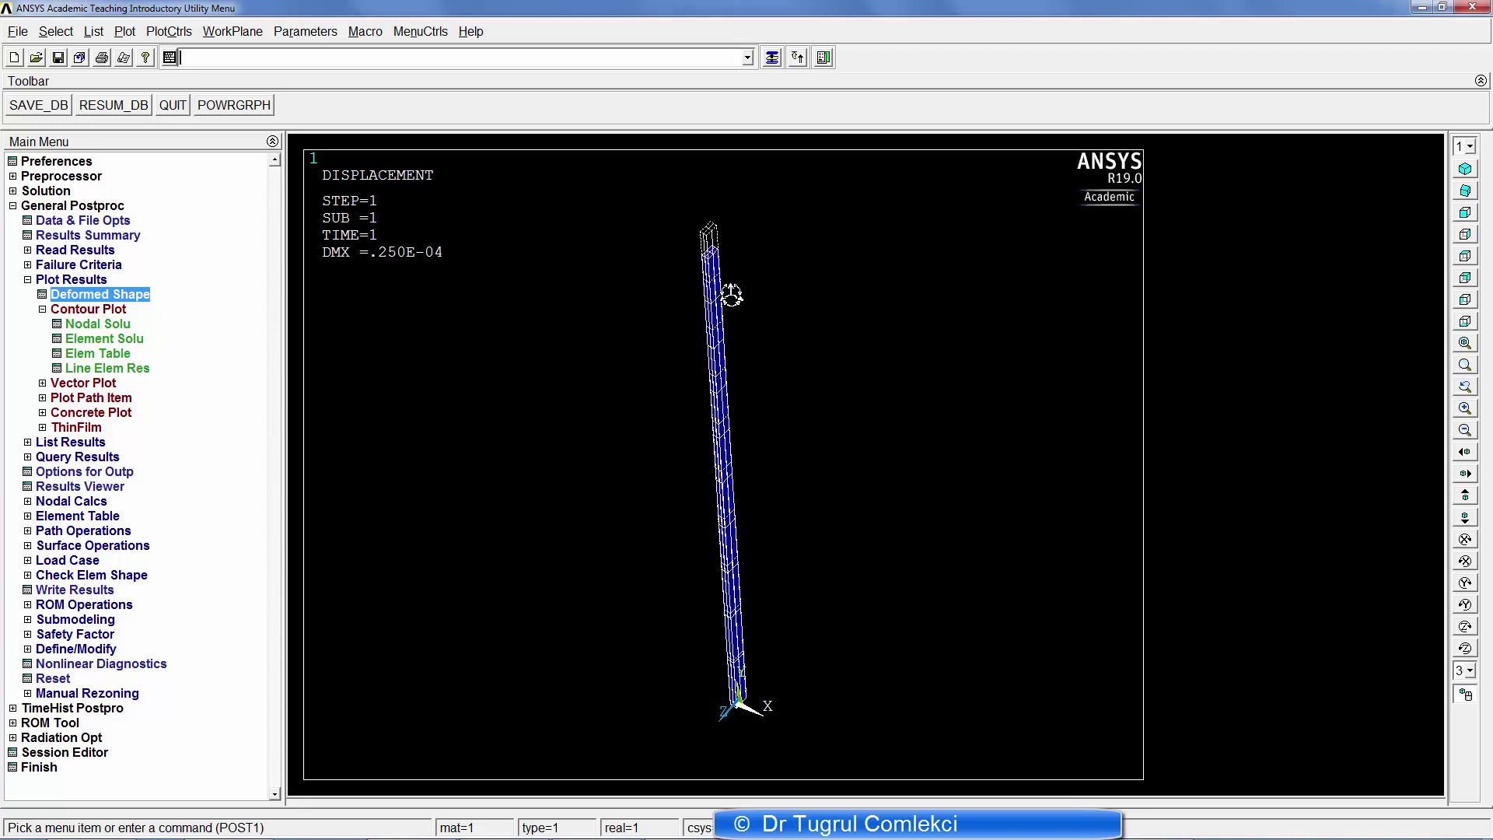
- Plot nodal solution contours of the Y-component and the X-component of stress on the deformed column
left_click(92, 325)
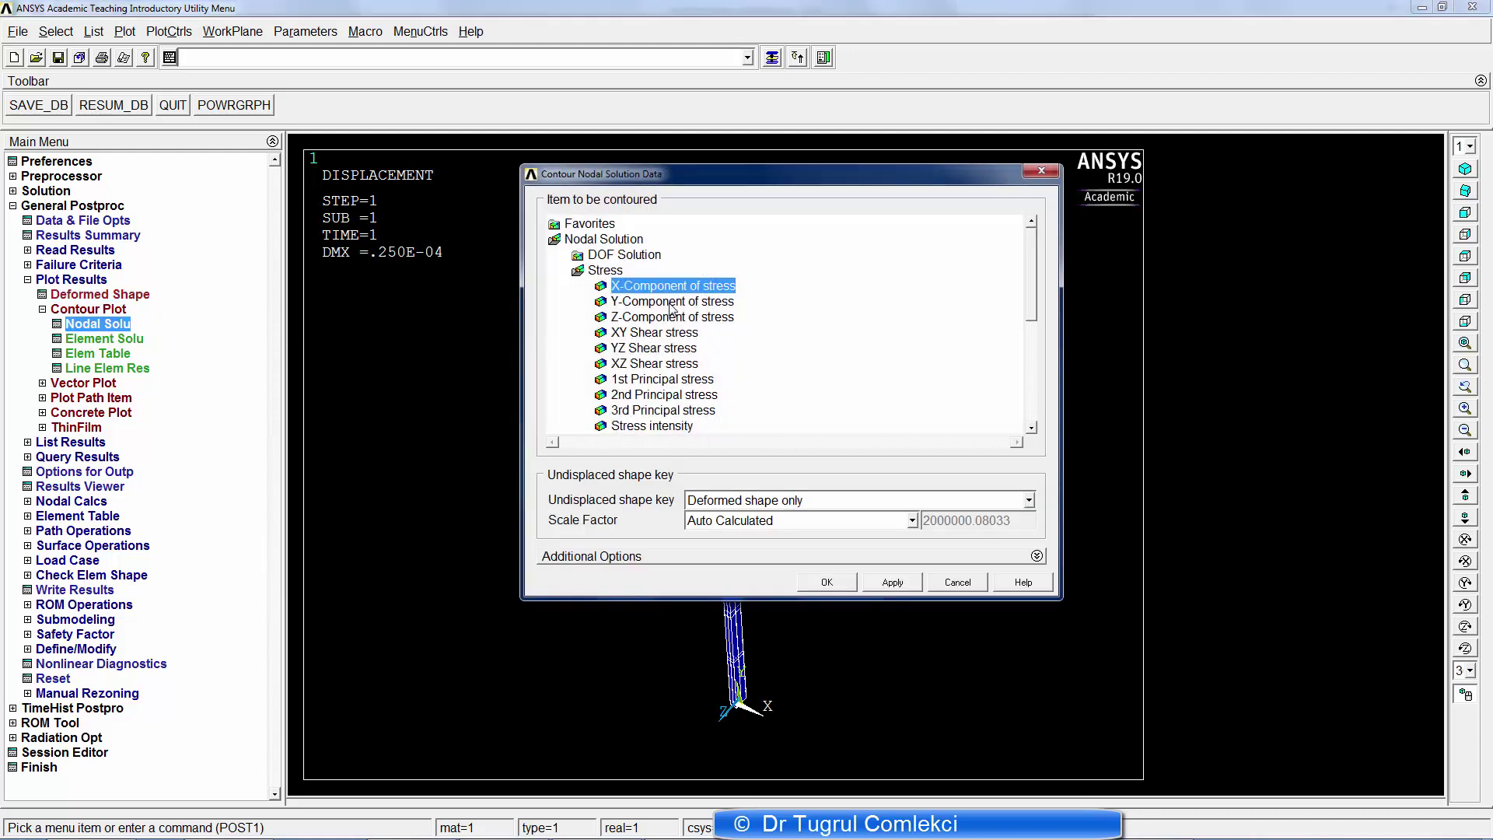
left_click(669, 305)
left_click(829, 582)
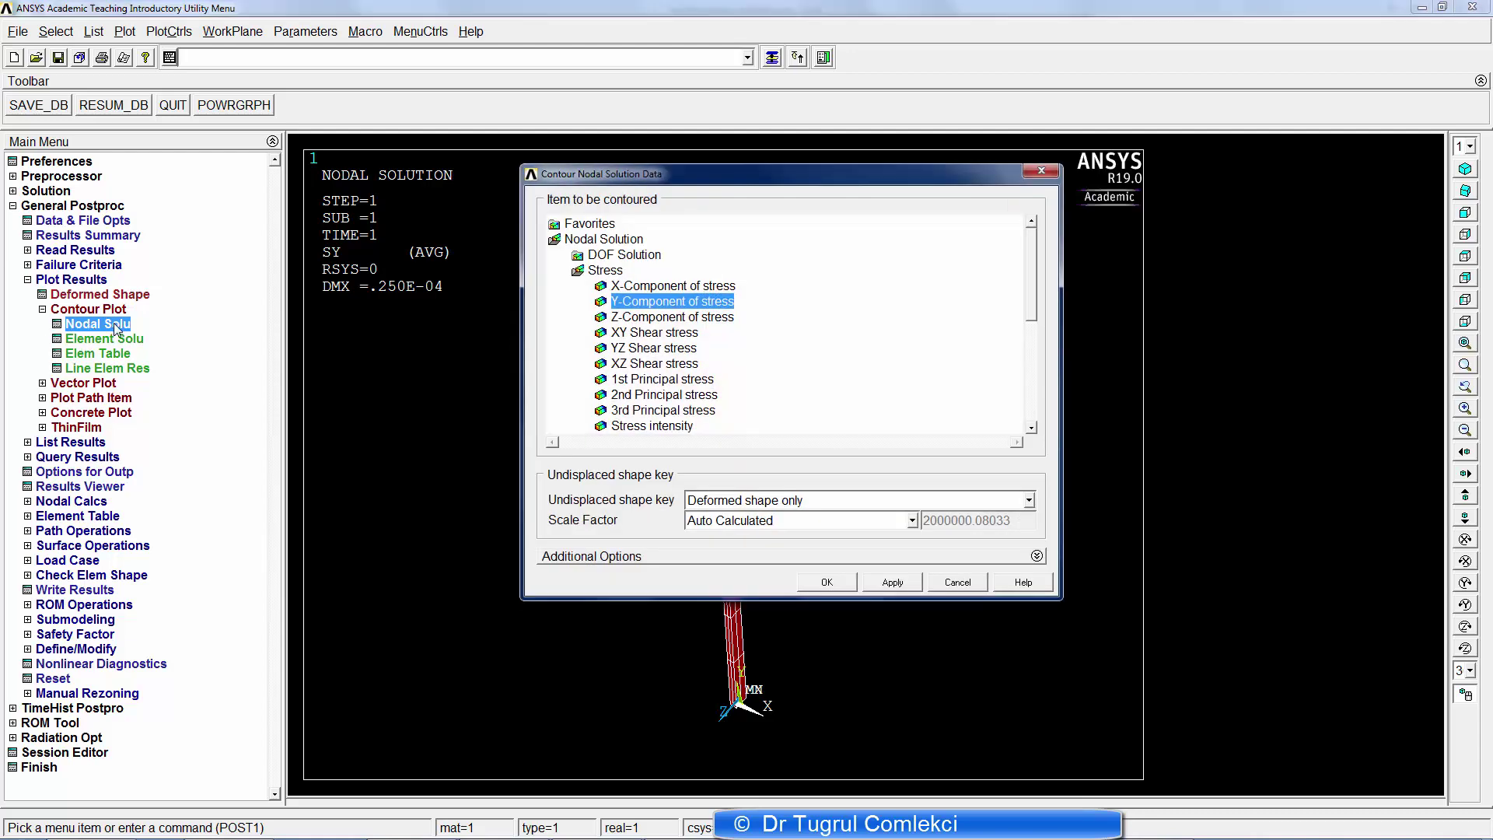
left_click(670, 288)
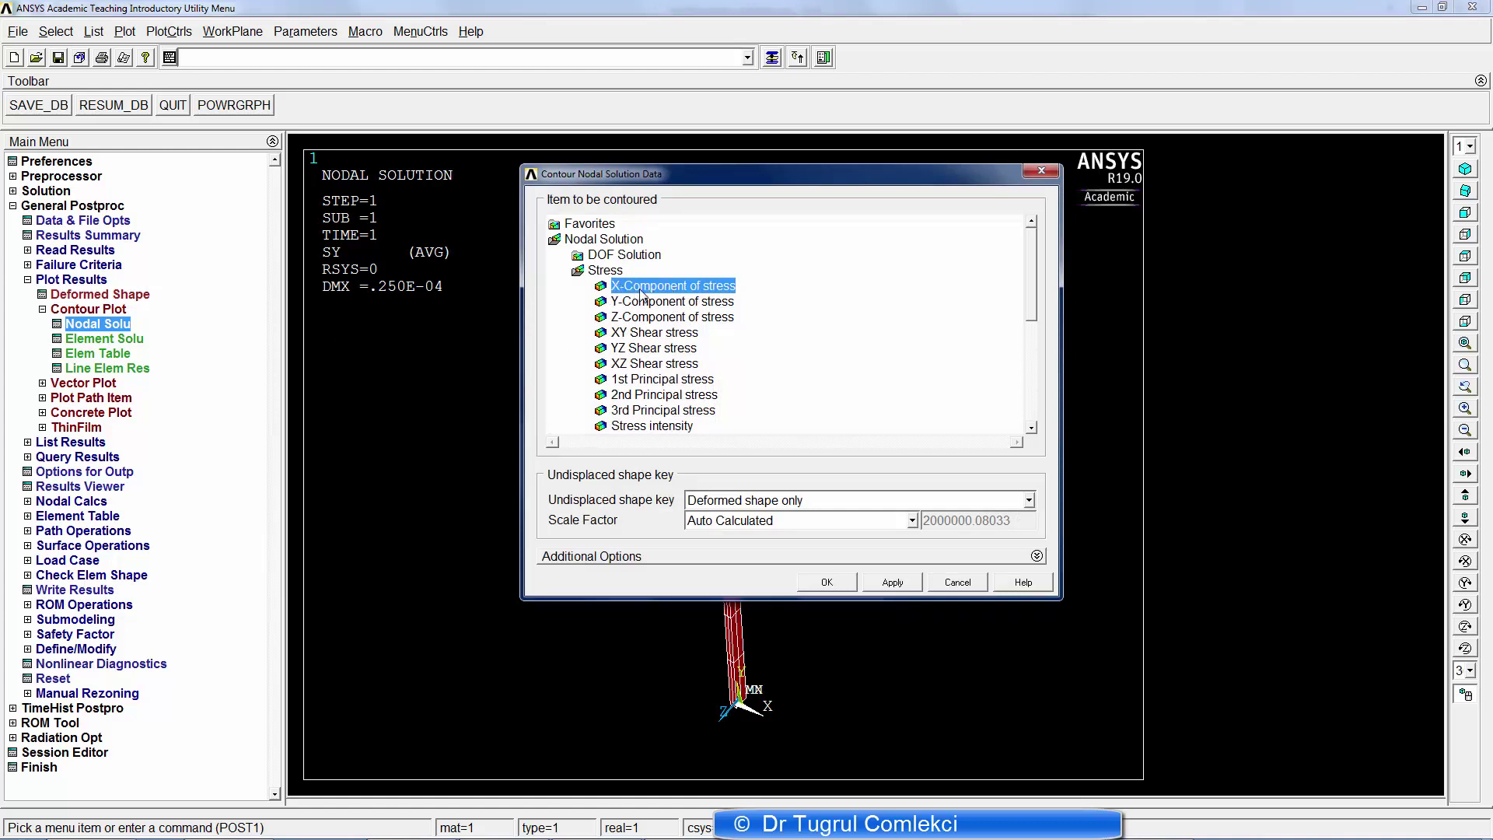
left_click(830, 583)
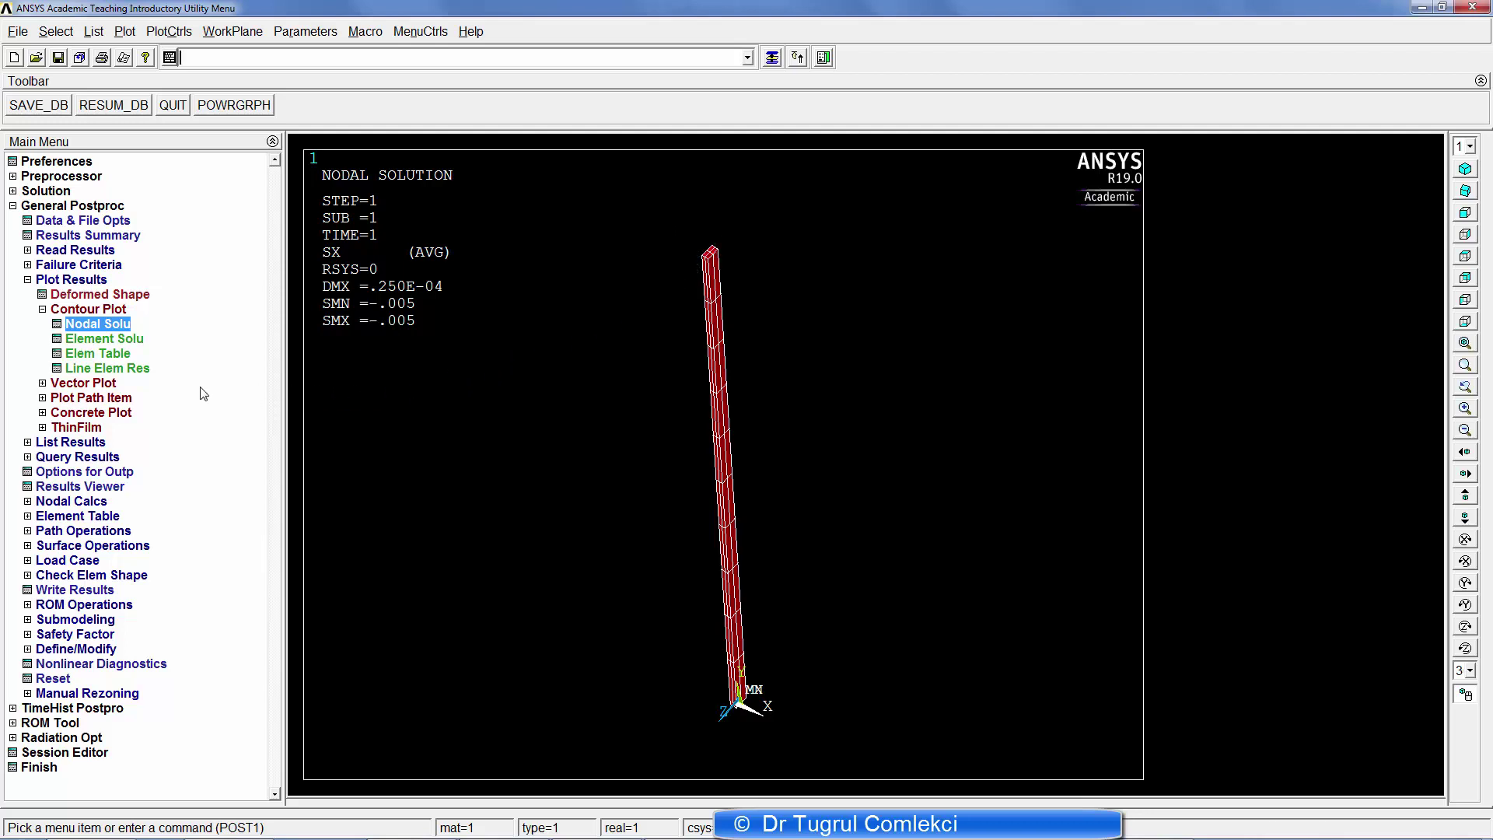
left_click(42, 308)
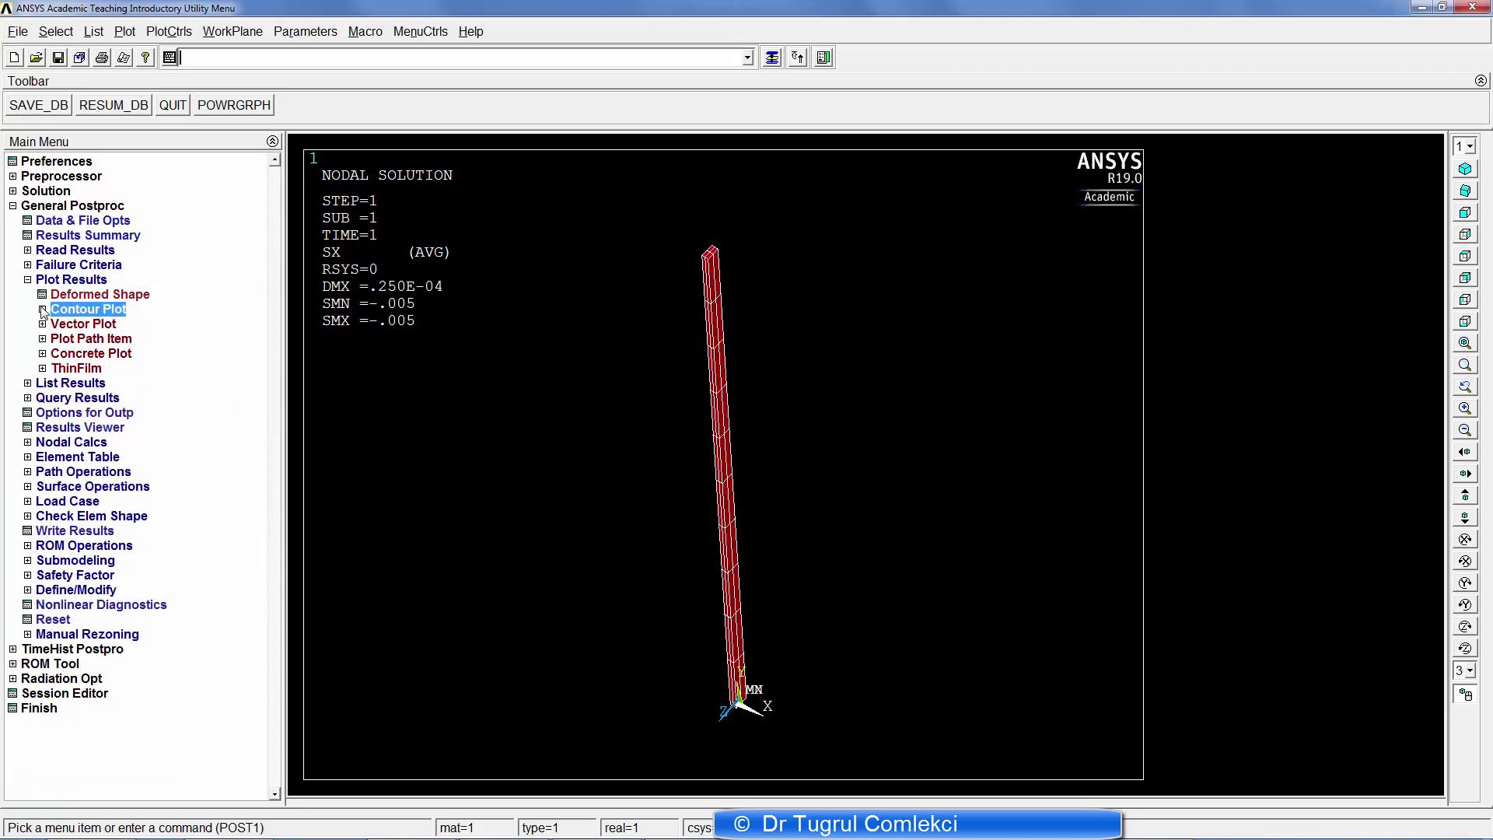
- Start a new analysis of type Eigen Buckling for the column
left_click(27, 279)
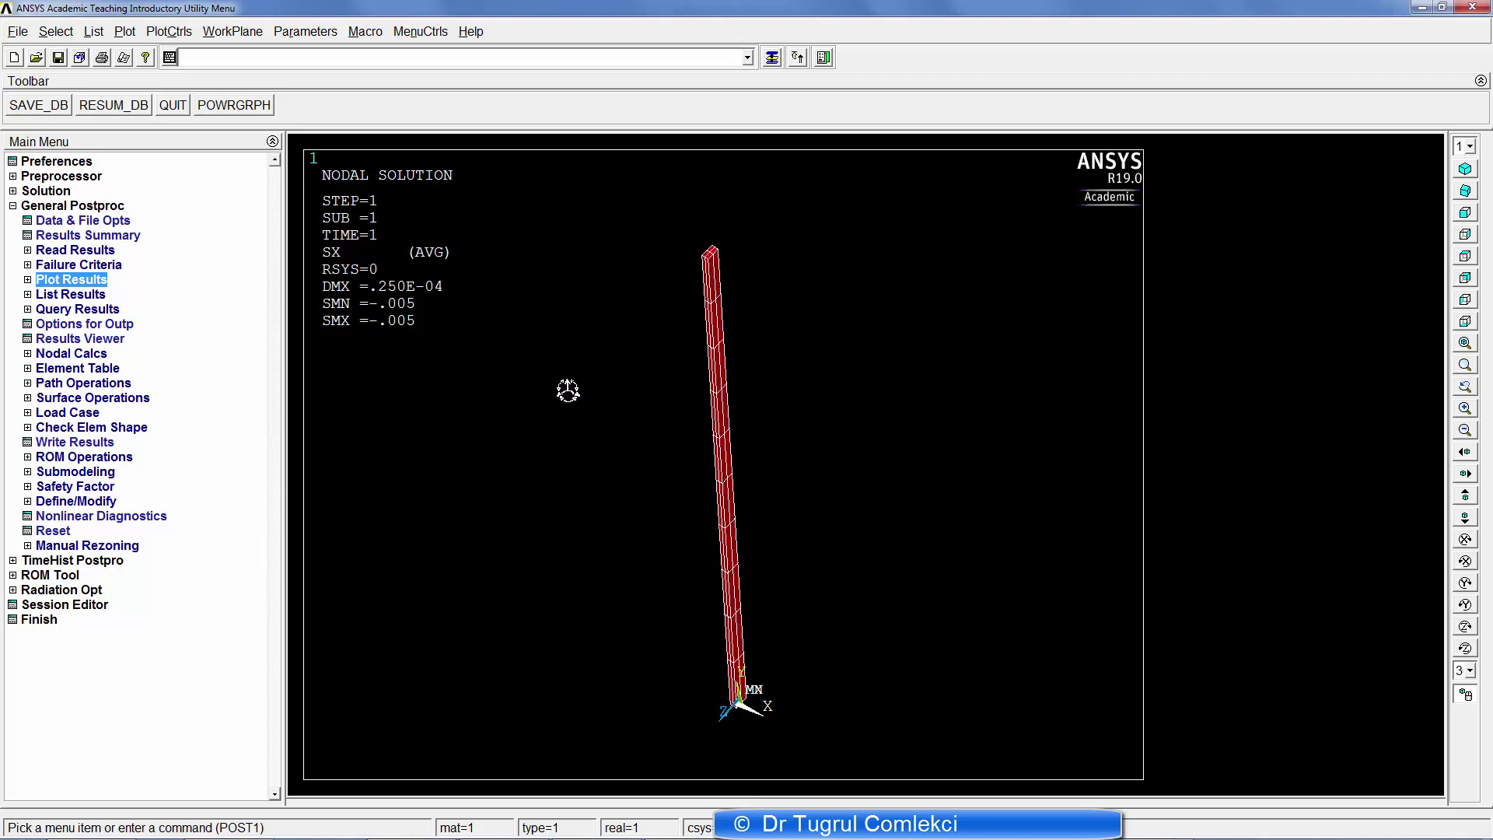
left_click(13, 192)
left_click(28, 206)
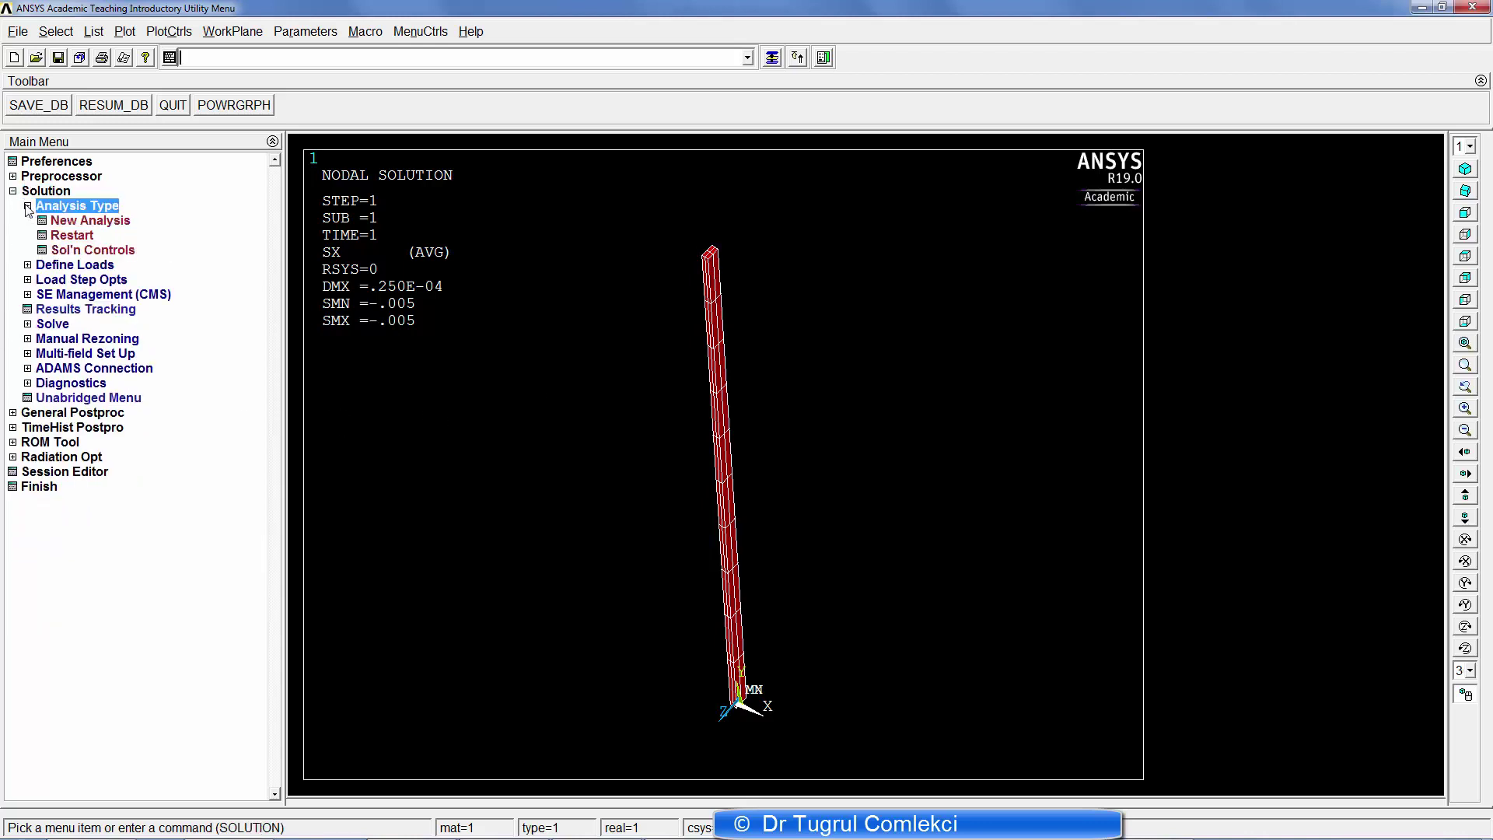
left_click(80, 223)
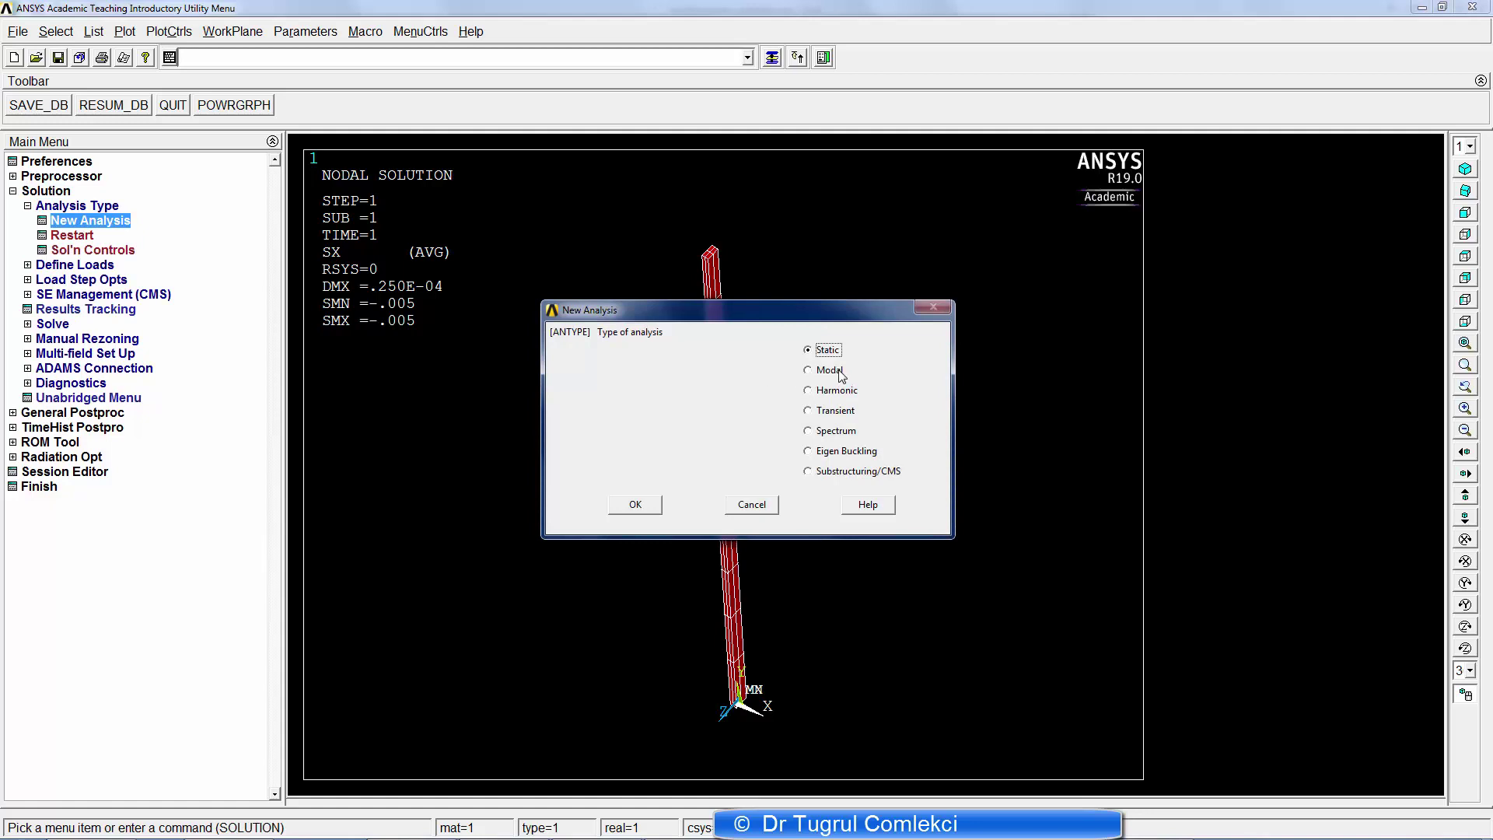
left_click(834, 453)
left_click(635, 505)
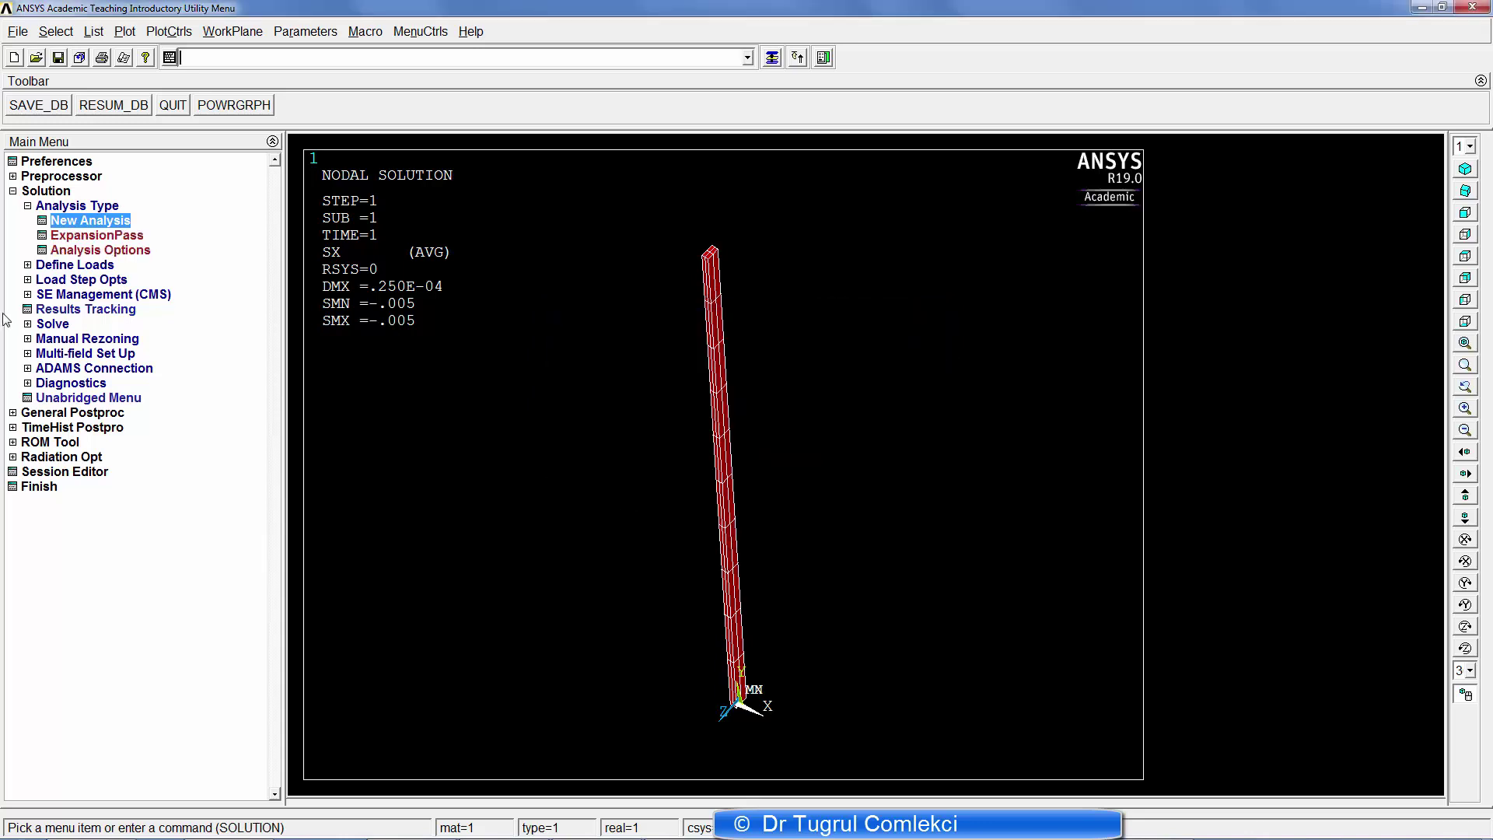
- Show the unabridged solution options and set the buckling analysis to extract 2 modes with the Block Lanczos method
left_click(75, 403)
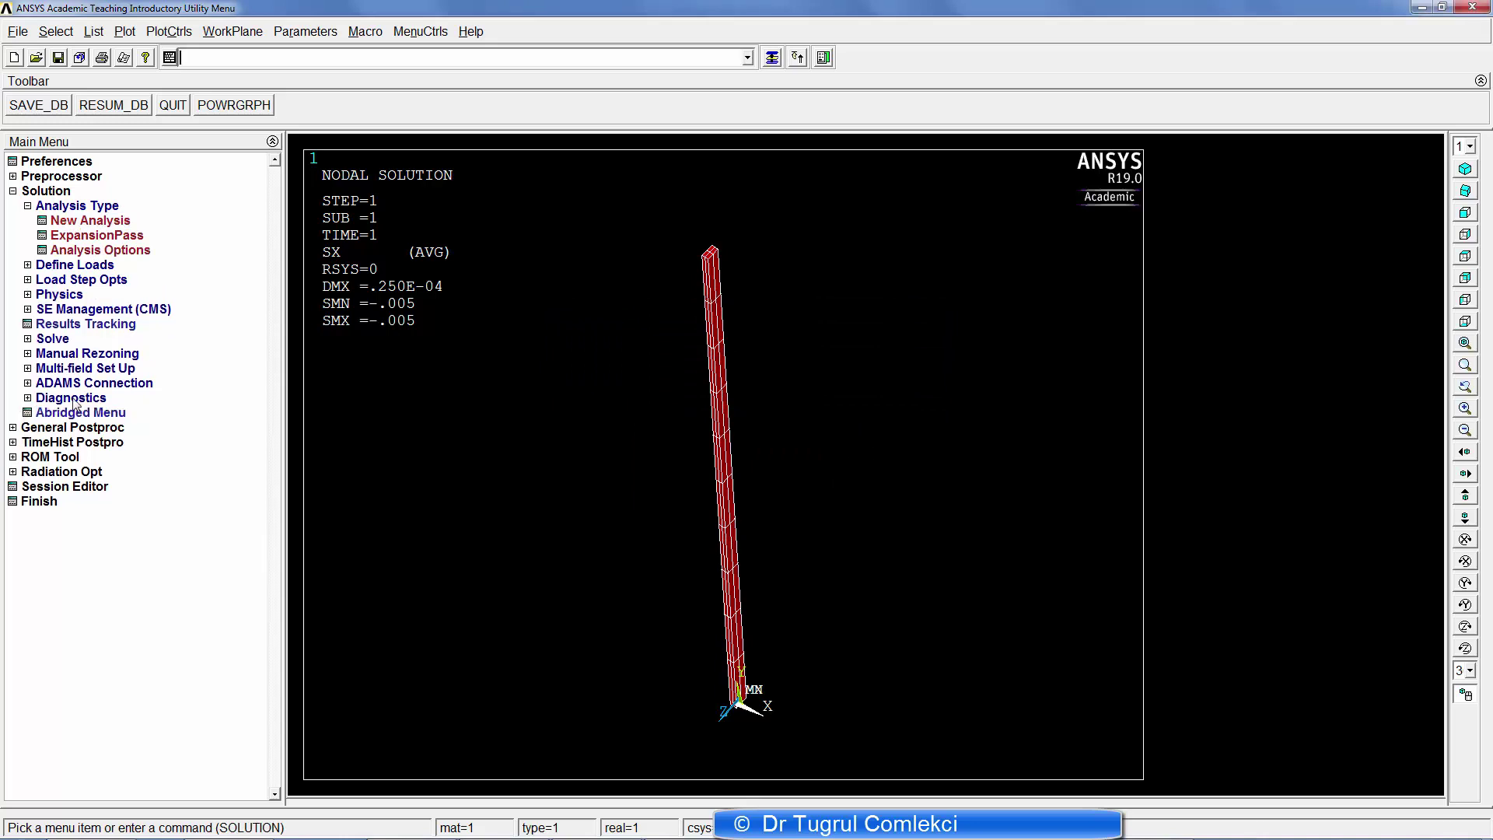
left_click(94, 249)
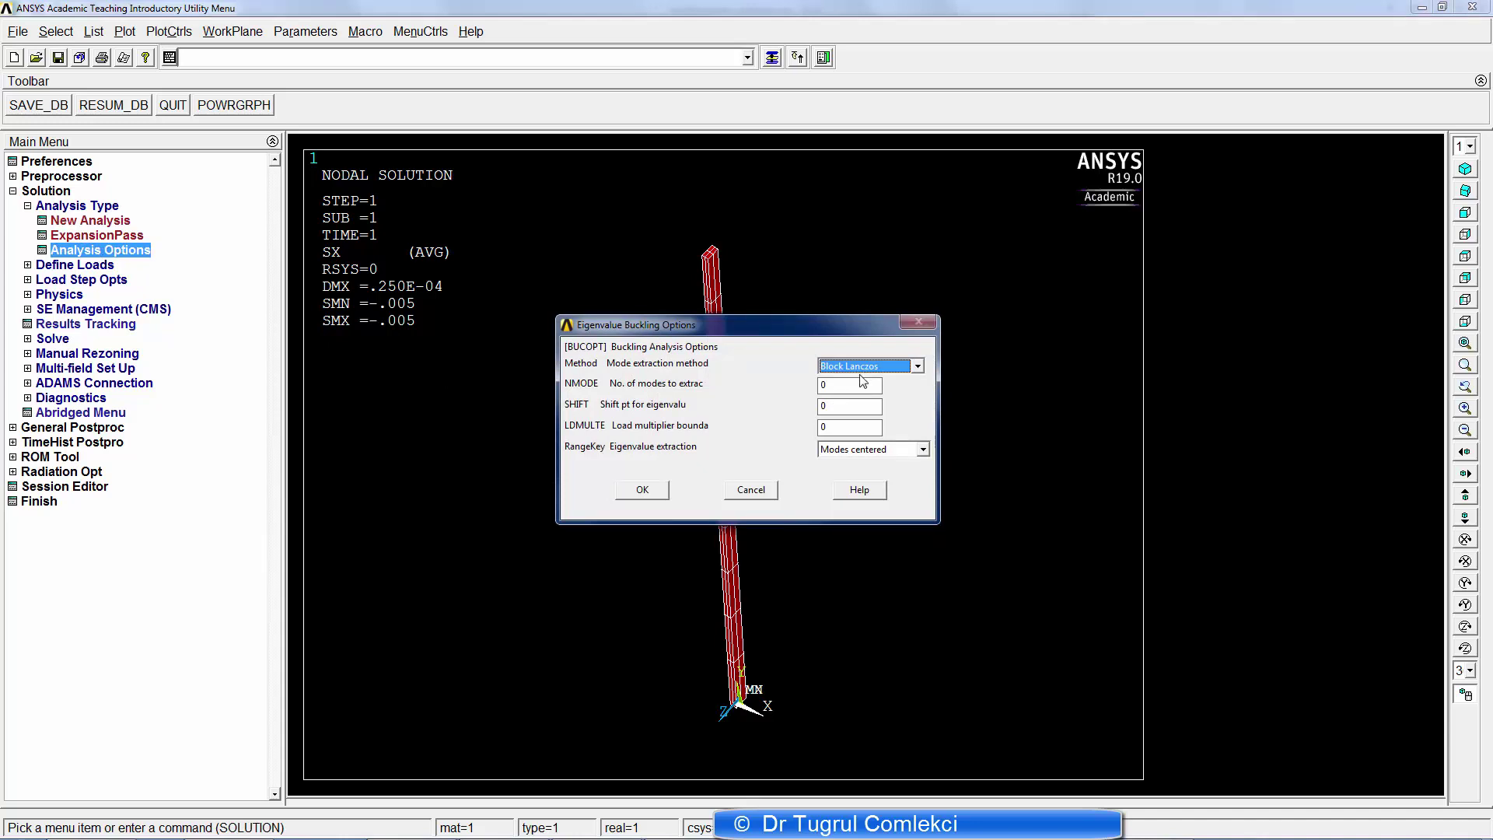
left_click(837, 385)
left_click(643, 490)
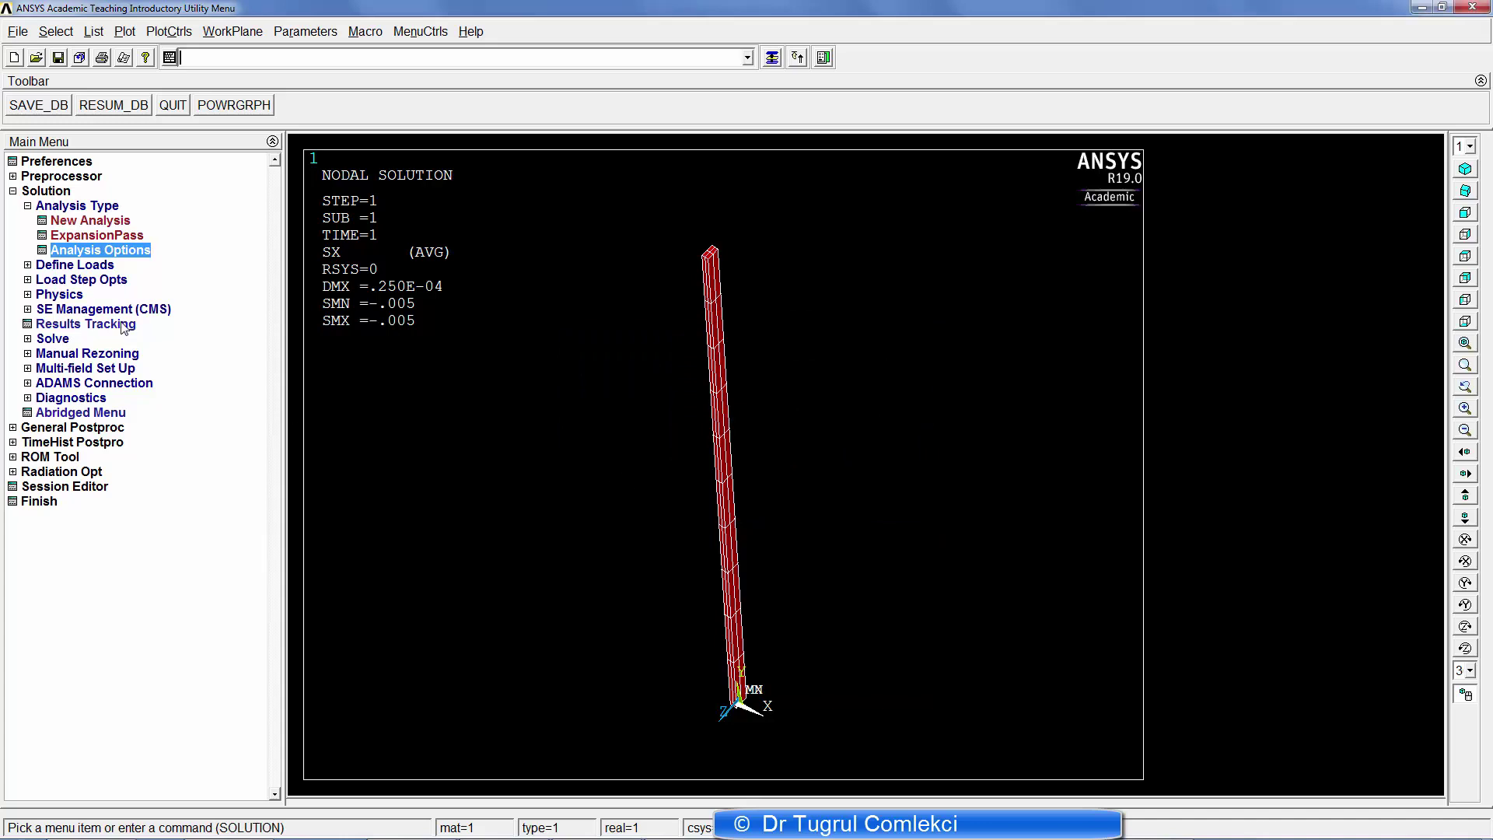
- Review the eigenvalue buckling options, checking the extraction method and number of modes, and close them without changes
left_click(50, 266)
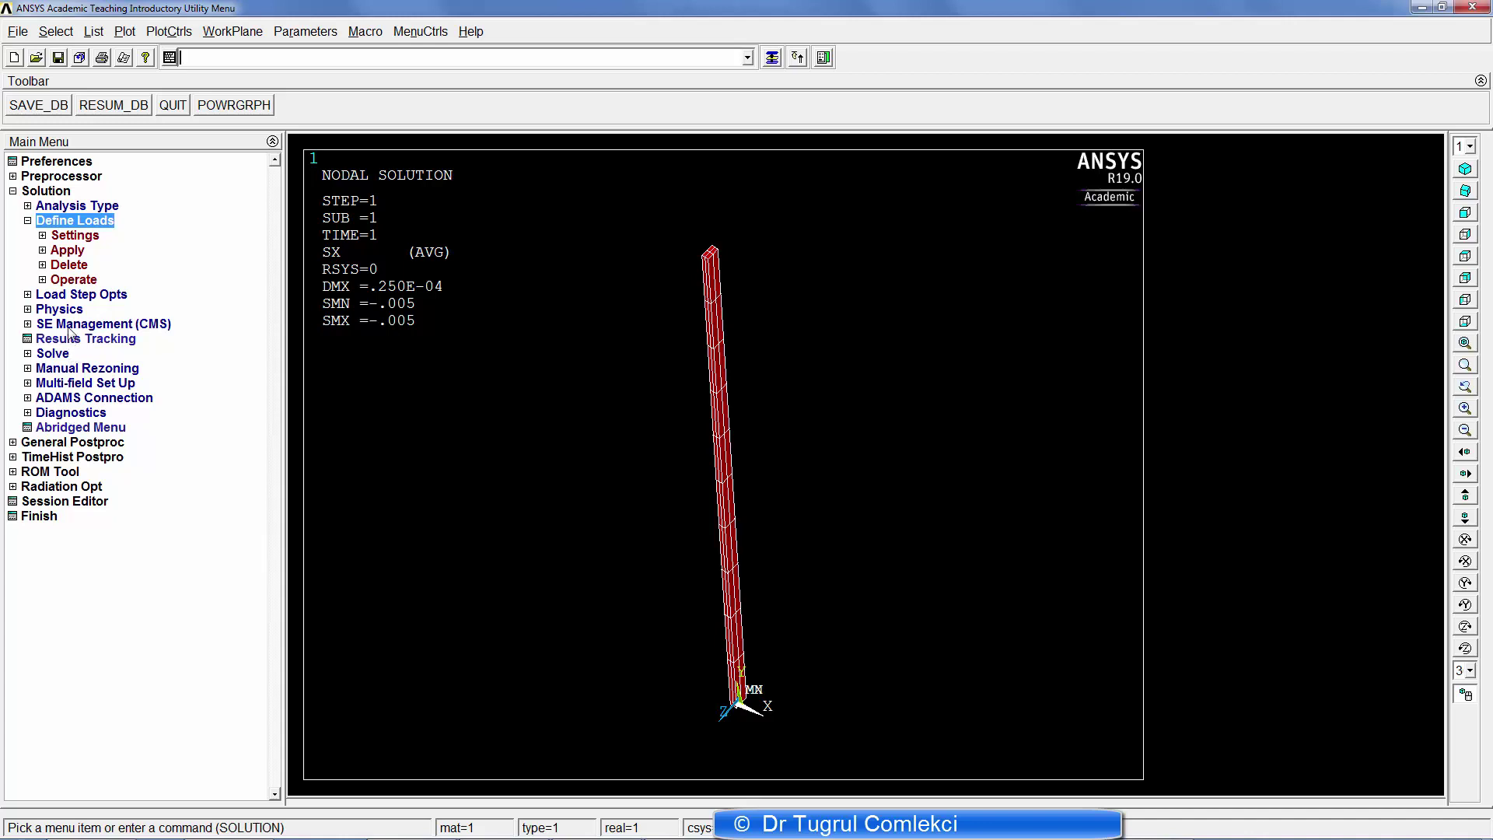
left_click(64, 209)
left_click(92, 250)
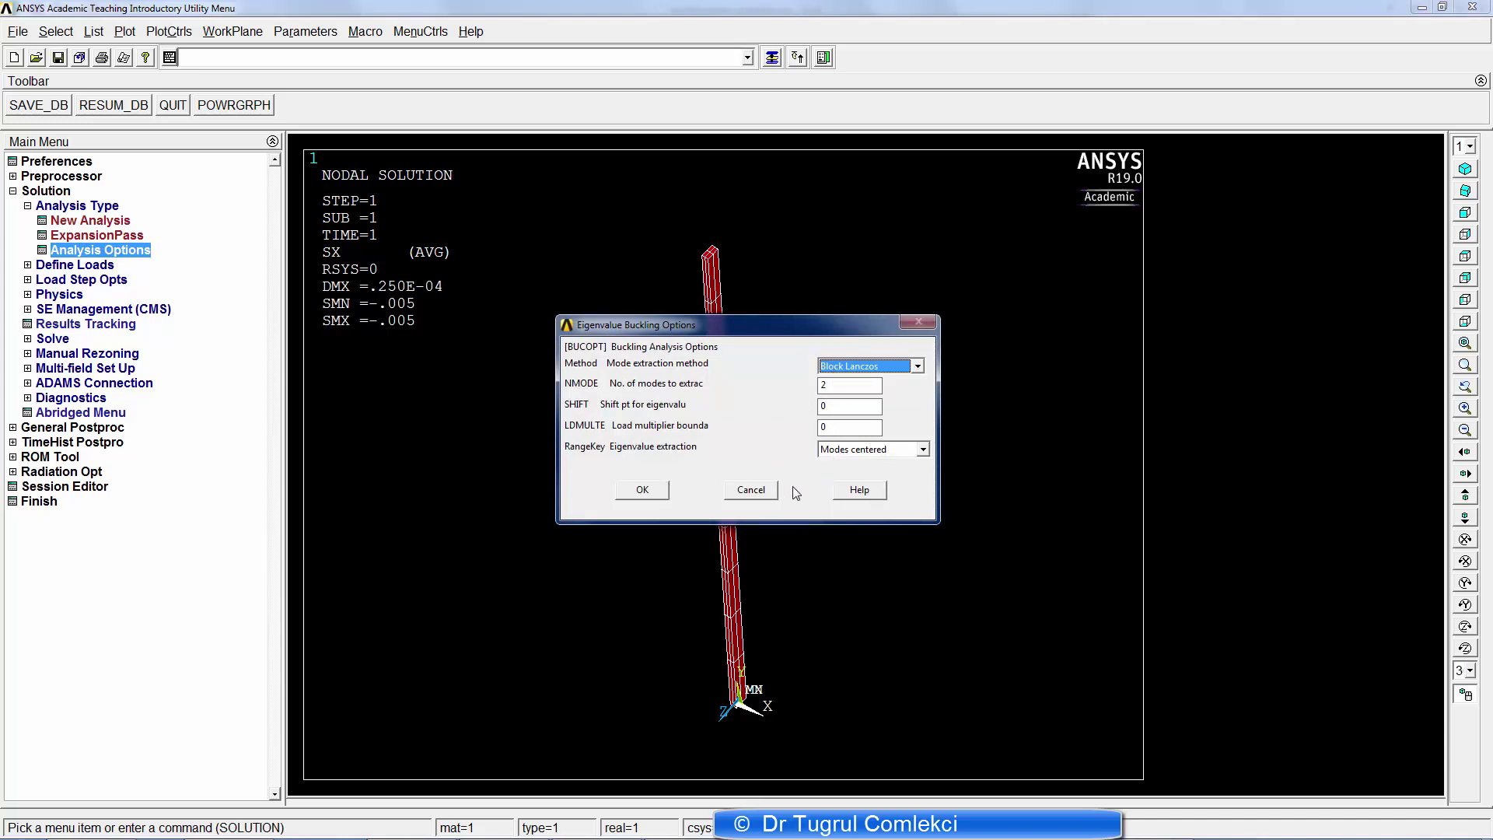
left_click(751, 489)
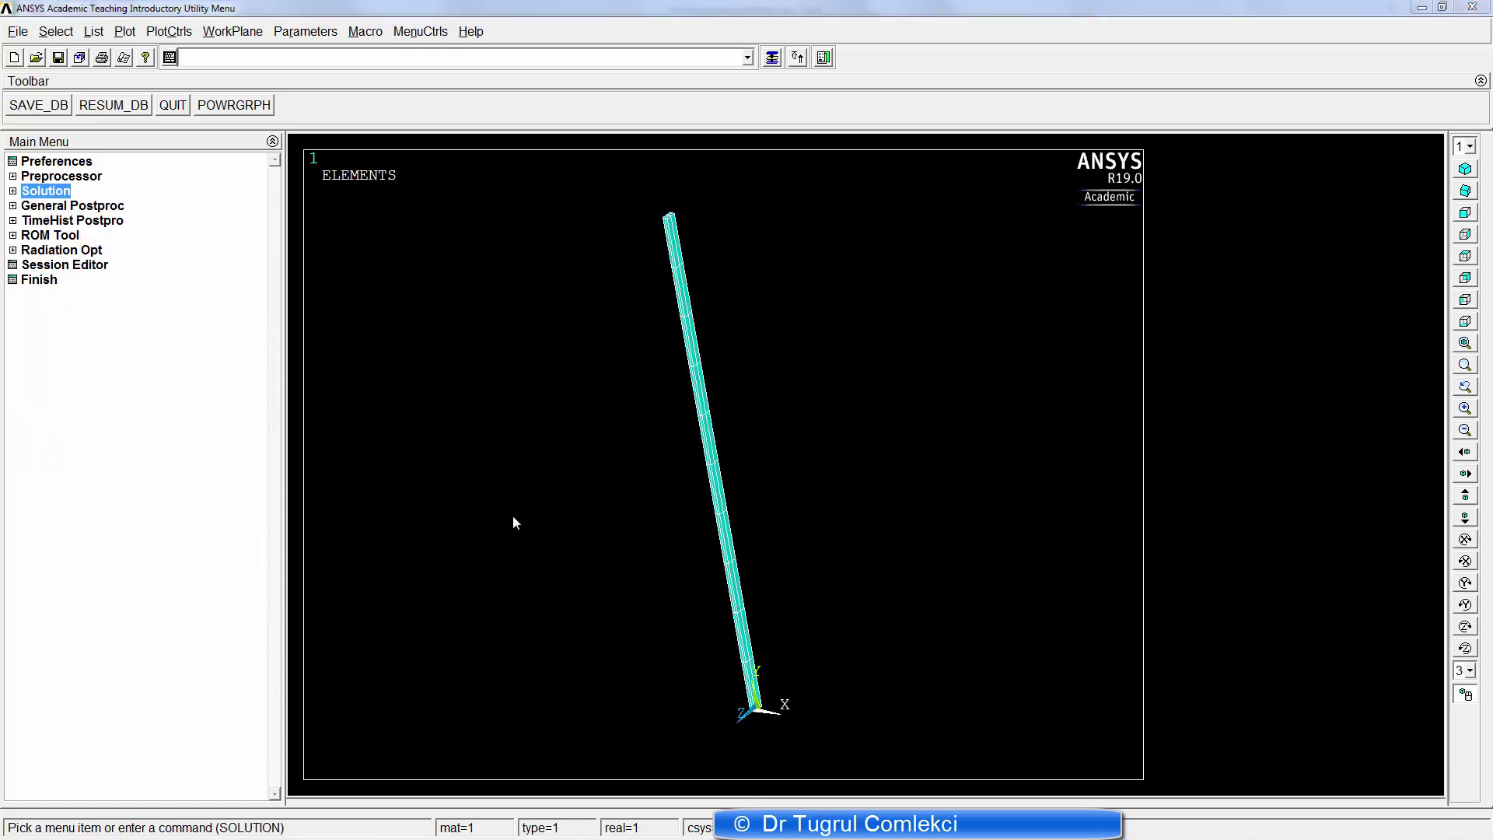
- Switch the analysis type back to Static
left_click(43, 194)
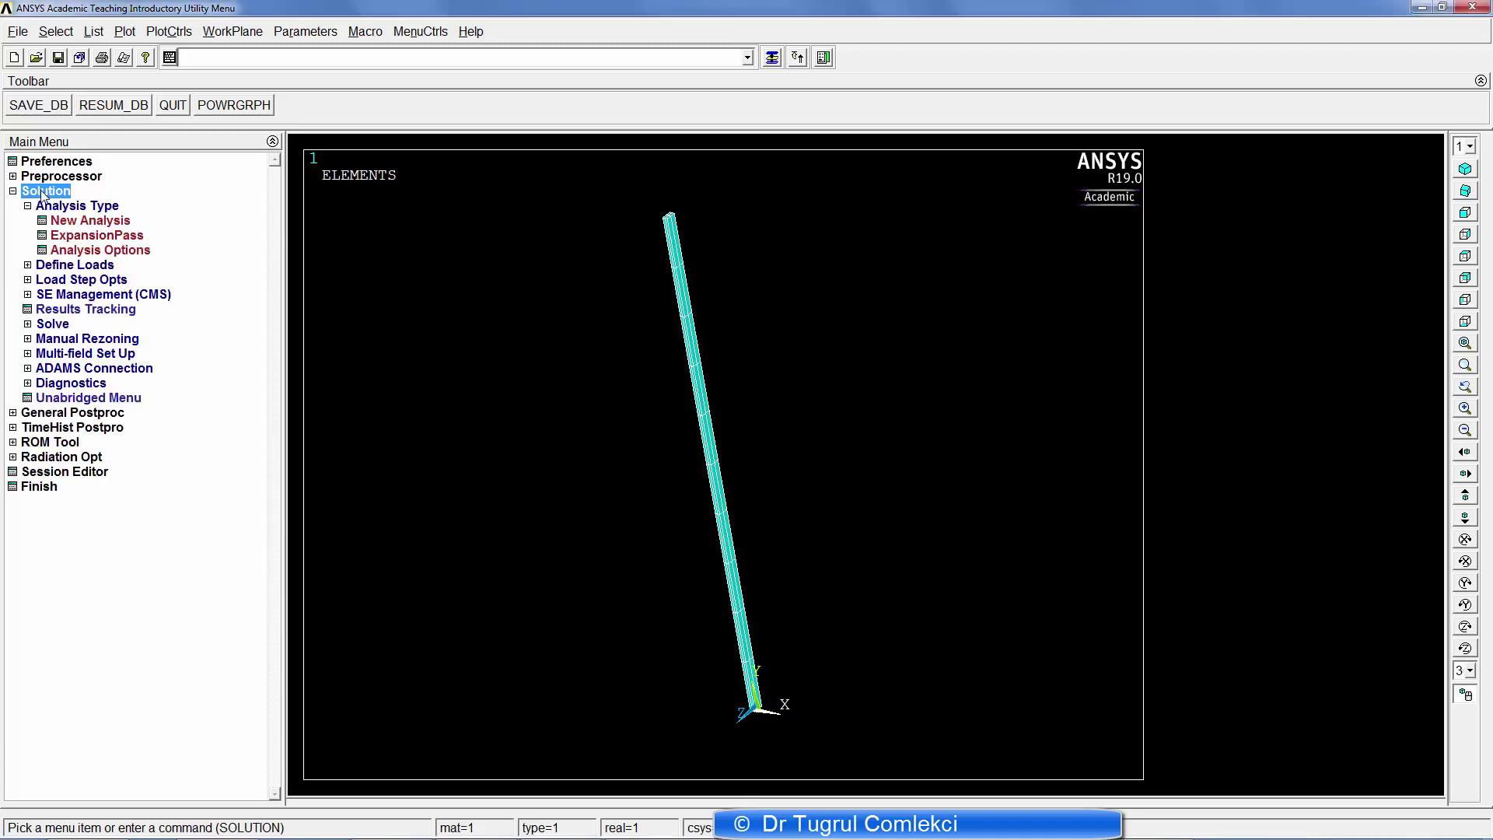
left_click(80, 222)
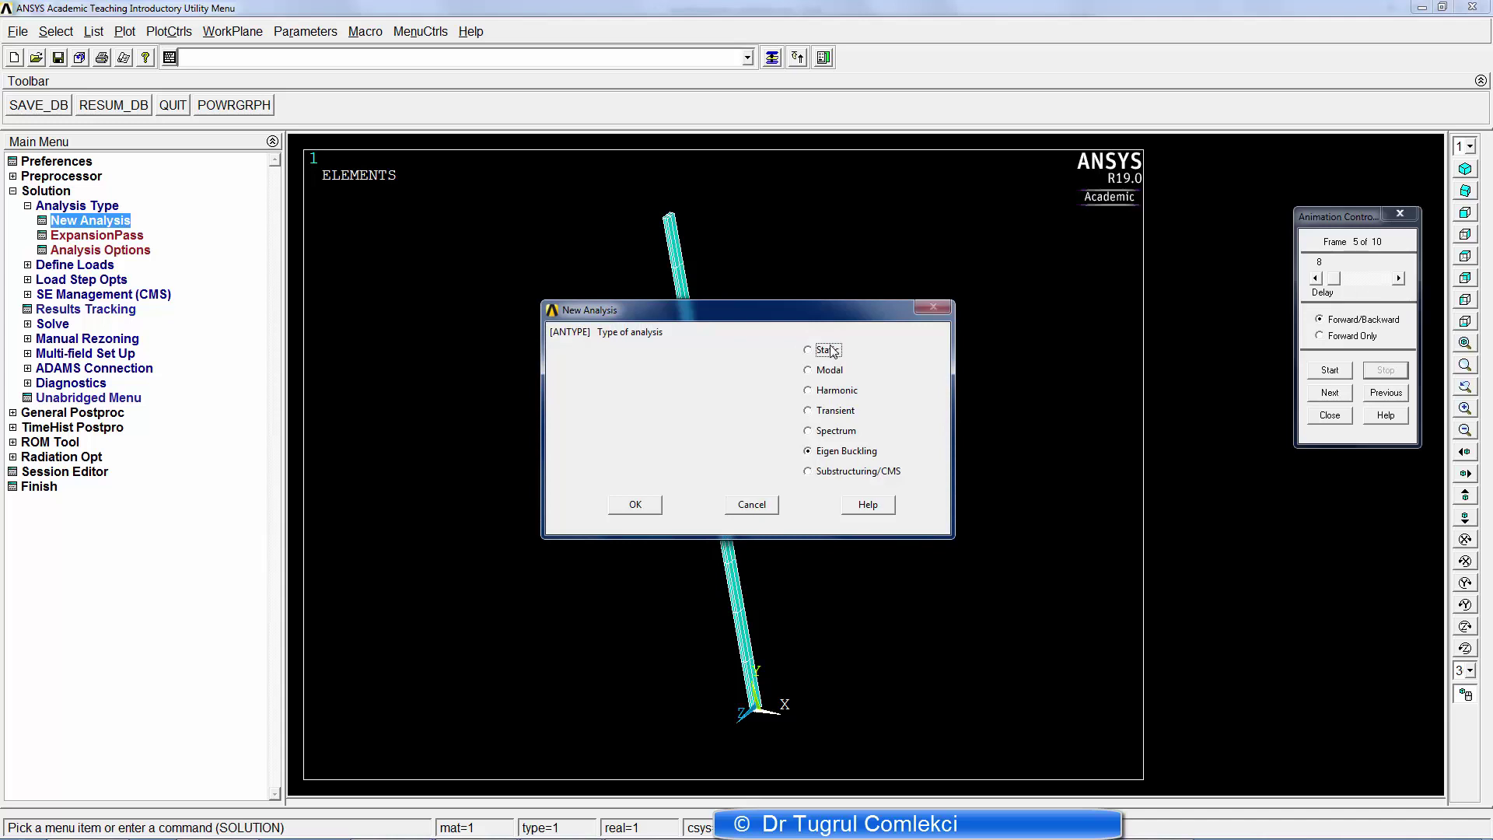
left_click(635, 505)
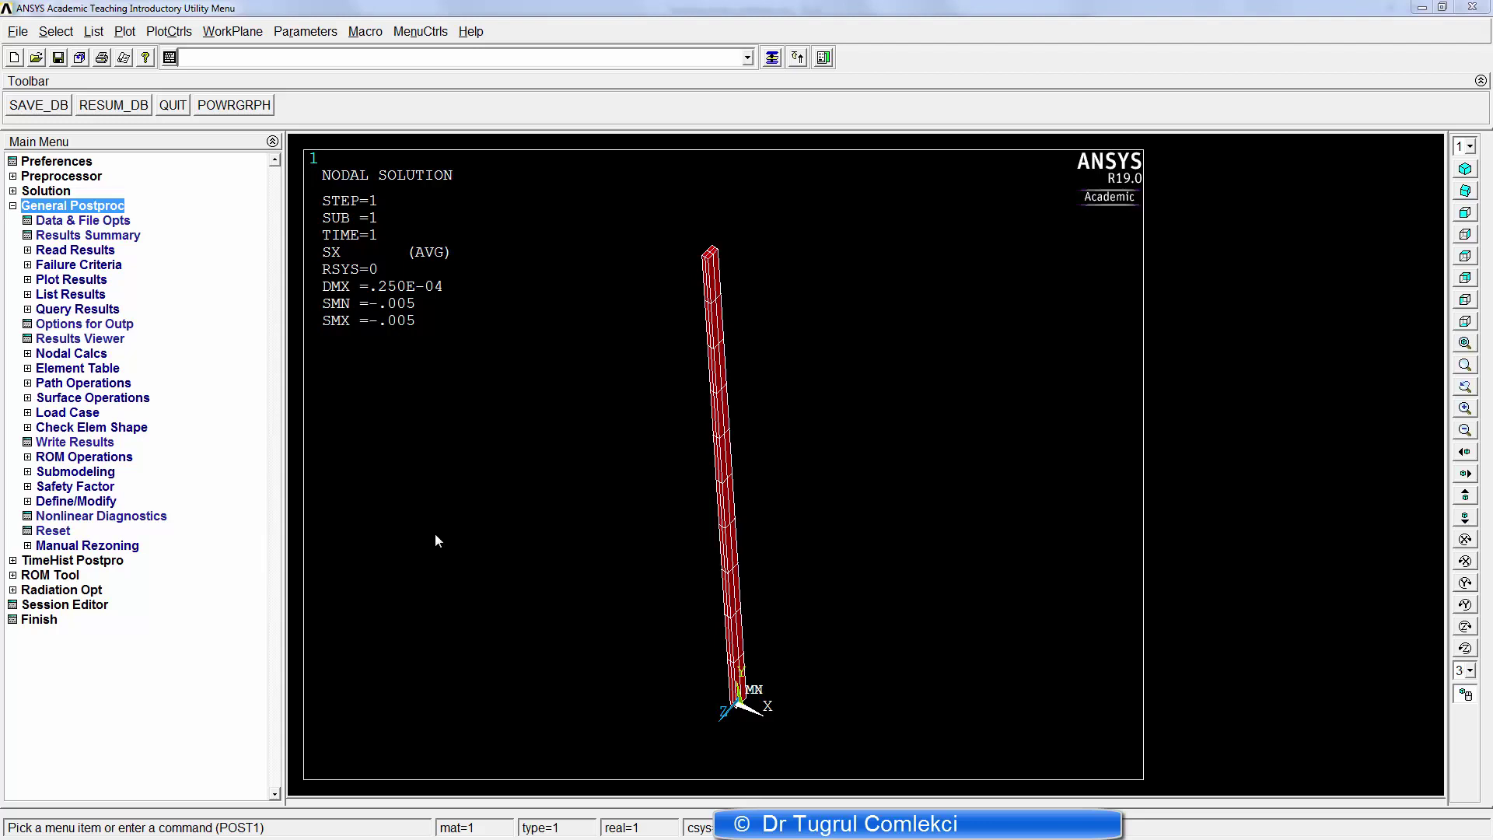
- Include prestress effects (PSTRES) in the static analysis options, keeping large deformation effects off
left_click(51, 192)
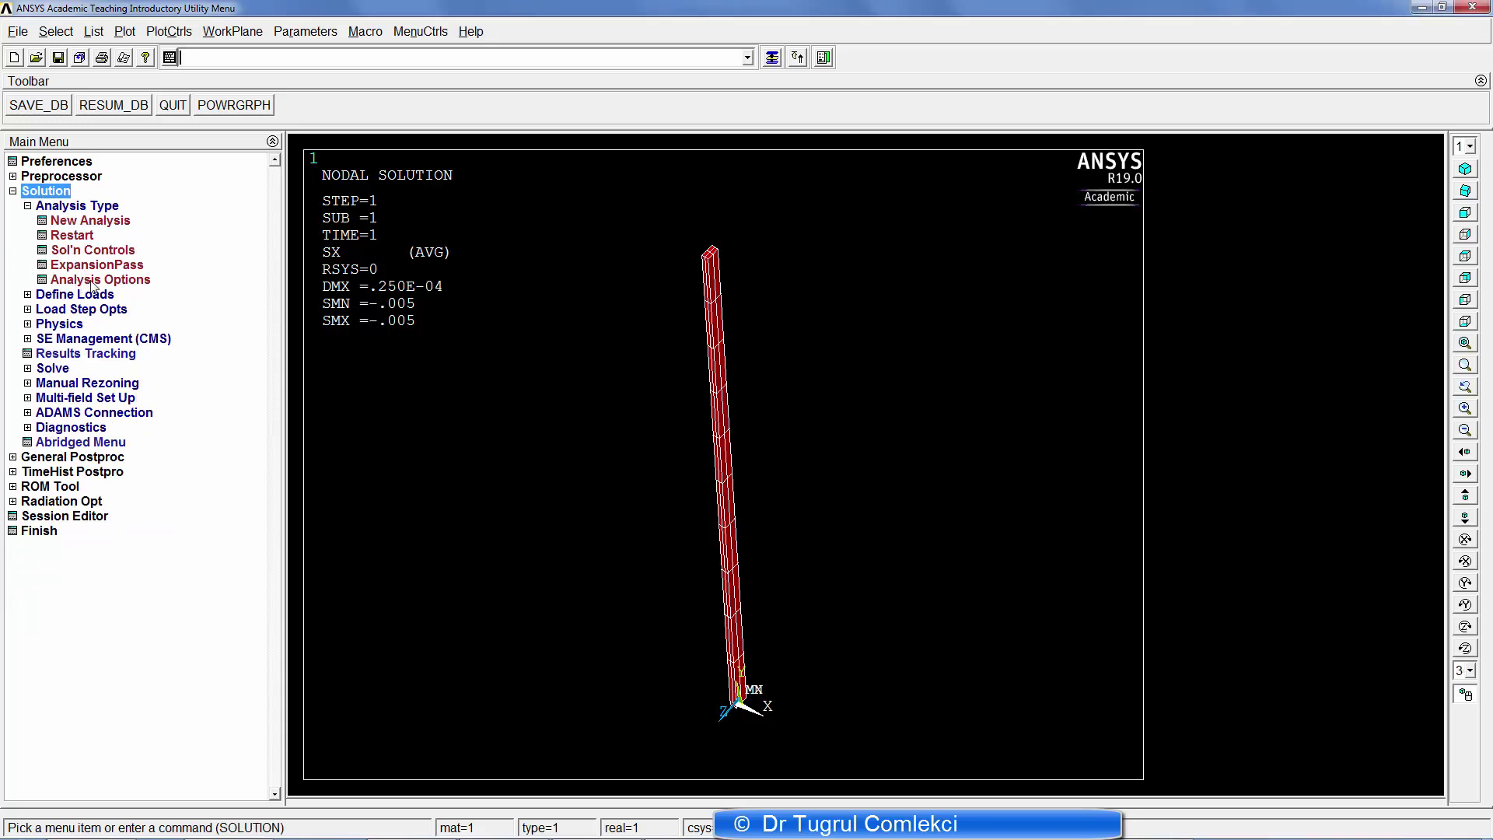
left_click(78, 442)
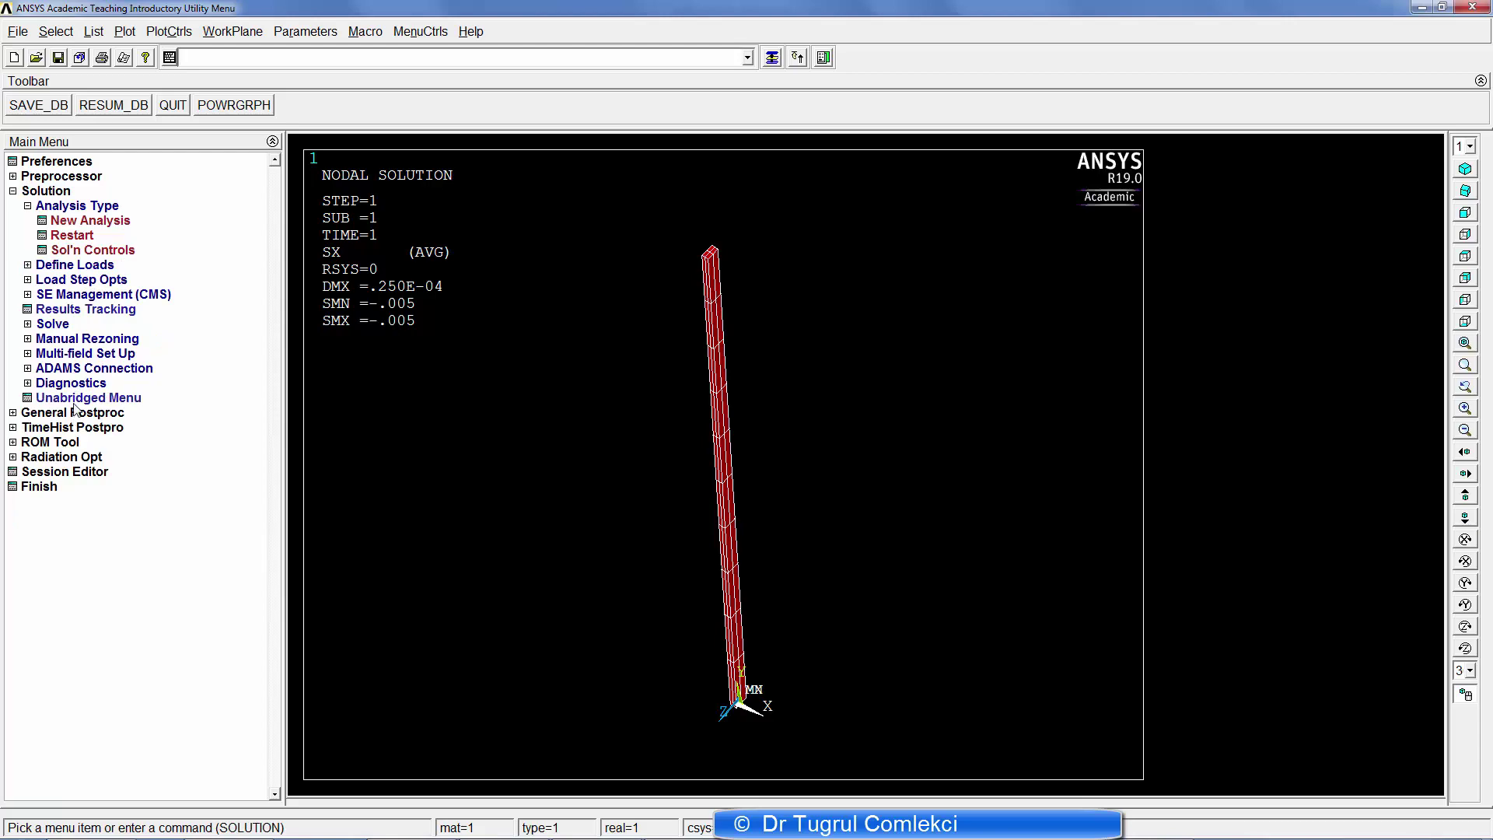
left_click(74, 398)
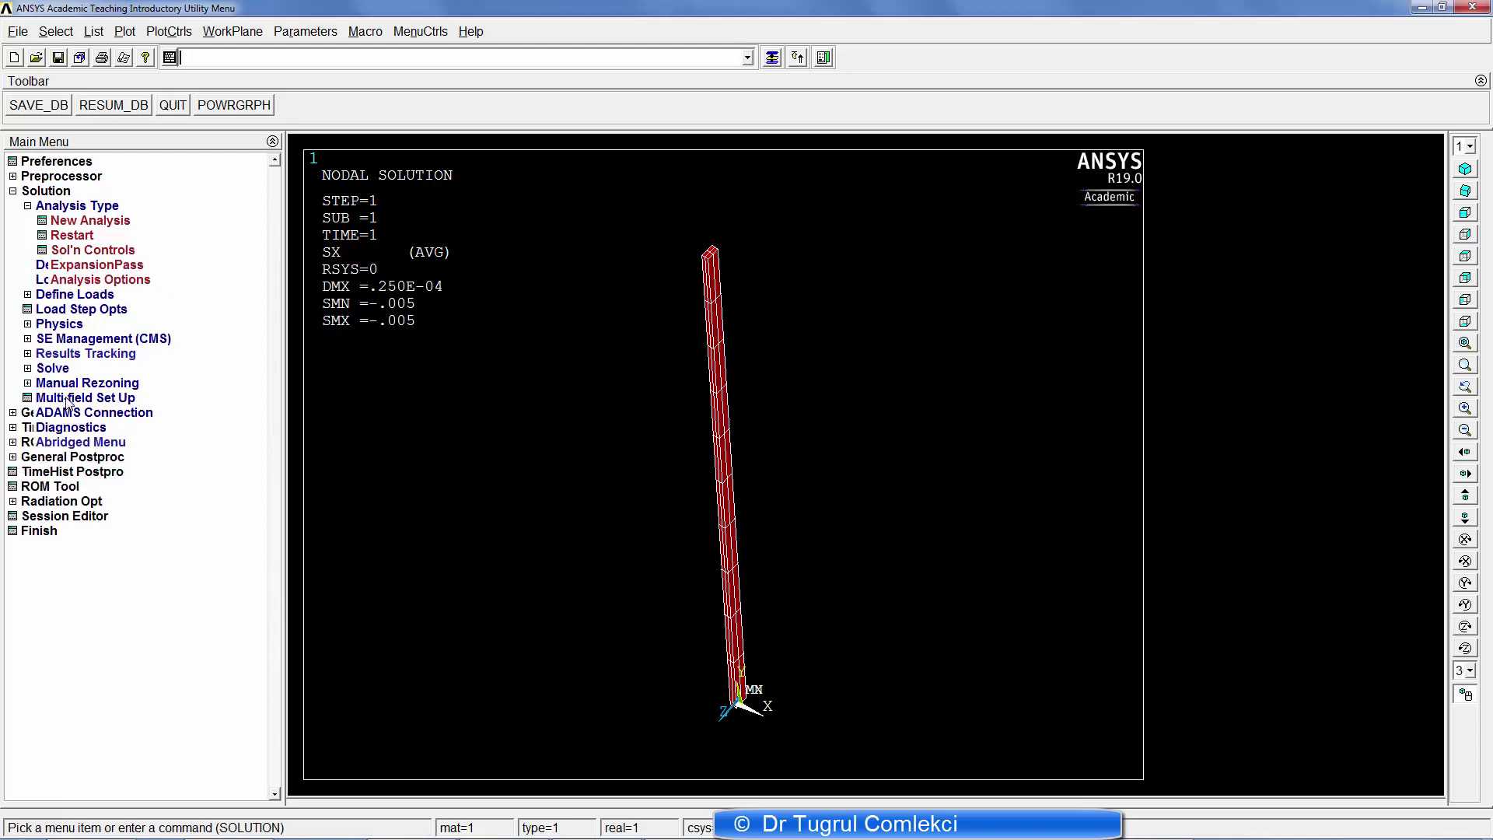
left_click(87, 282)
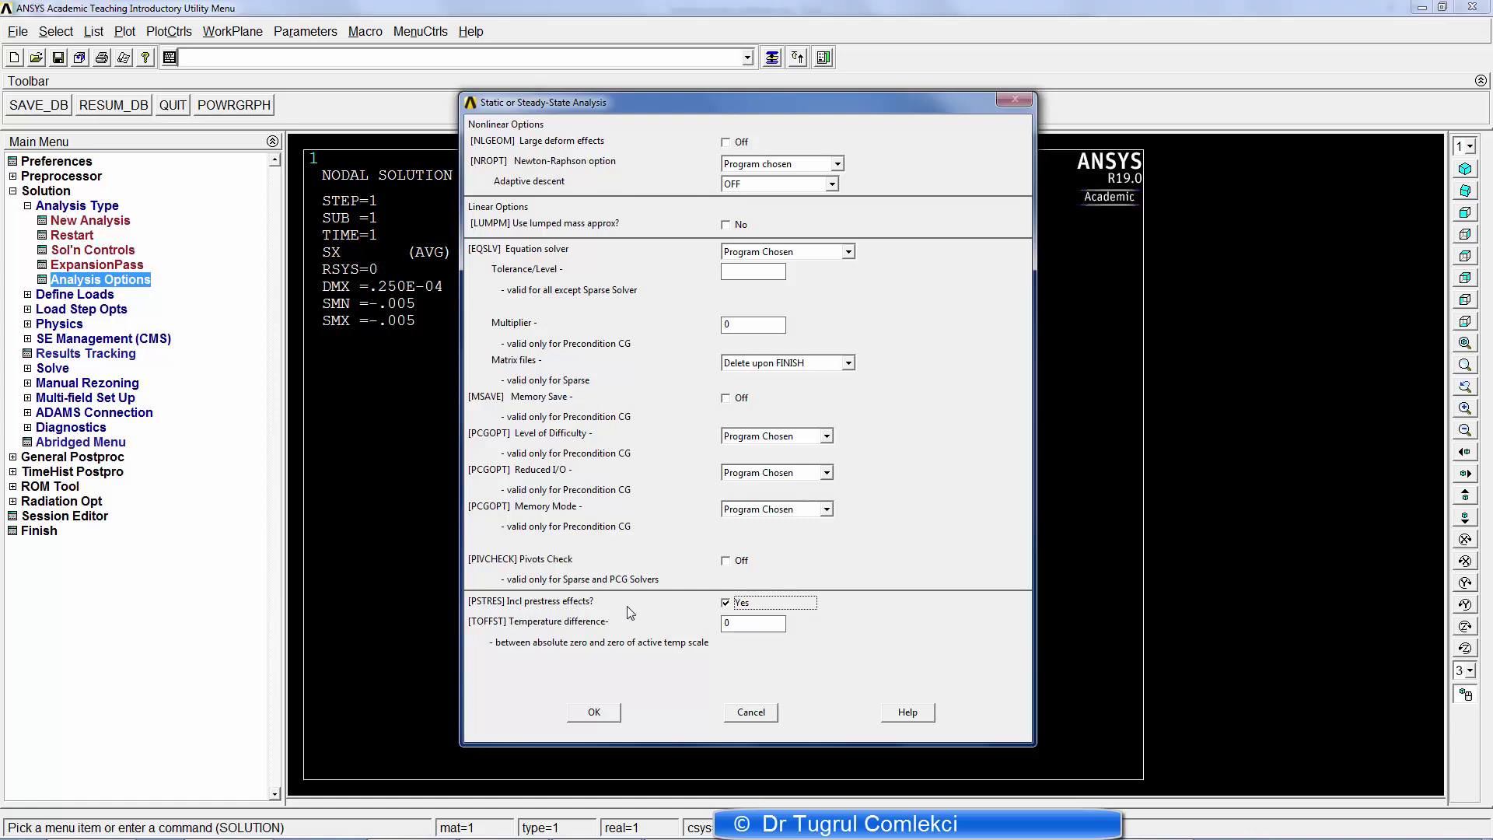
left_click(605, 714)
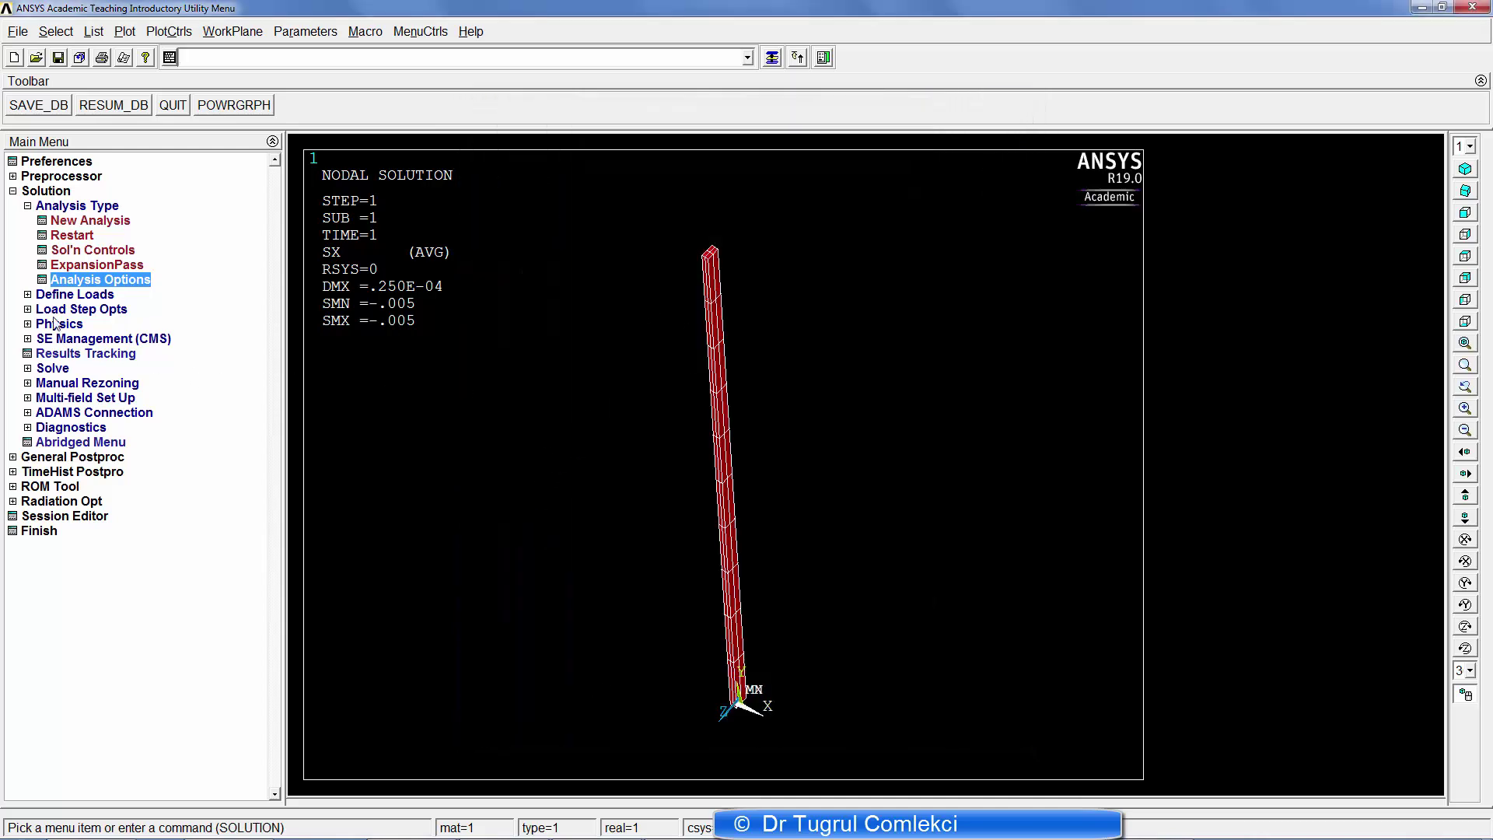
- Solve the current load step of the prestressed static analysis and dismiss the completion note and status listing
left_click(28, 369)
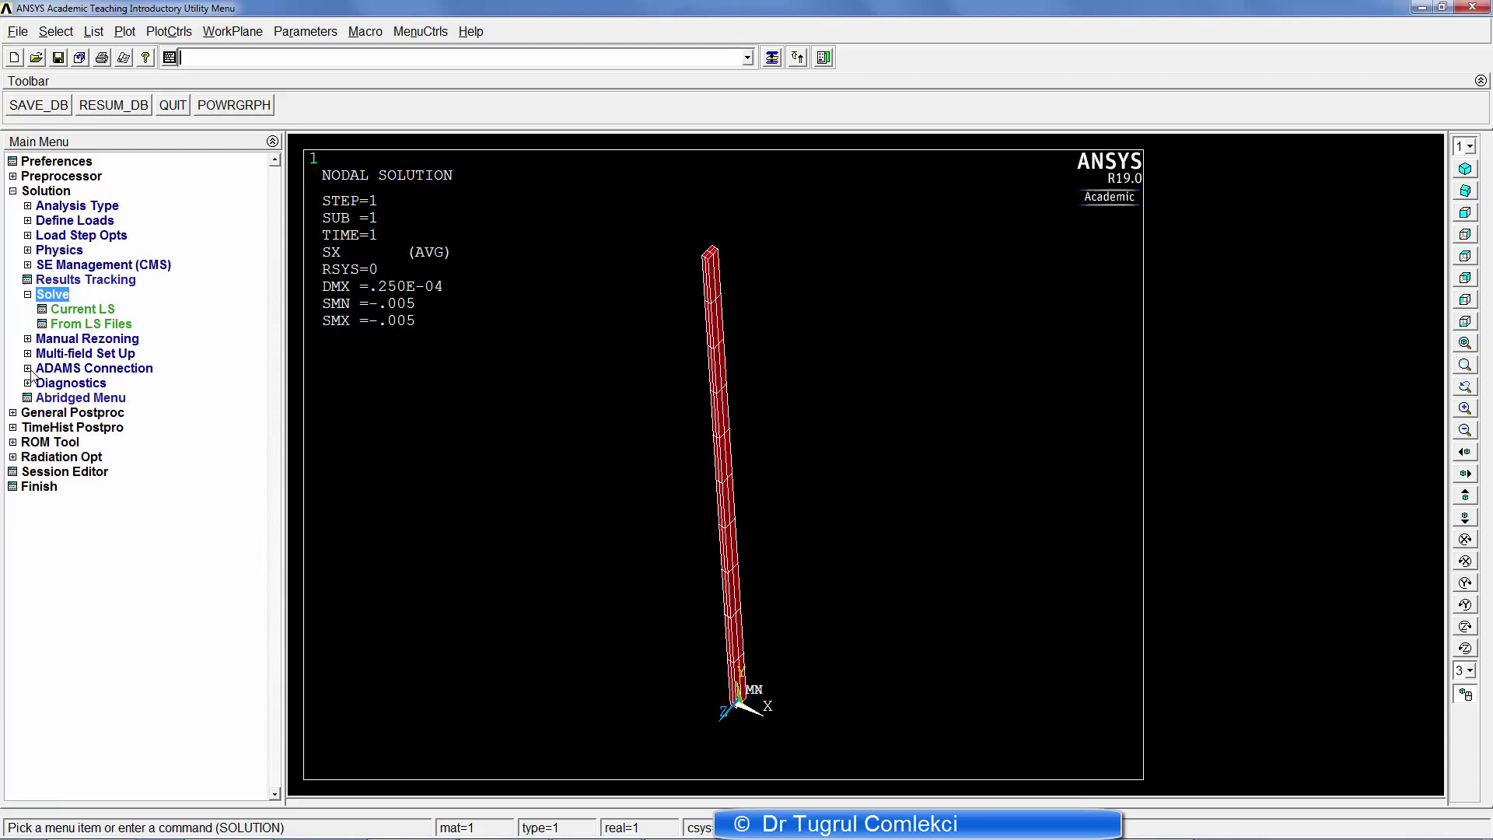
left_click(83, 309)
left_click(735, 499)
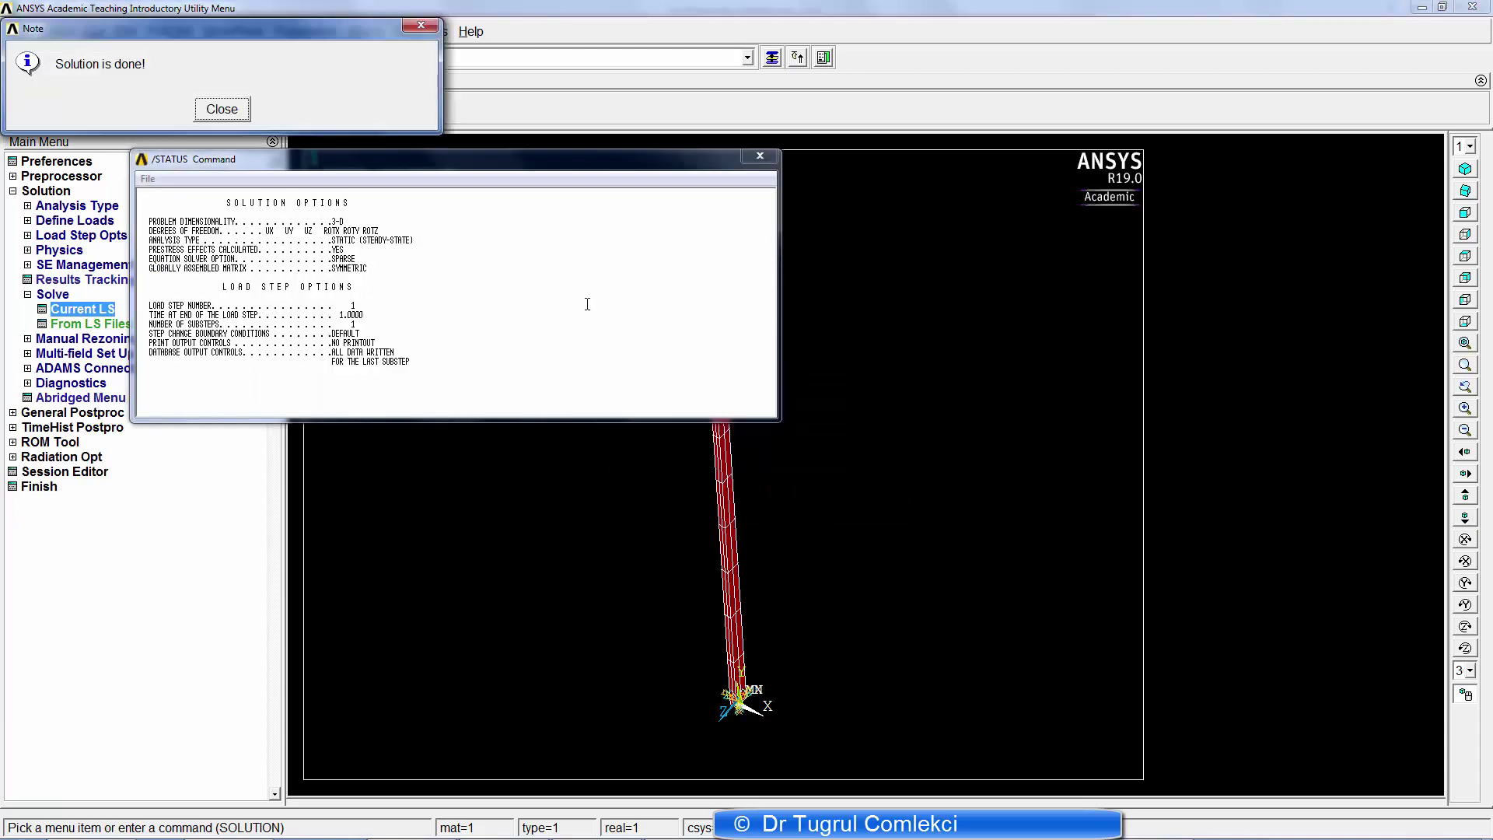
left_click(222, 110)
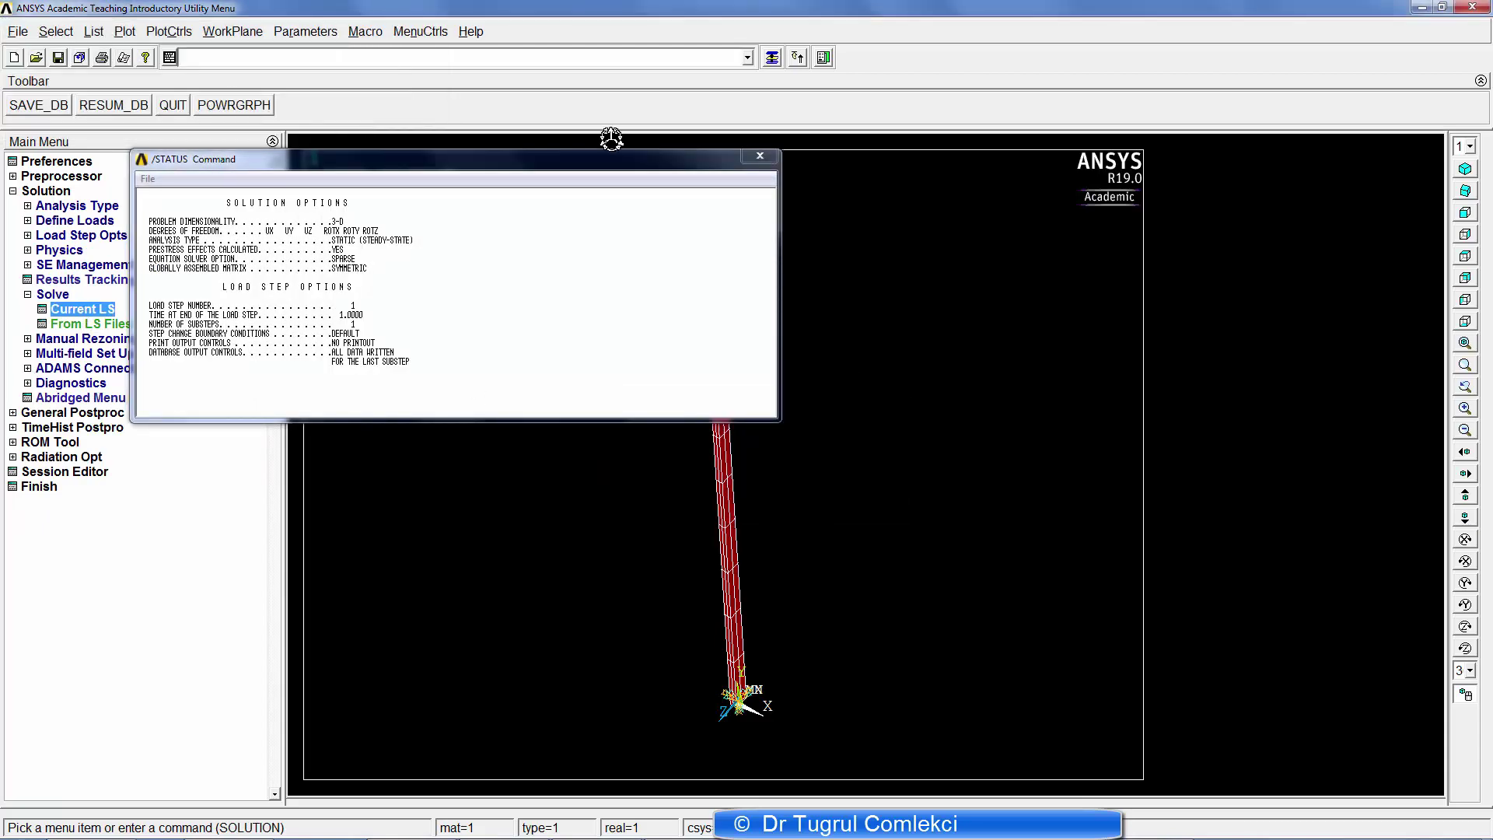
left_click(758, 157)
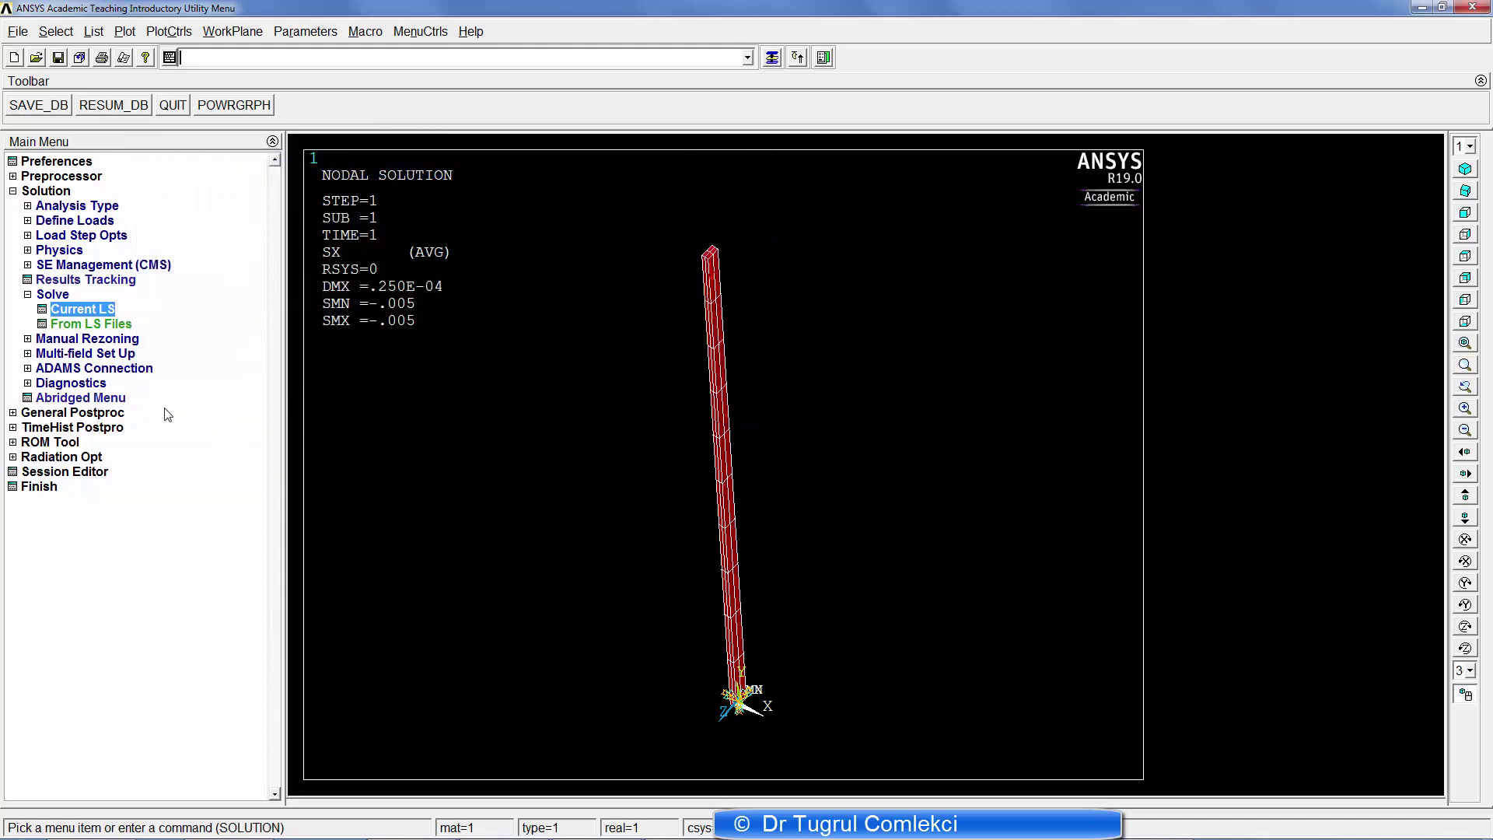
- Change the analysis type to Eigen Buckling and accept re-entering the solution processor
left_click(849, 451)
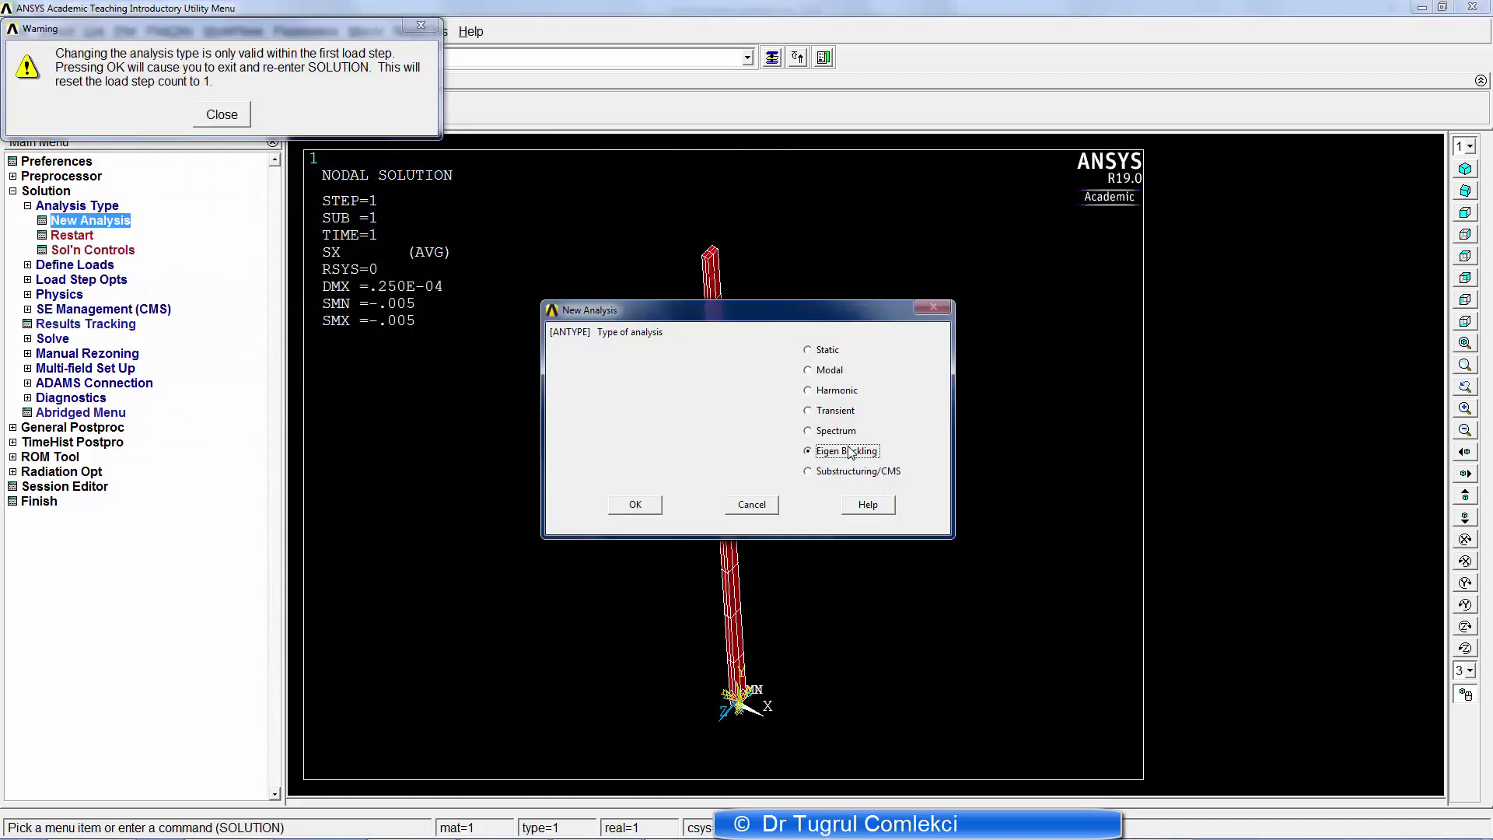
left_click(643, 506)
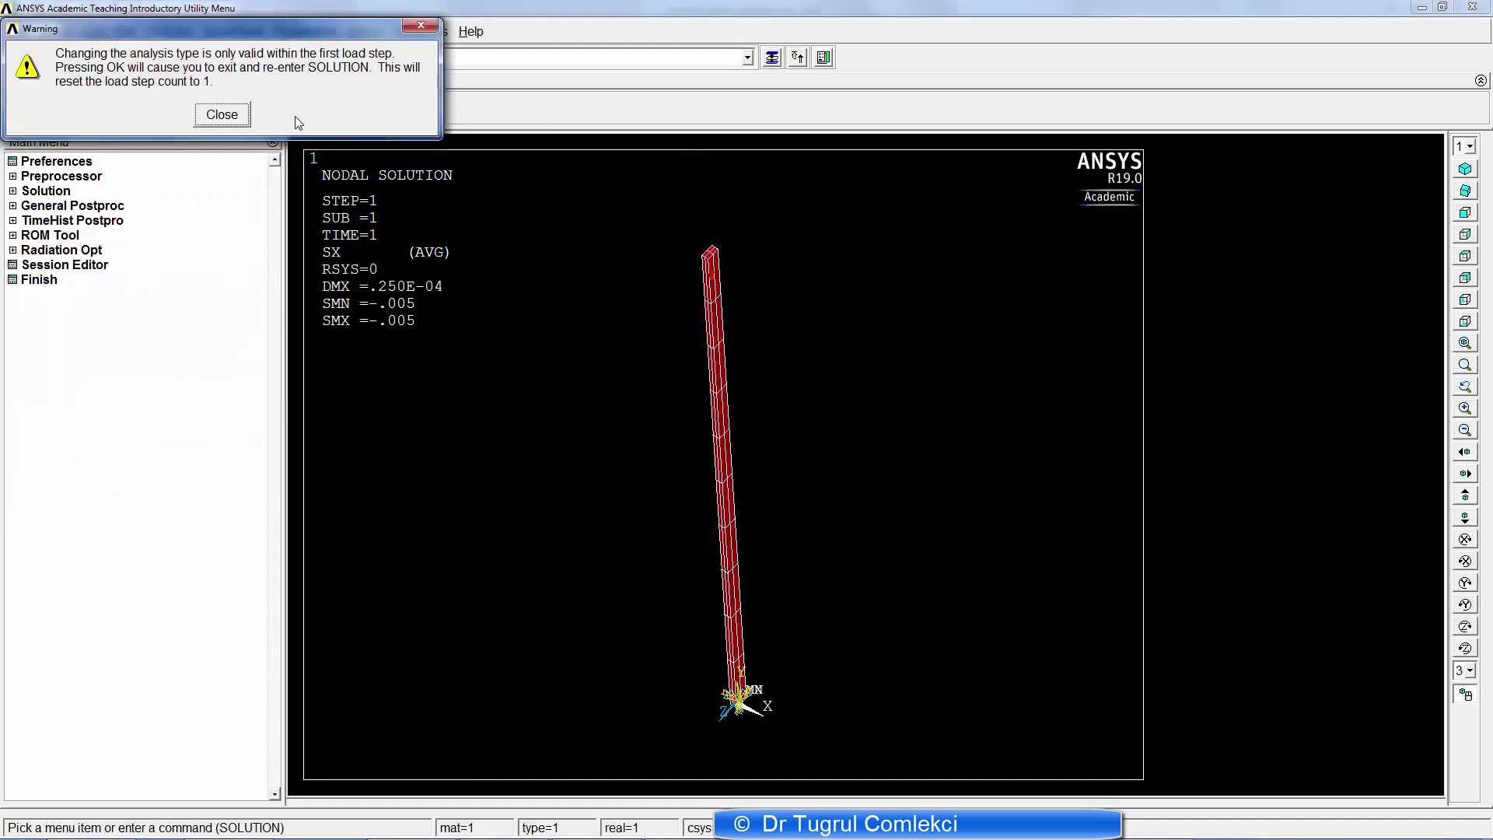
left_click(222, 115)
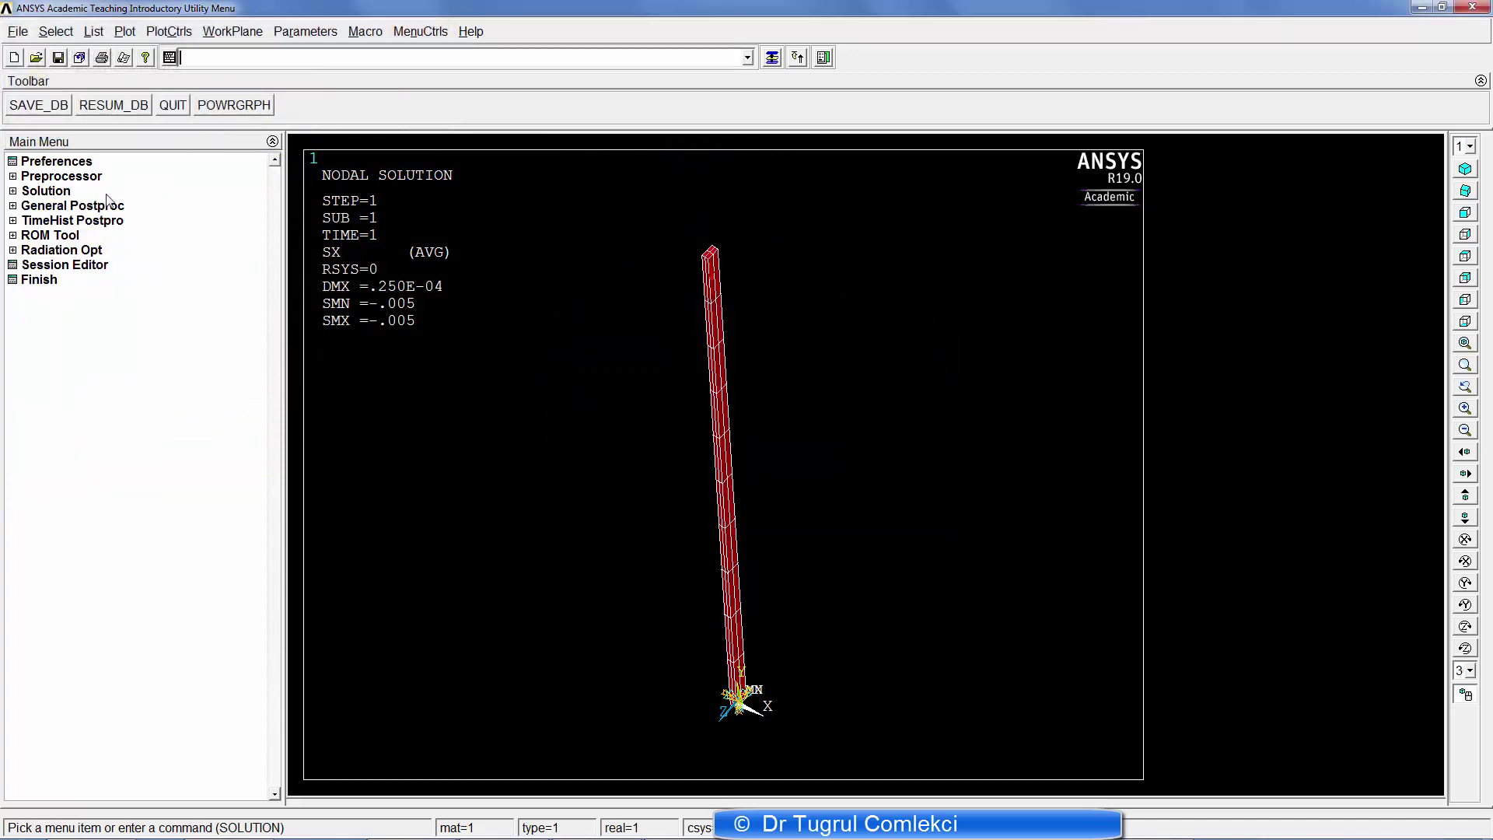
- Accept the buckling options with Block Lanczos and 2 modes, and apply the expansion pass setting
left_click(40, 192)
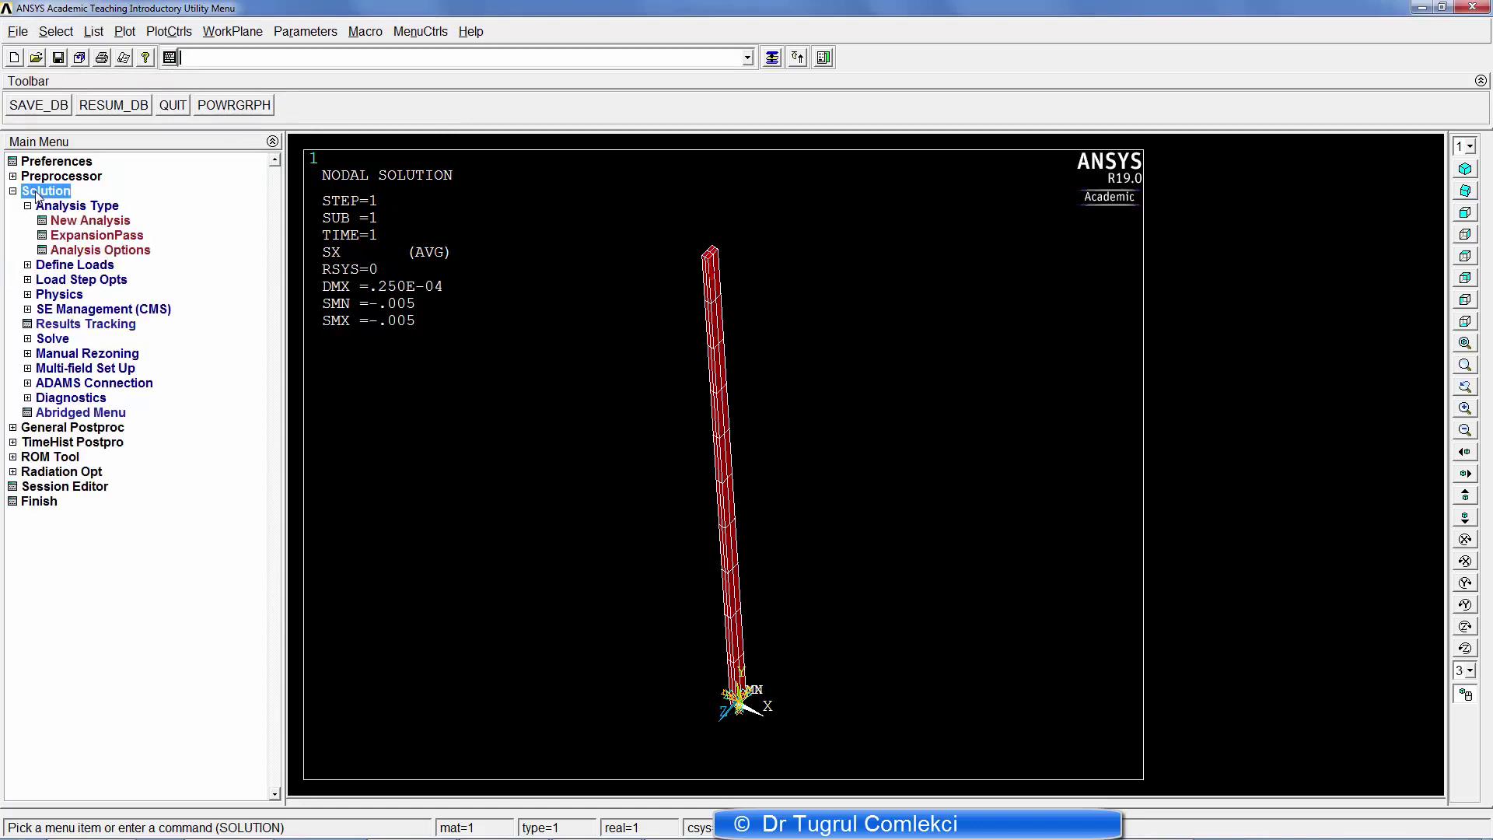
left_click(92, 252)
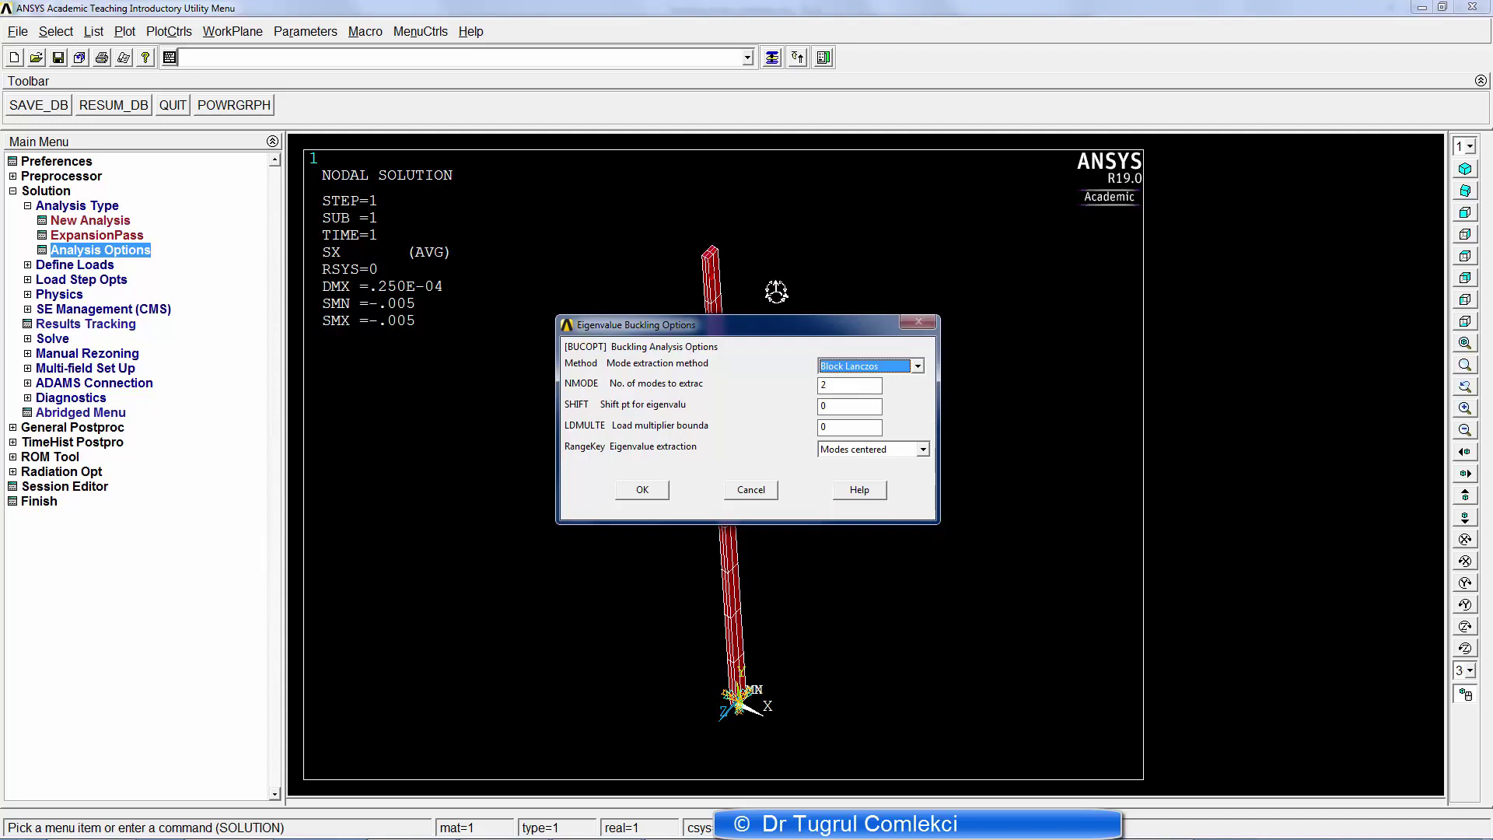
left_click(642, 490)
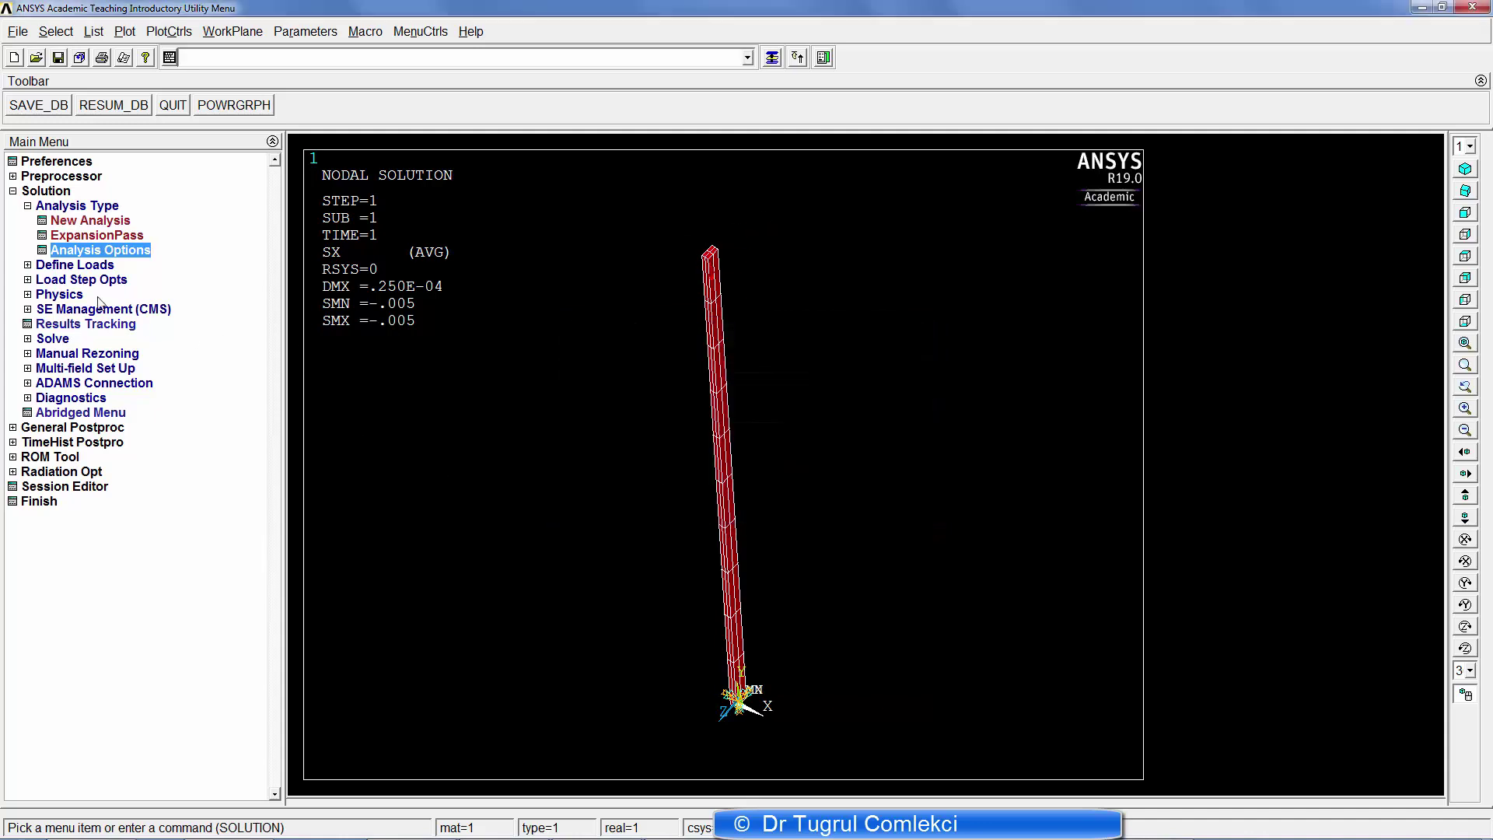
left_click(76, 237)
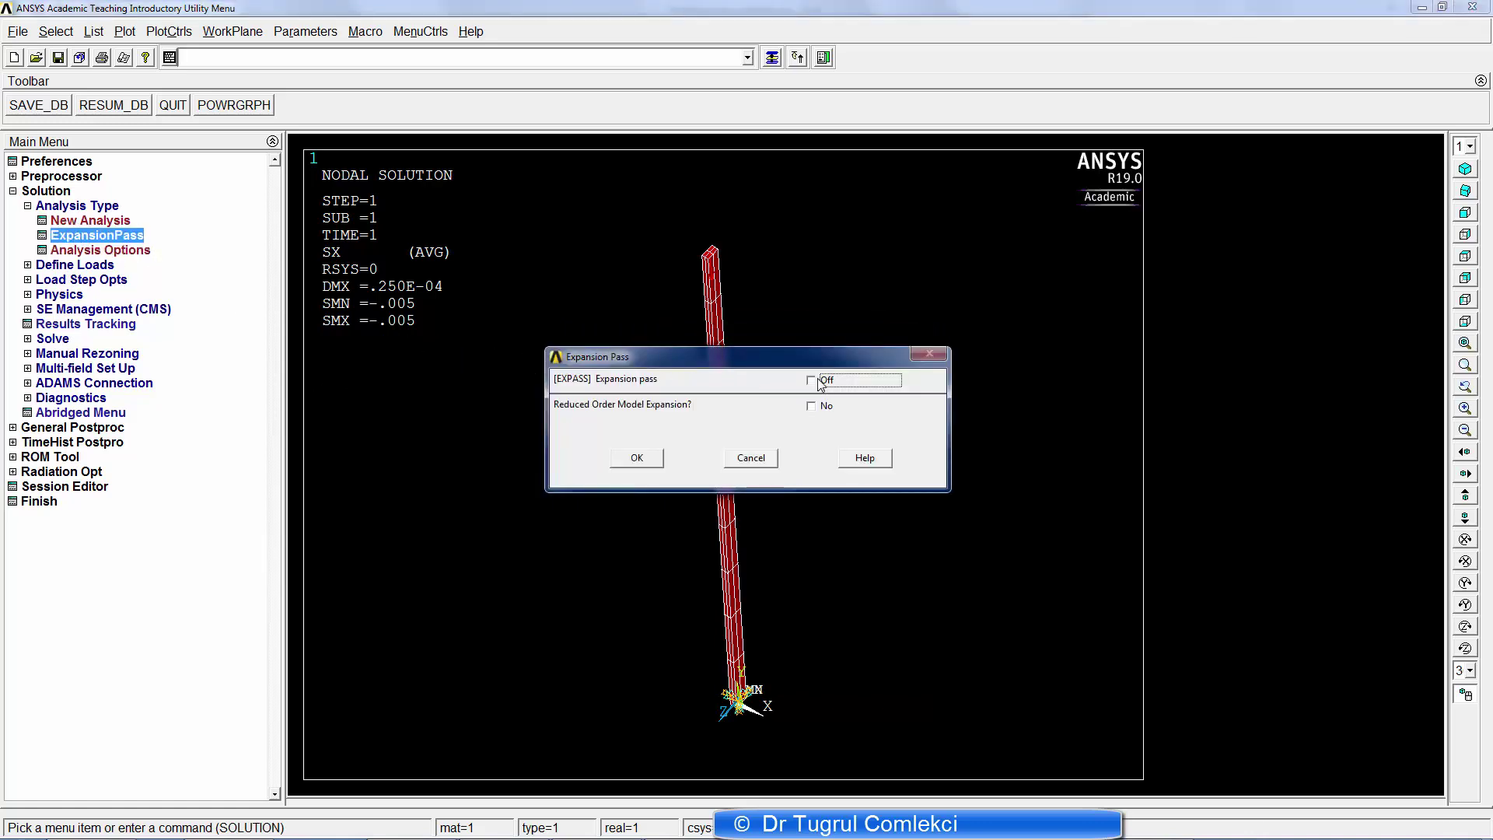
left_click(627, 463)
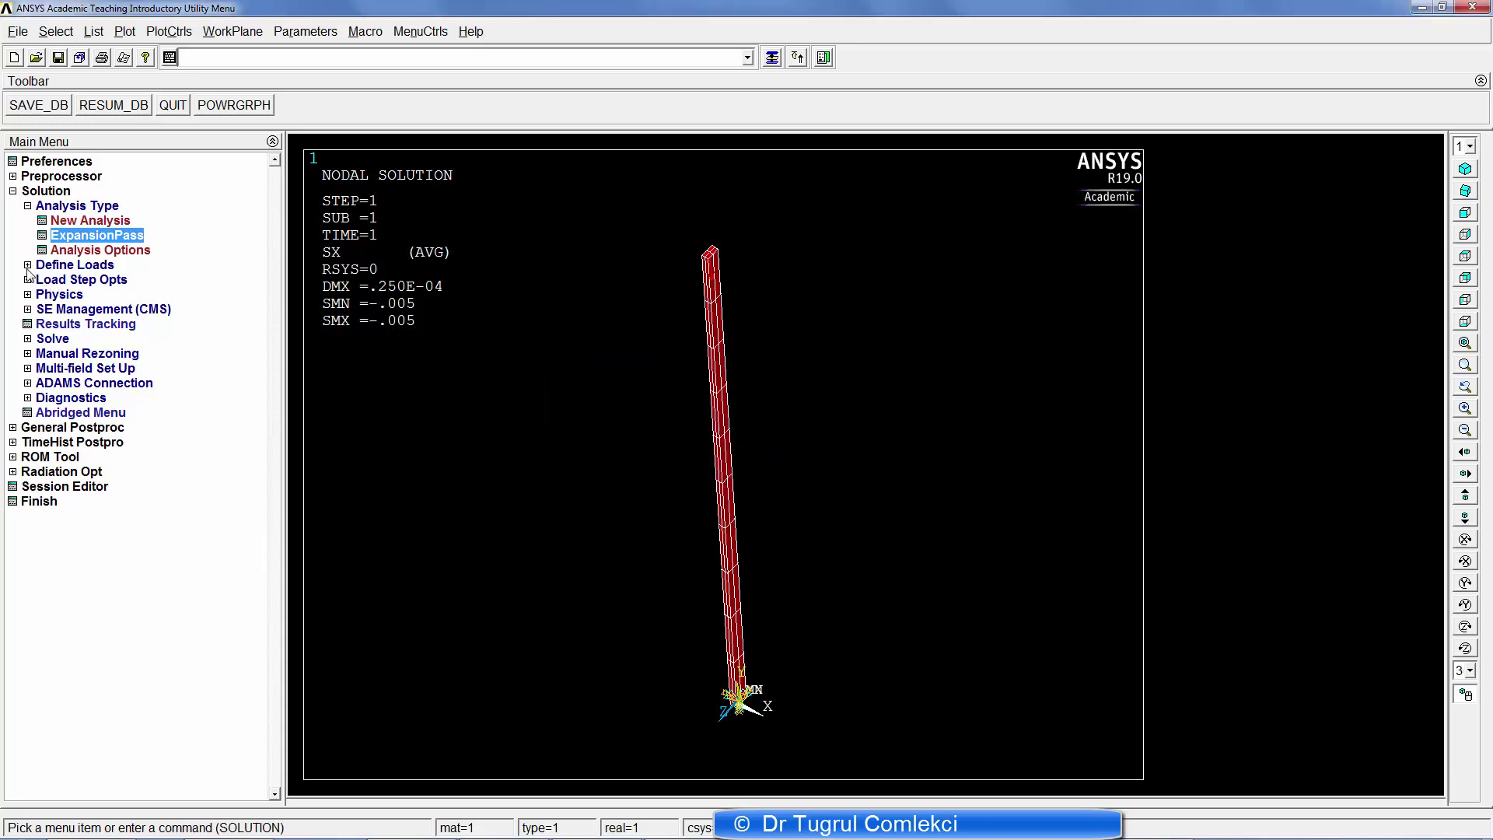
- Solve the current load step of the eigenvalue buckling analysis and dismiss the completion note and status listing
left_click(46, 339)
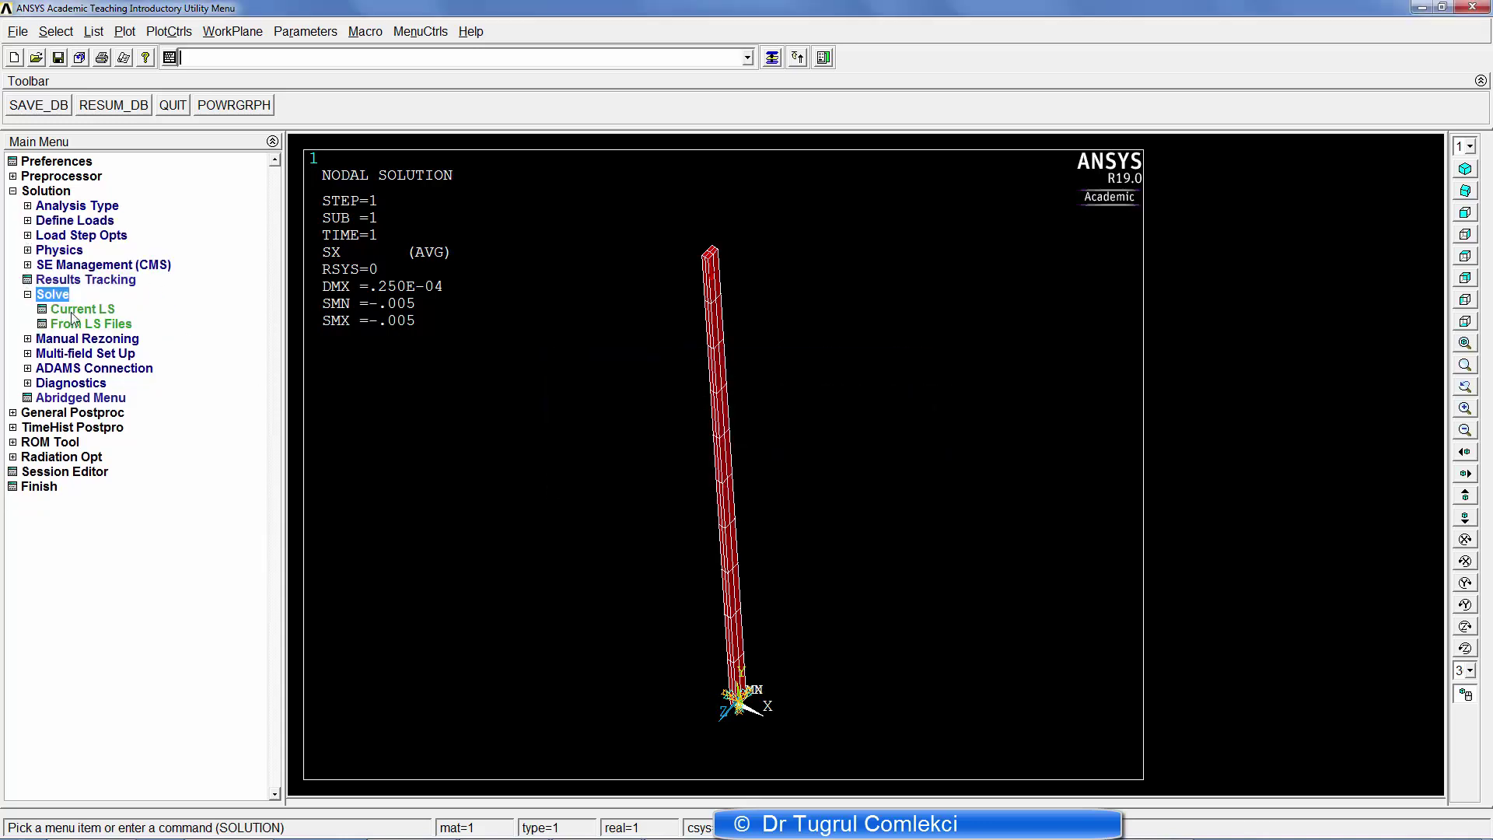
left_click(74, 309)
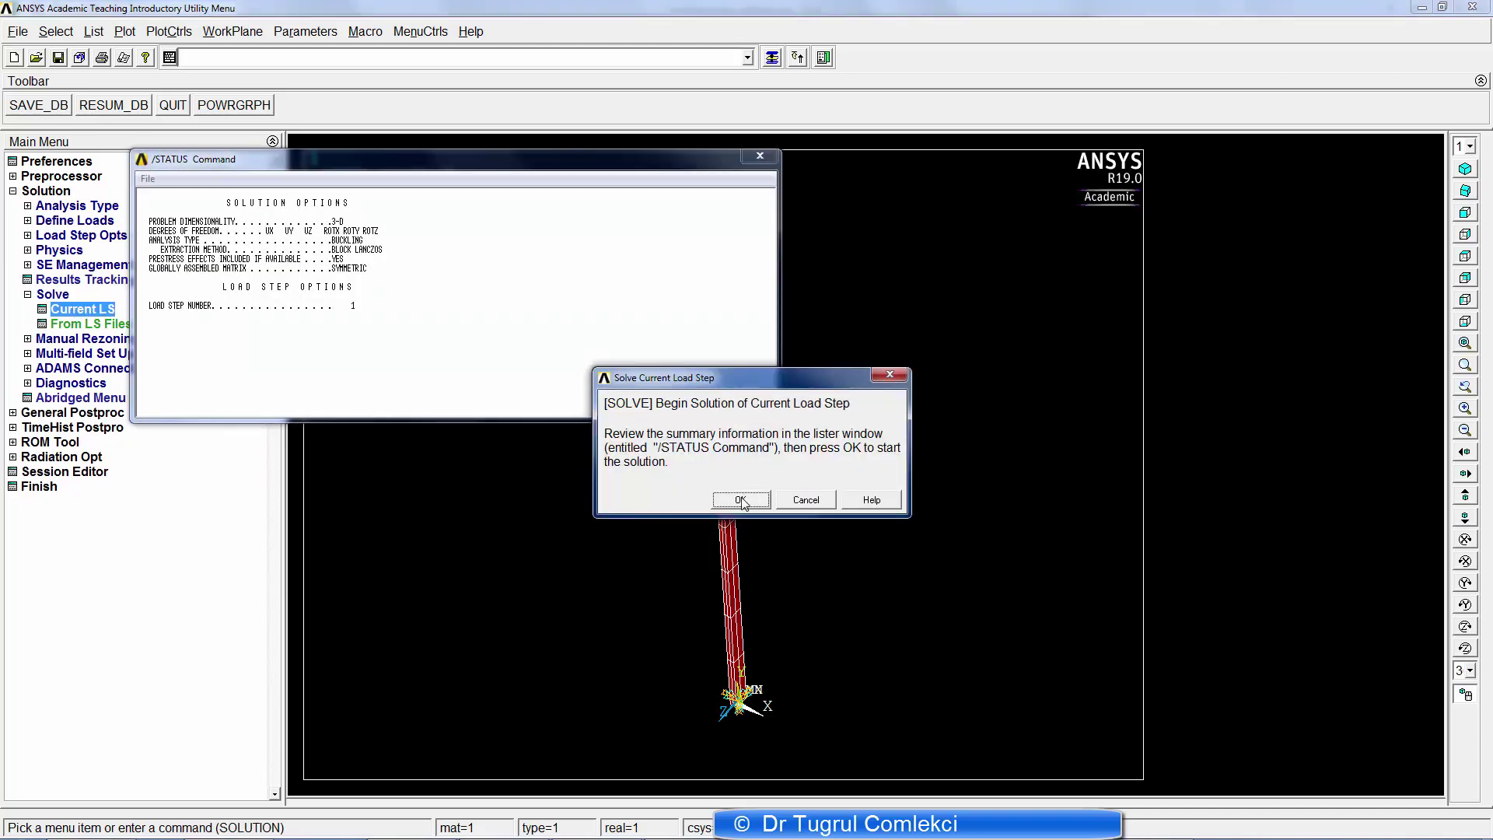
left_click(740, 499)
left_click(218, 110)
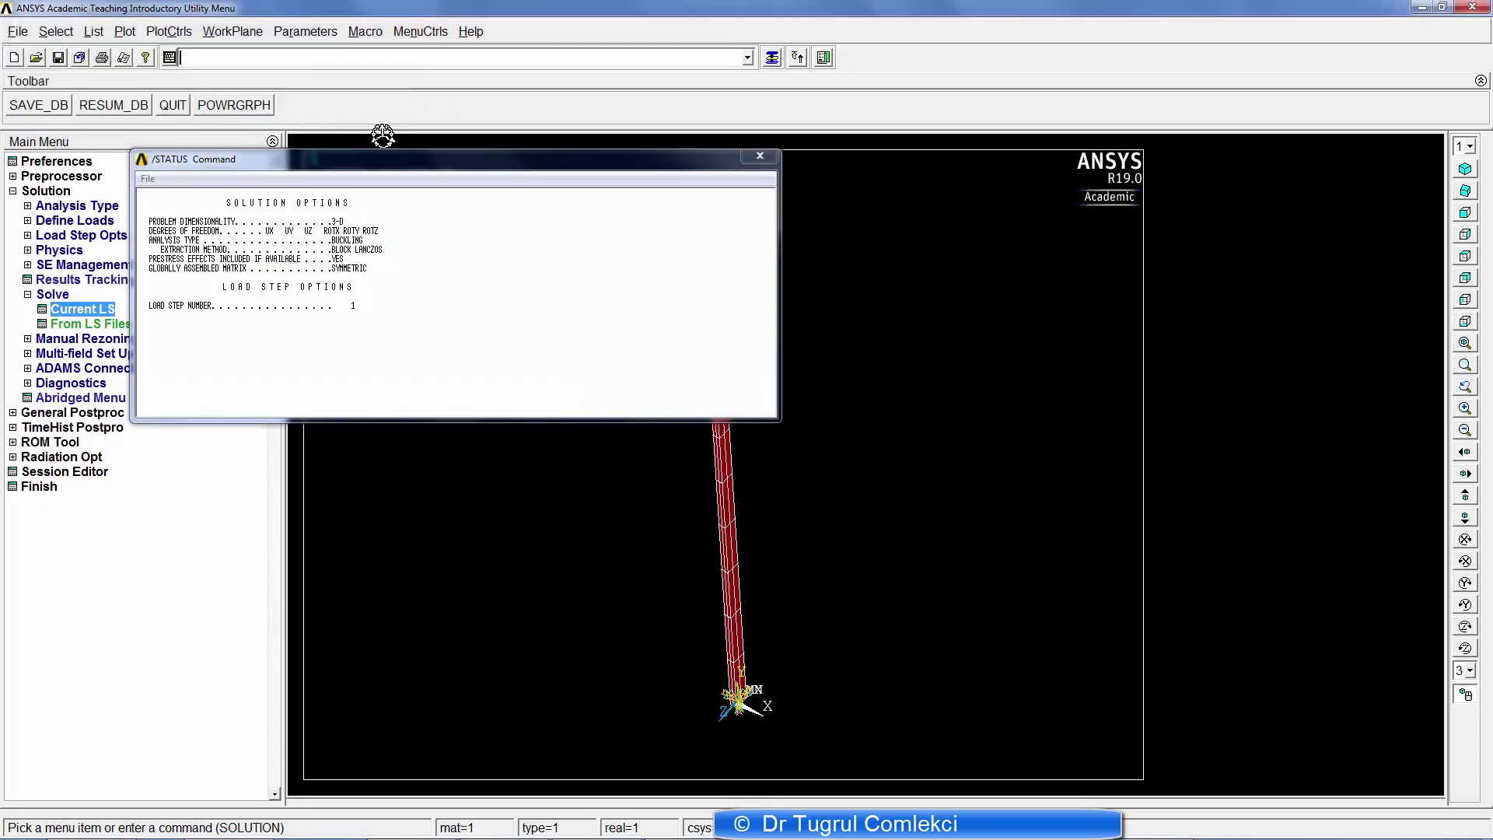
left_click(753, 161)
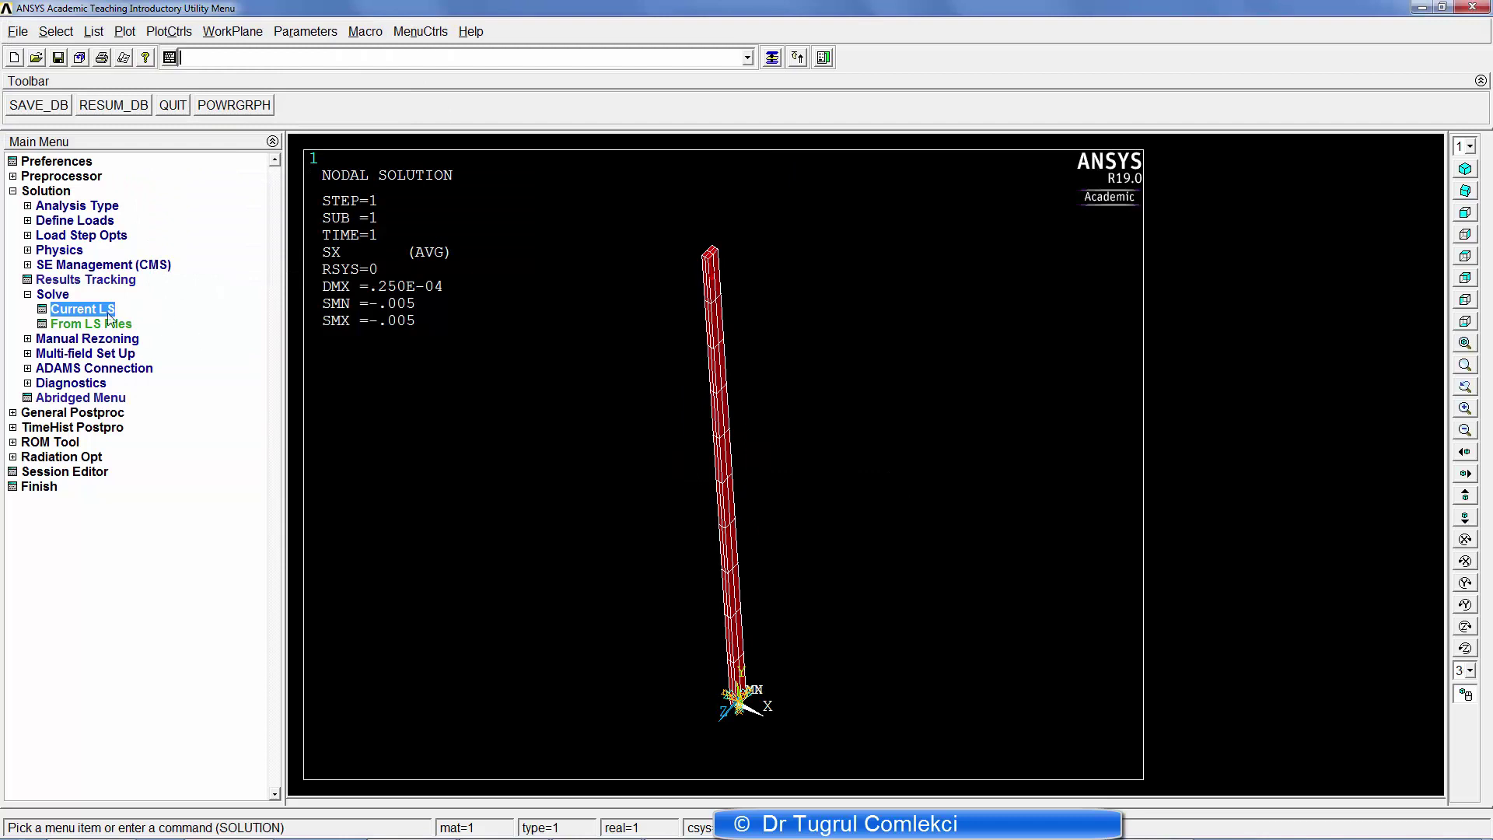
- List the results summary of the buckling solution, examine the load factors of both modes, and close the listing
left_click(17, 415)
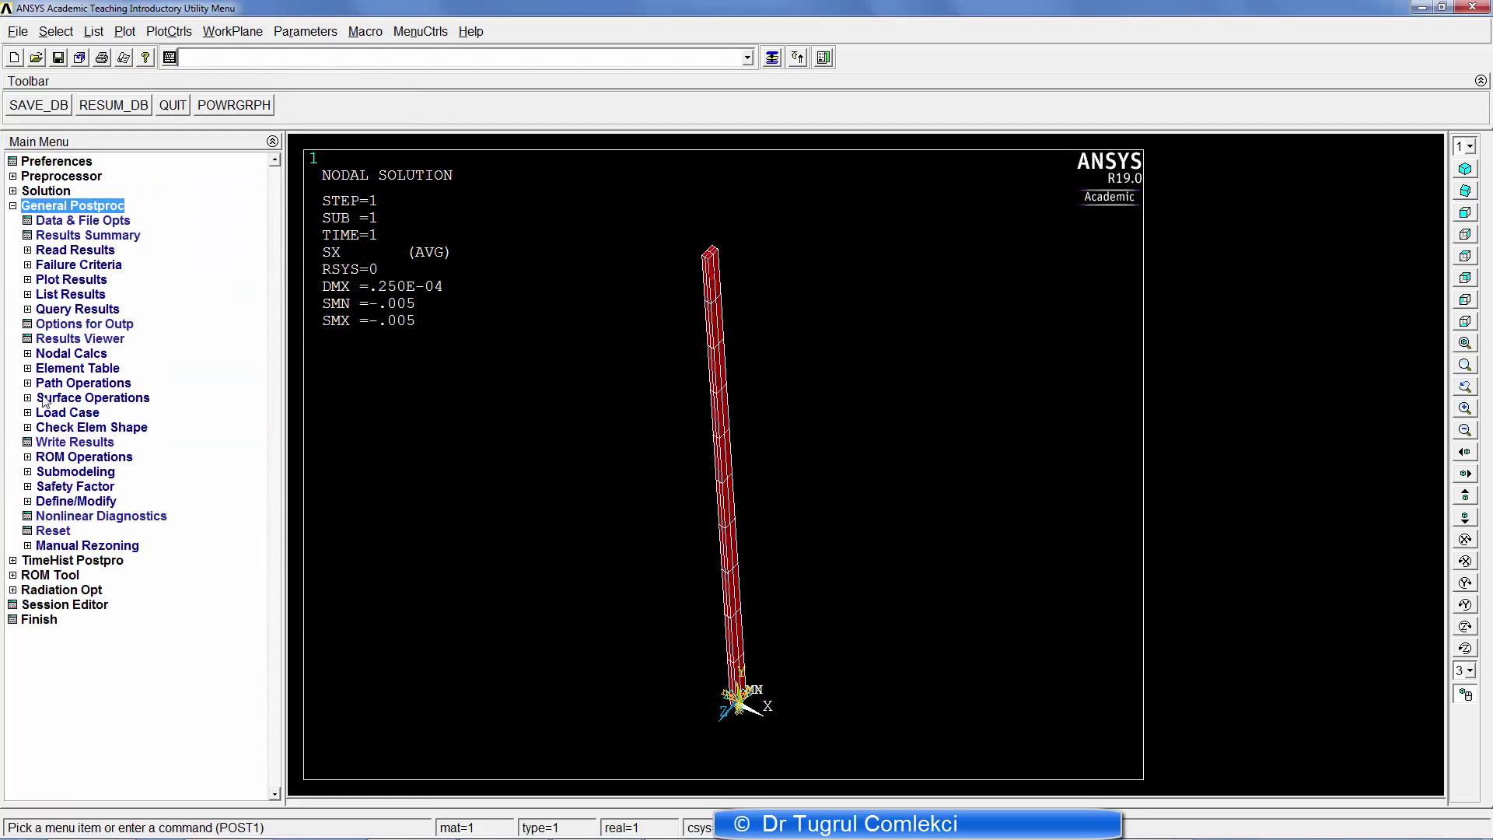
left_click(74, 236)
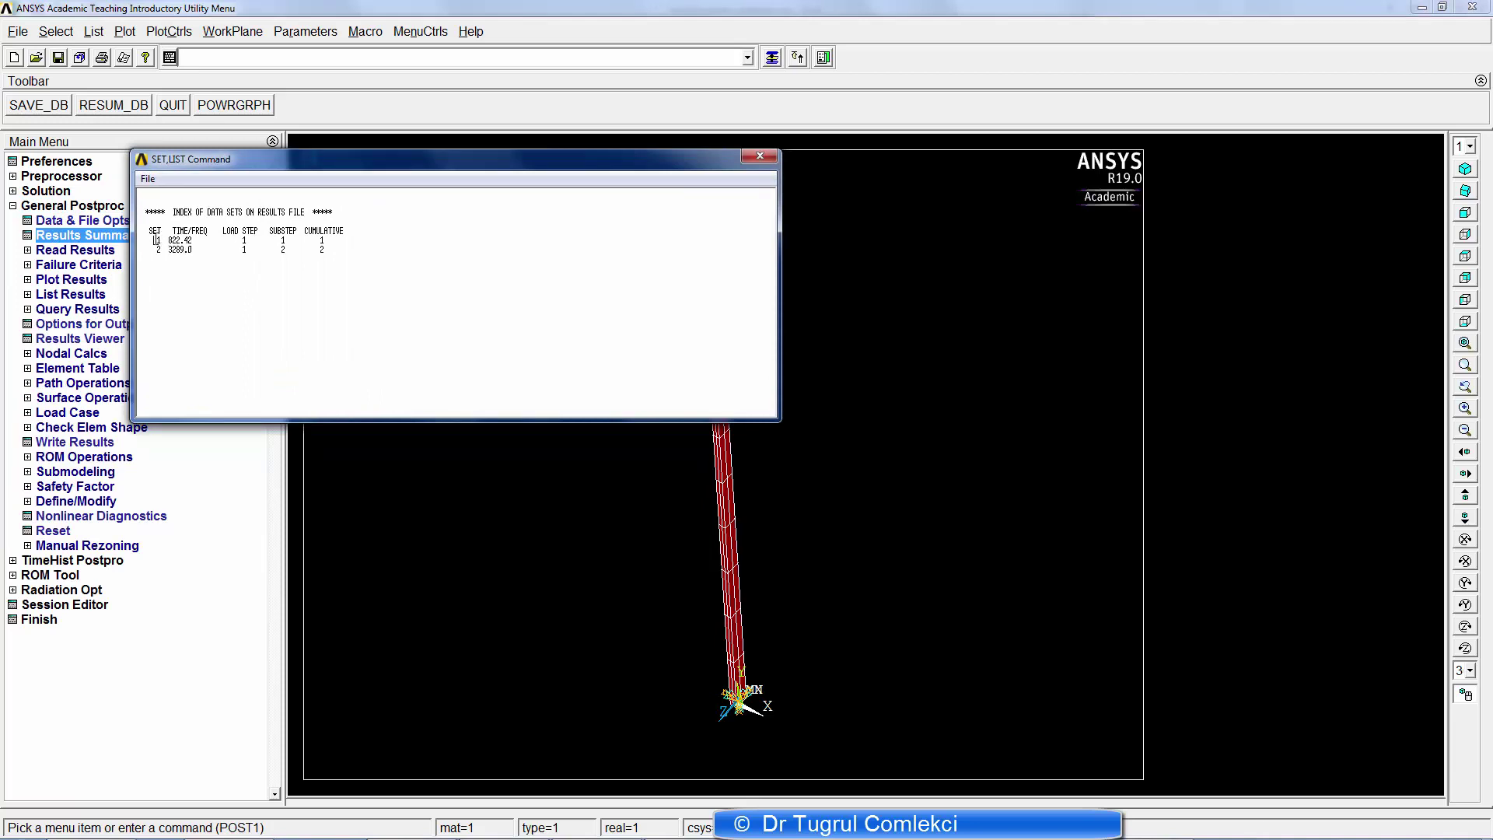
left_click_drag(156, 240, 341, 244)
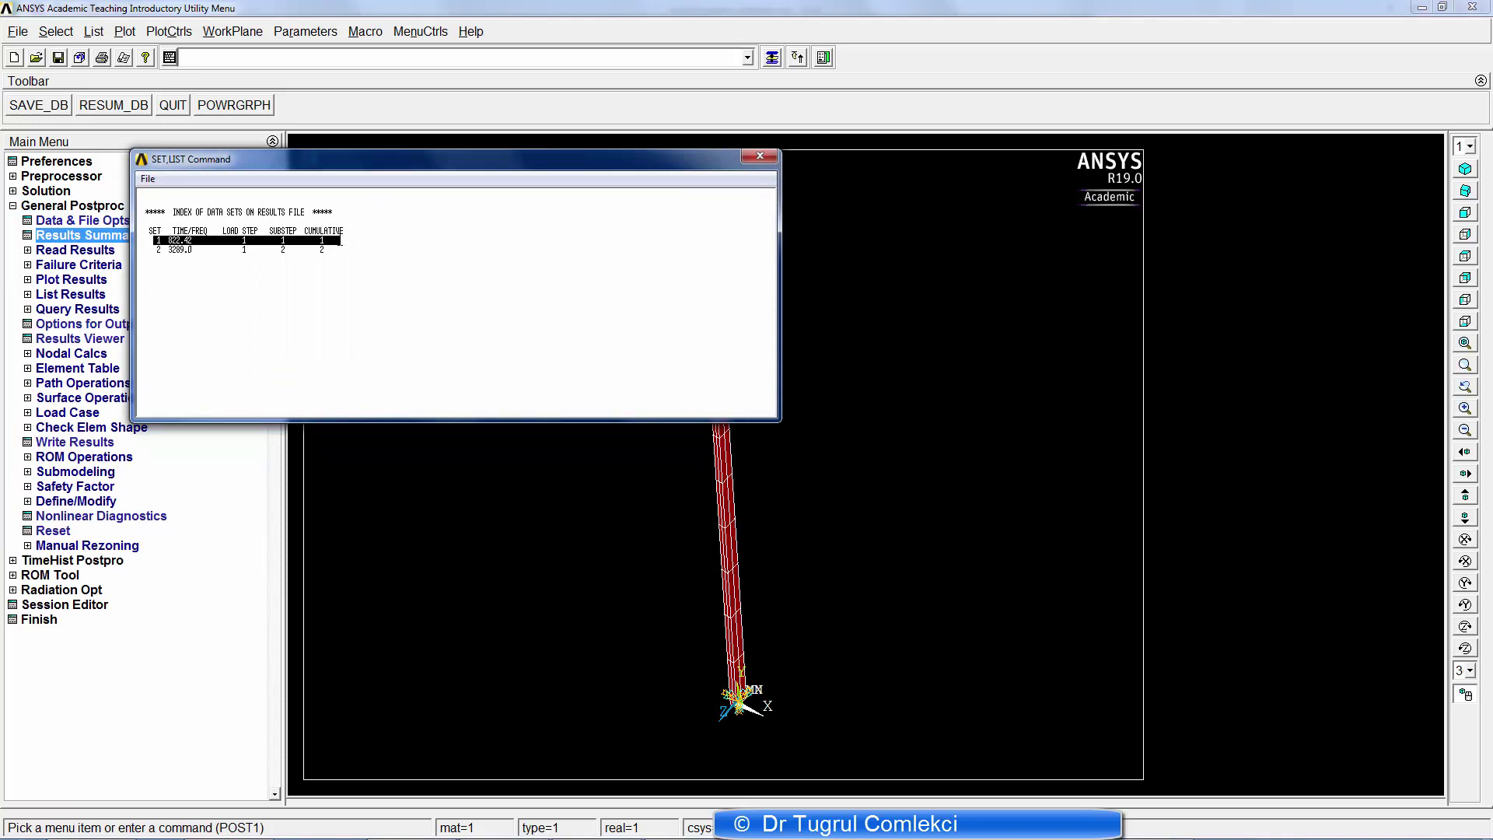
left_click(165, 239)
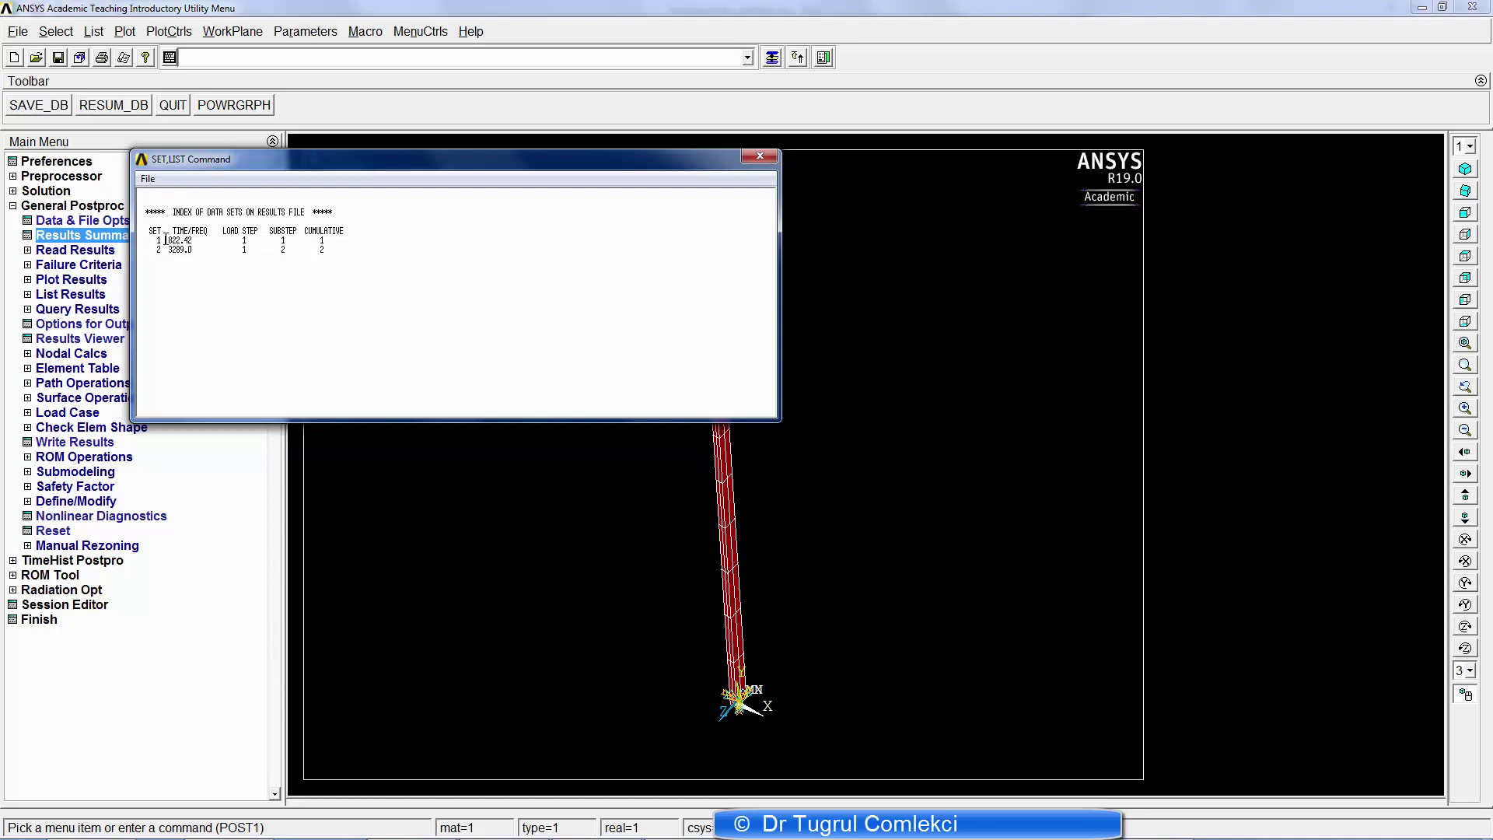
left_click_drag(169, 240, 208, 242)
left_click(153, 250)
left_click_drag(169, 241, 195, 242)
left_click_drag(296, 165, 391, 444)
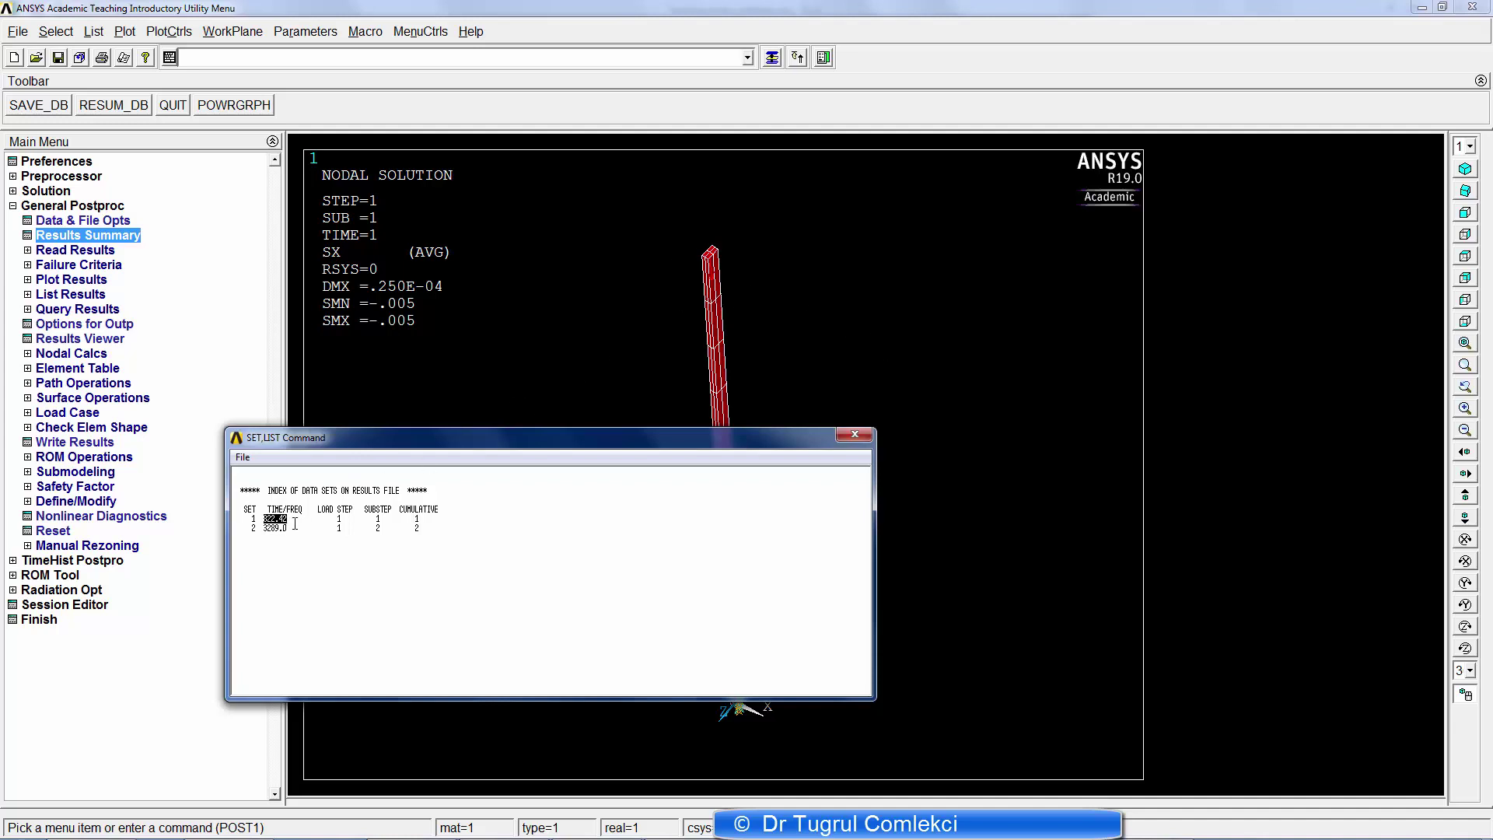
left_click(268, 528)
left_click(854, 435)
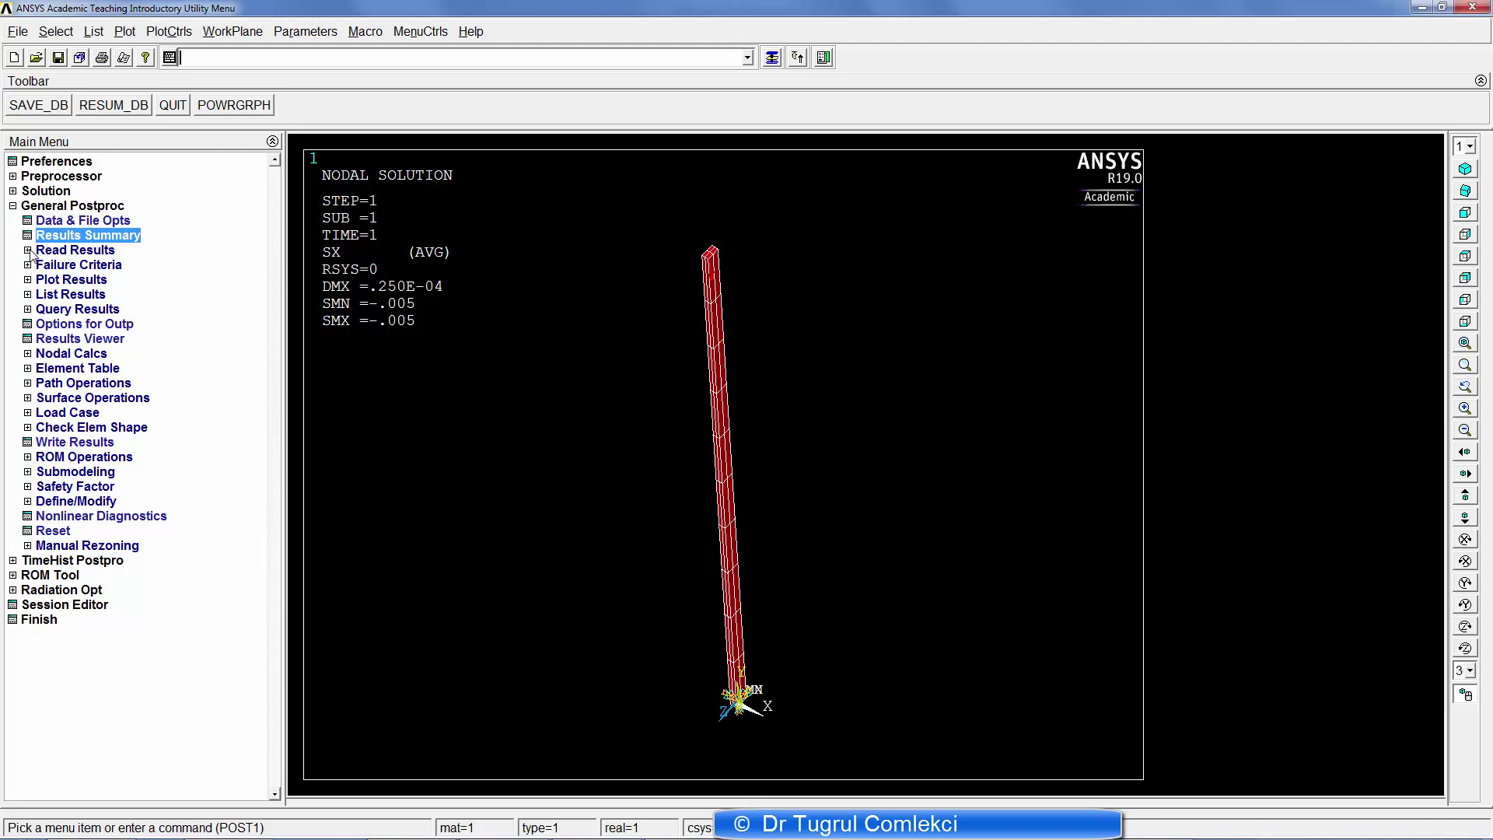
- Read the first result set and plot the deformed shape together with the undeformed shape
left_click(28, 250)
left_click(70, 265)
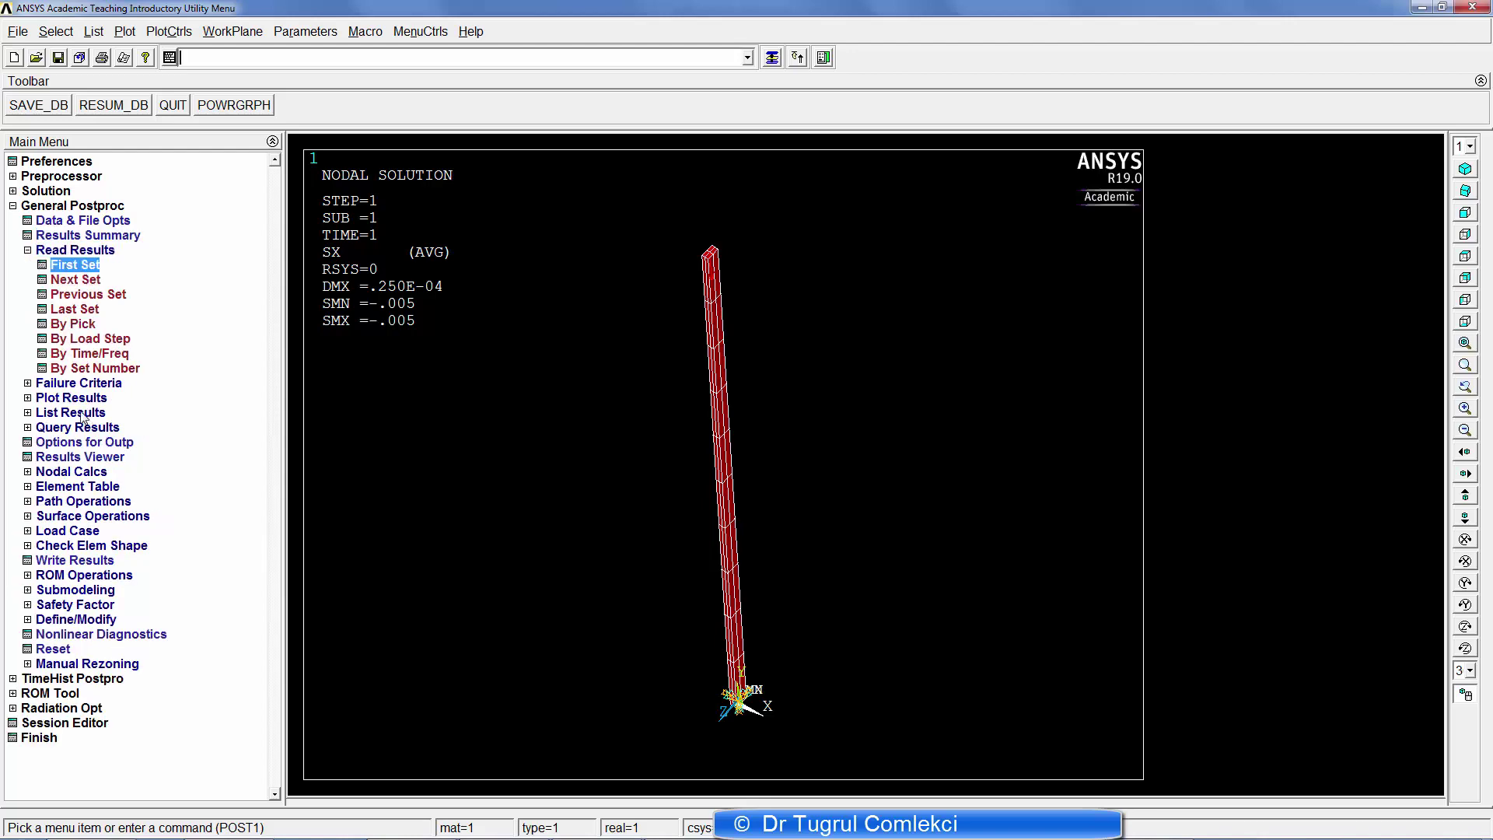
left_click(73, 398)
left_click(74, 296)
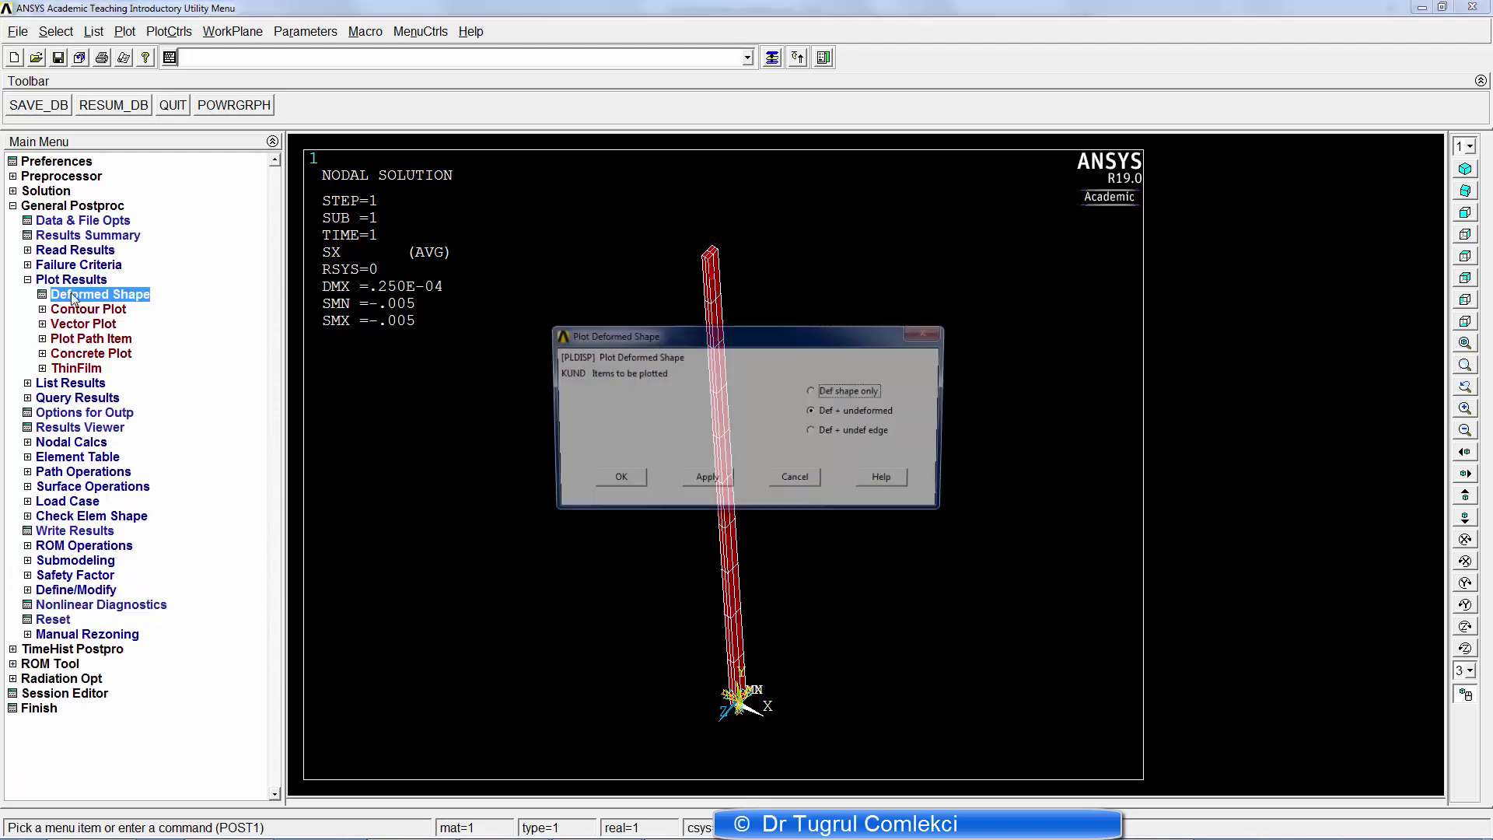
left_click(605, 481)
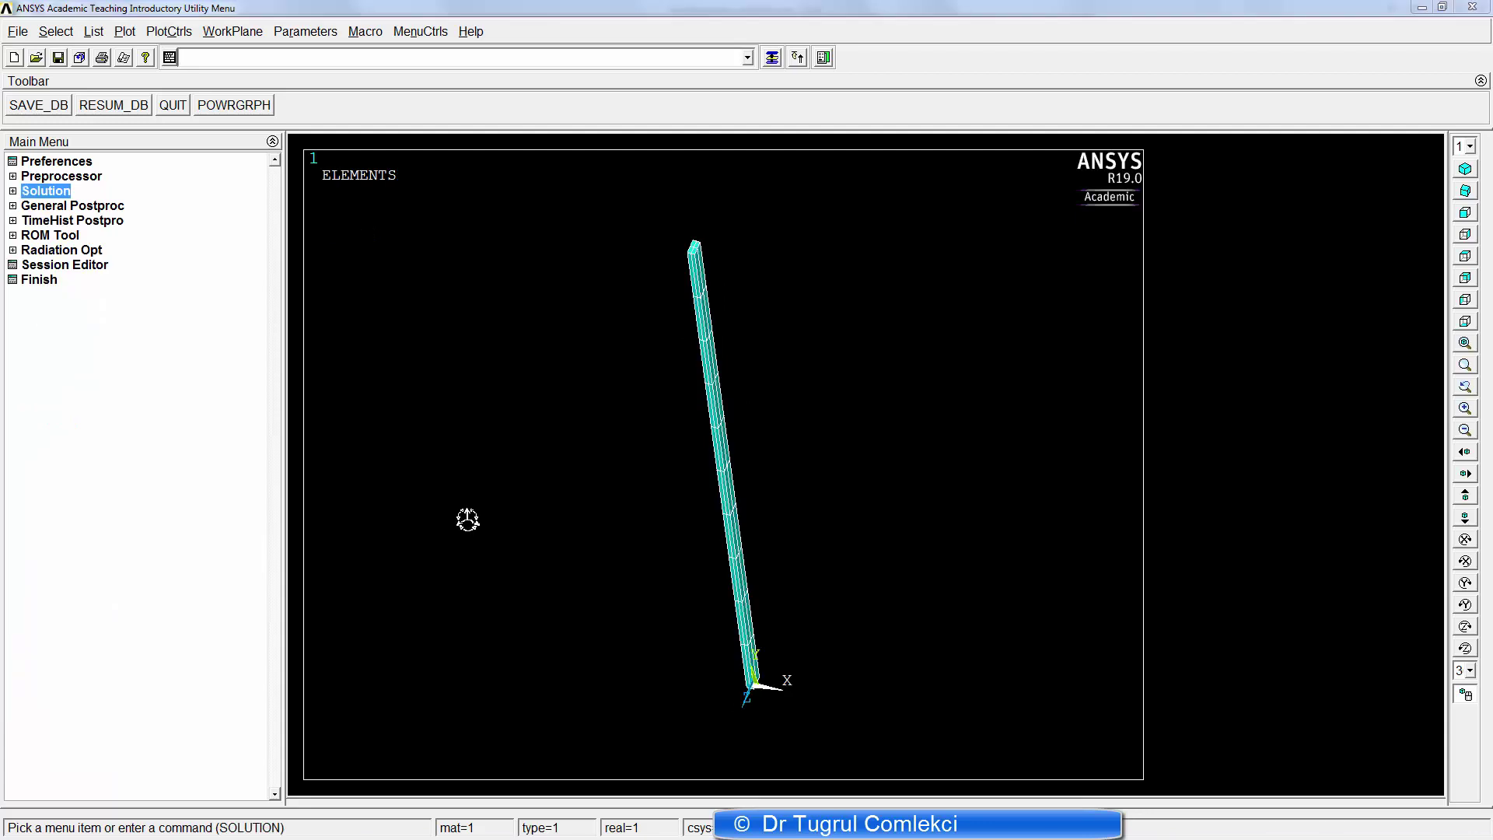
- Set the expansion pass to expand 2 modes and enable the calculation of element results
left_click(12, 191)
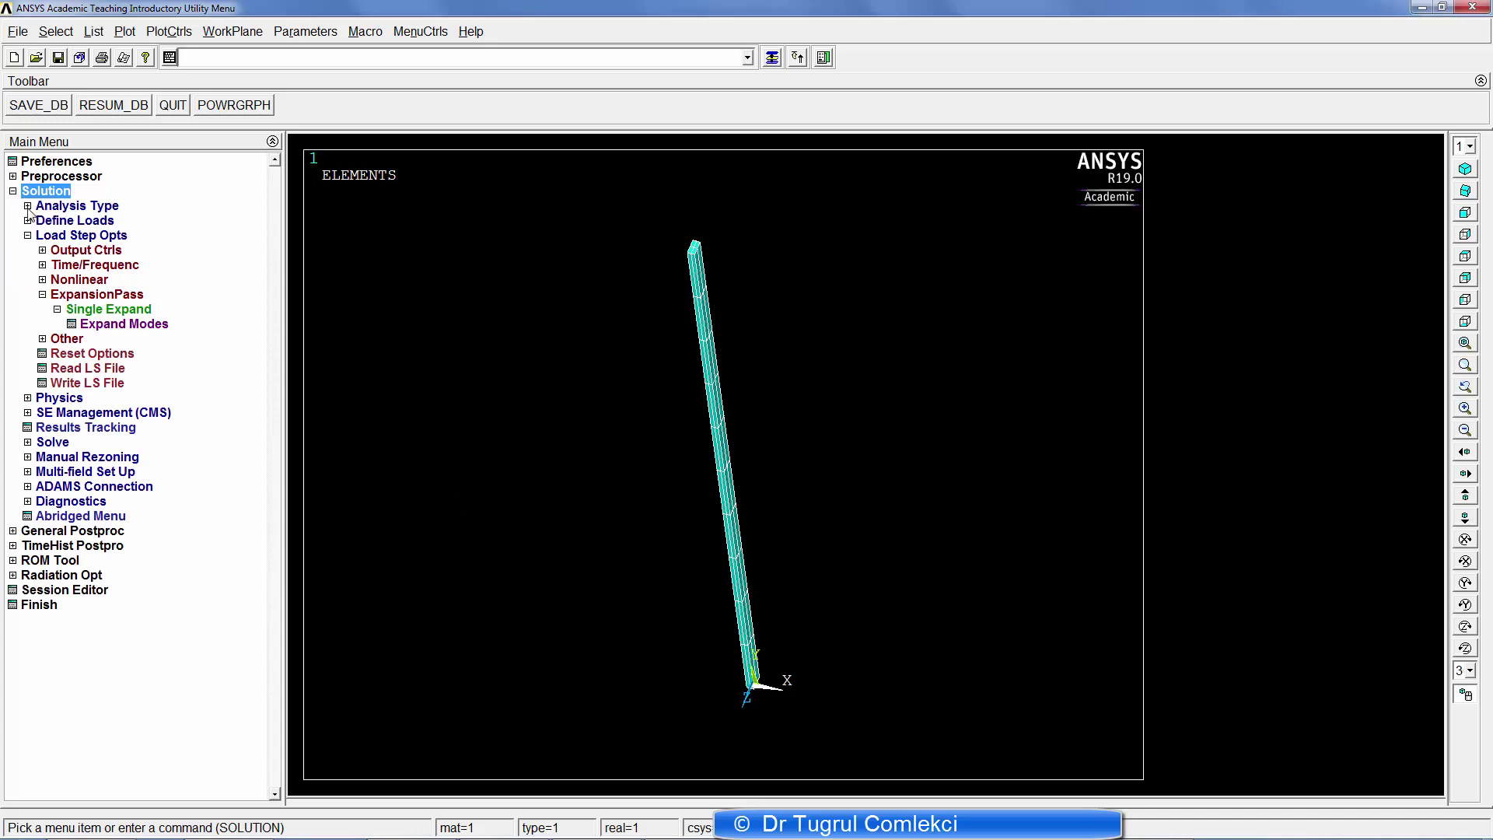
left_click(27, 236)
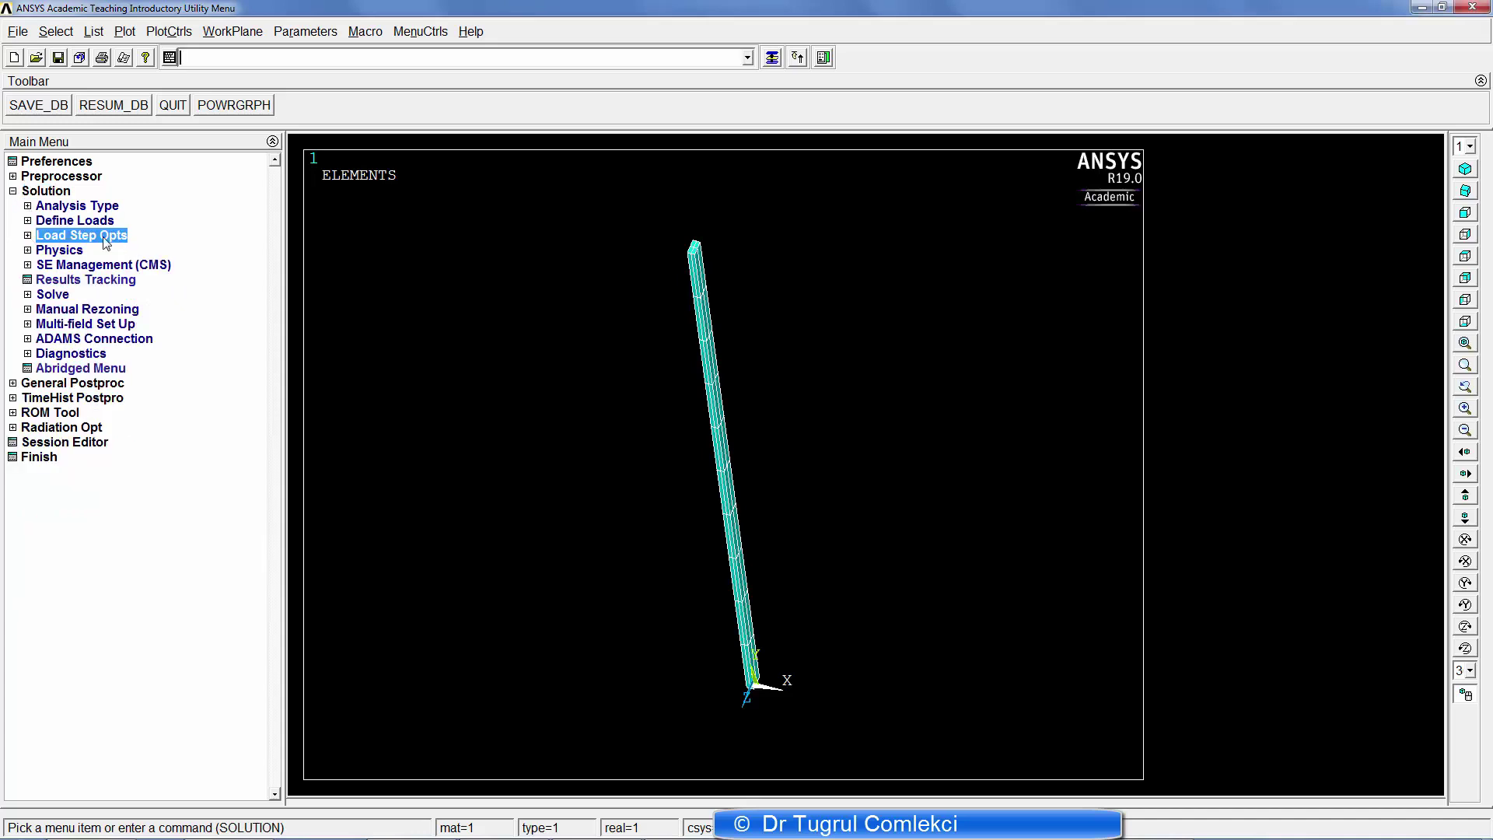
left_click(27, 234)
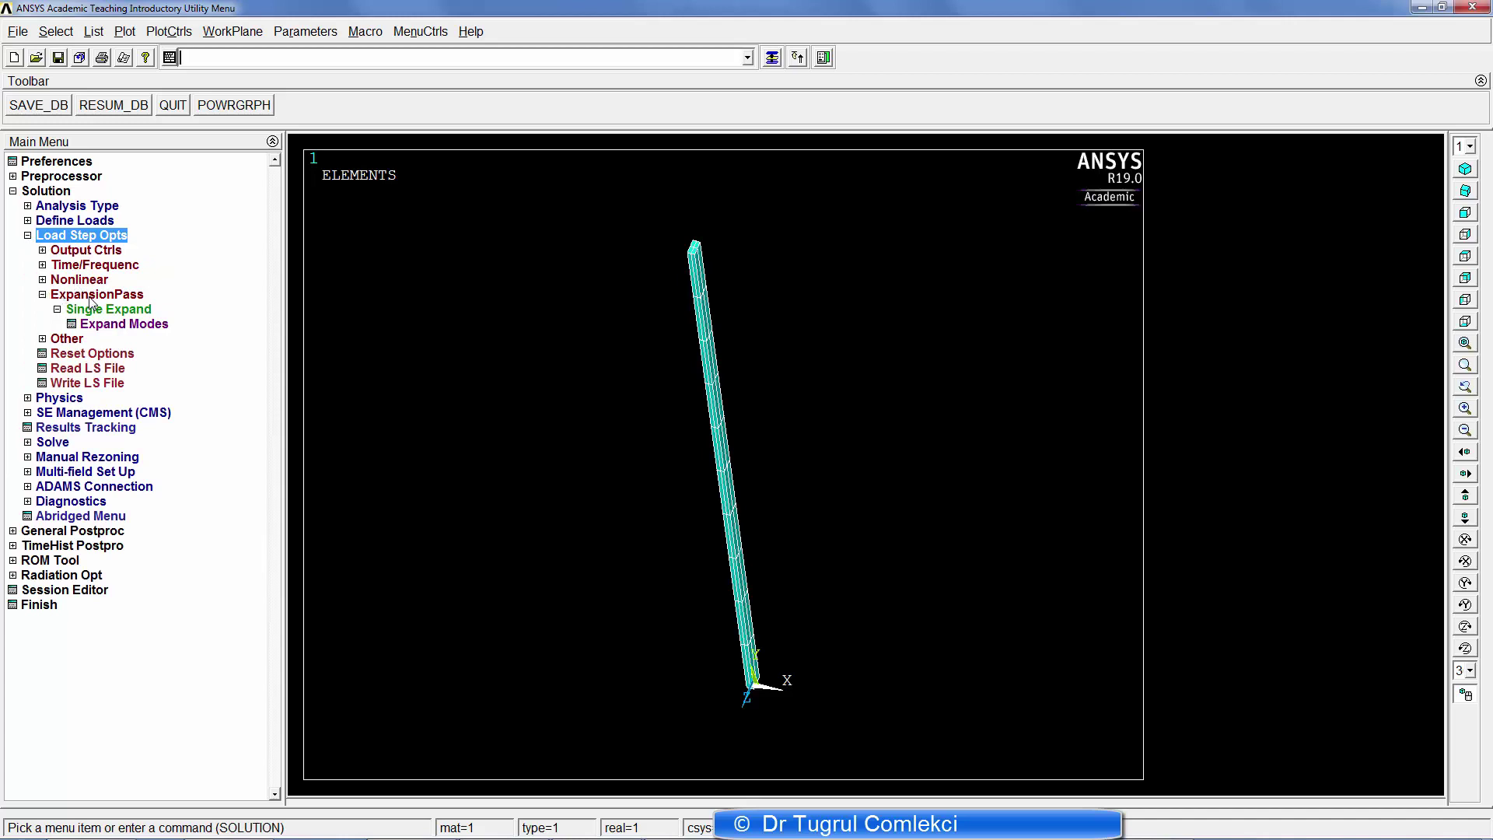
left_click(125, 324)
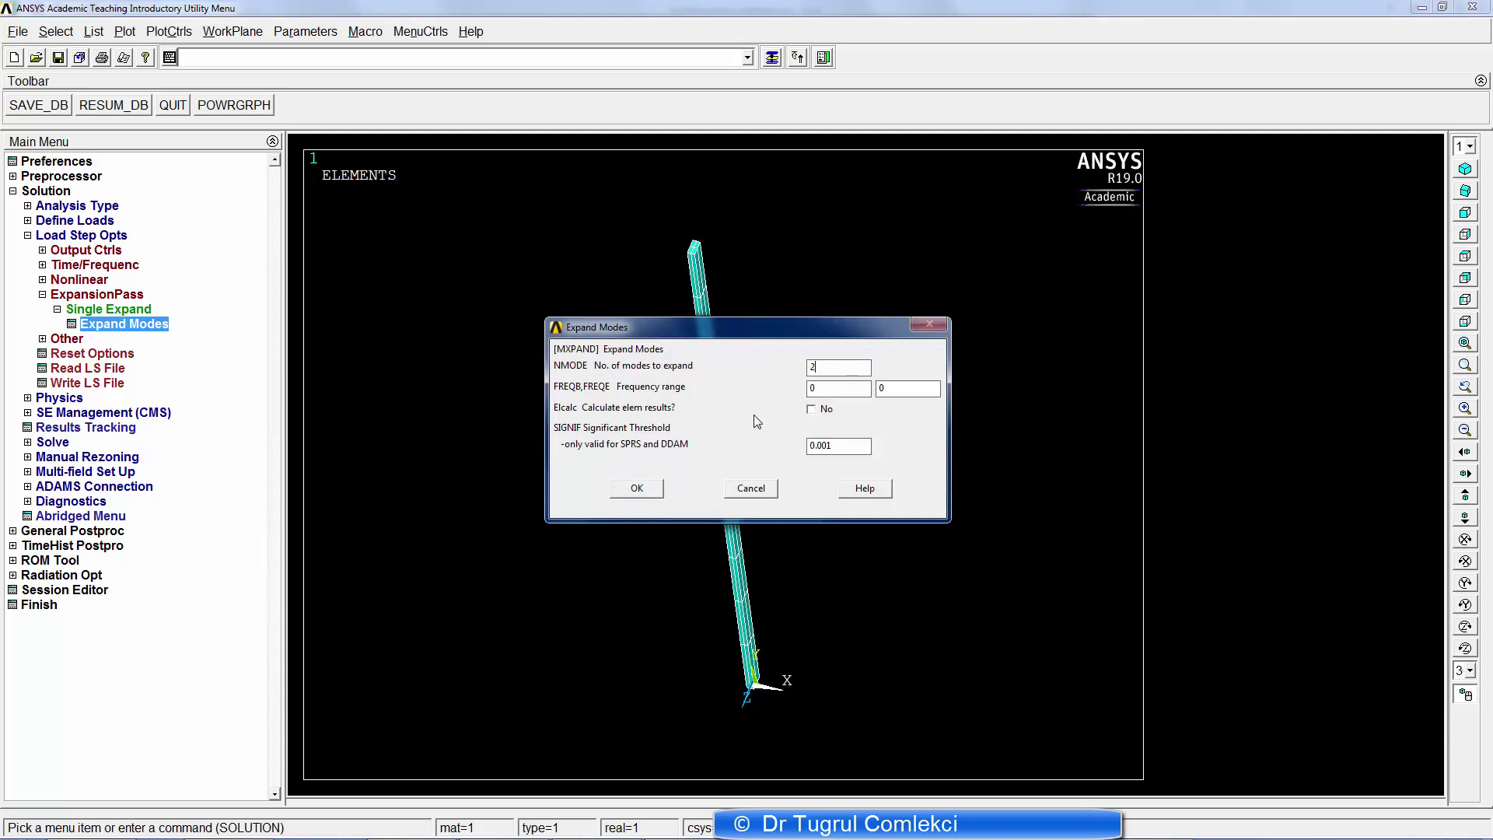
left_click(812, 409)
left_click(628, 492)
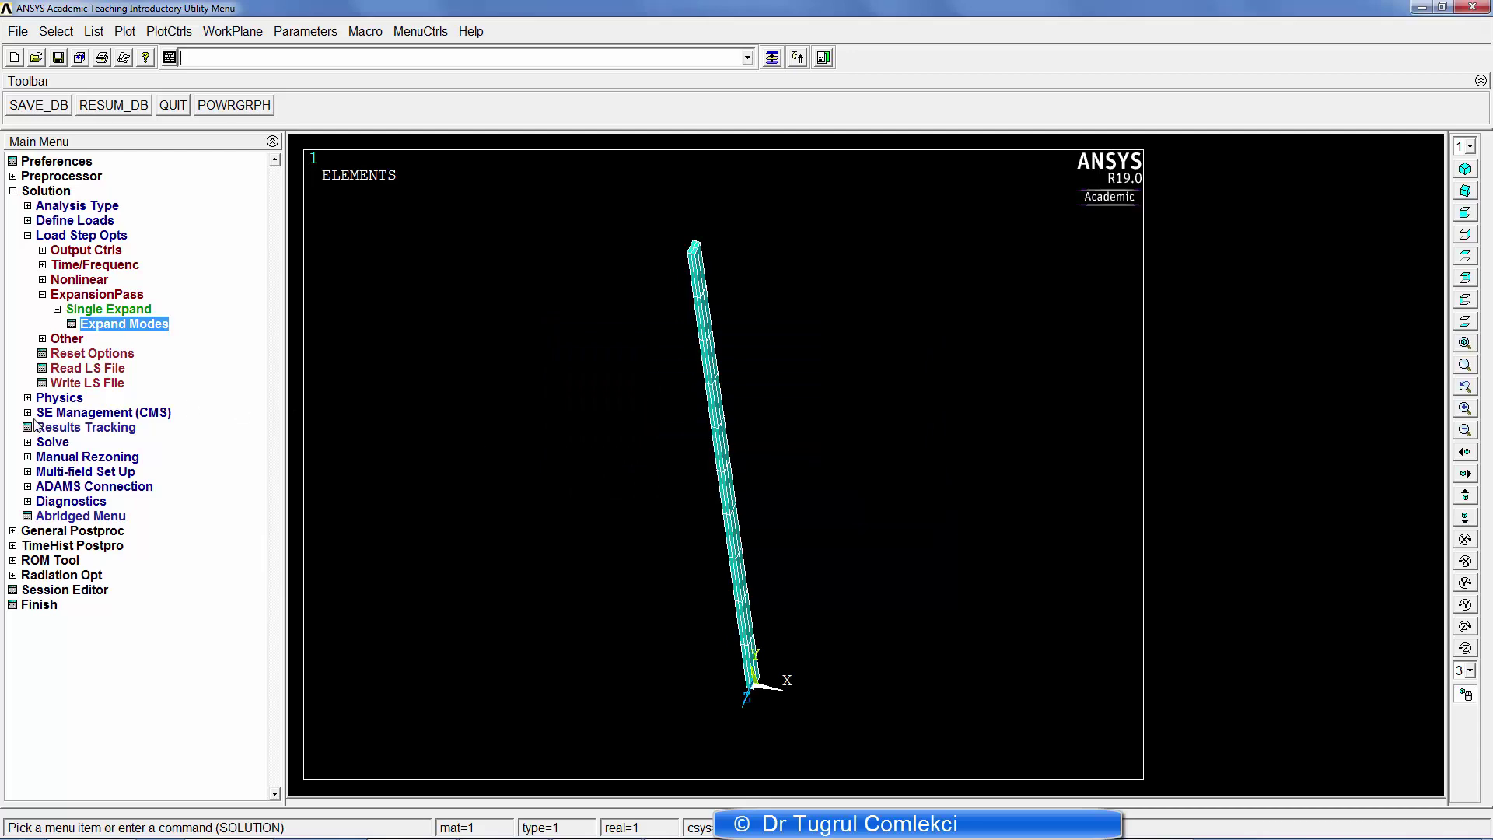
- Solve the current load step with the expanded modes and dismiss the completion note and status listing
left_click(28, 442)
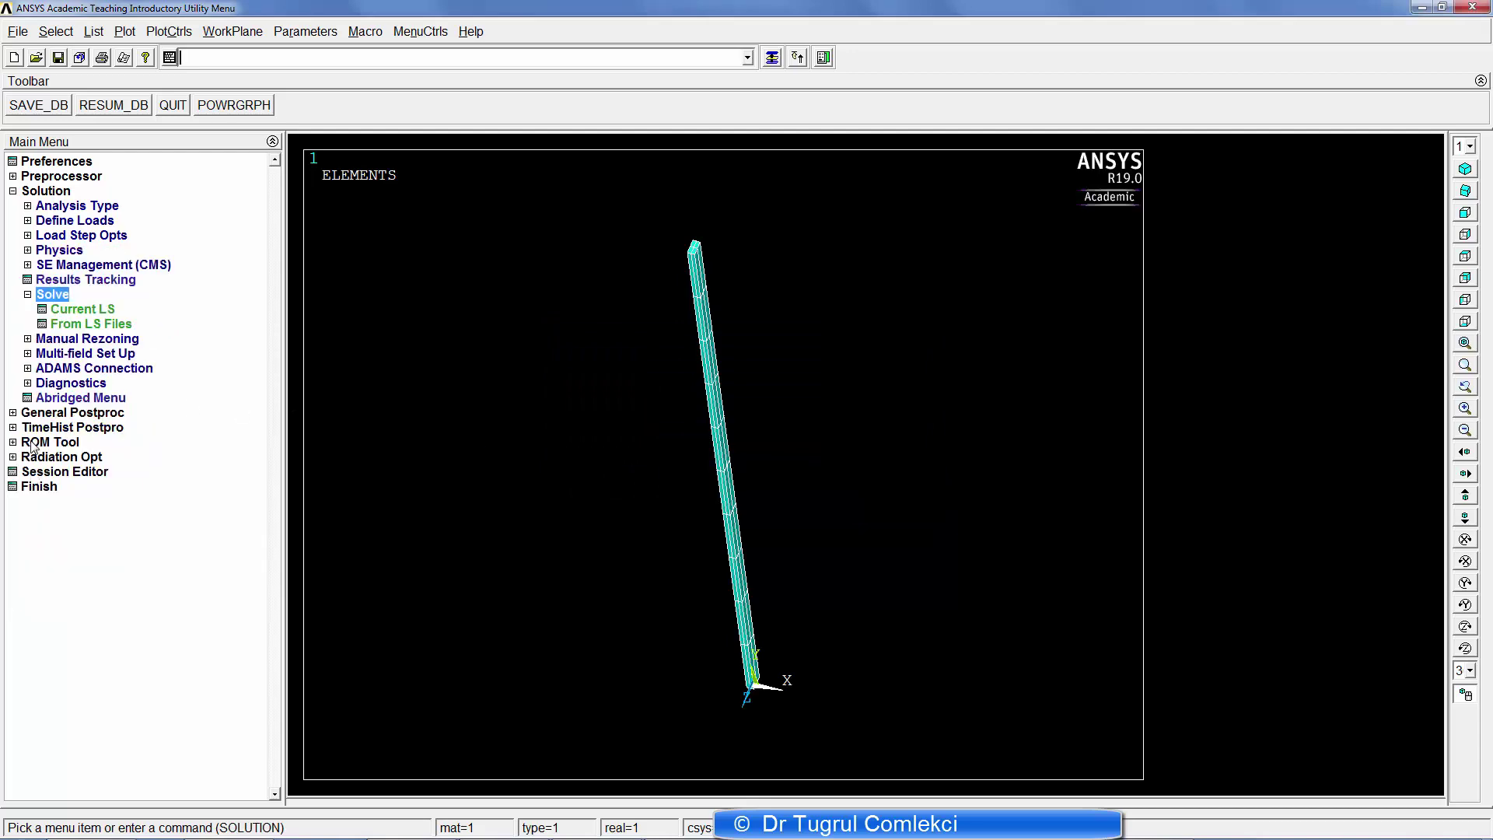
left_click(87, 310)
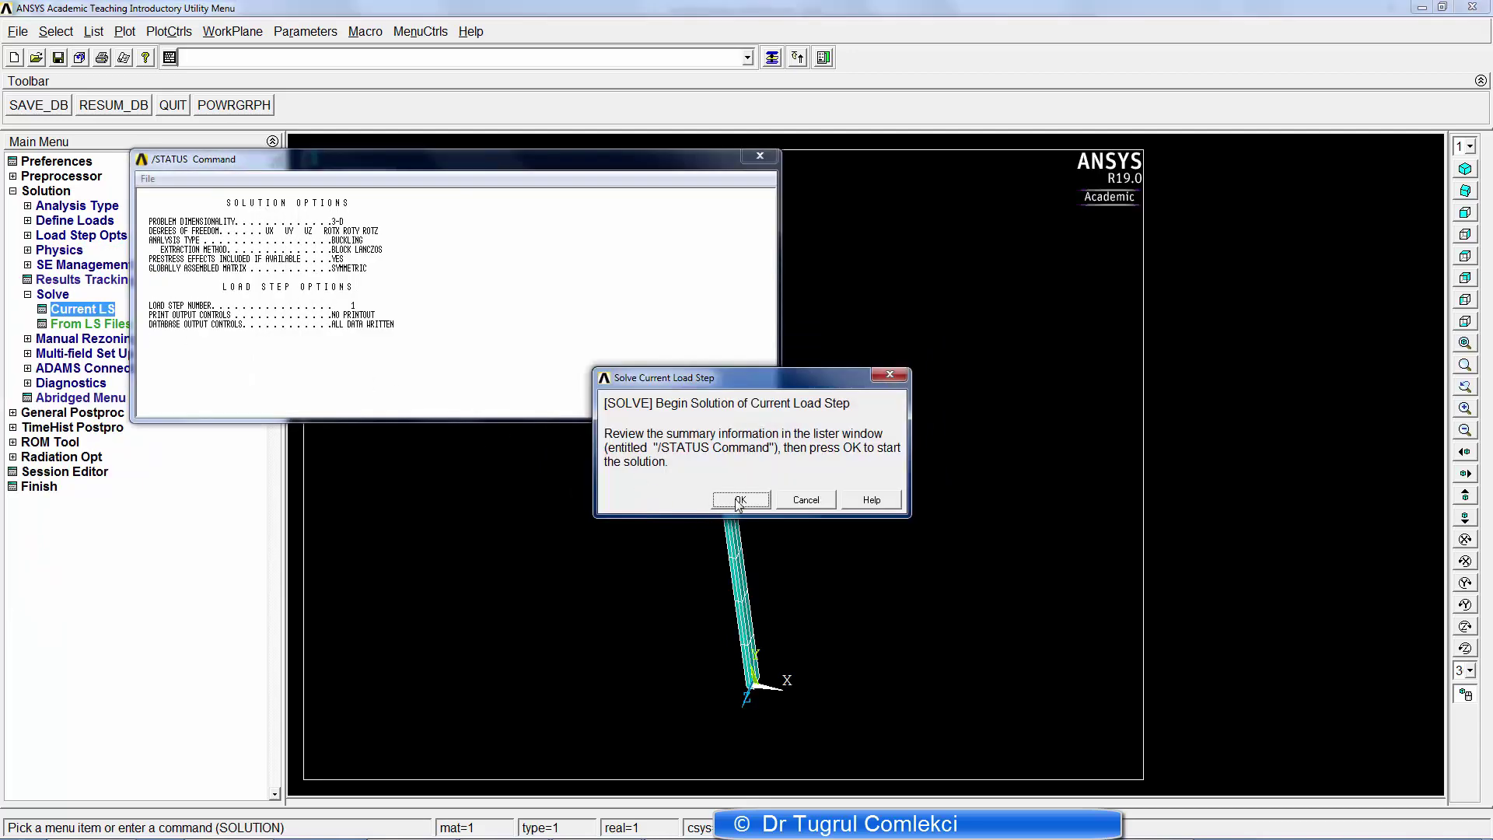
left_click(737, 497)
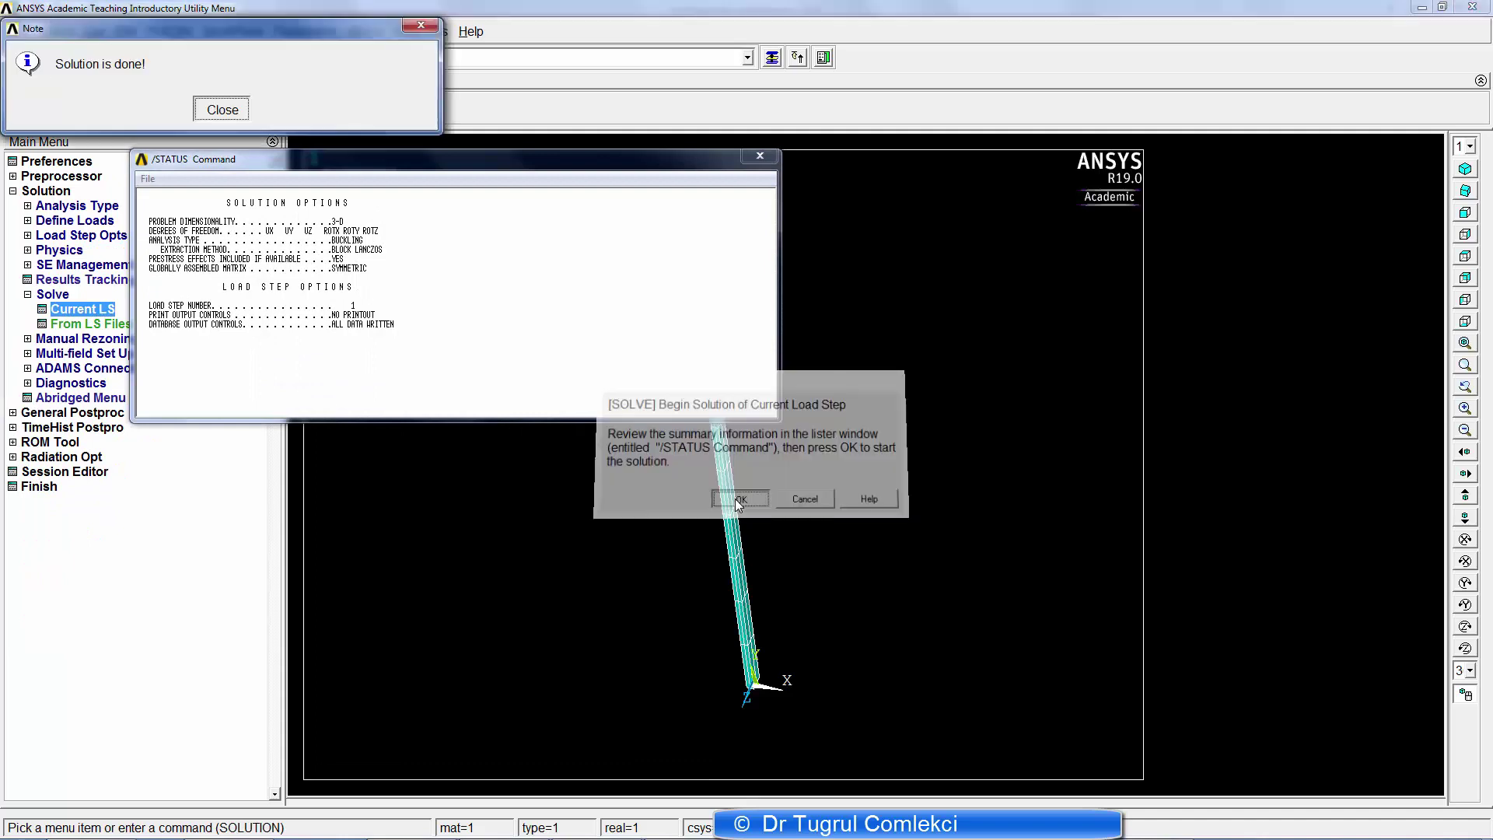
left_click(228, 111)
left_click(756, 158)
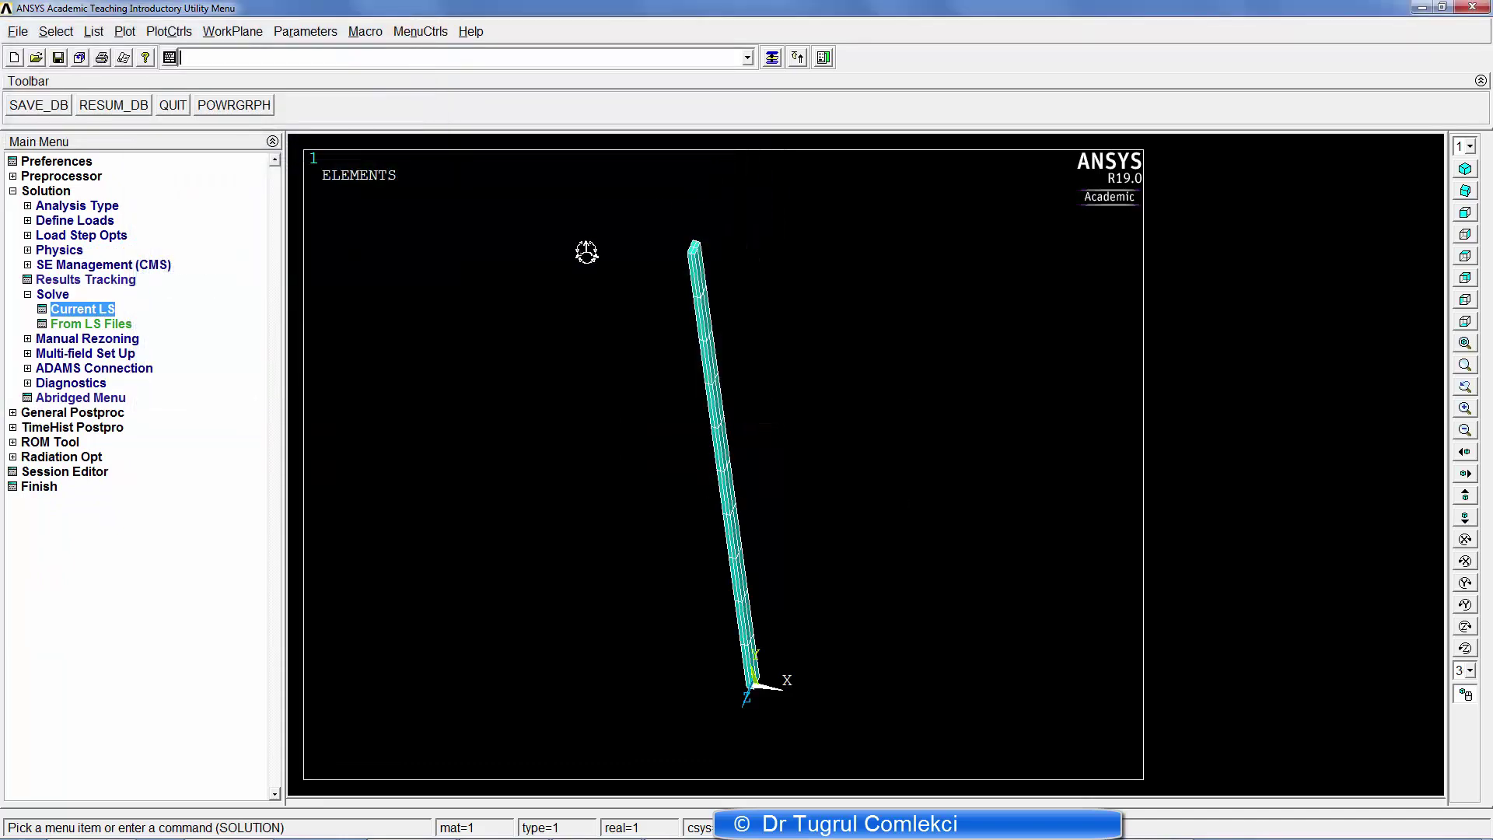
- List the results summary of the re-solved buckling analysis, check the first and second mode load factors, and close the listing
left_click(45, 414)
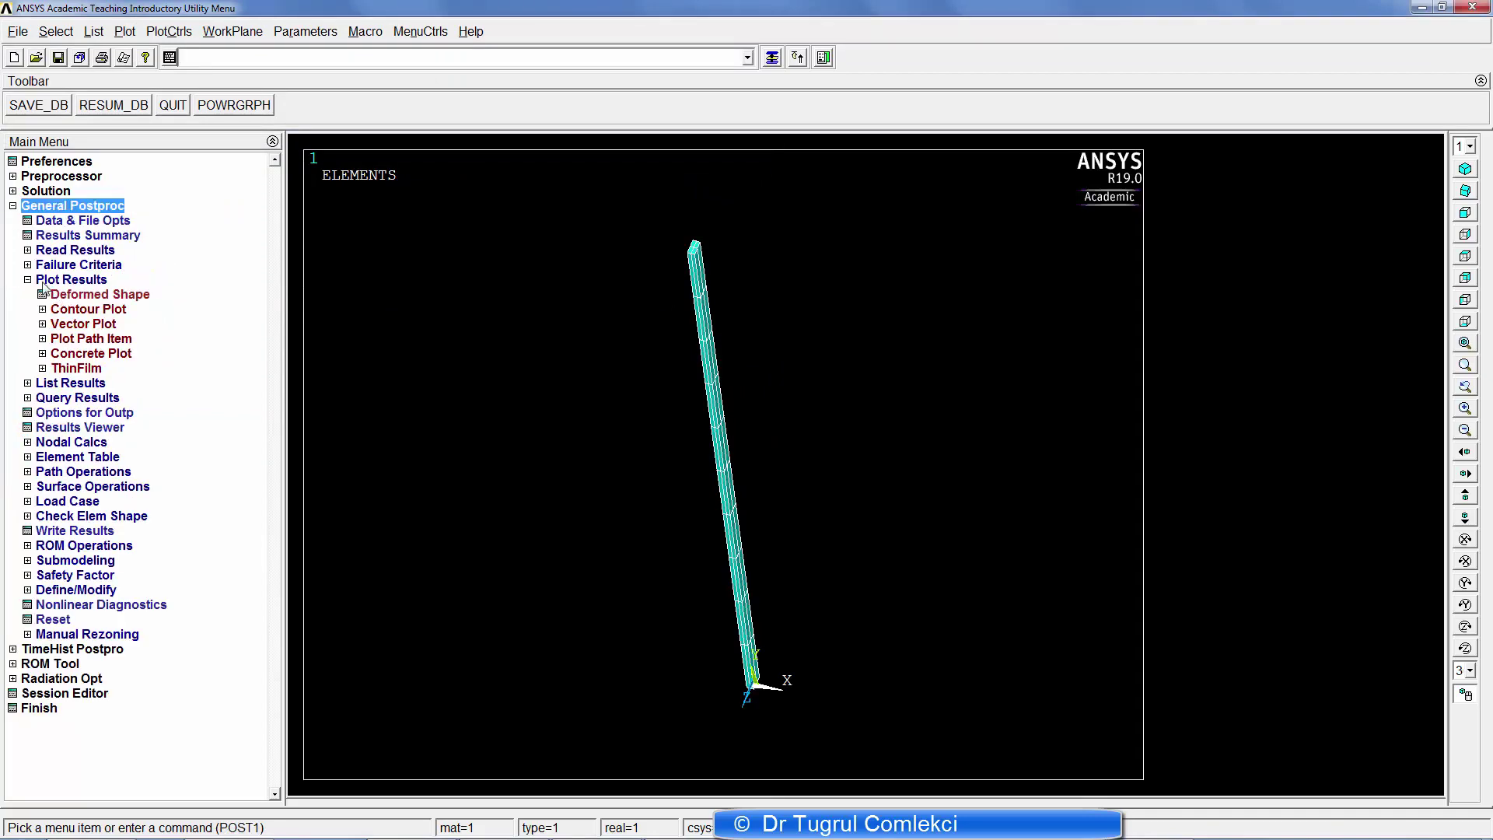
left_click(60, 253)
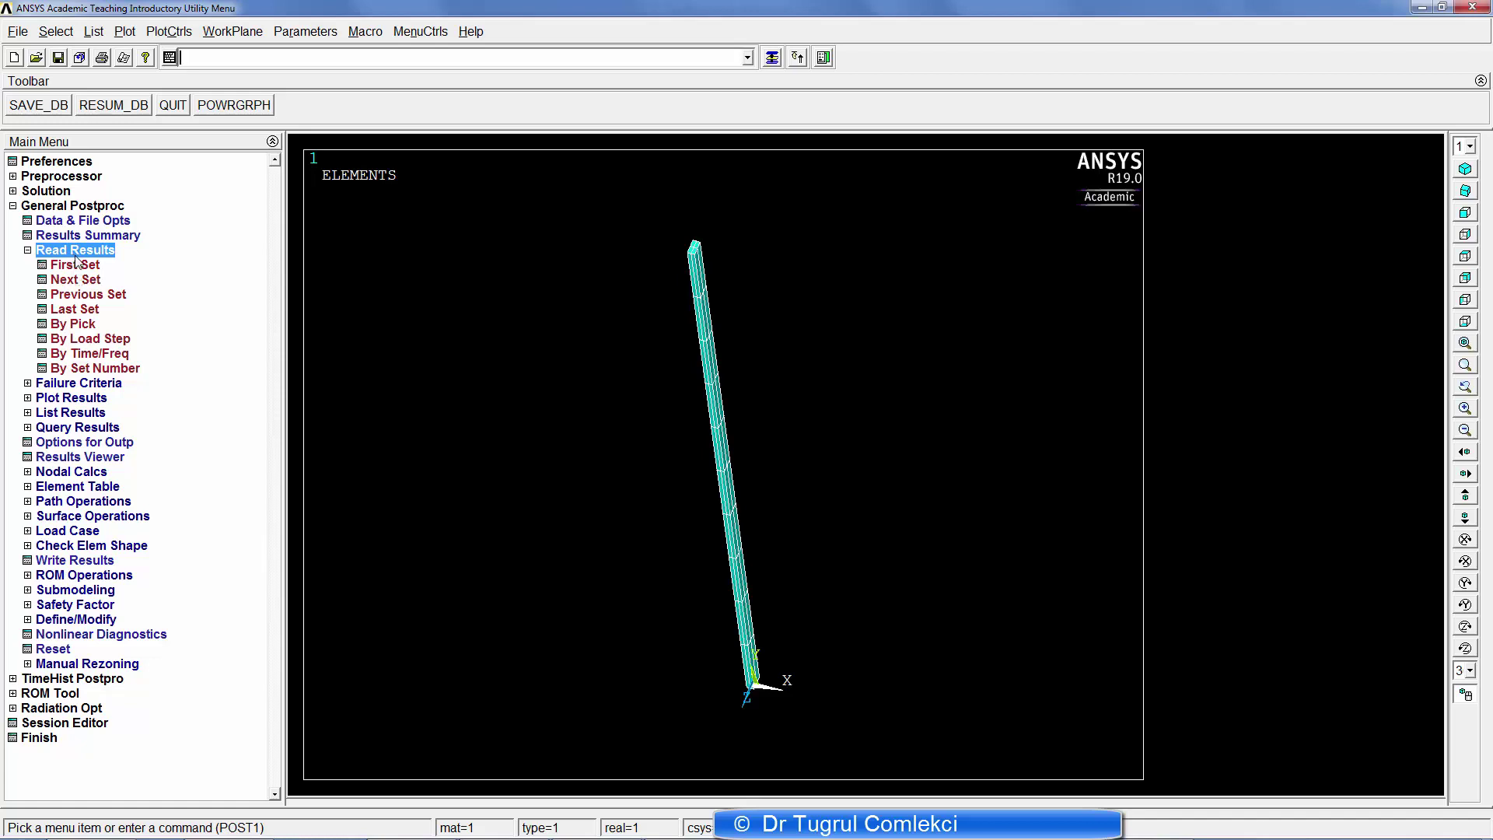
left_click(66, 236)
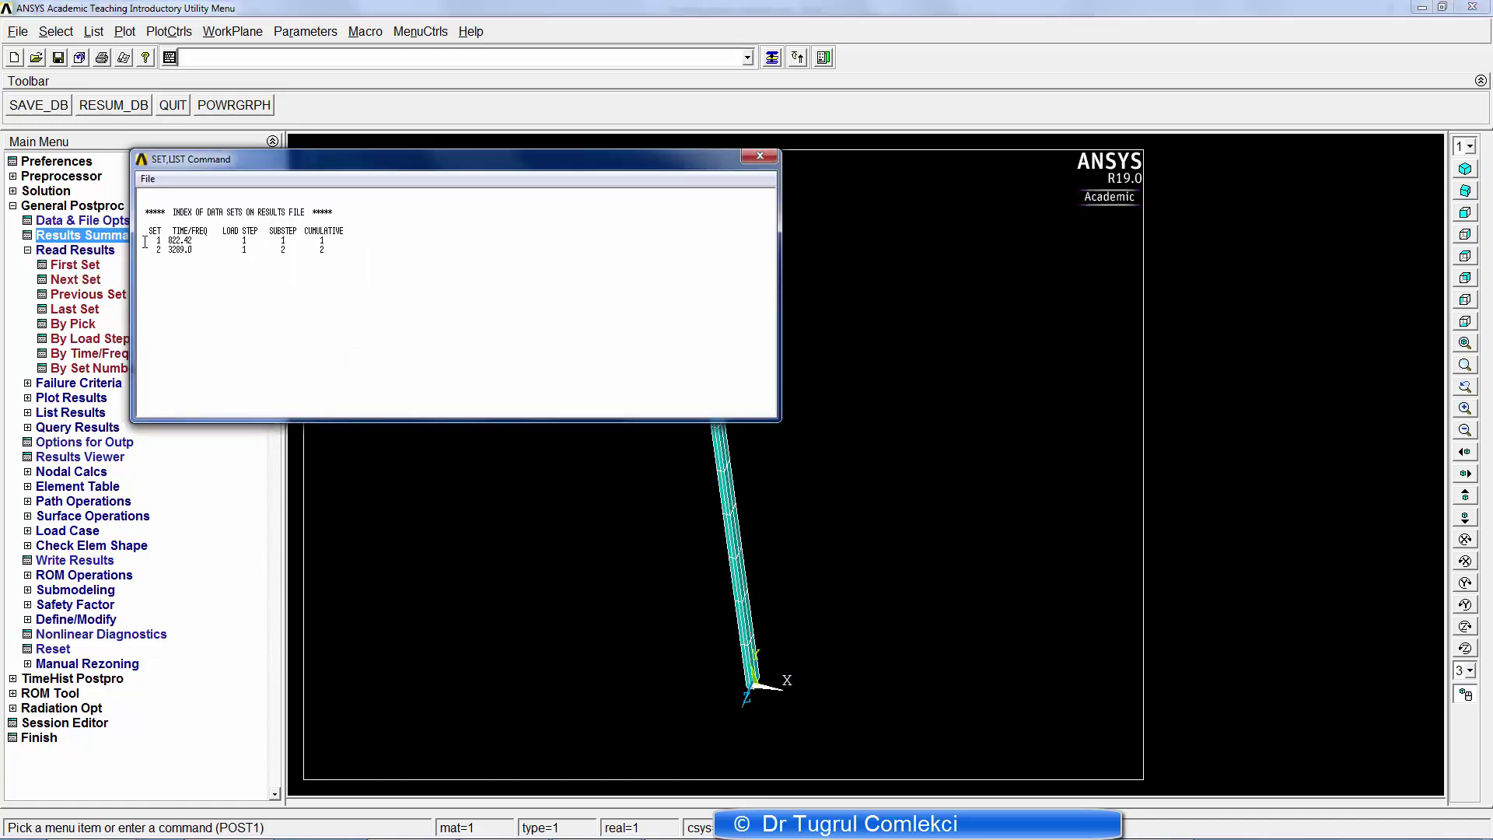
left_click_drag(144, 241, 360, 239)
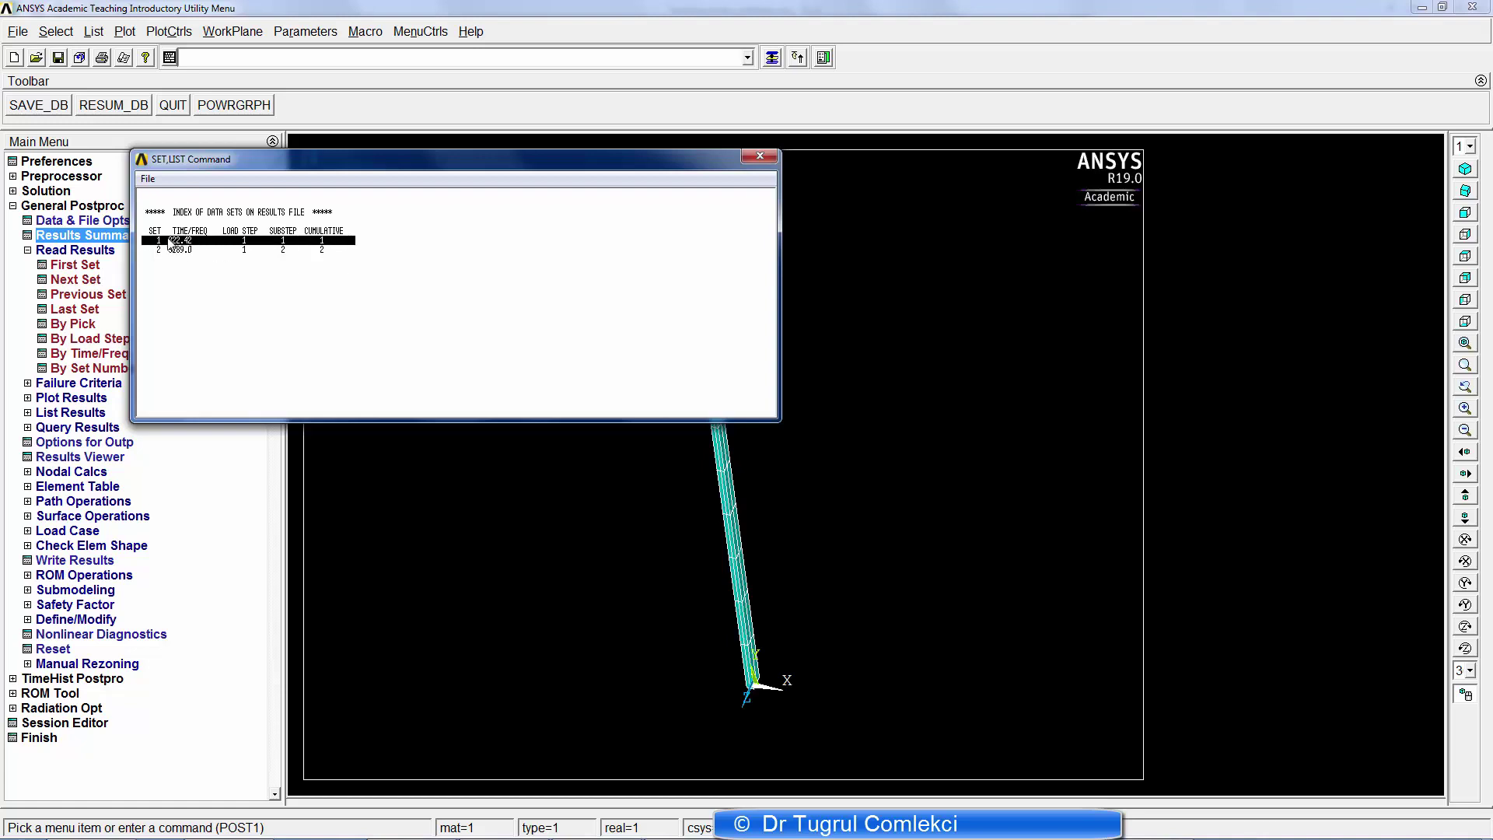
left_click(166, 240)
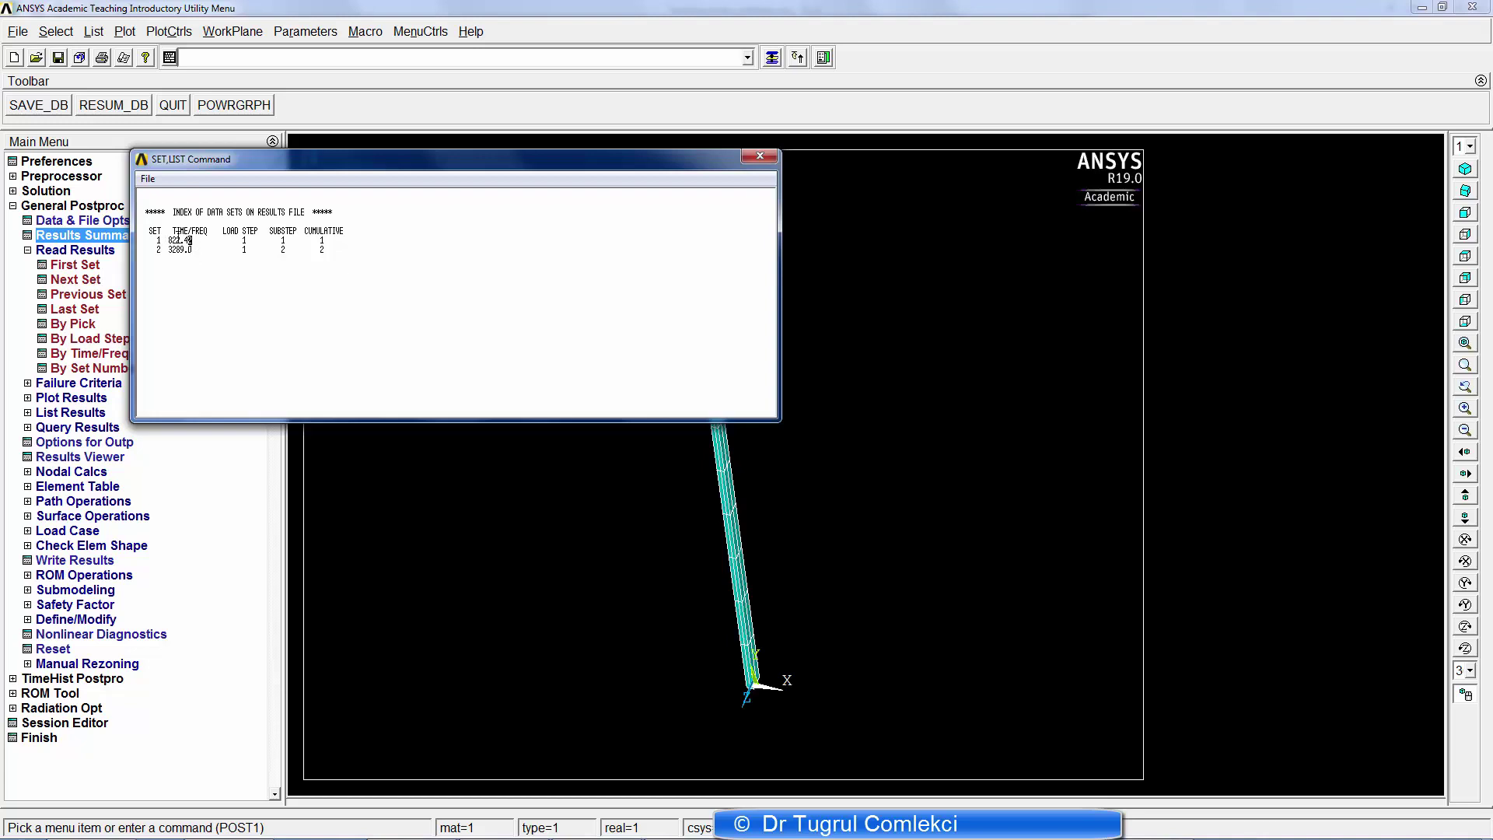
triple_click(189, 241)
double_click(189, 240)
left_click(192, 248)
left_click_drag(169, 250, 195, 252)
left_click(229, 269)
left_click(755, 157)
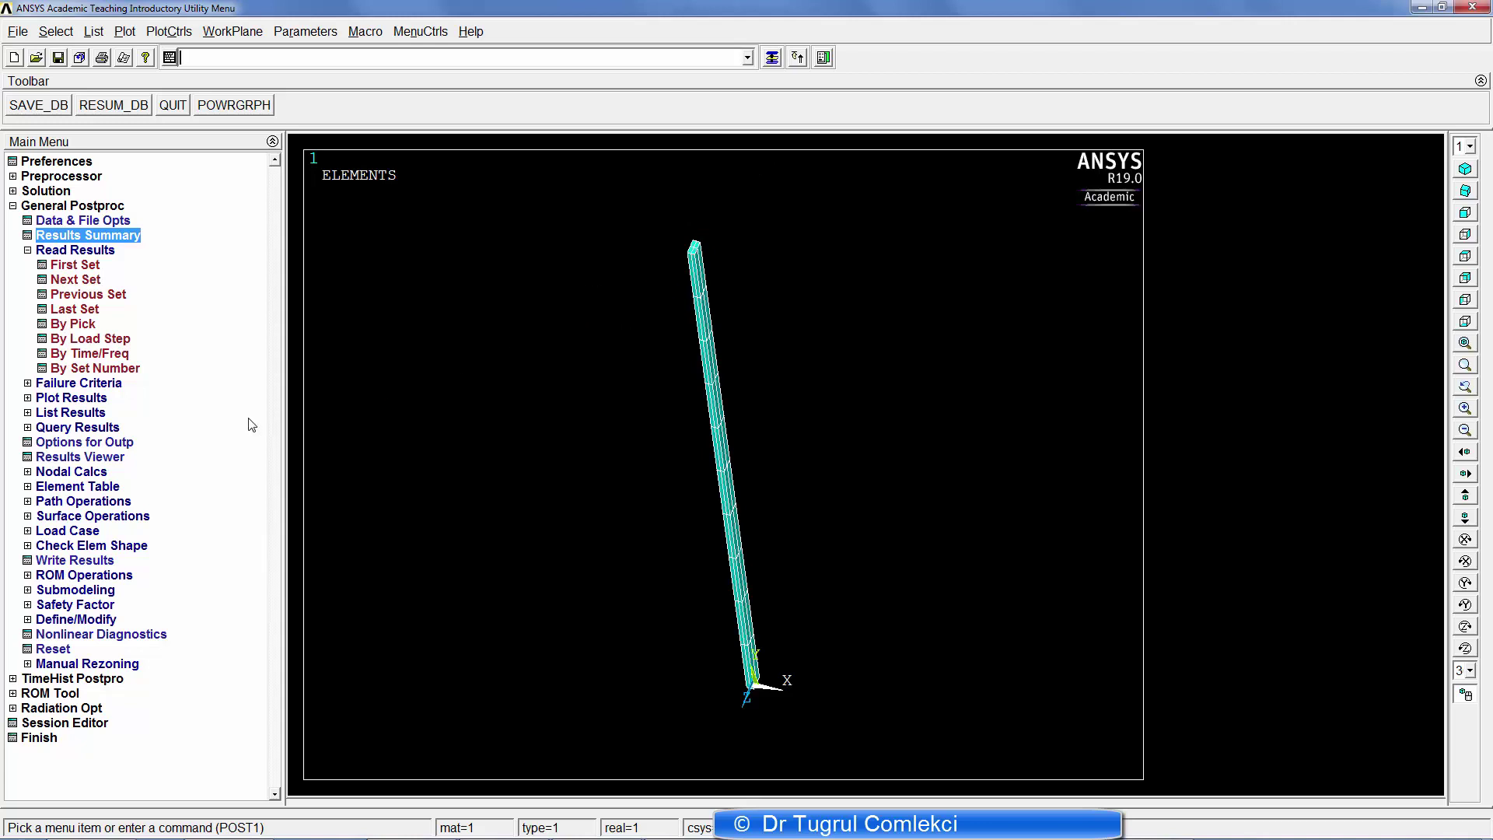
- Read the first buckling mode's result set and plot its deformed shape over the undeformed column
left_click(91, 267)
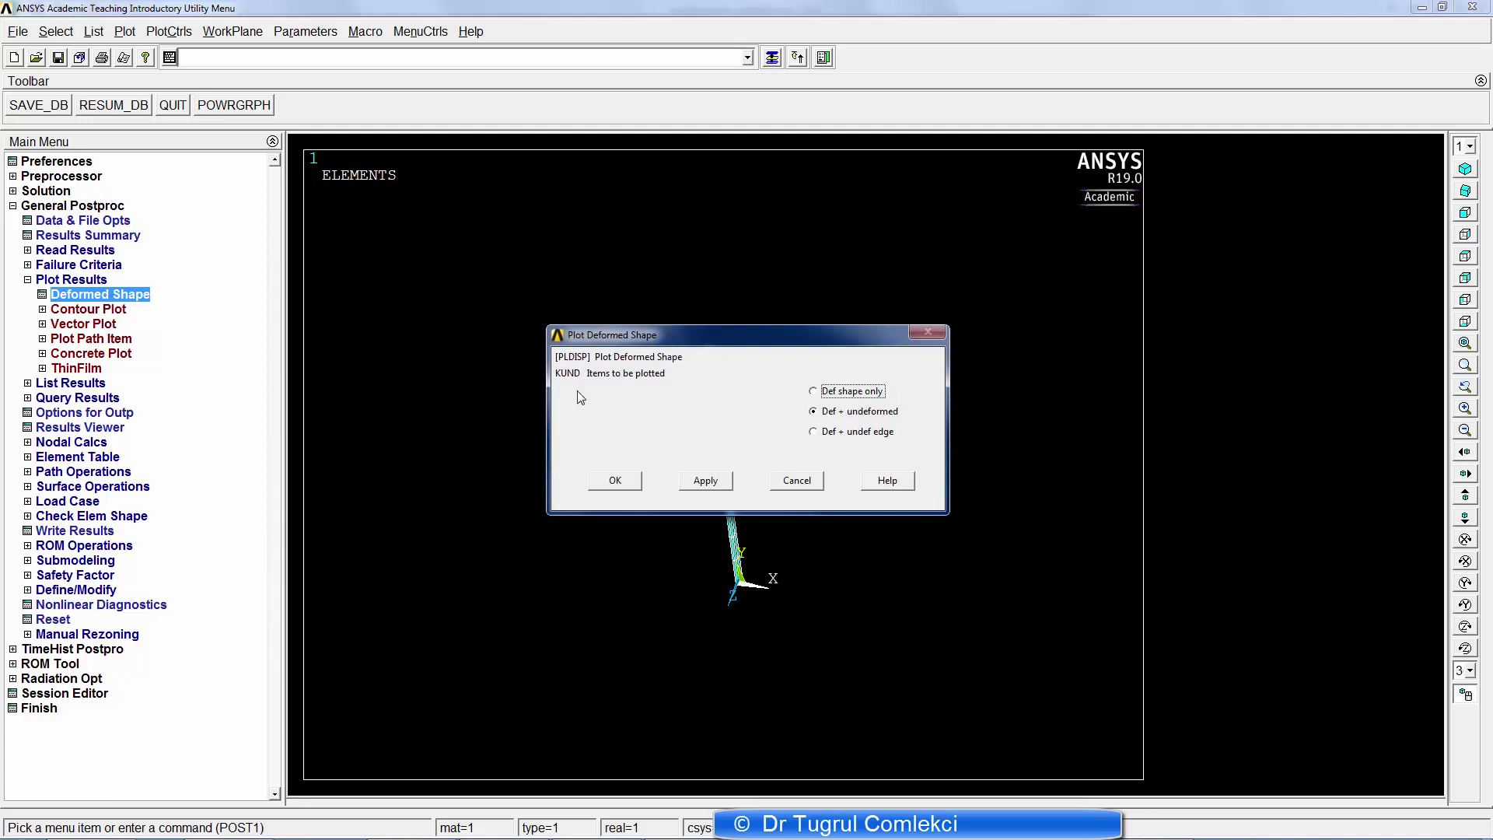
left_click(615, 480)
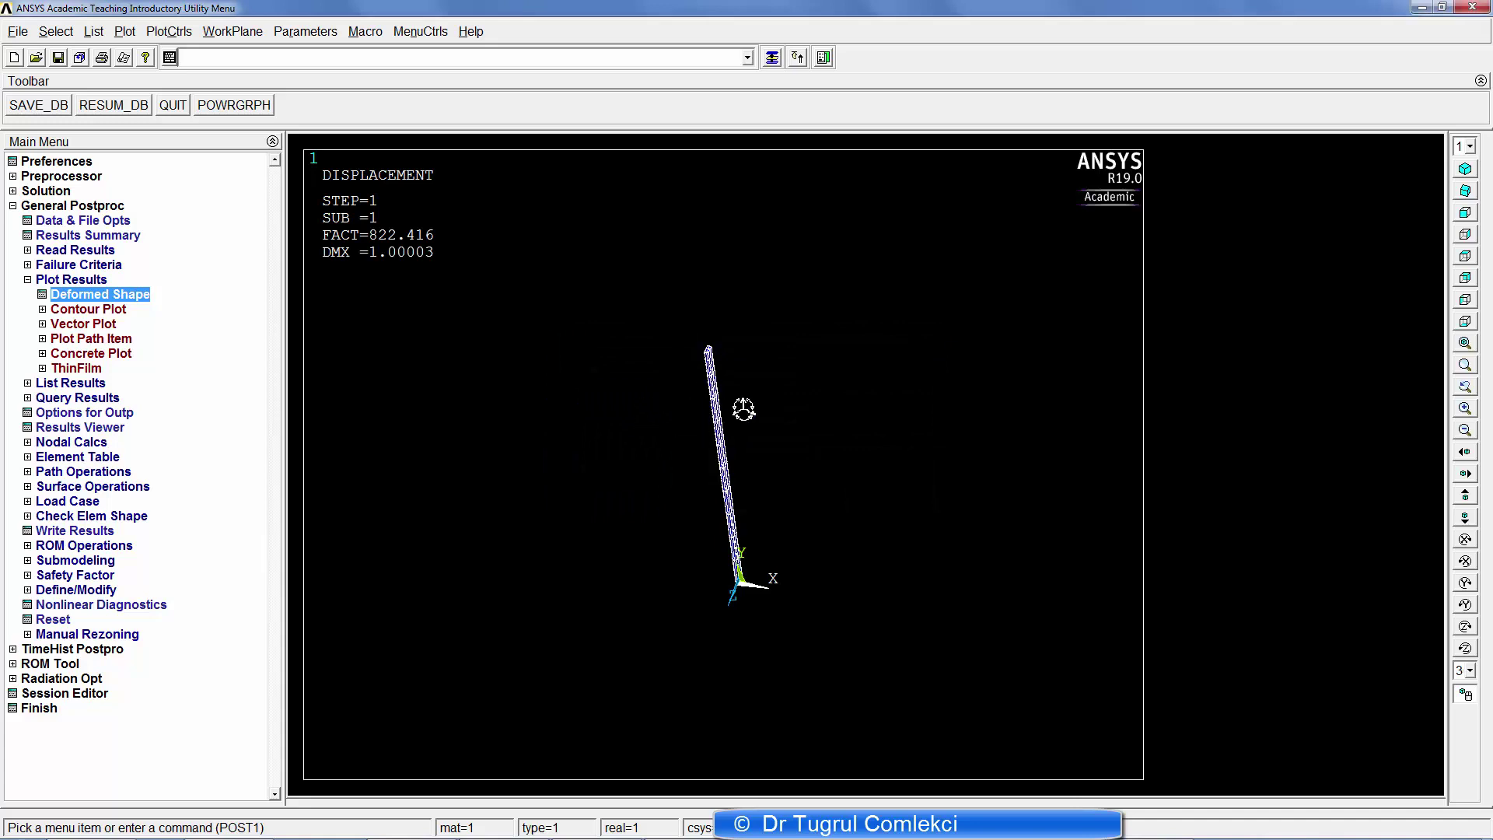
scroll(730, 404, "up", 2)
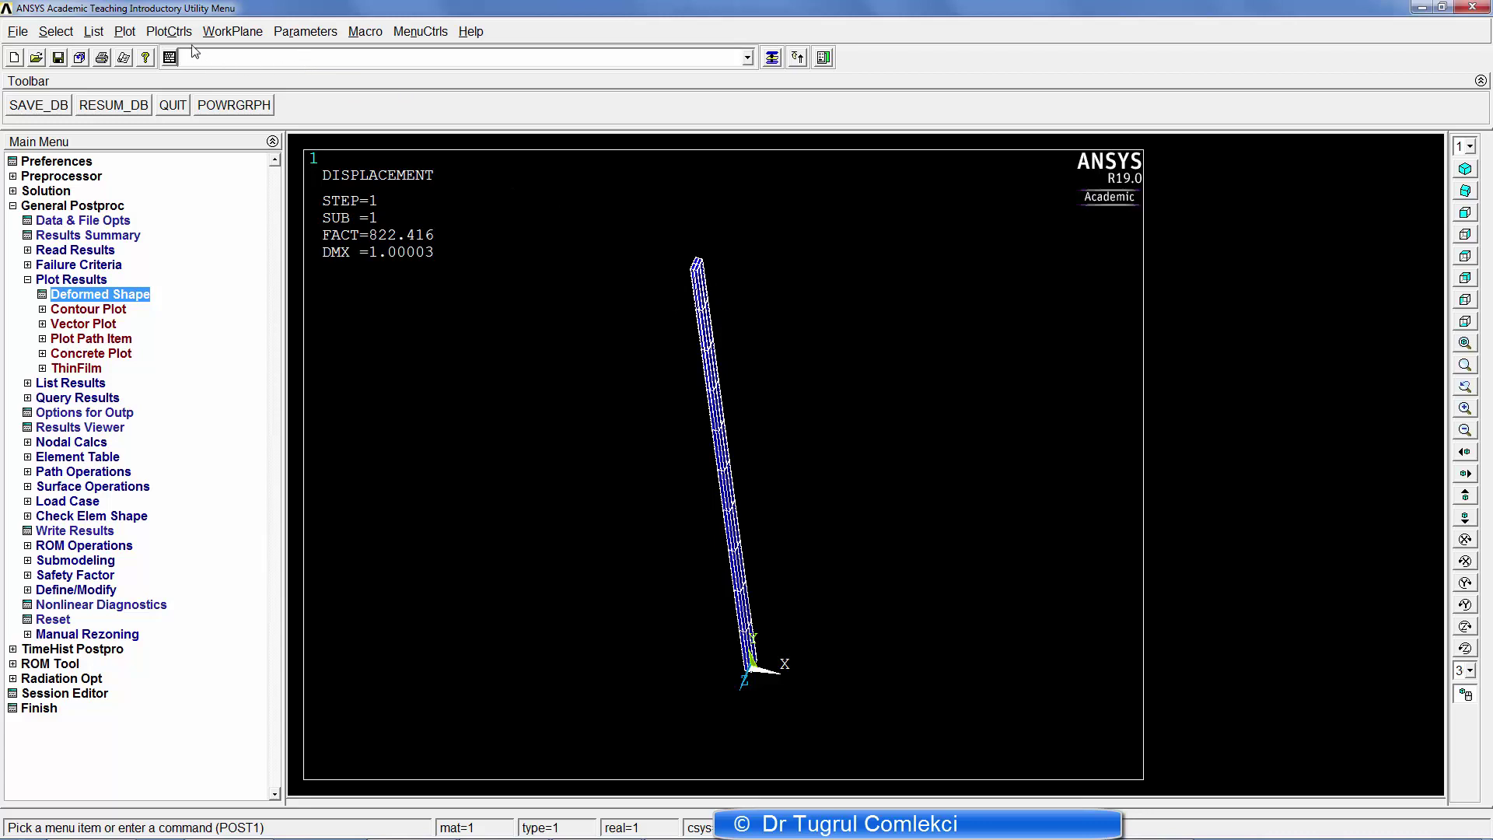
- Set the displacement scale factor of Window 1 to Auto calculated and replot the first mode shape
left_click(154, 39)
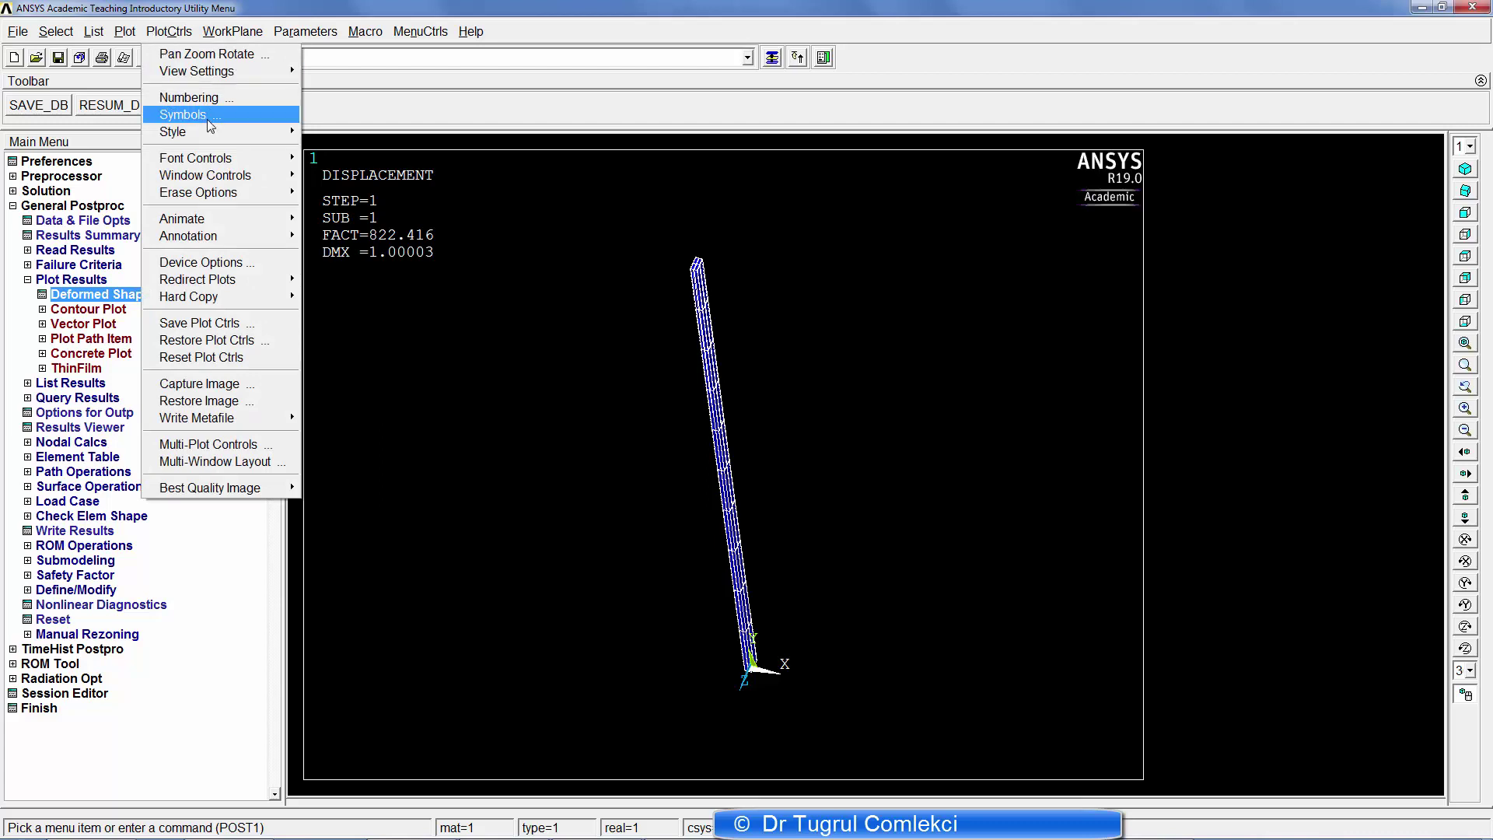
mouse_move(227, 135)
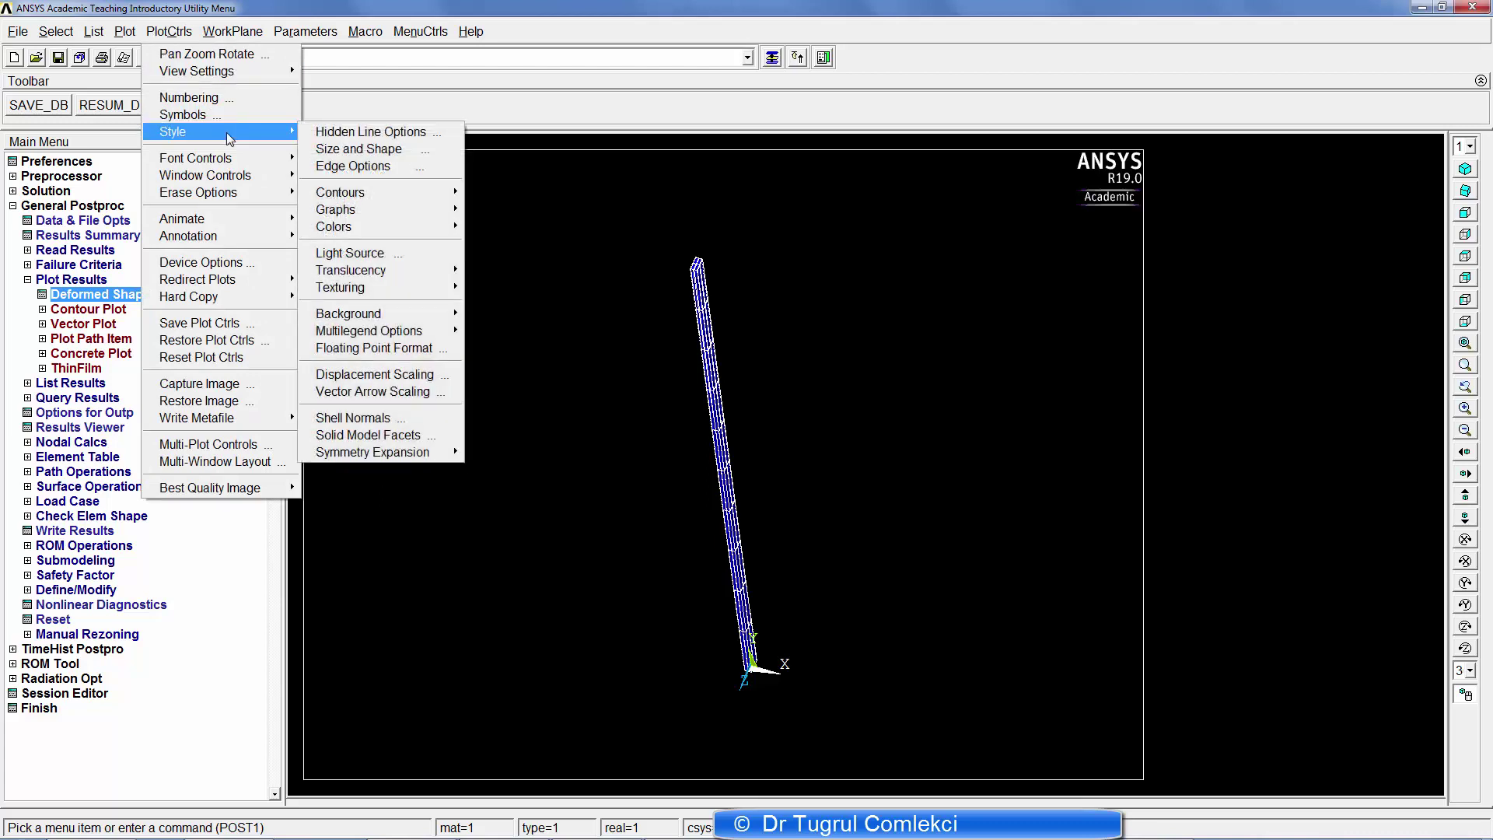
left_click(355, 373)
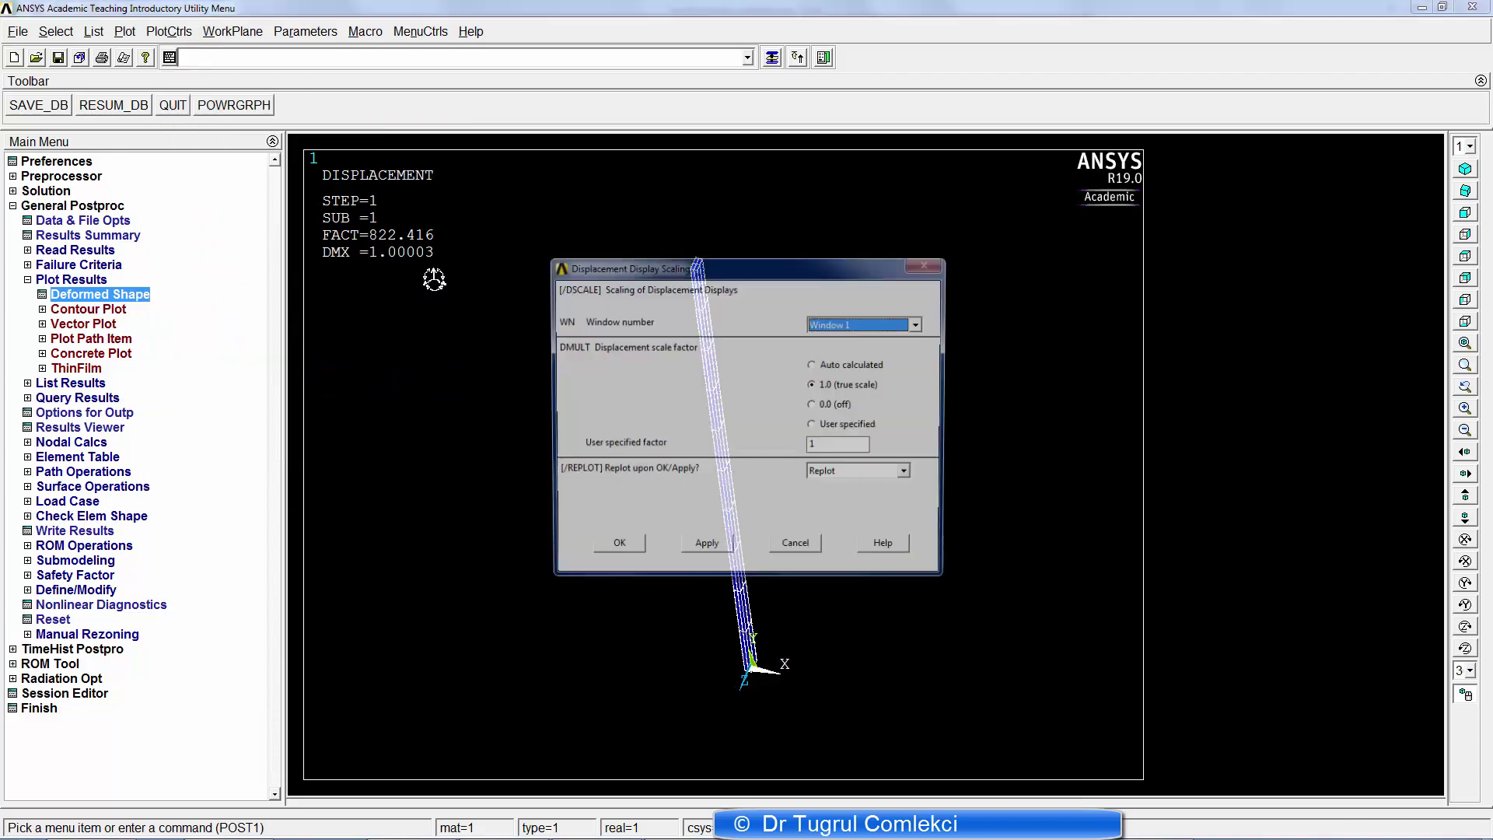
left_click(816, 365)
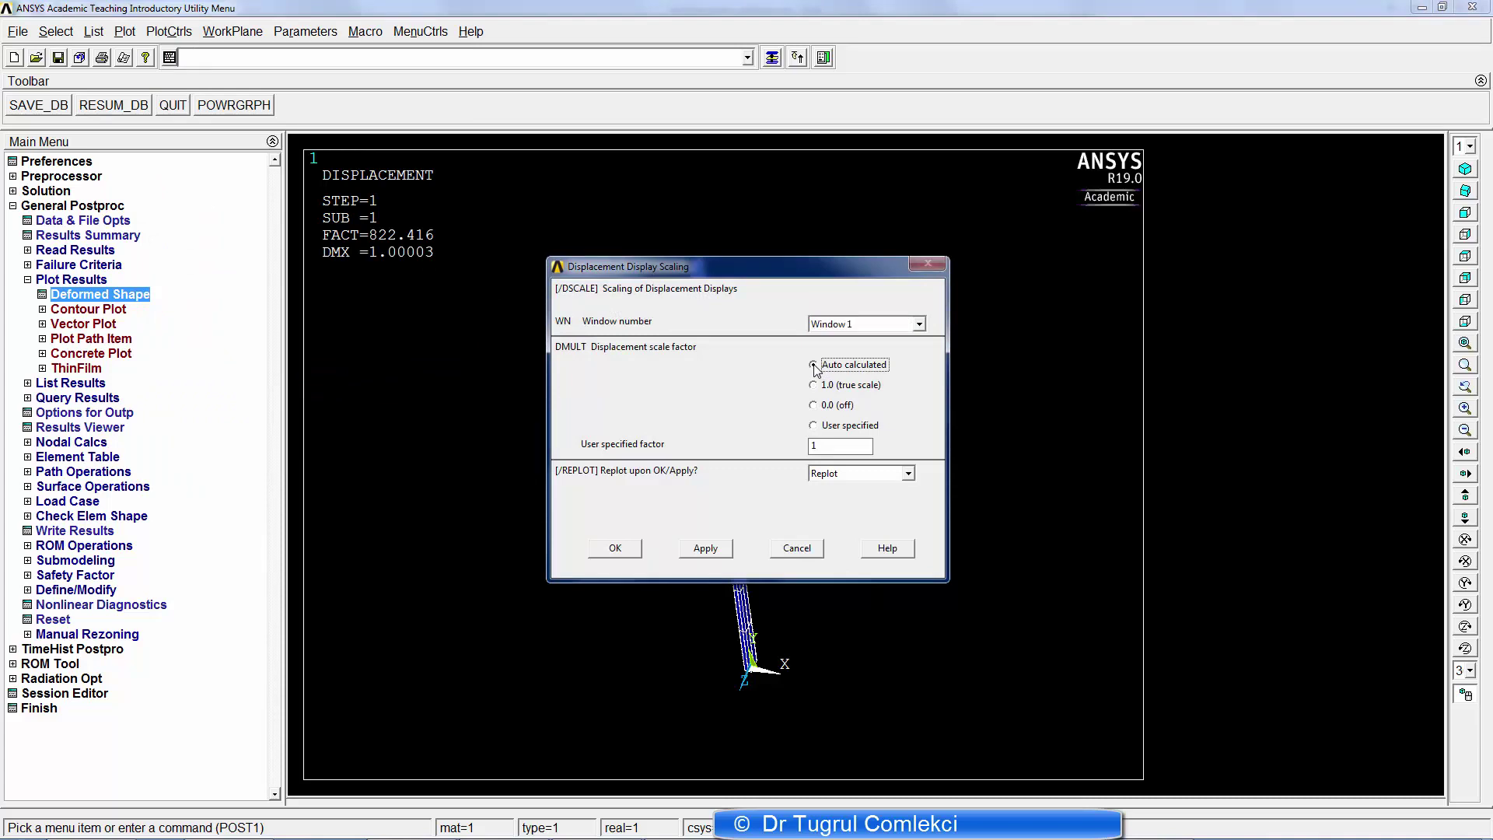
left_click(822, 384)
left_click(823, 405)
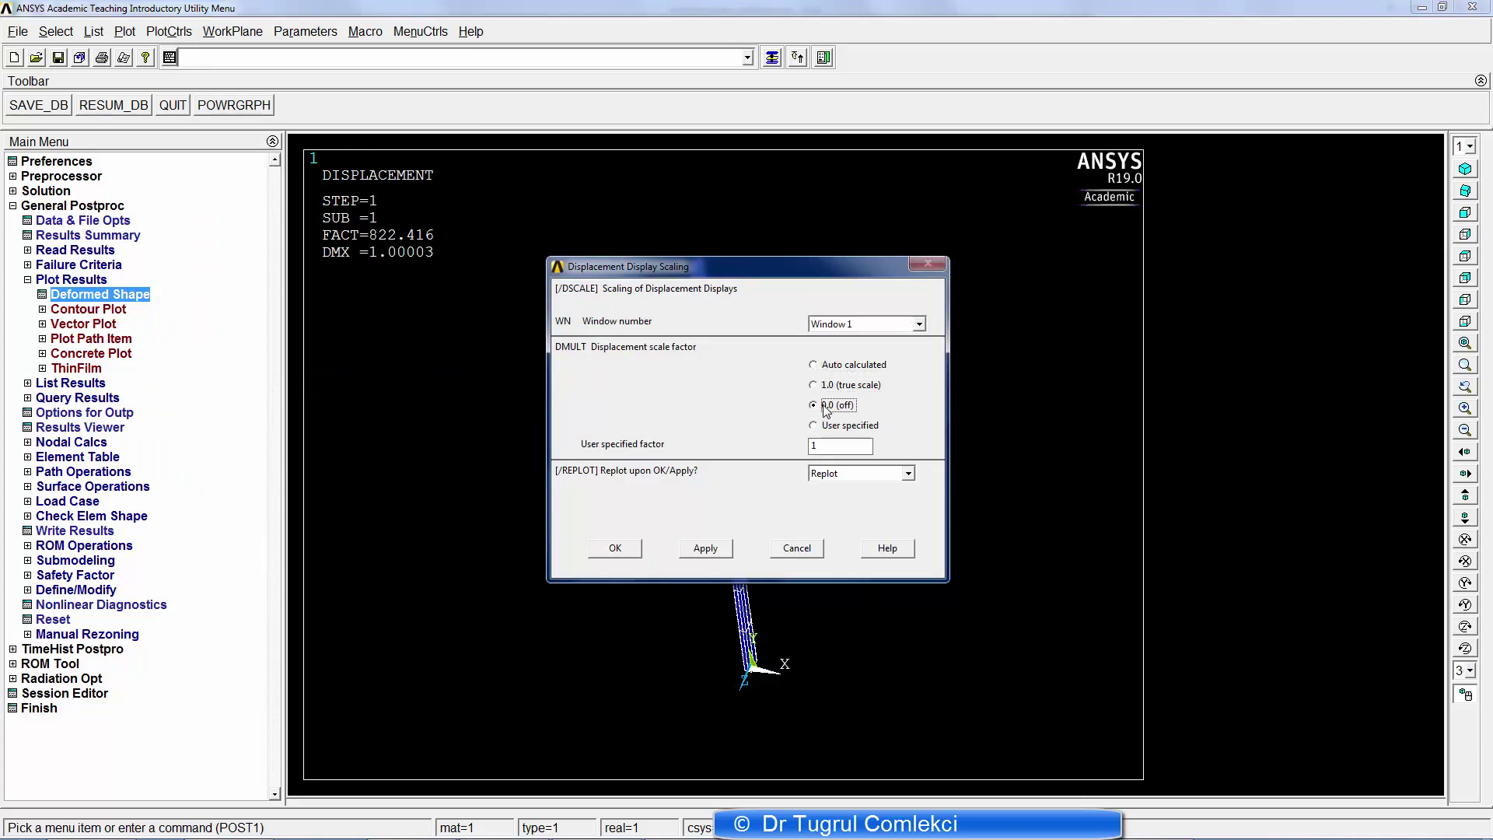
left_click(827, 447)
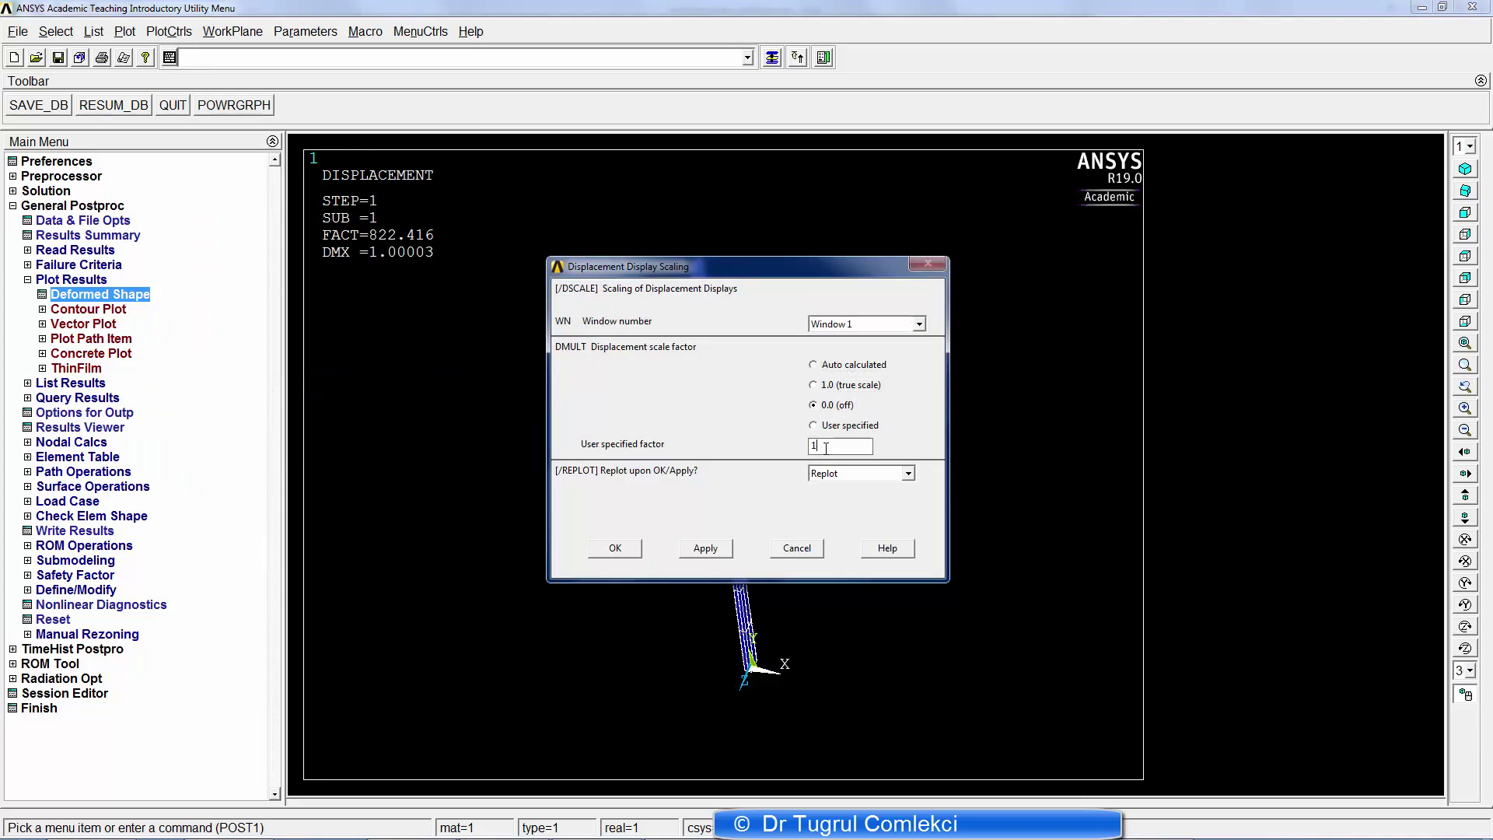
left_click(824, 366)
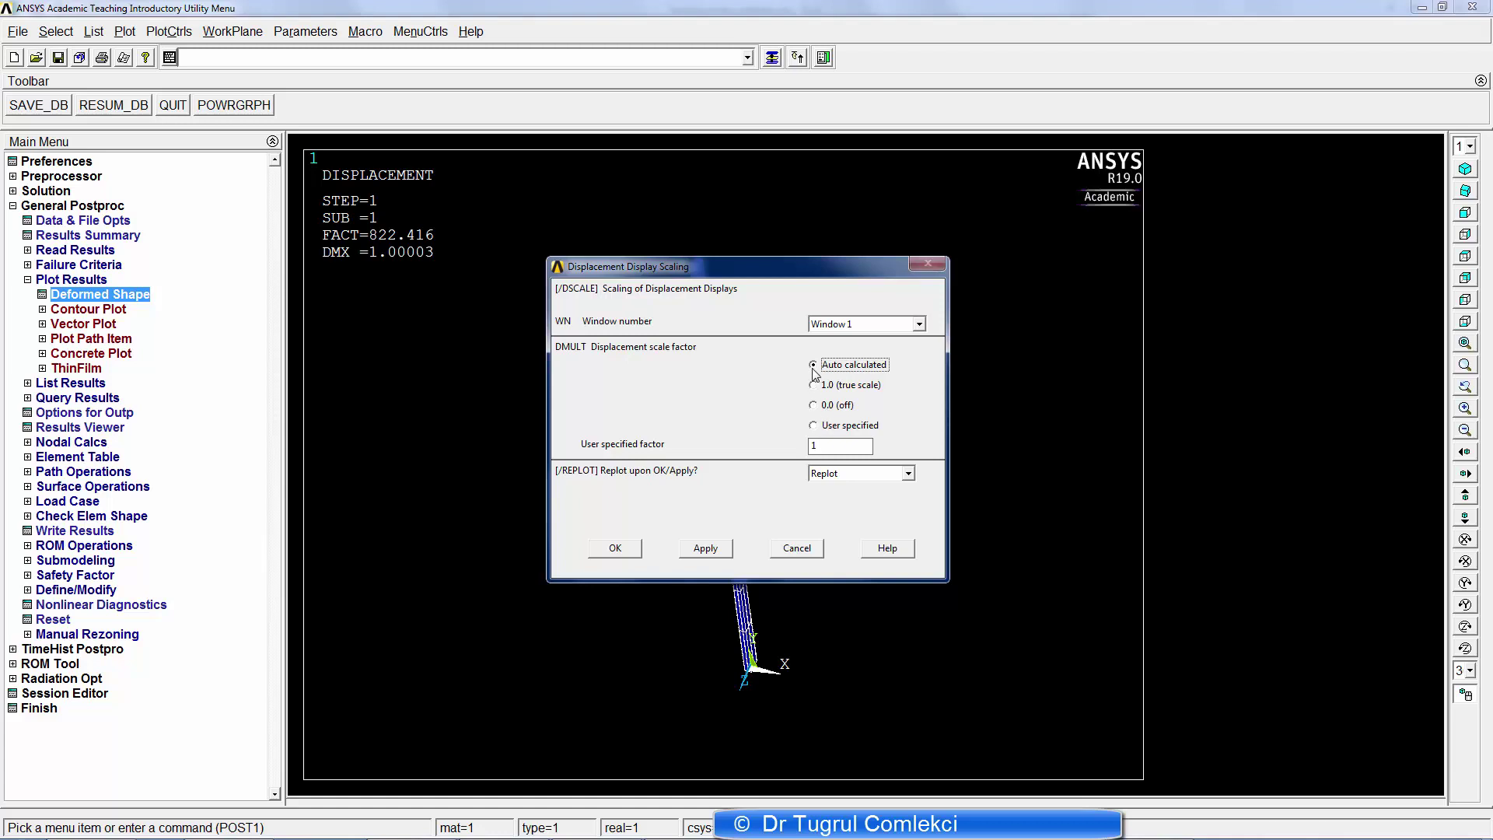
left_click(614, 548)
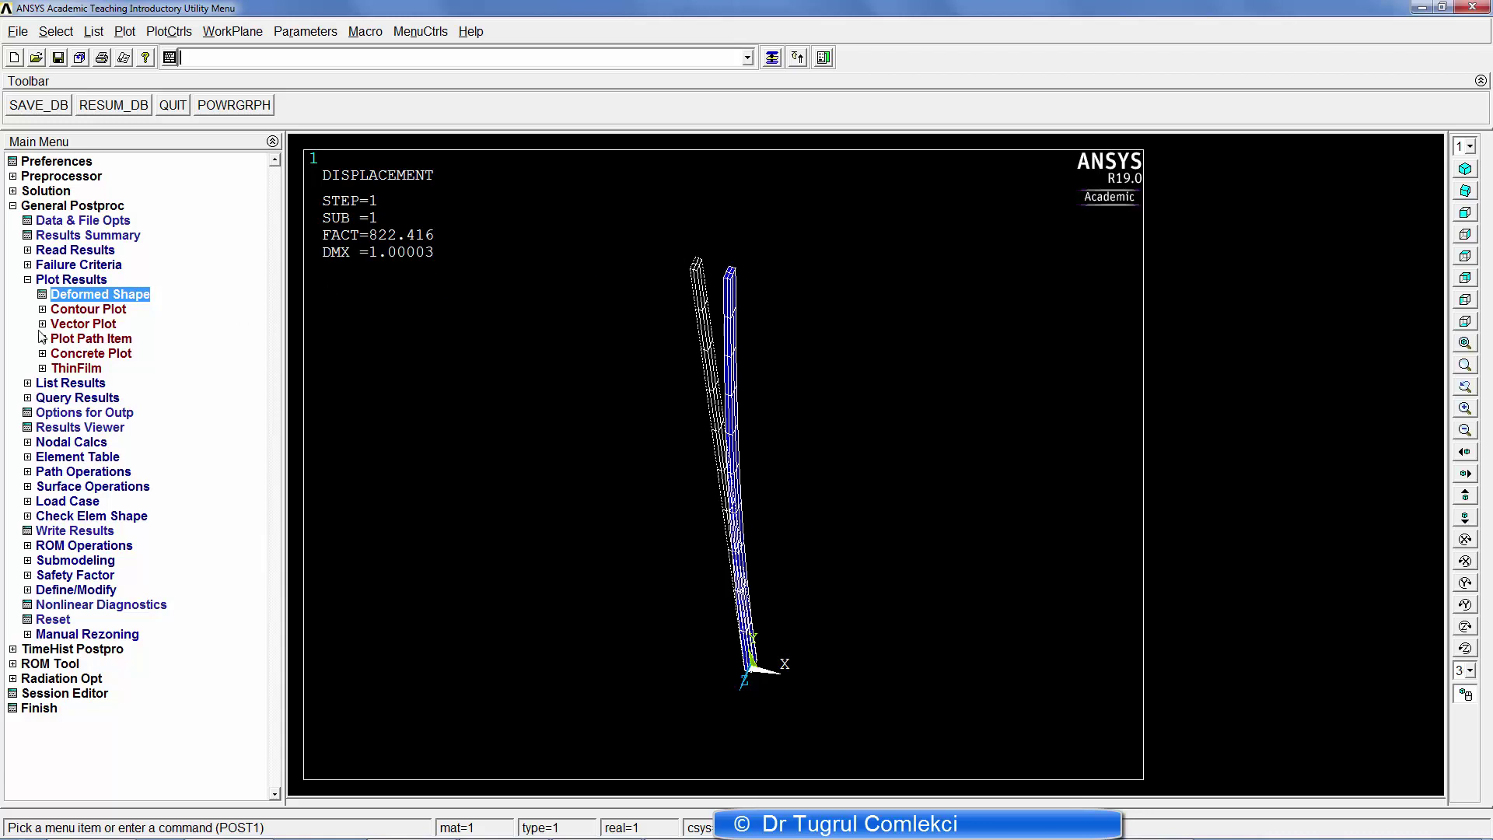
- Read the next result set for the second buckling mode and plot its deformed shape with the undeformed column
left_click(74, 250)
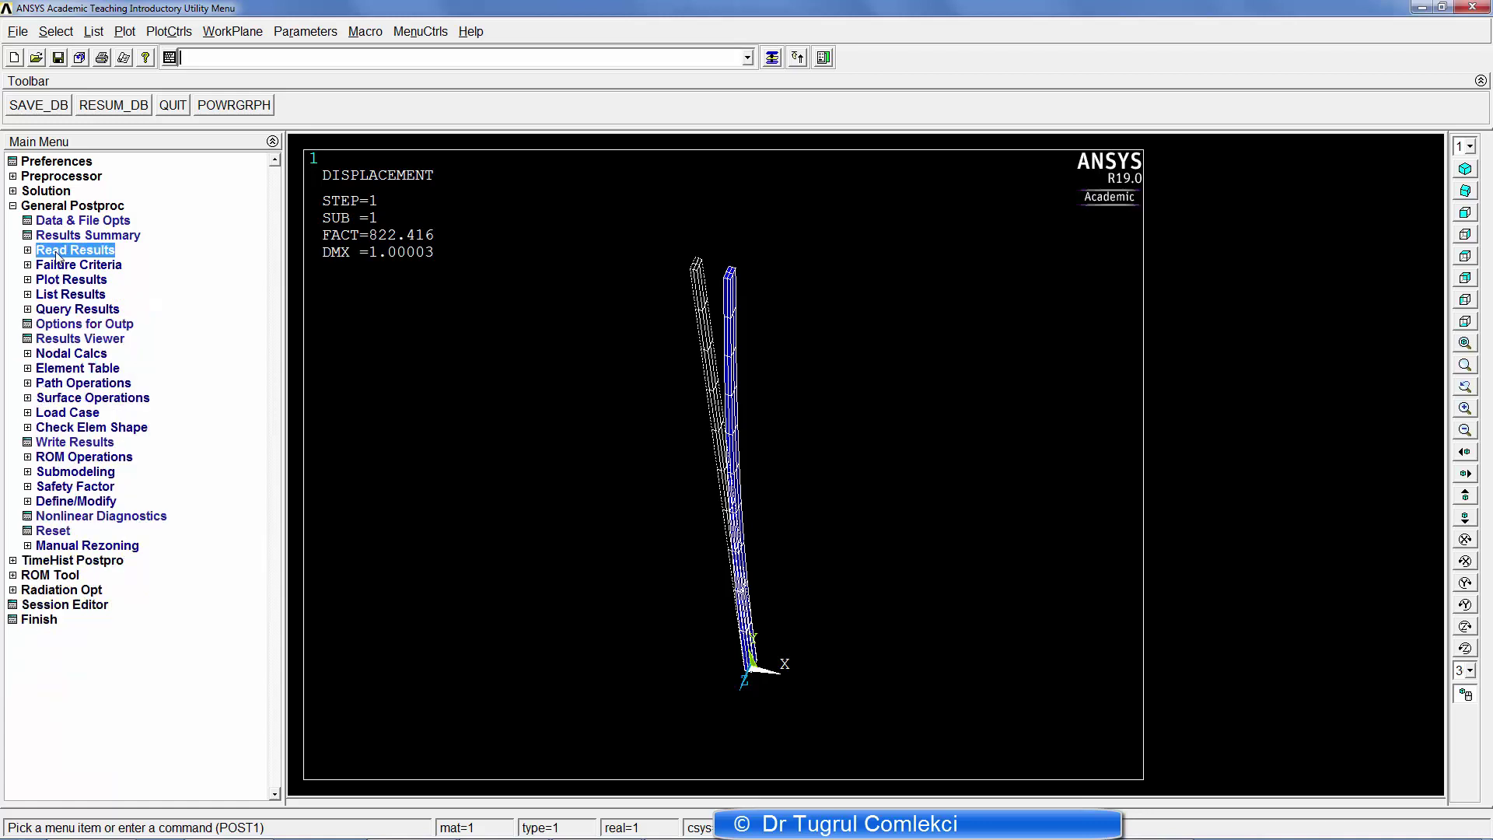
left_click(76, 279)
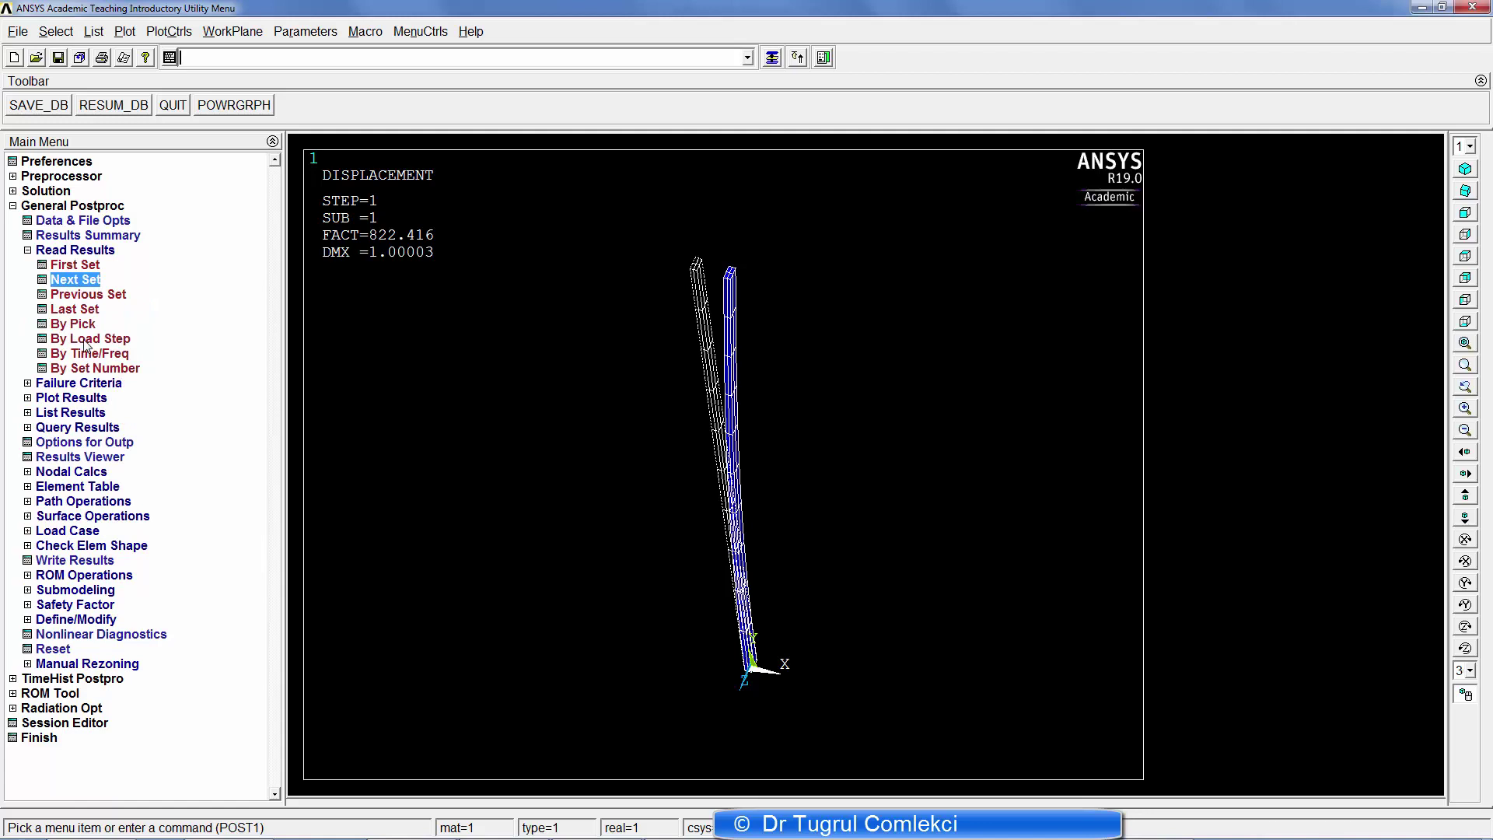
left_click(75, 397)
left_click(84, 297)
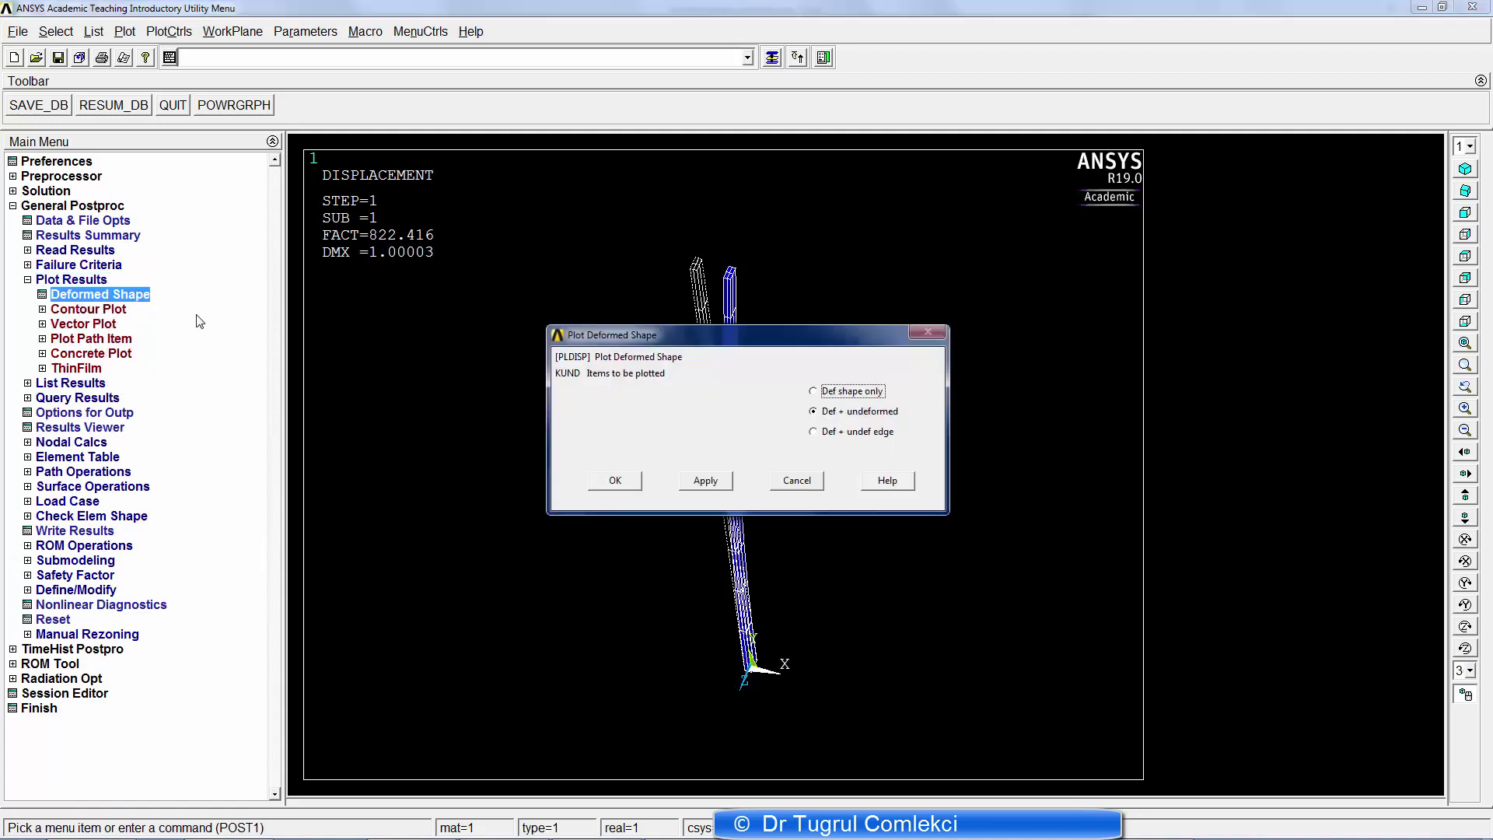
left_click(611, 478)
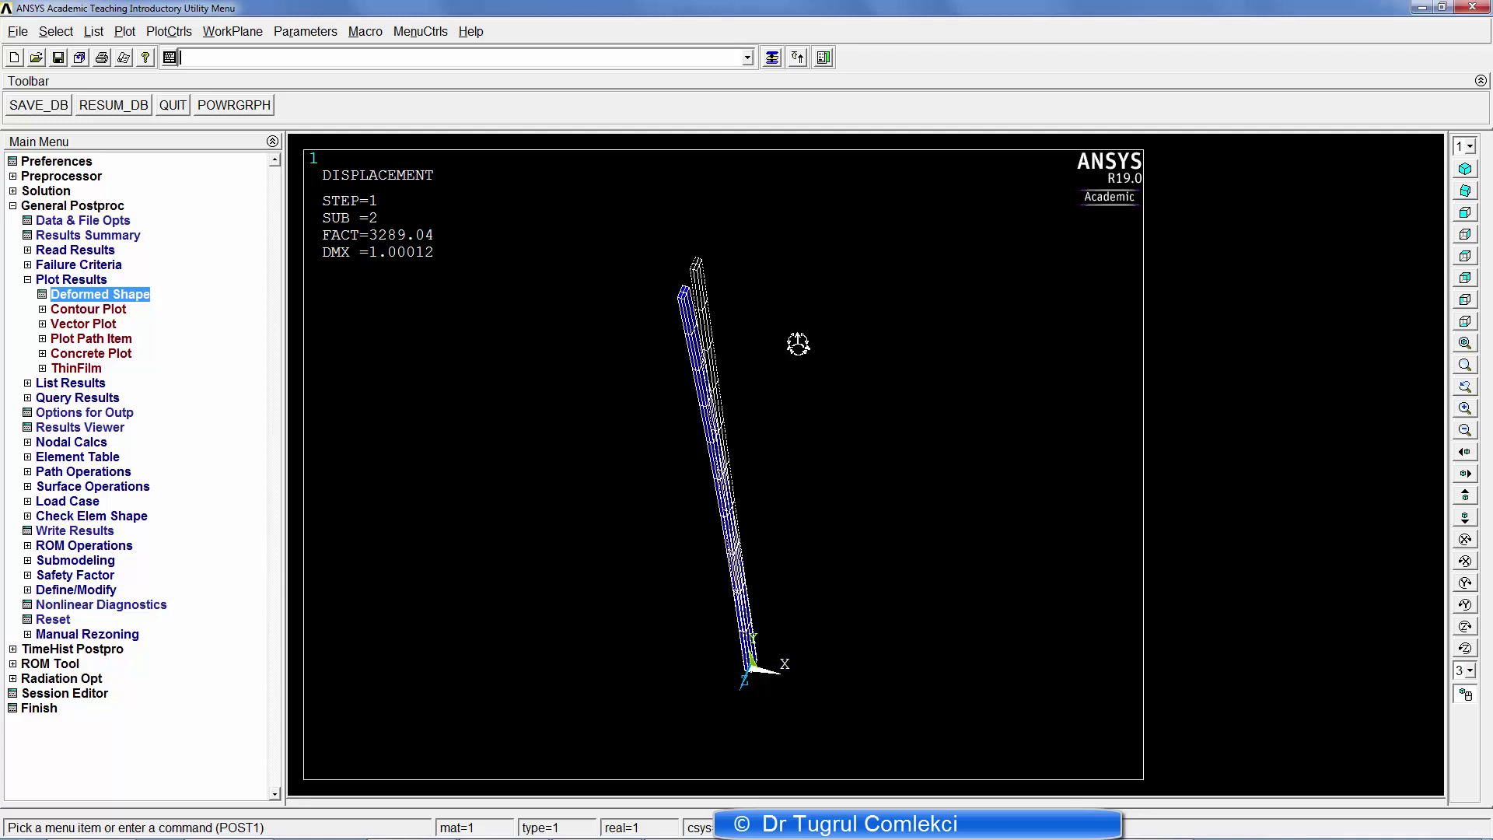
- Switch to the Notepad file Example-Linear-Buckling-Commands.txt and review the clear, element, section, material, geometry and meshing commands
key("alt+Tab")
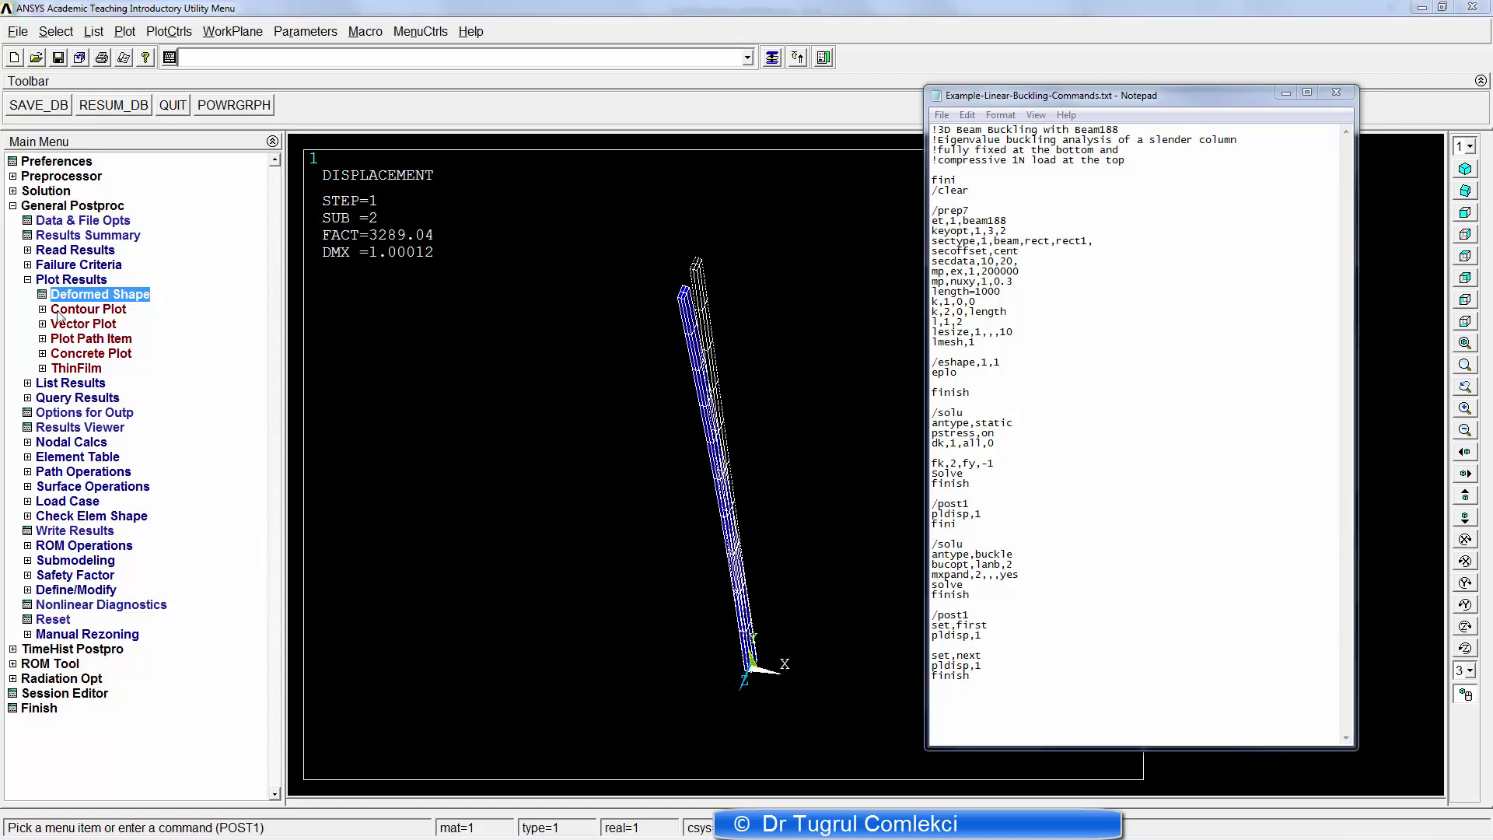
left_click(944, 175)
left_click_drag(945, 176, 959, 197)
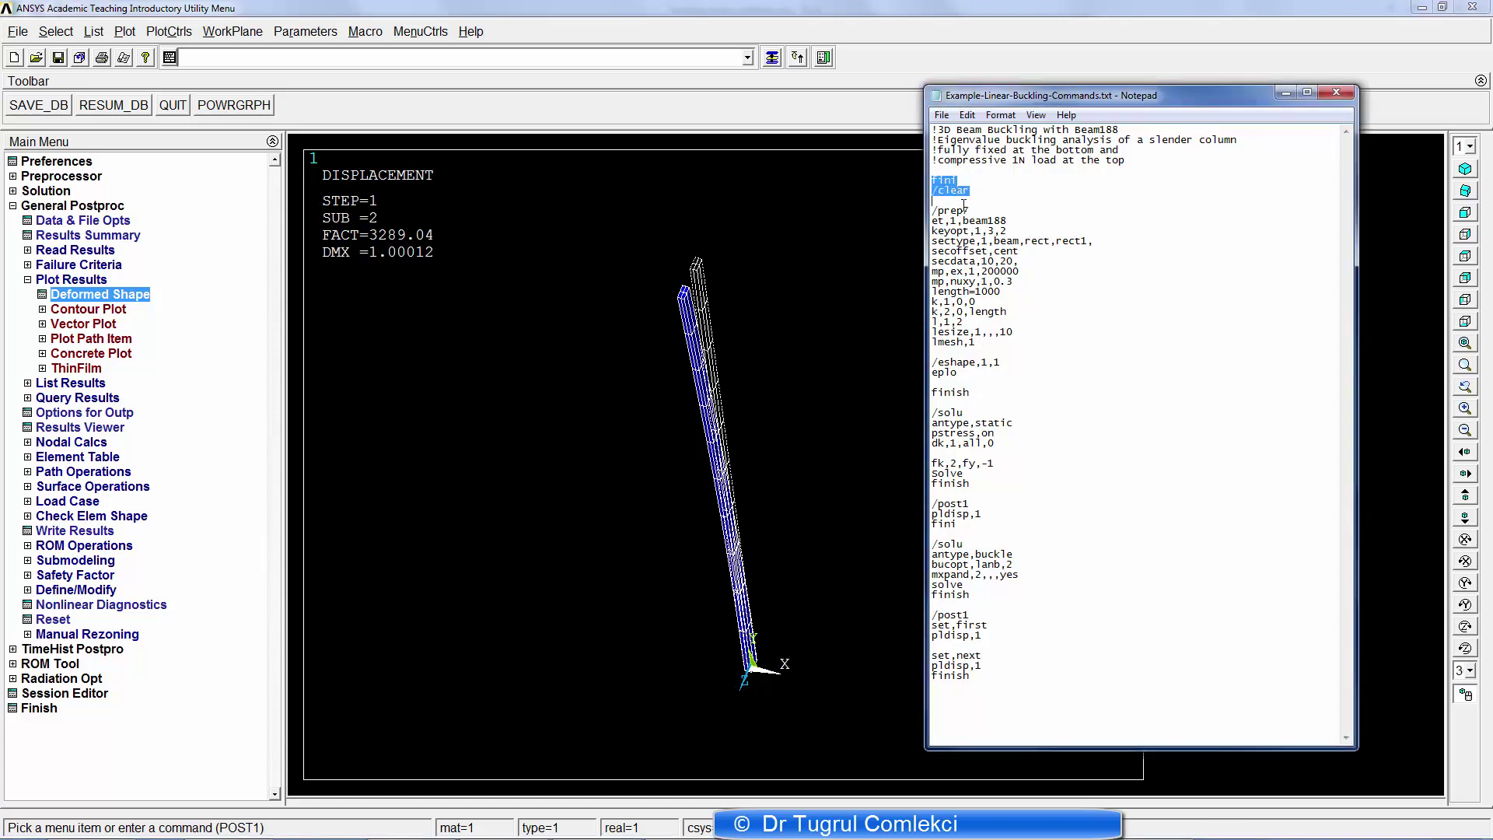
left_click(955, 203)
left_click_drag(933, 210, 1011, 220)
left_click(969, 231)
left_click_drag(933, 241, 936, 271)
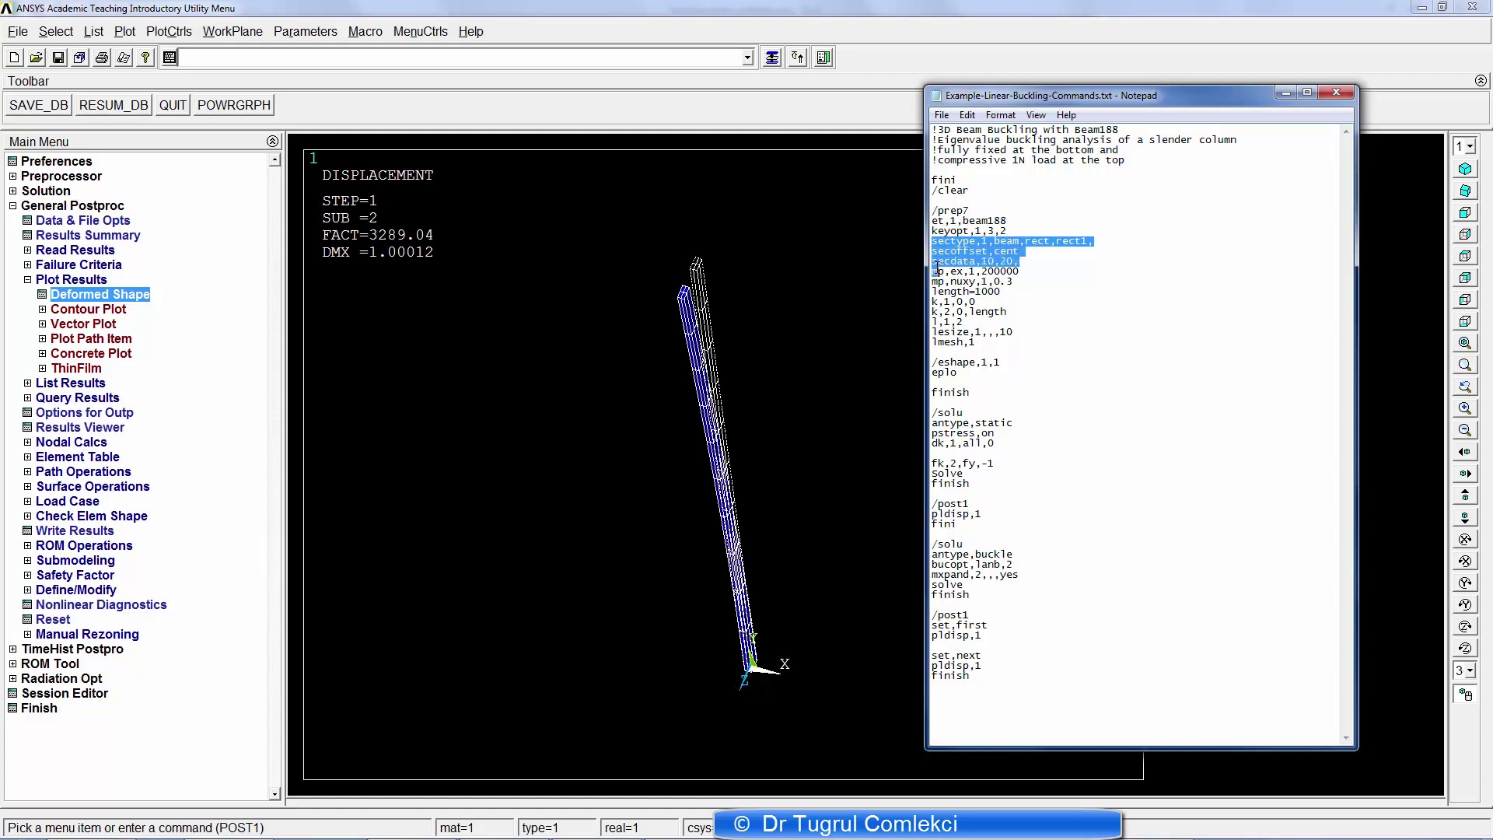
left_click(993, 300)
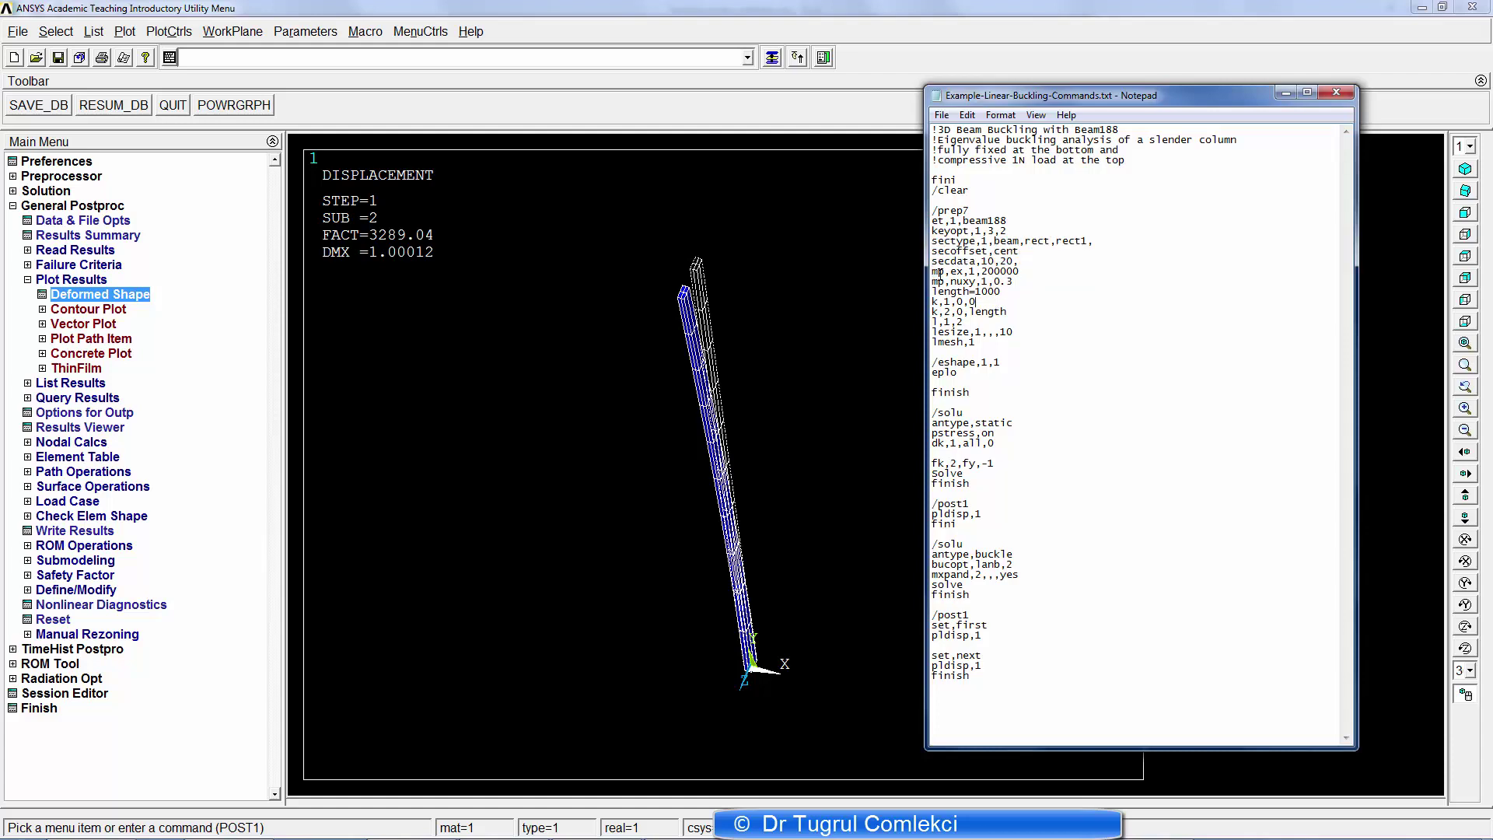
left_click_drag(932, 271, 966, 401)
left_click(966, 402)
- Review the script's static solution commands for prestress, base constraint and unit load, plus the static displacement plot block
left_click_drag(932, 428, 1016, 440)
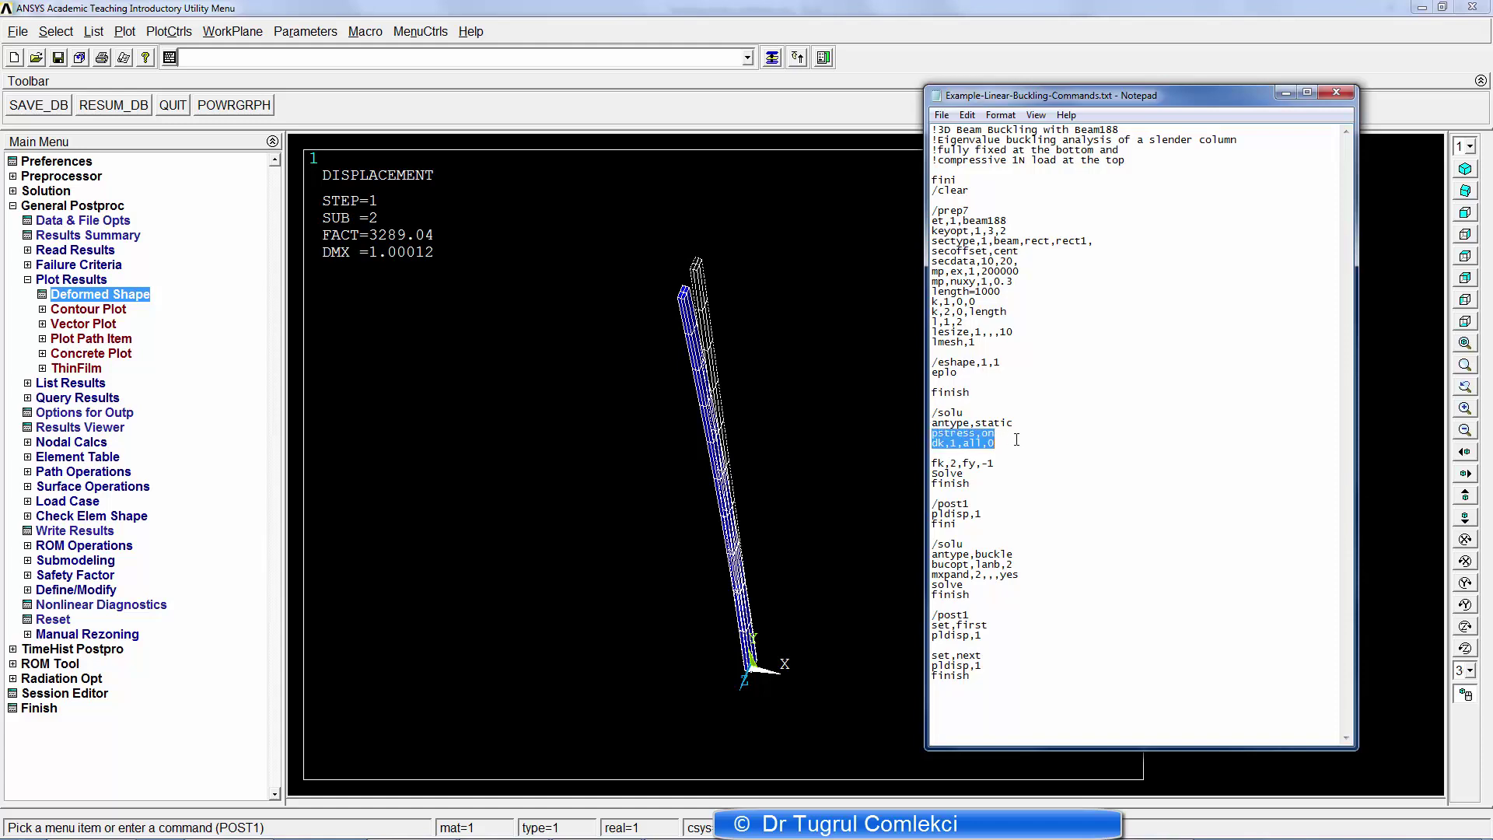
left_click(965, 456)
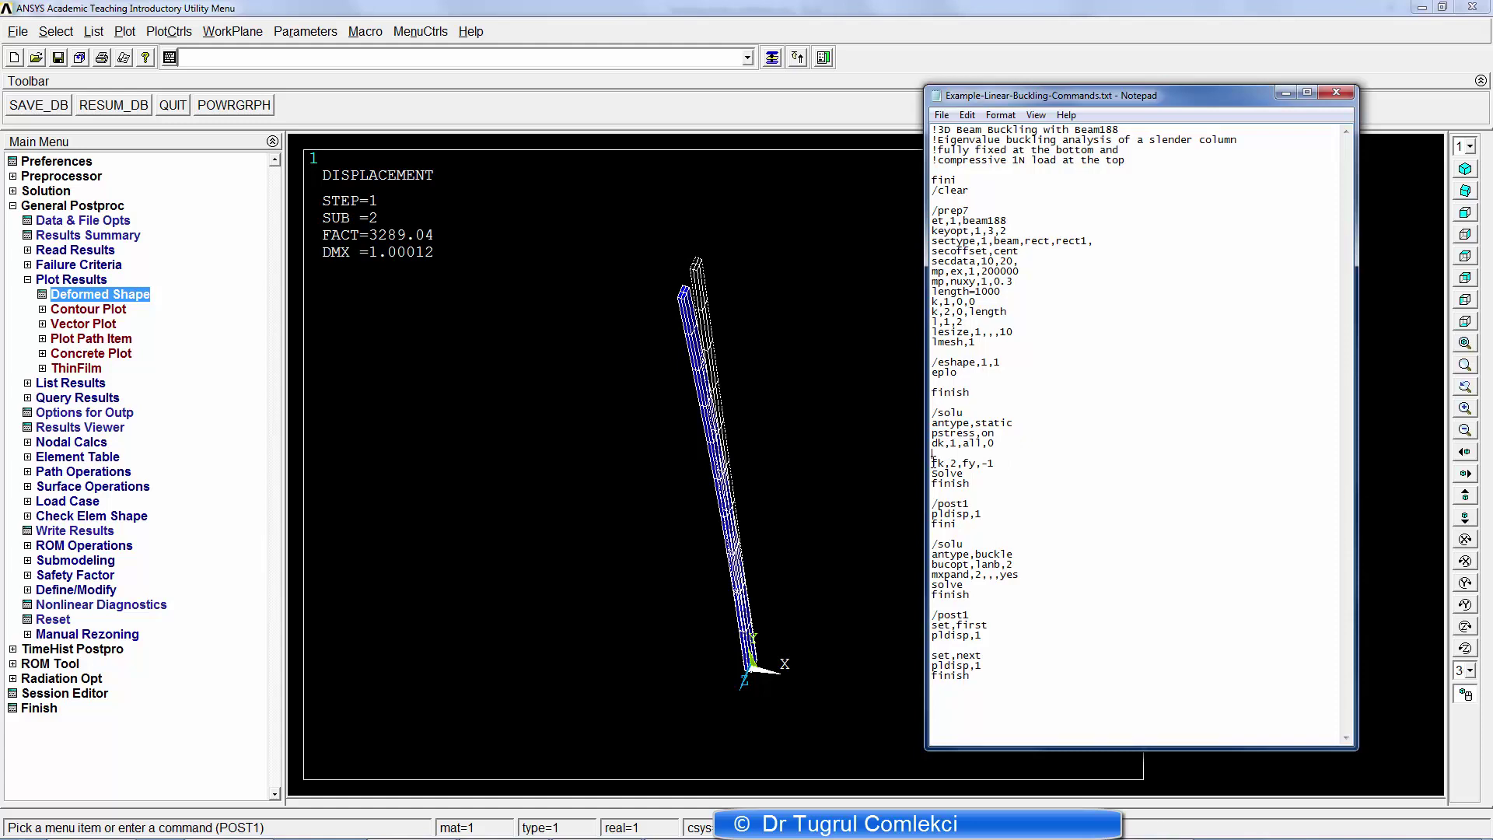
left_click_drag(932, 463, 934, 486)
left_click(934, 486)
left_click_drag(933, 505, 935, 534)
left_click(951, 532)
- Examine the script's buckling solution block, including the antype,buckle, bucopt,lanb,2 and mxpand,2,,,yes commands
left_click_drag(932, 548, 1024, 551)
left_click(933, 565)
left_click_drag(934, 565, 1022, 564)
left_click(935, 574)
left_click_drag(934, 574, 1026, 577)
left_click(1000, 575)
left_click(991, 585)
- Examine the final postprocessing commands that read the first and next result sets and plot their displacements
left_click_drag(958, 606, 970, 644)
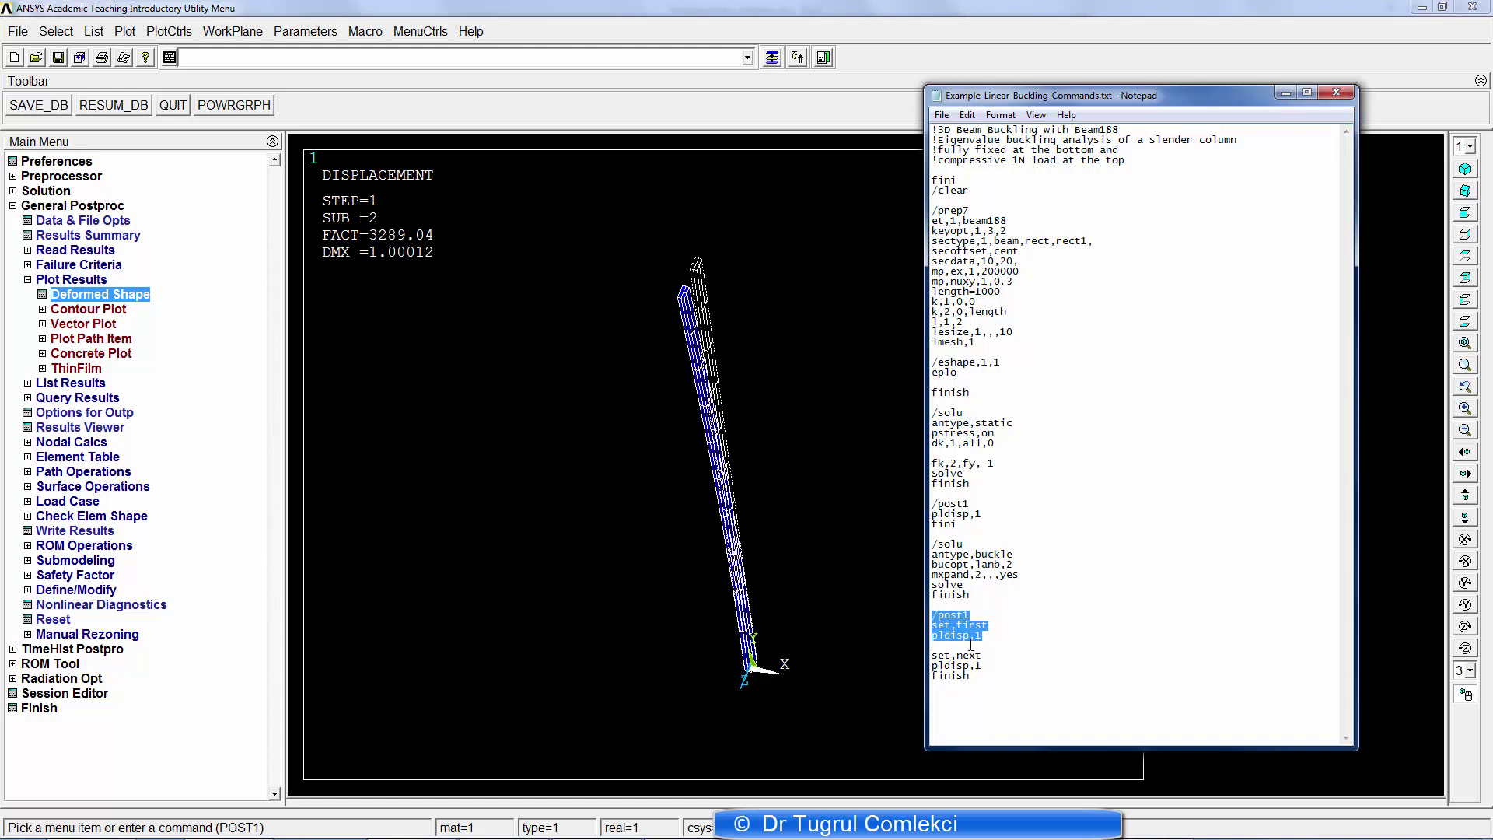
left_click(1002, 638)
left_click_drag(999, 638, 933, 640)
left_click(934, 666)
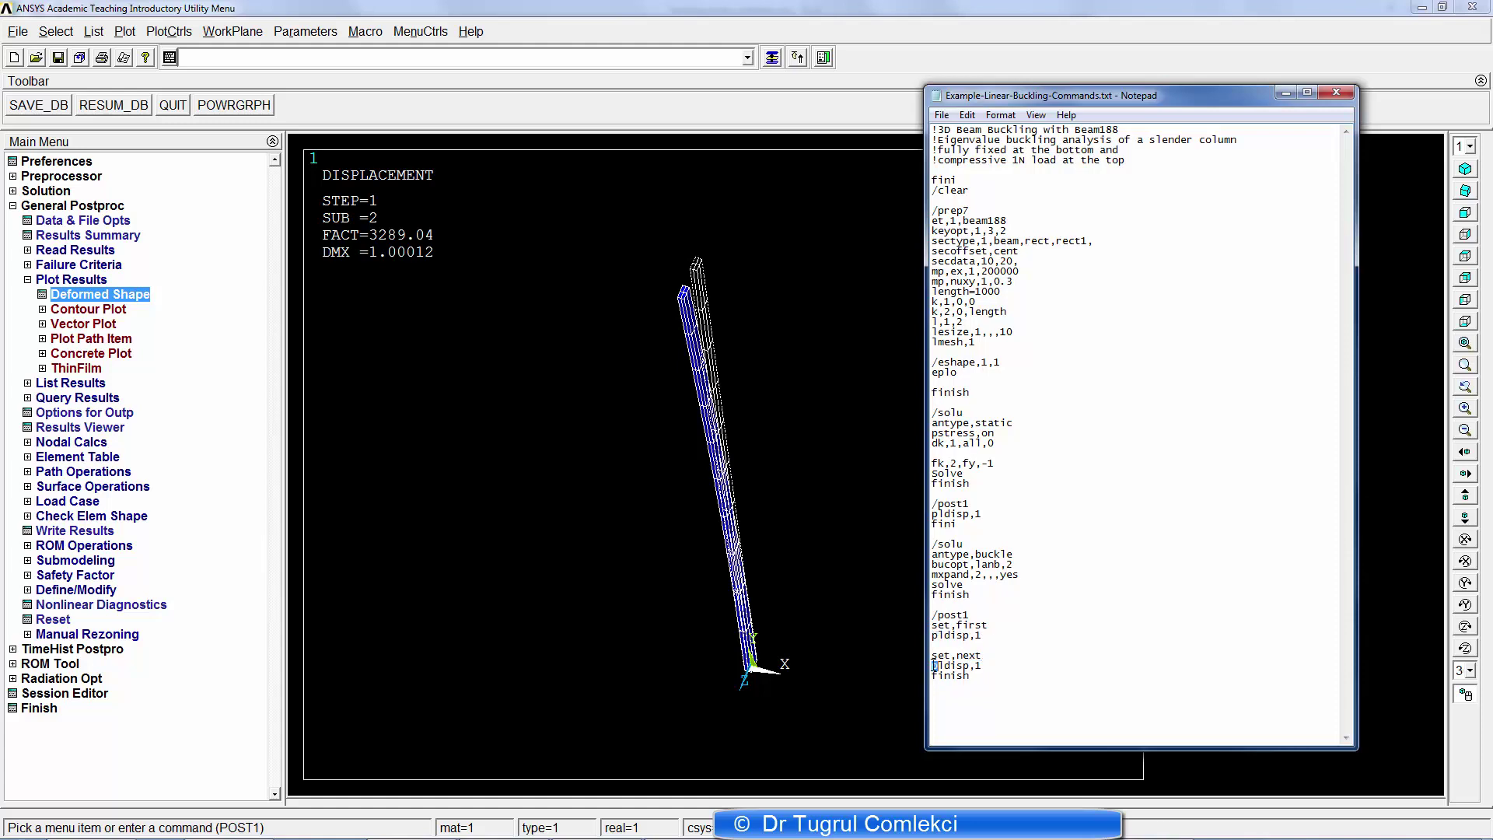
left_click_drag(997, 665, 954, 667)
left_click(992, 674)
- Copy the script from its heading comments through the buckling solution's finish command and paste it into the ANSYS command input
left_click_drag(985, 601, 936, 116)
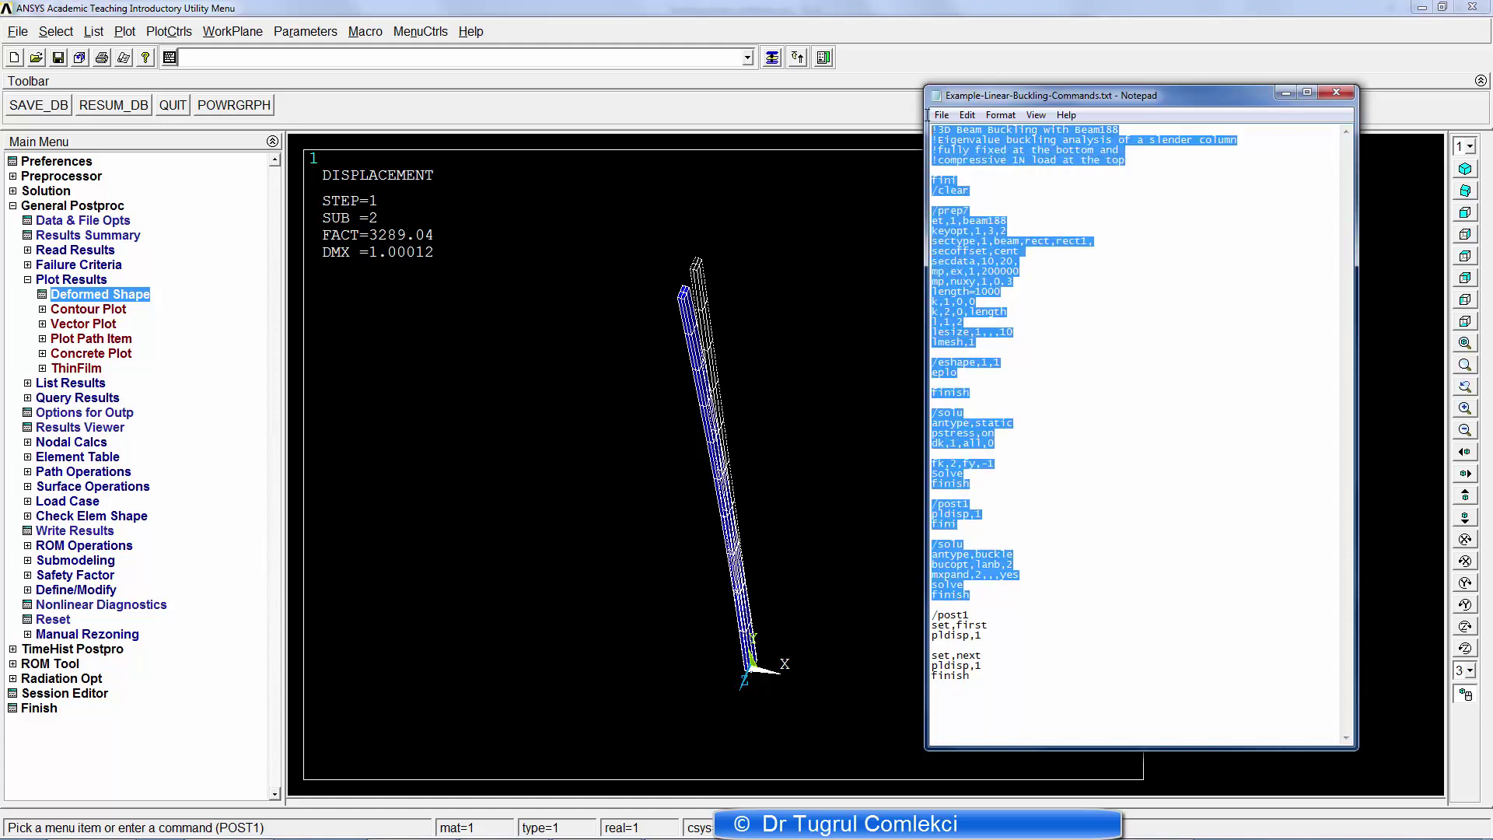
right_click(972, 280)
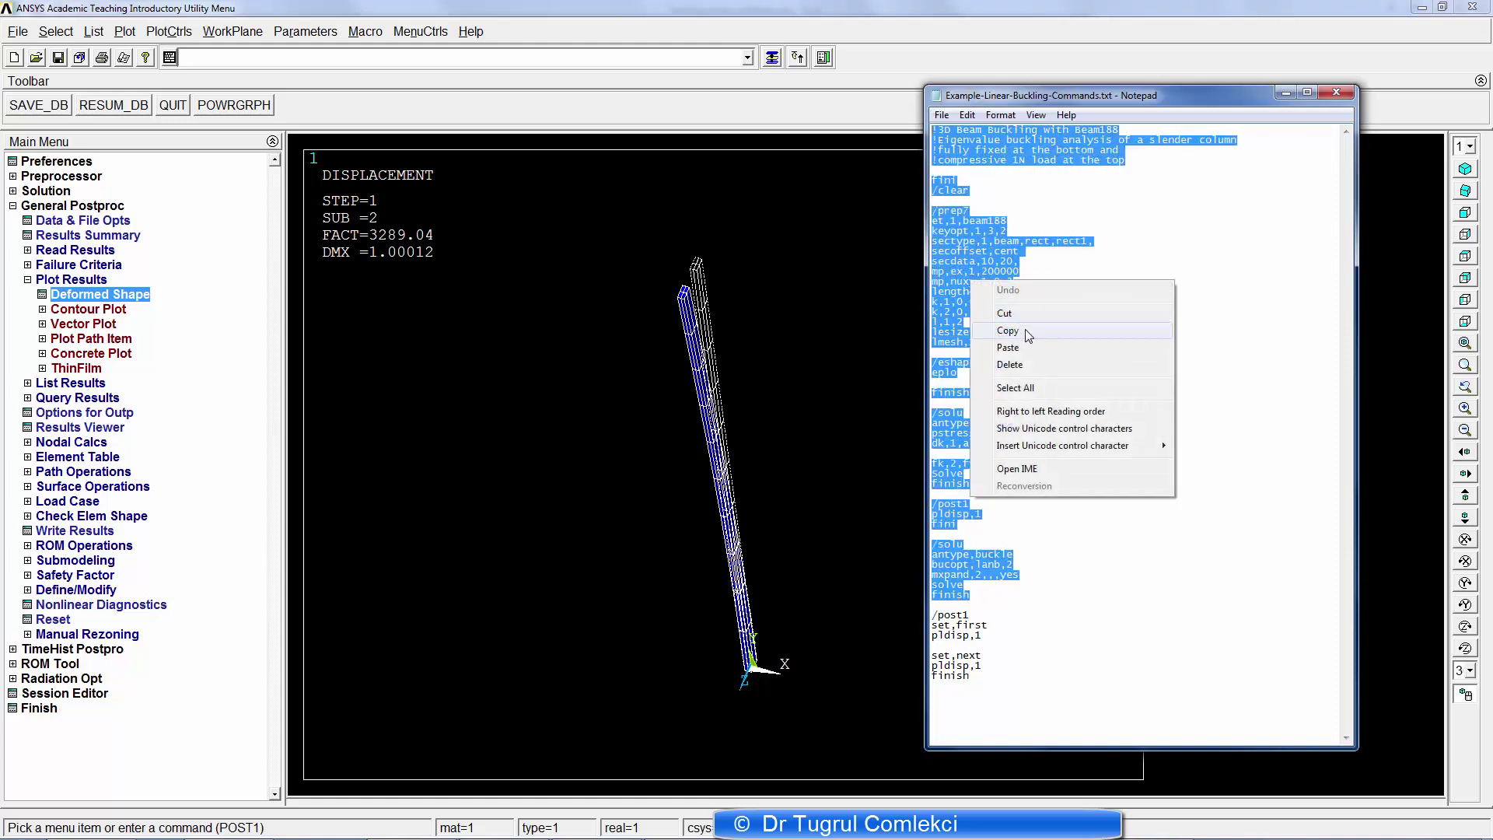
left_click(1028, 333)
left_click(574, 62)
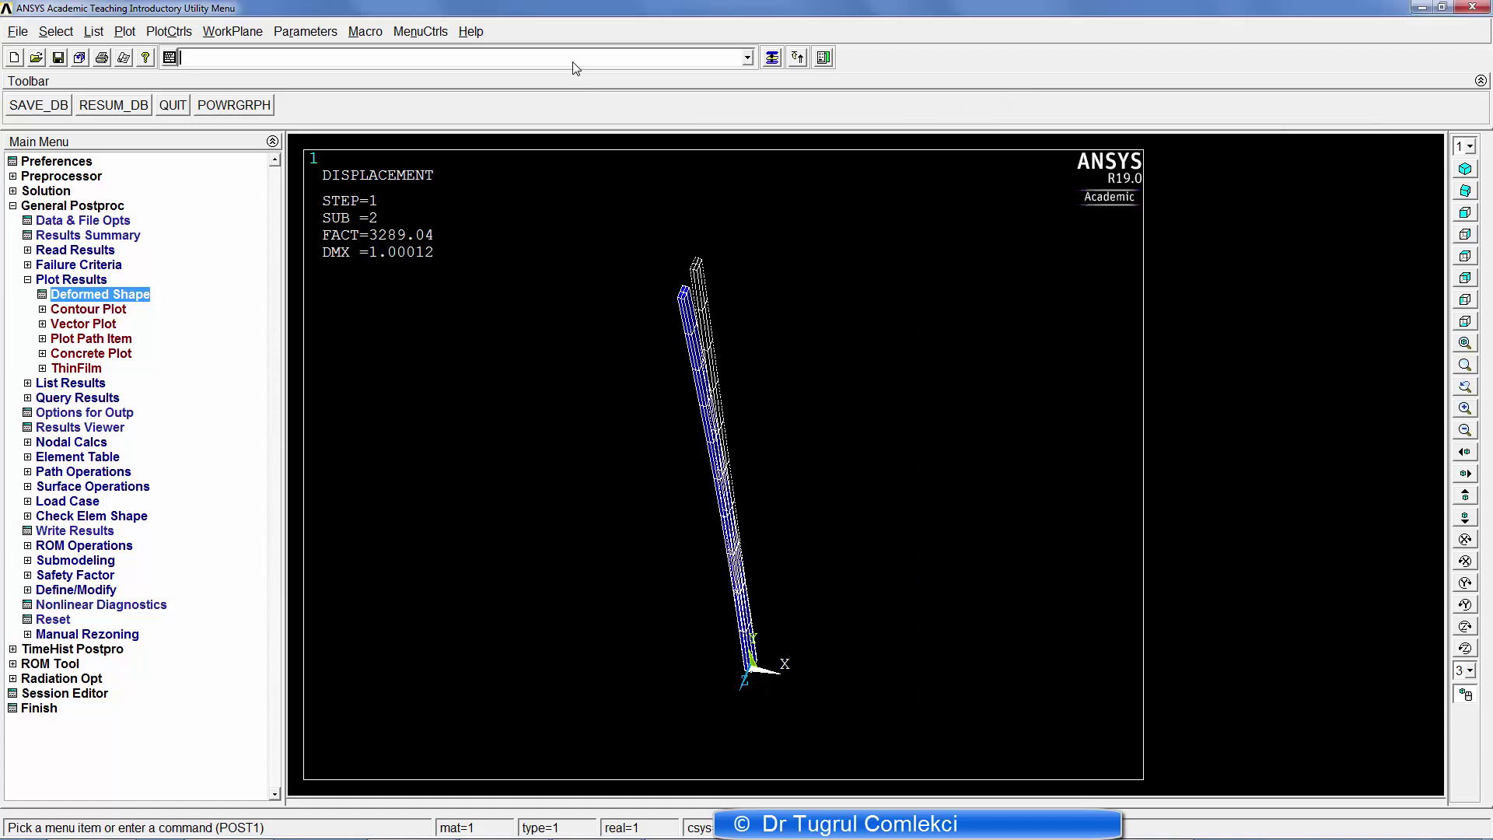
right_click(571, 59)
left_click(627, 171)
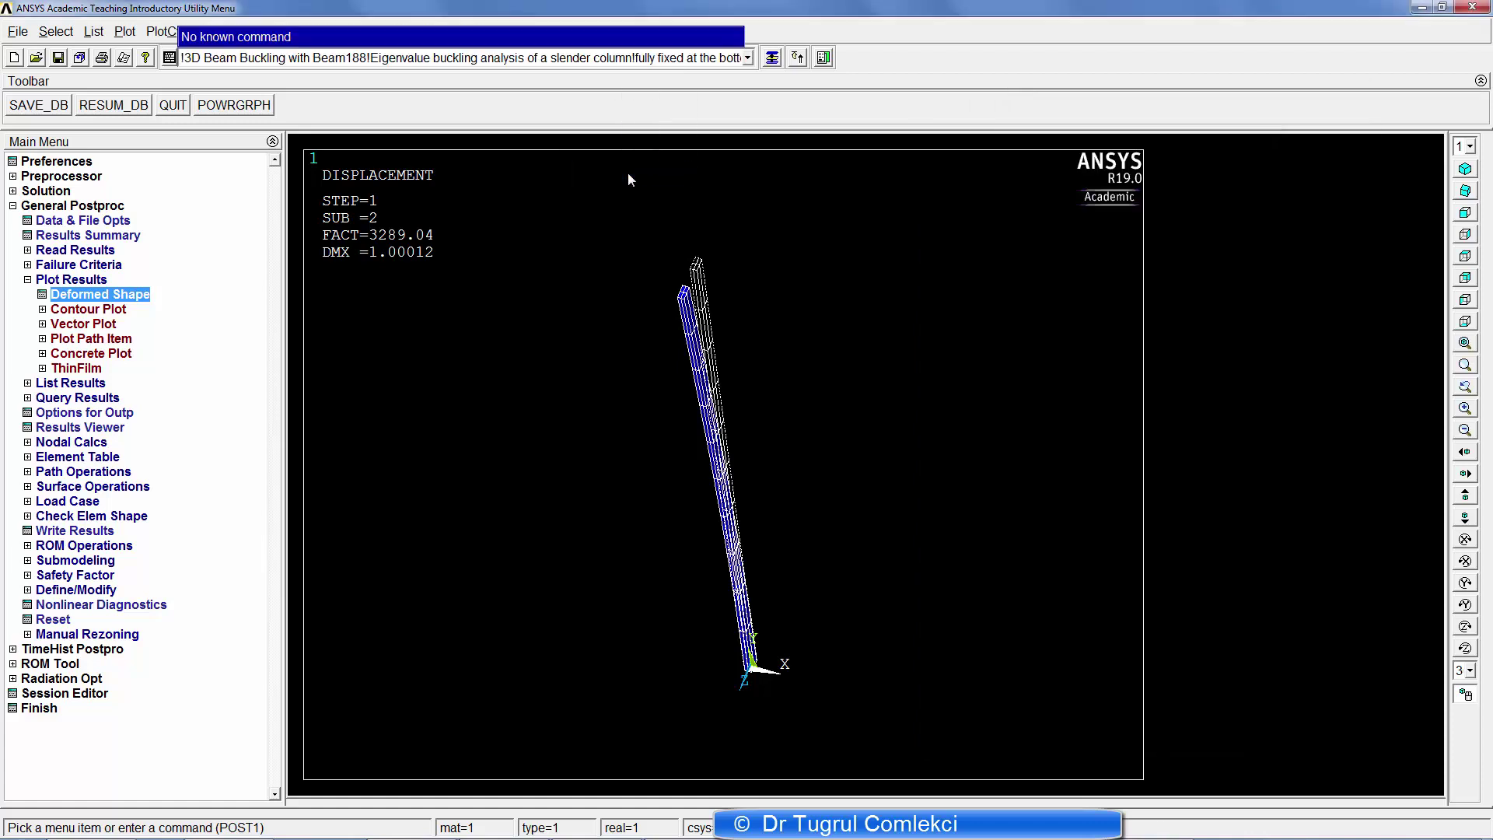
- Run the pasted commands, approve clearing the database, and dismiss the solution completion note
key("Return")
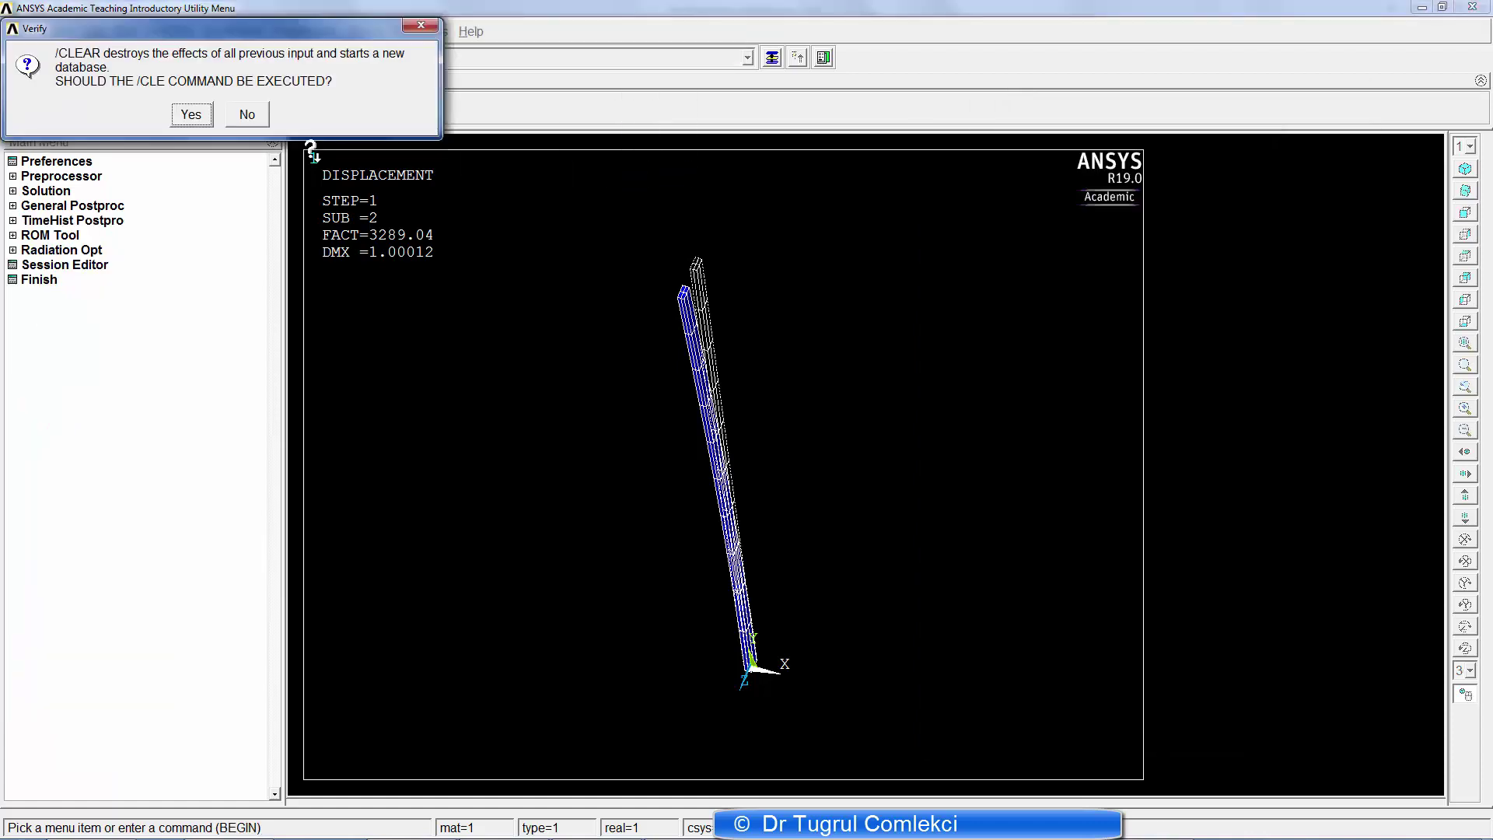
left_click(190, 121)
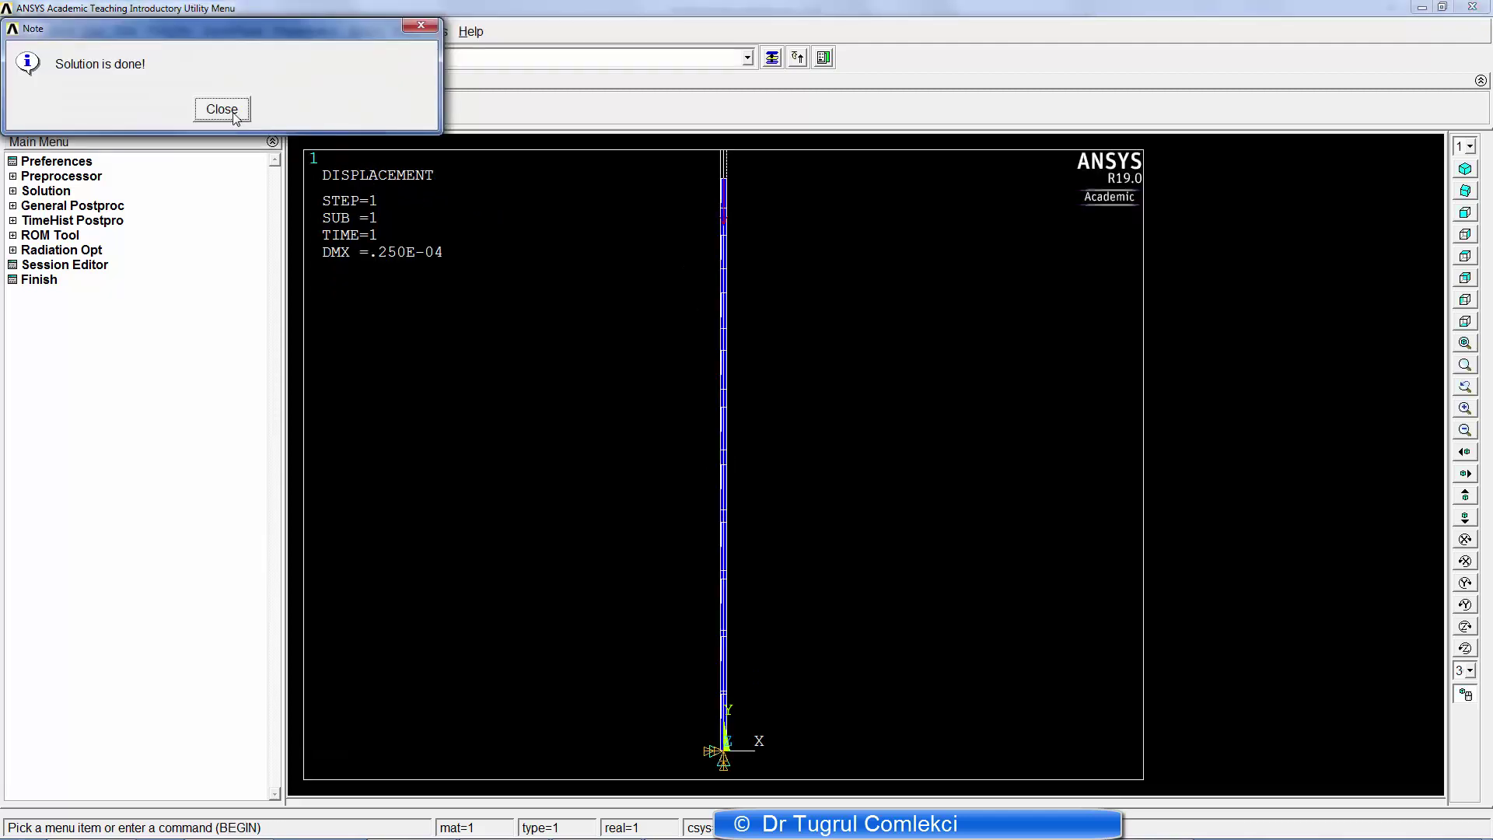
left_click(221, 109)
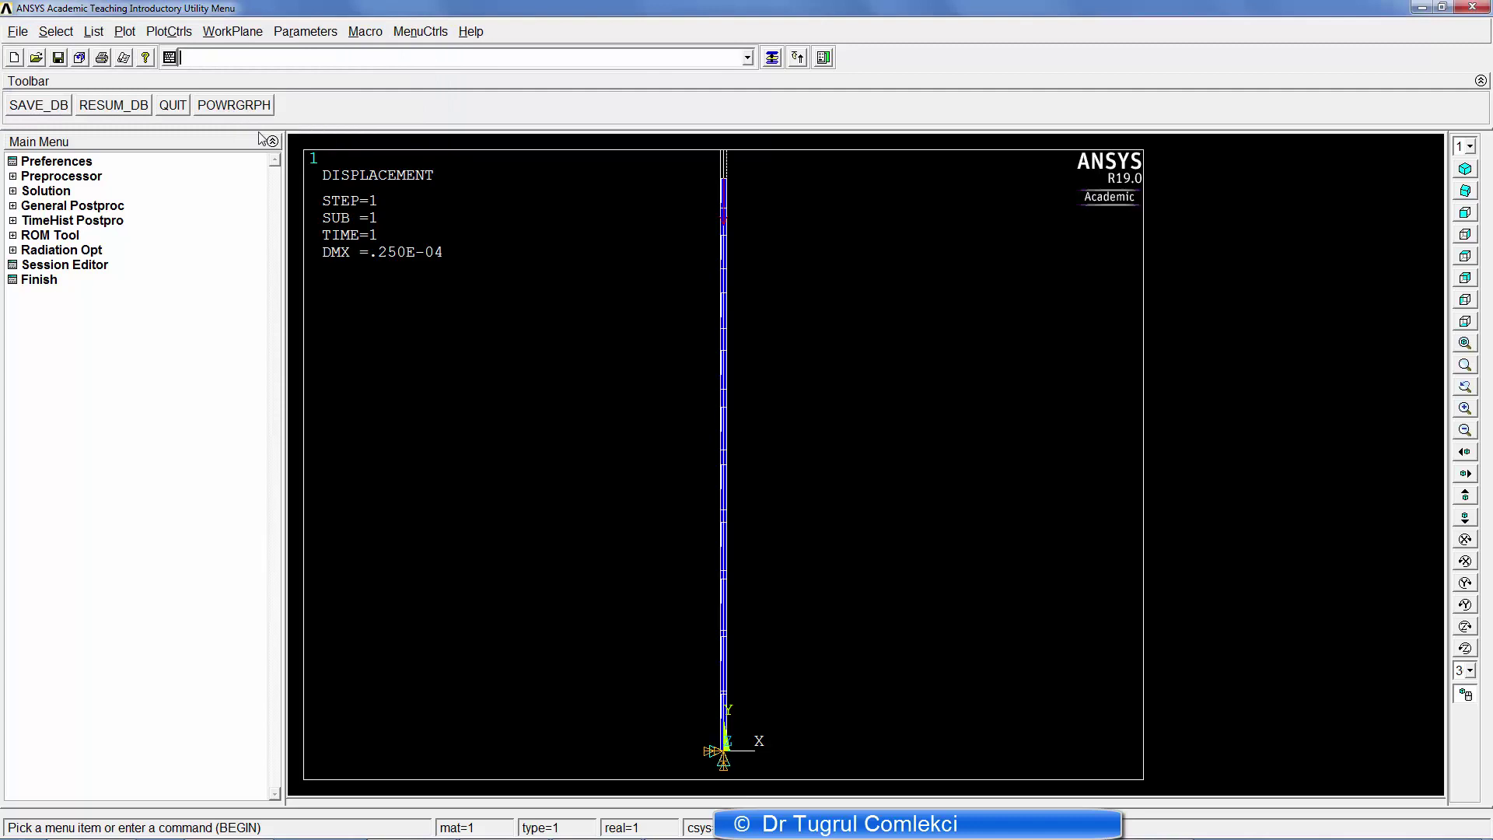
- Copy the /post1, set,first and pldisp,1 commands from the Notepad script and run them in ANSYS to plot the first mode
mouse_move(602, 823)
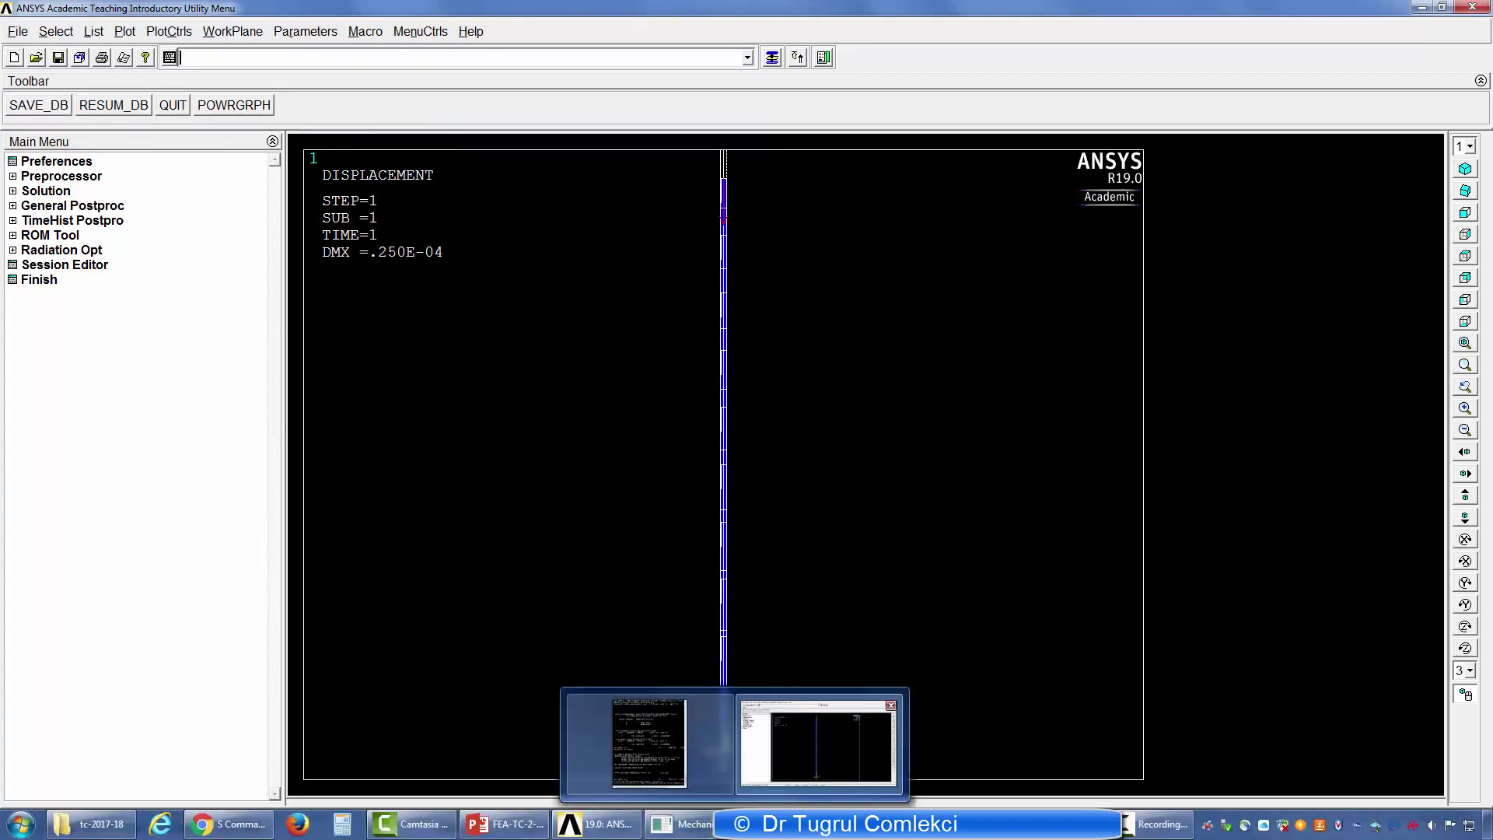
left_click(785, 823)
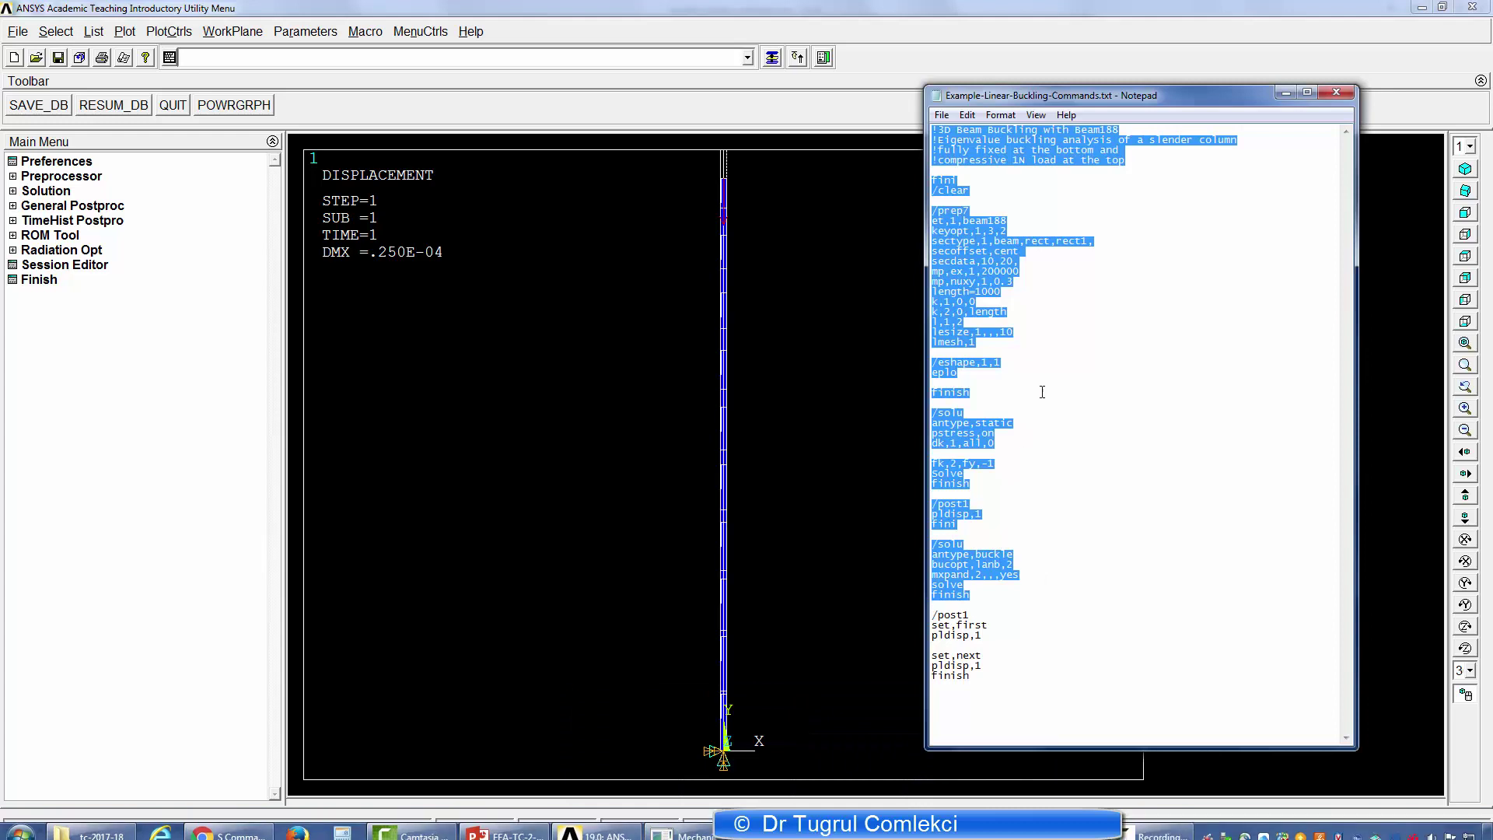
left_click(969, 603)
left_click_drag(961, 604, 1010, 631)
key("ctrl+c")
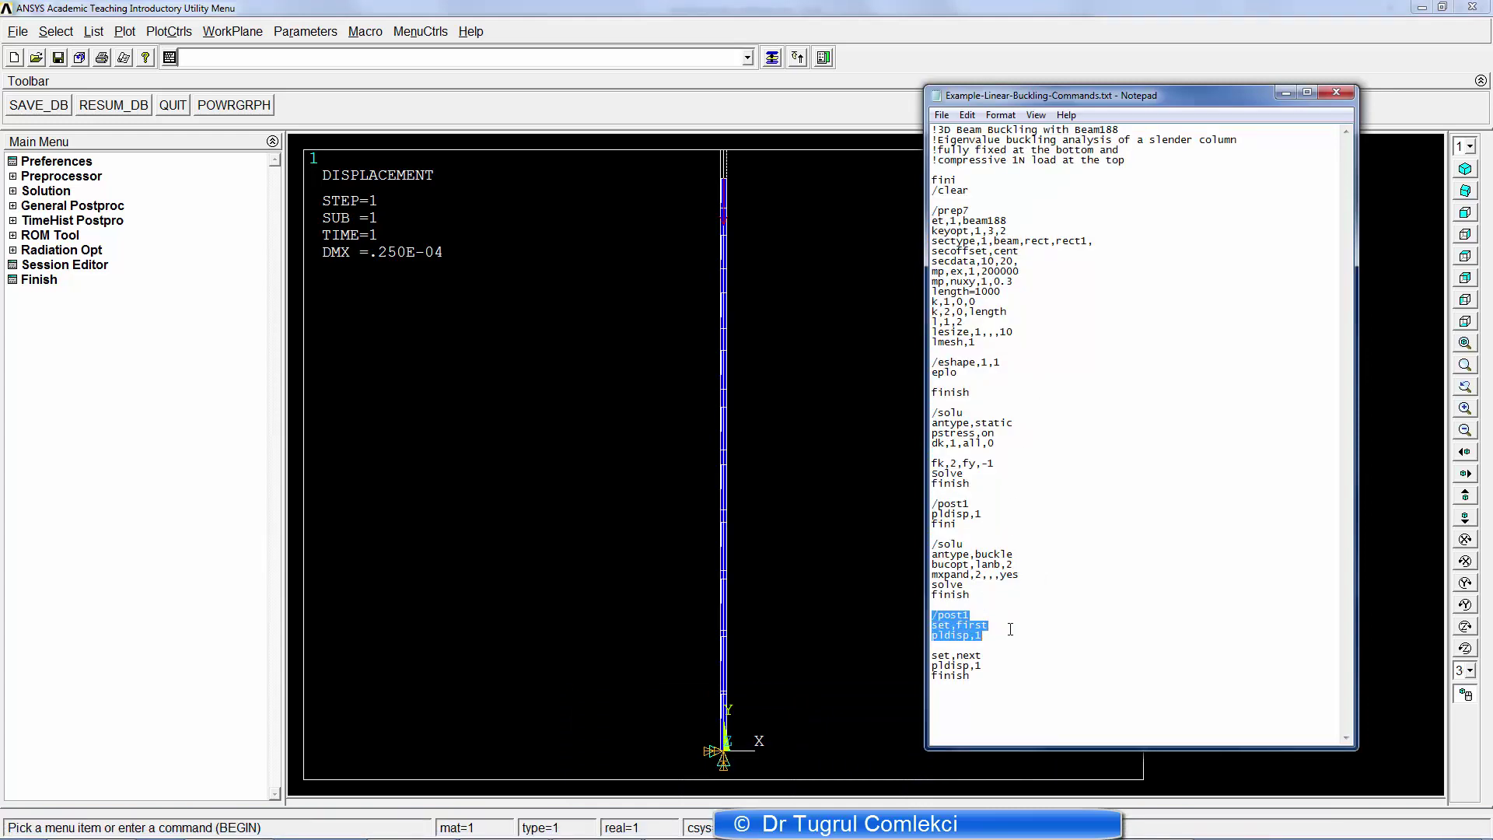
left_click(447, 64)
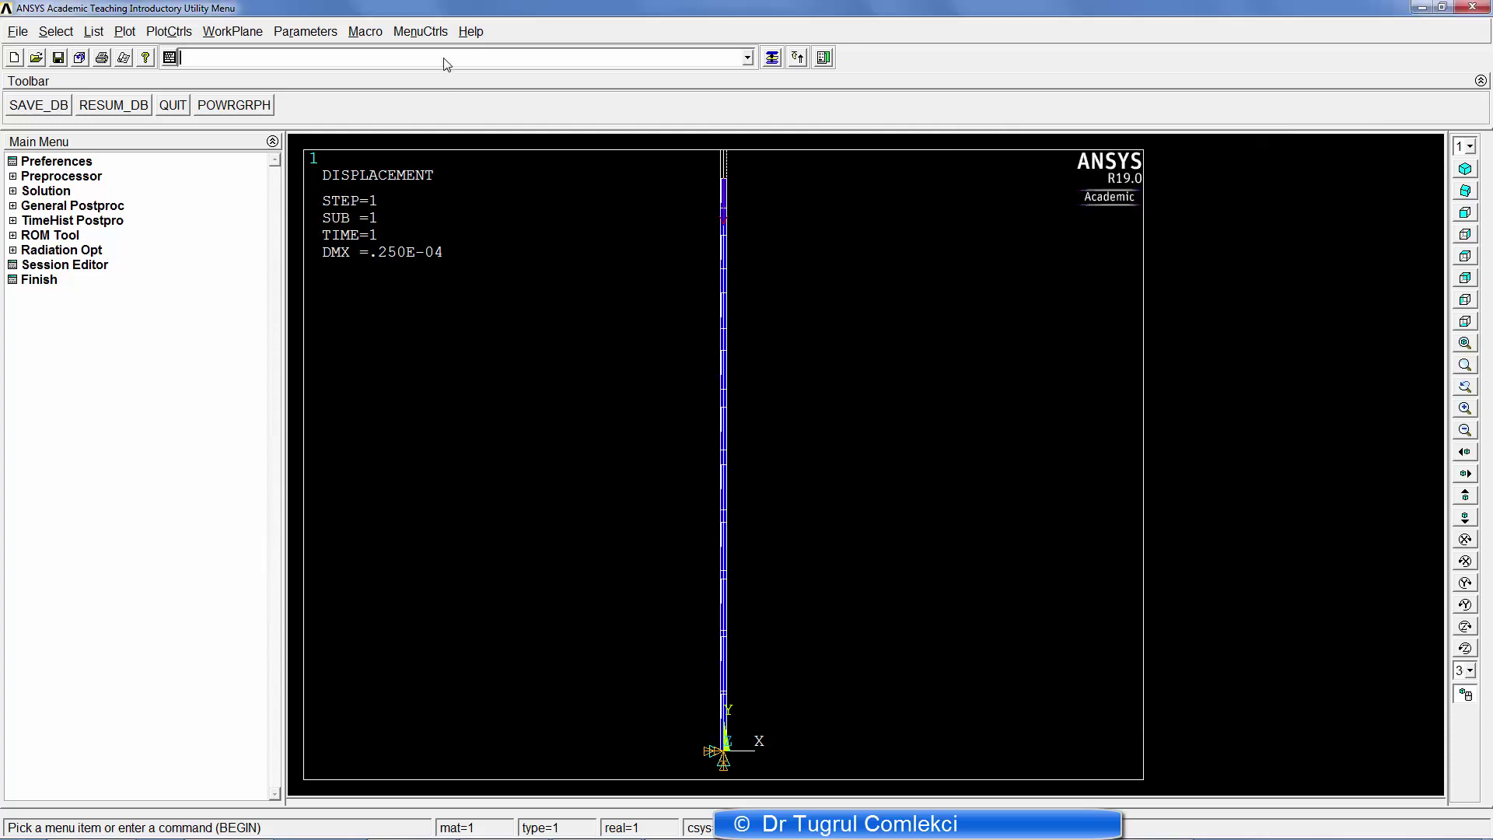
key("ctrl+v")
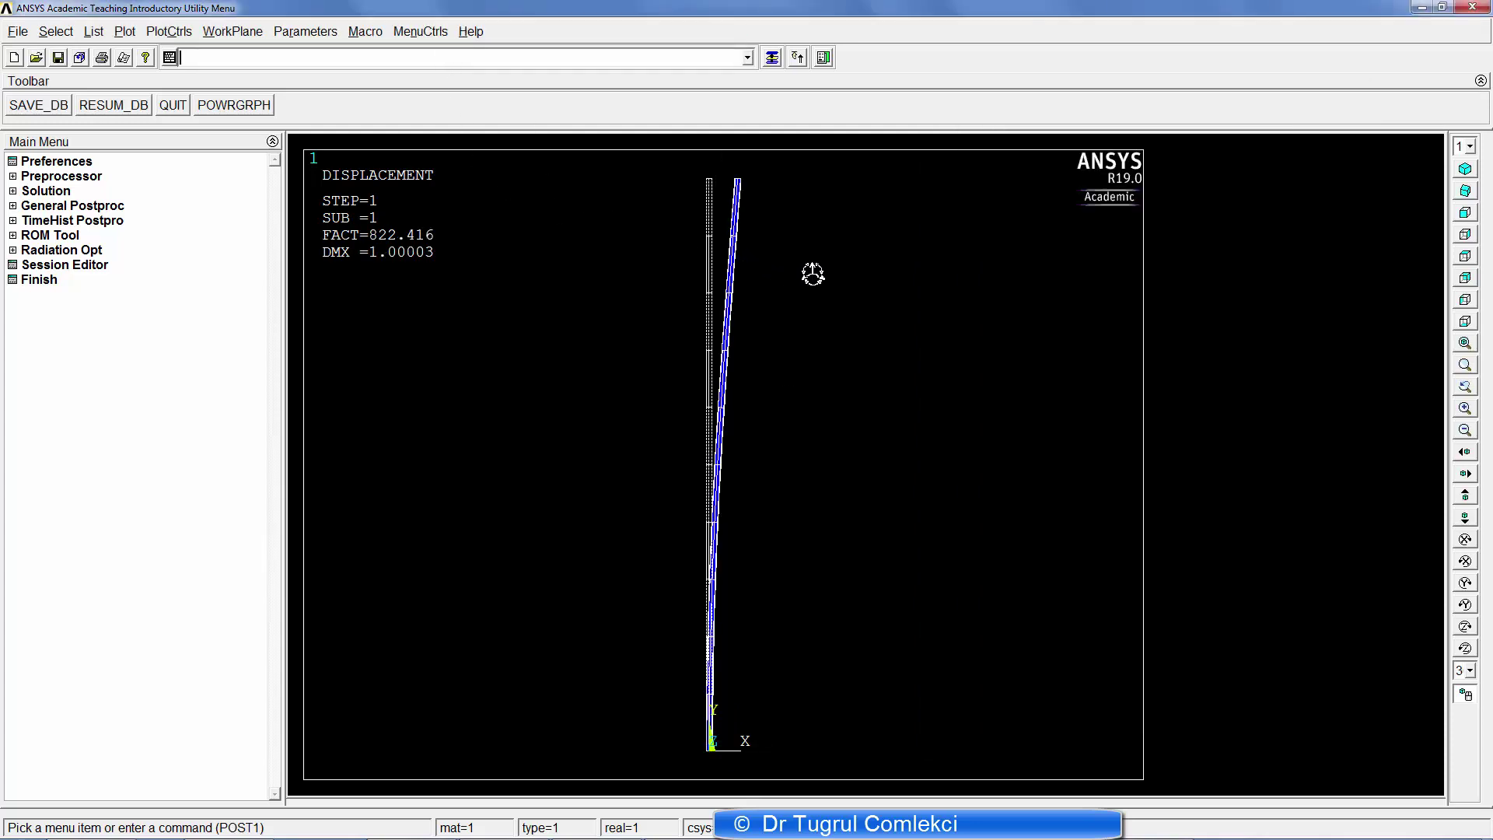
- Animate the first mode's deformed shape with 10 frames, 0.5 s time delay and linear acceleration, reduce the playback delay to 8, and stop it
right_click_drag(910, 370, 769, 402, "ctrl")
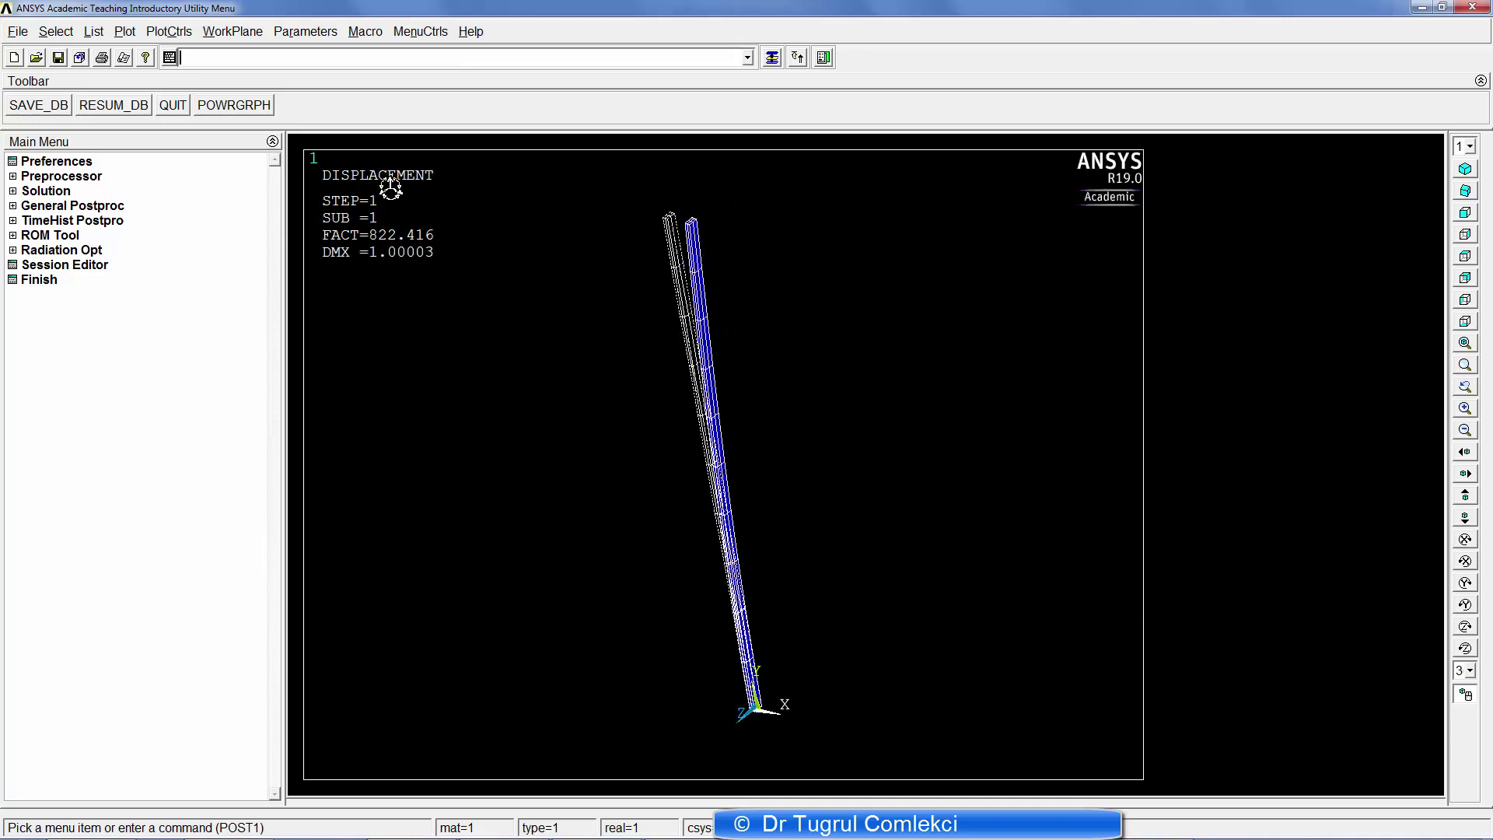
left_click(173, 32)
mouse_move(221, 218)
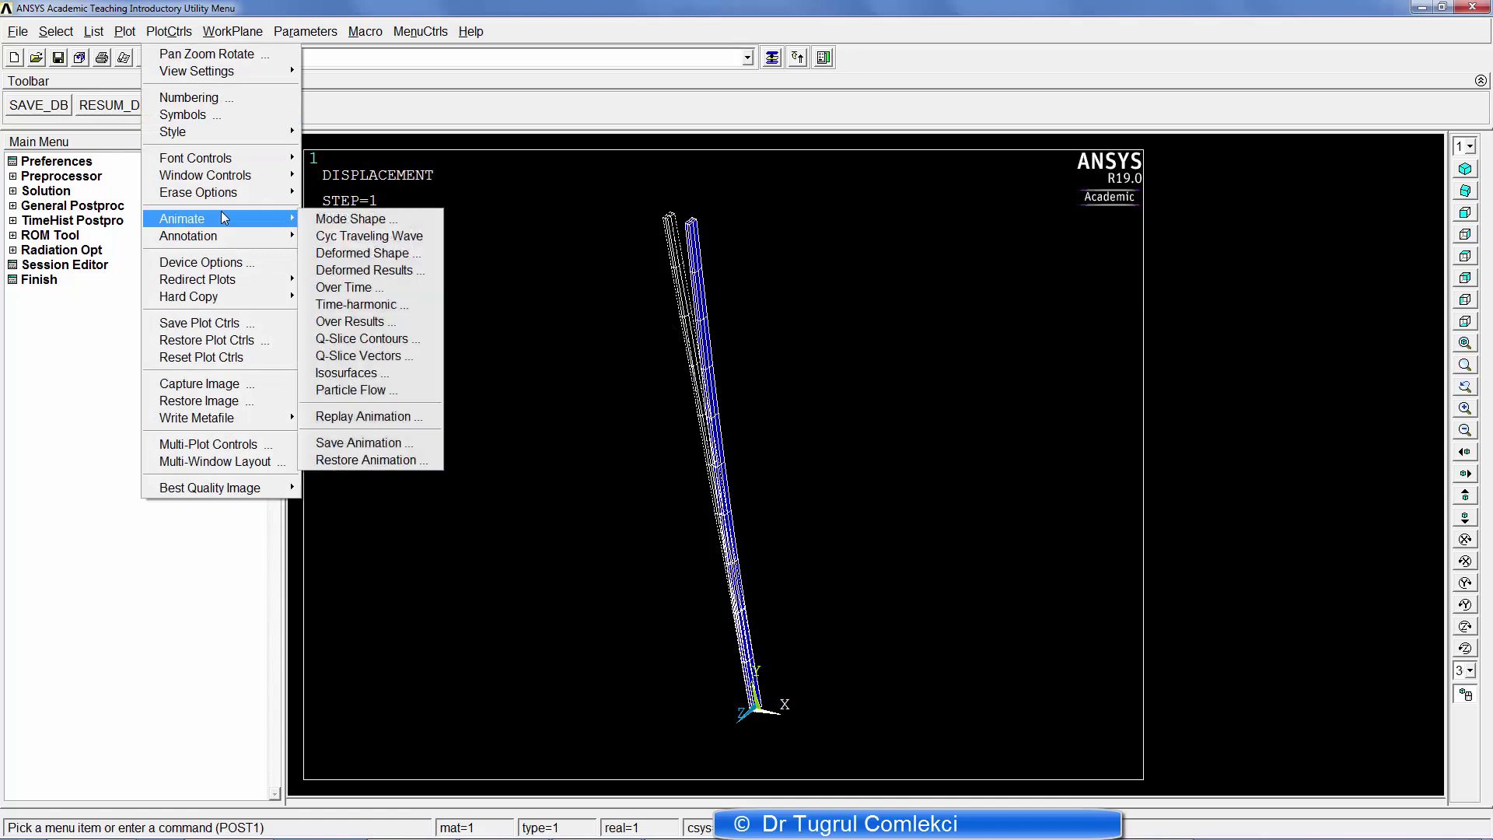
left_click(352, 220)
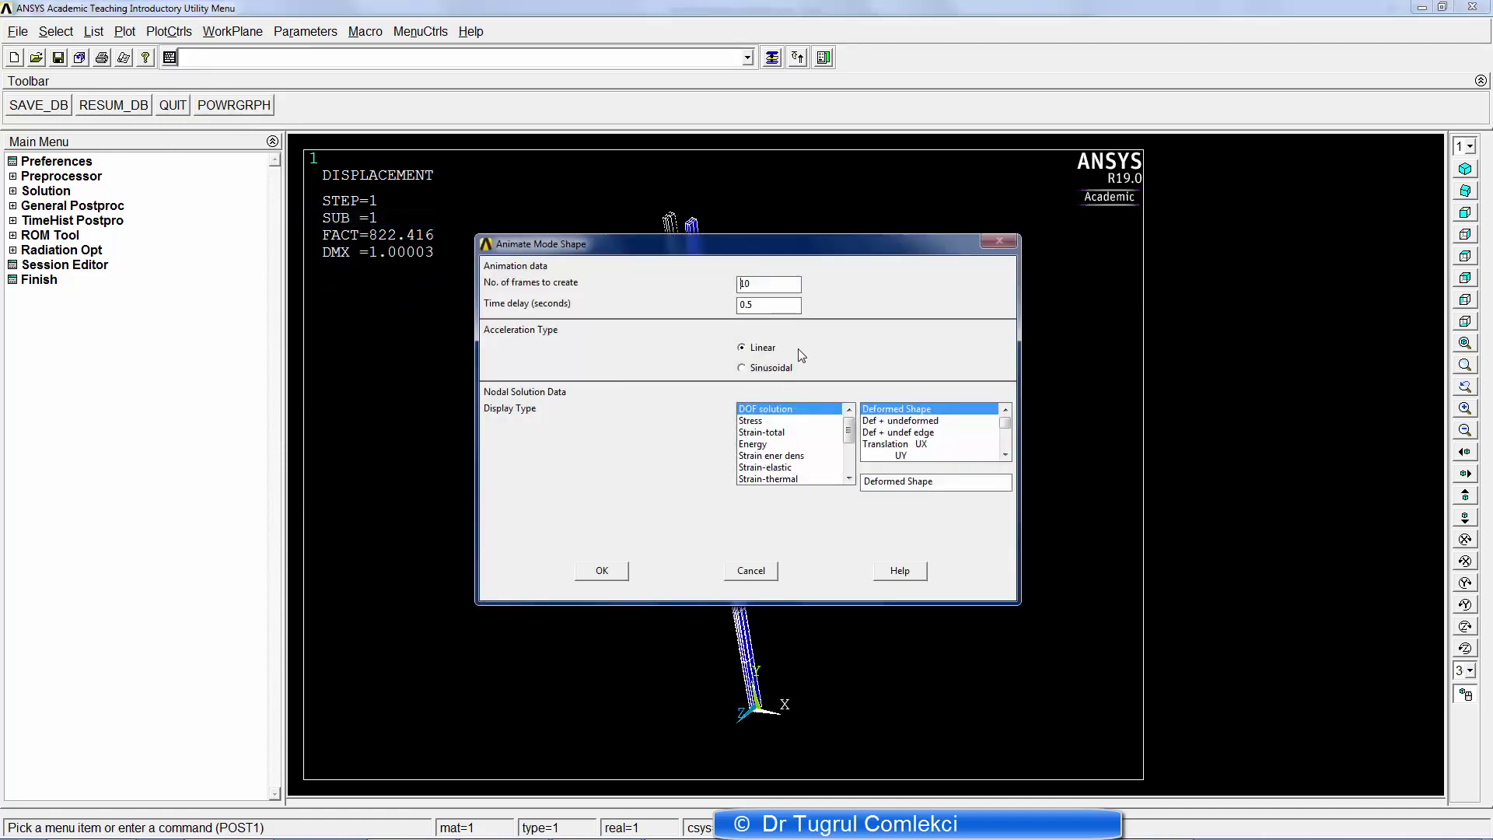
left_click(603, 572)
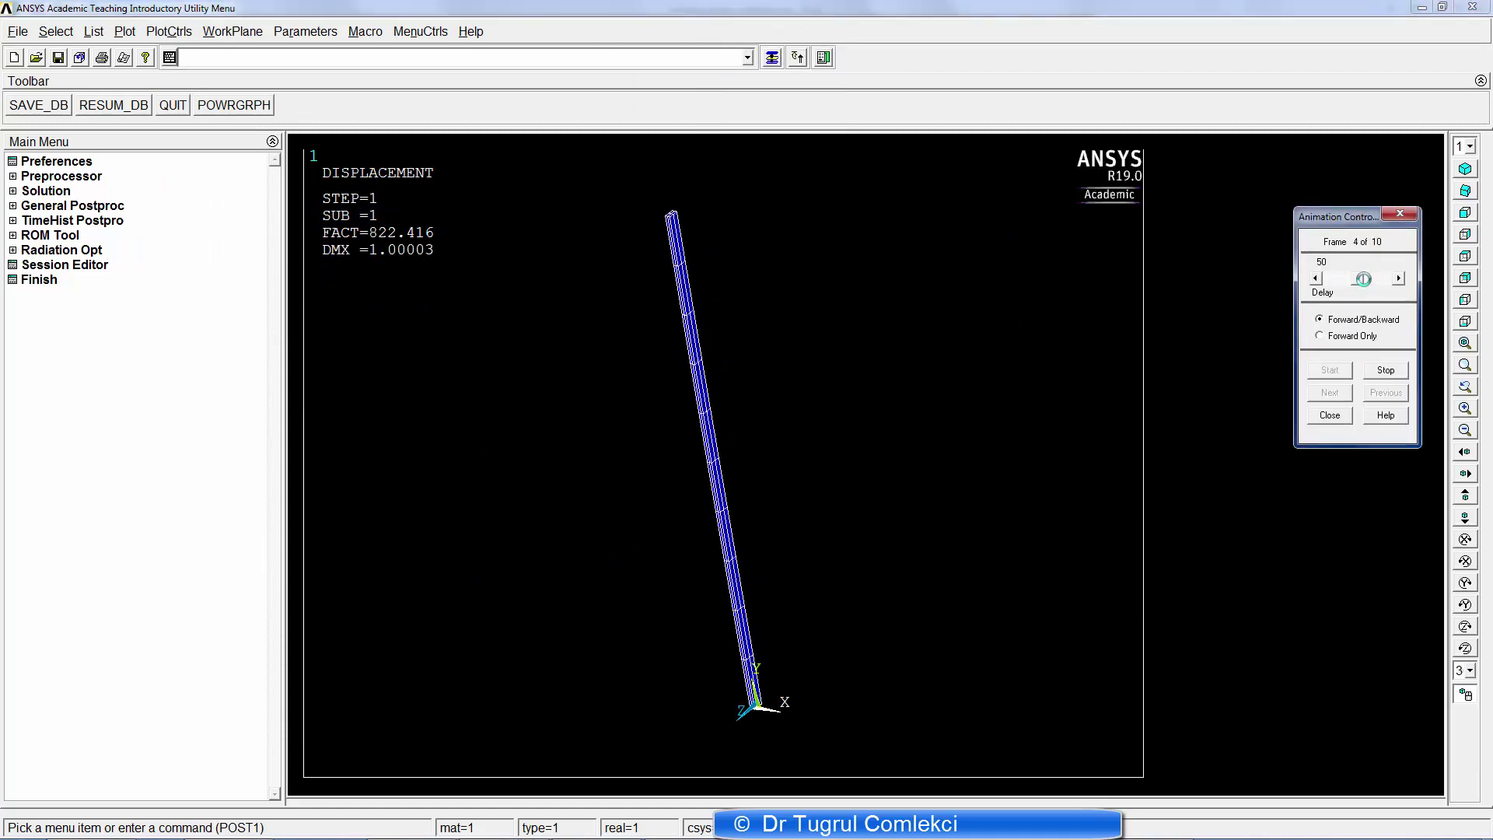
left_click_drag(1357, 279, 1345, 283)
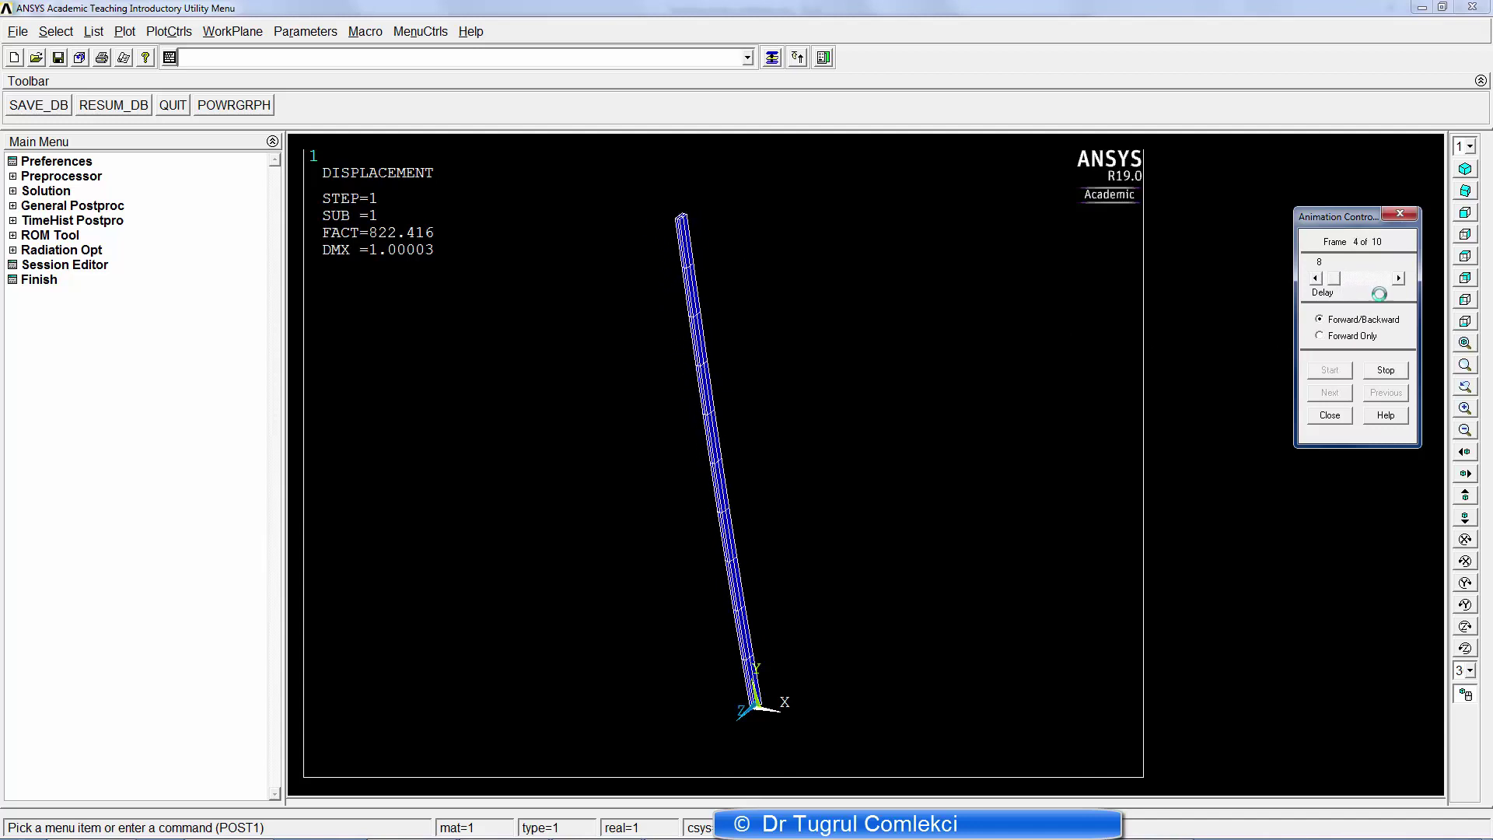
left_click(1386, 371)
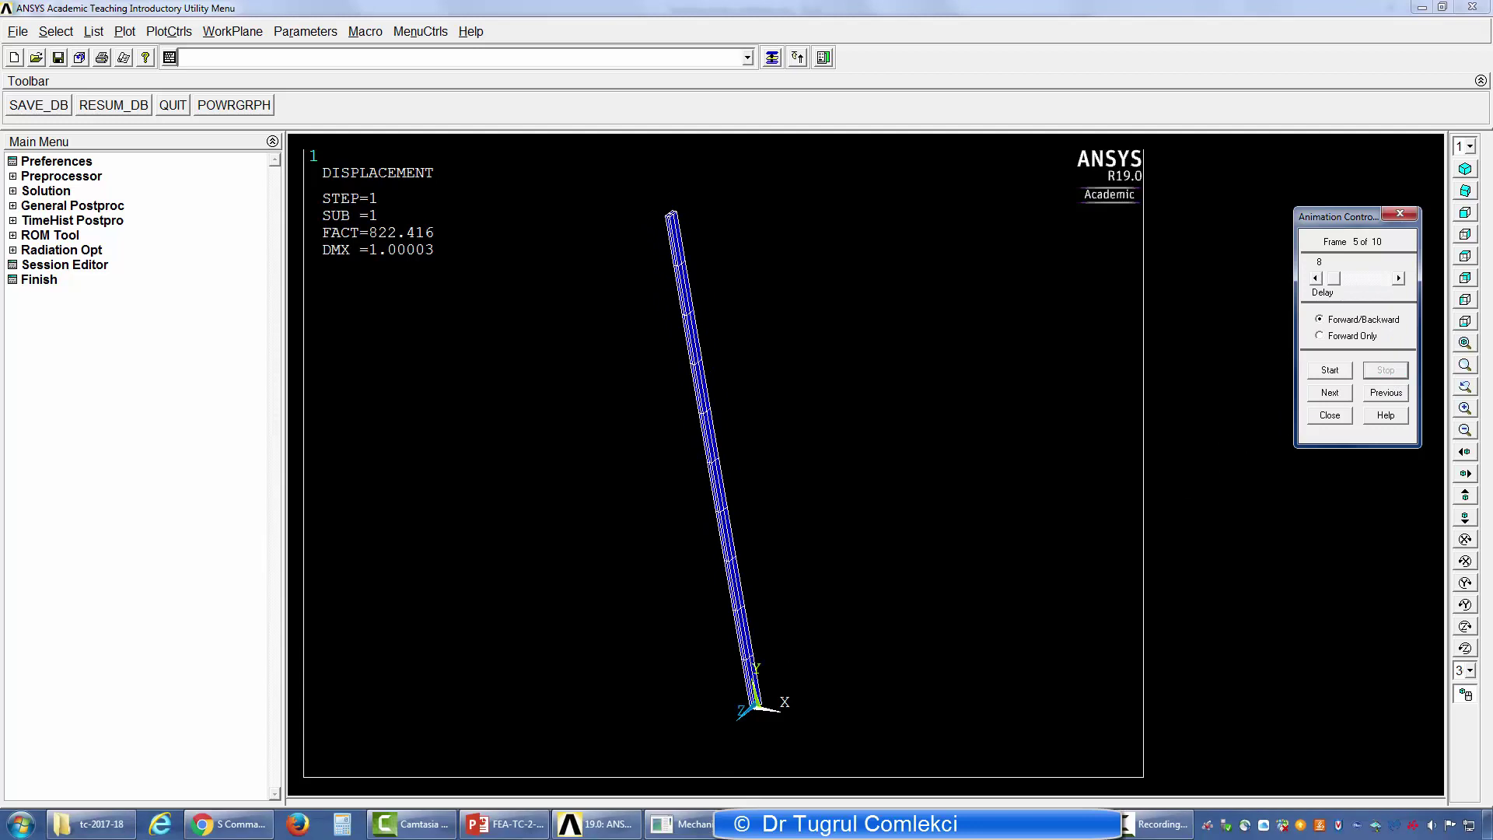
- Transfer the set,next, pldisp,1 and finish commands from the Notepad script to ANSYS and run them to plot the second mode
left_click(746, 824)
left_click_drag(949, 647, 956, 681)
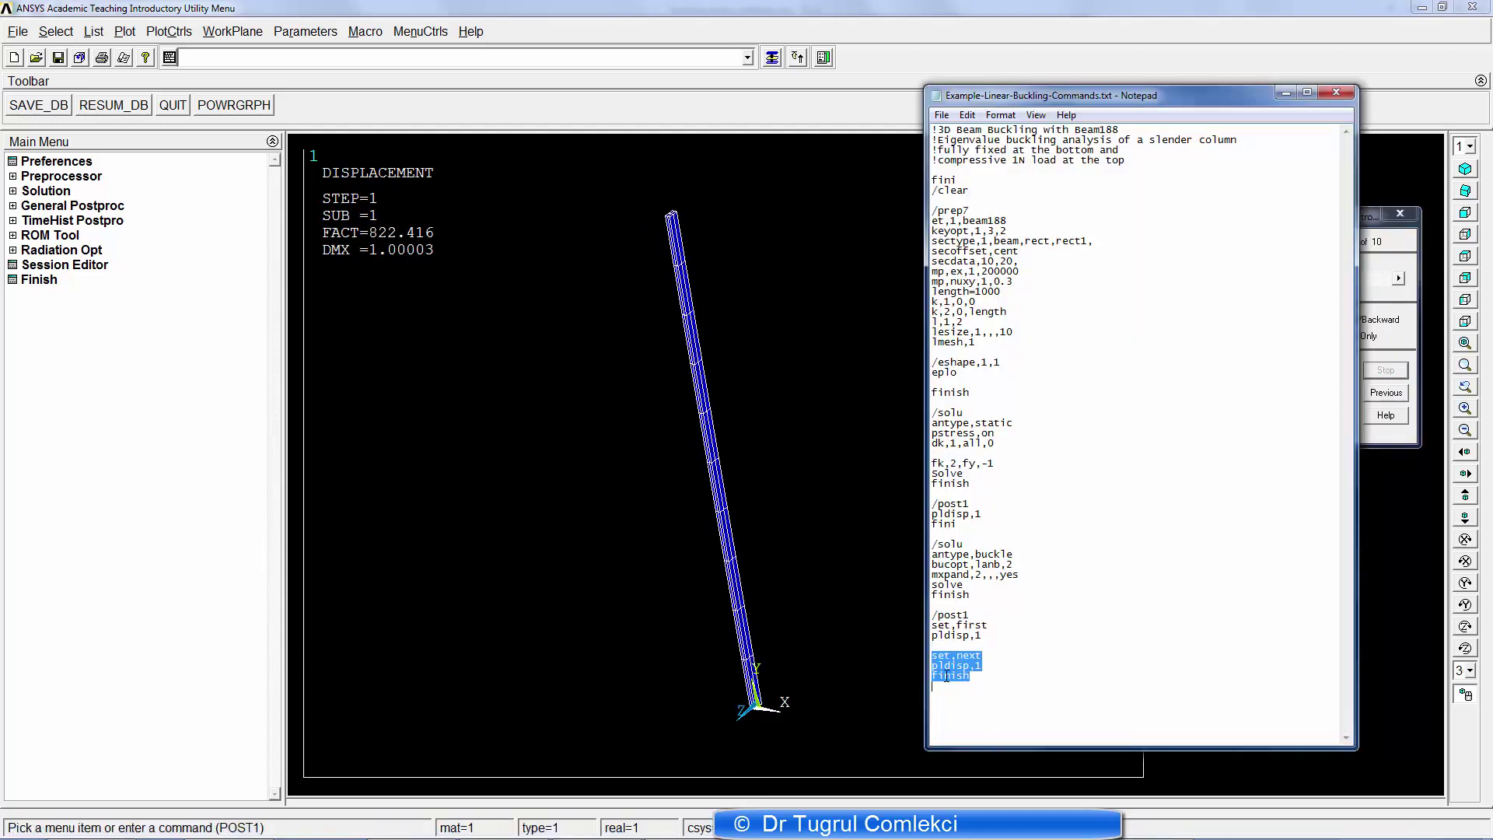
left_click(472, 60)
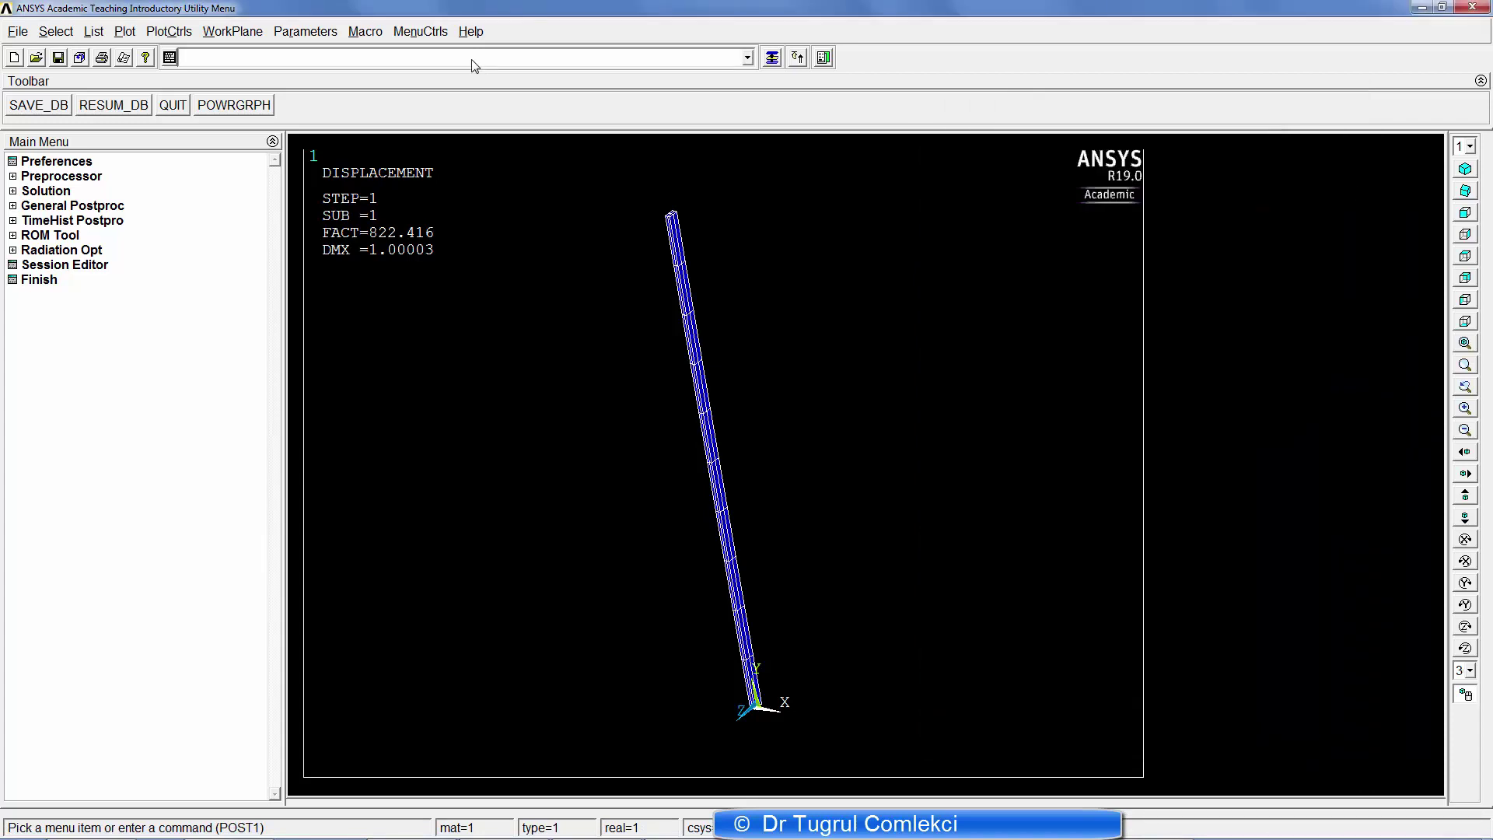
type("set,nextpldisp,1finish")
key("Return")
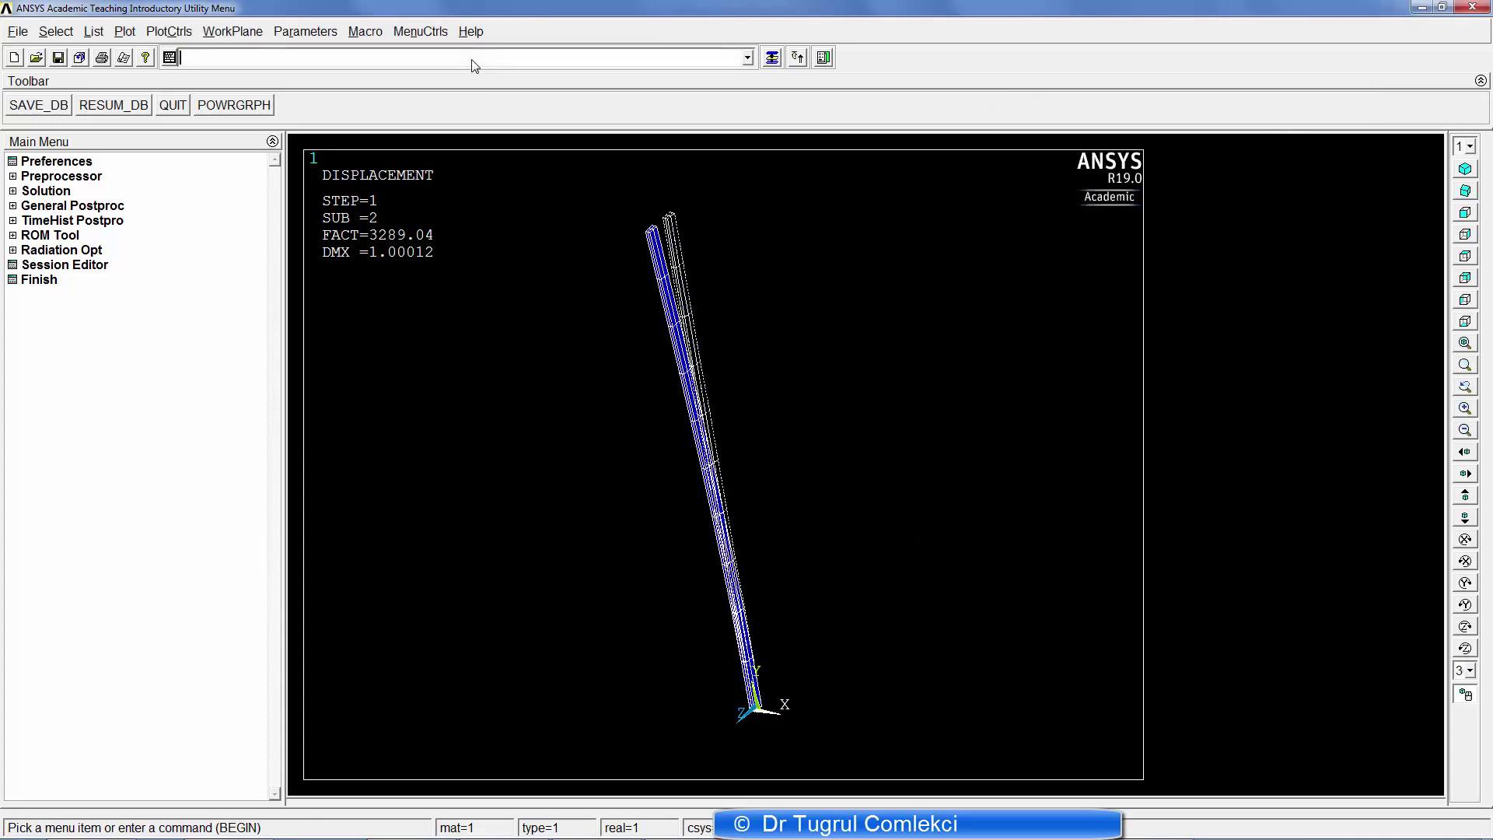